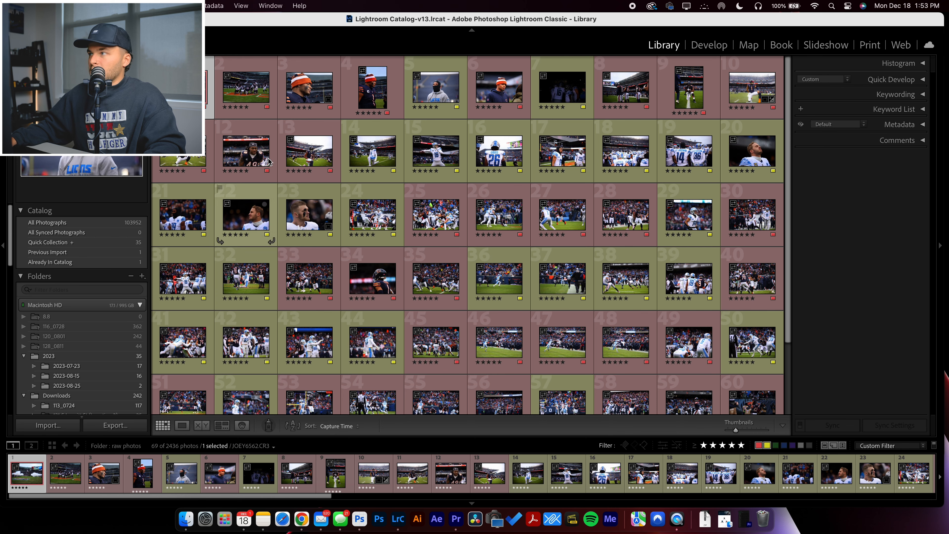
Open the first photo in the grid at full view and look through the neighbouring shots
{"action": "double_click", "coordinate": [183, 87]}
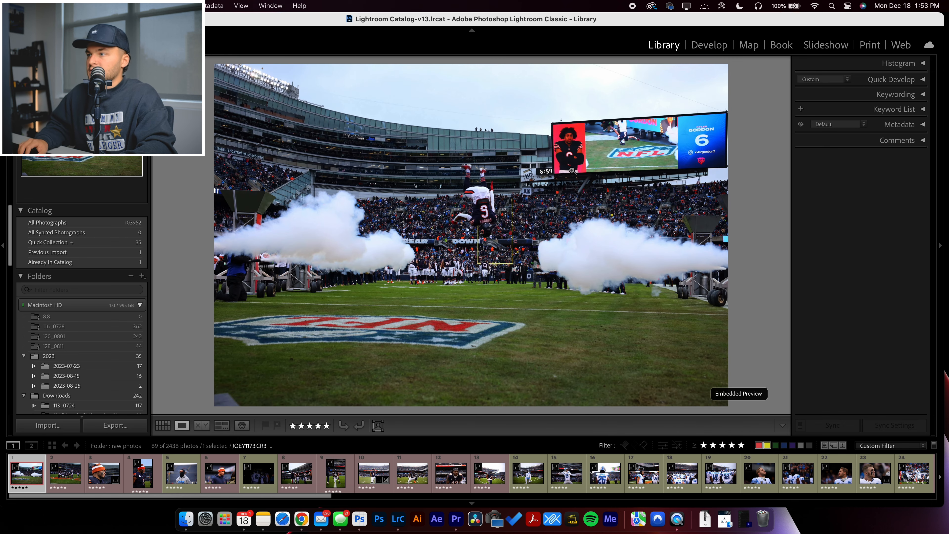
{"action": "key", "text": "Right"}
{"action": "key", "text": "Right"}
{"action": "key", "text": "Right"}
{"action": "key", "text": "Left"}
{"action": "key", "text": "Left"}
{"action": "key", "text": "Right"}
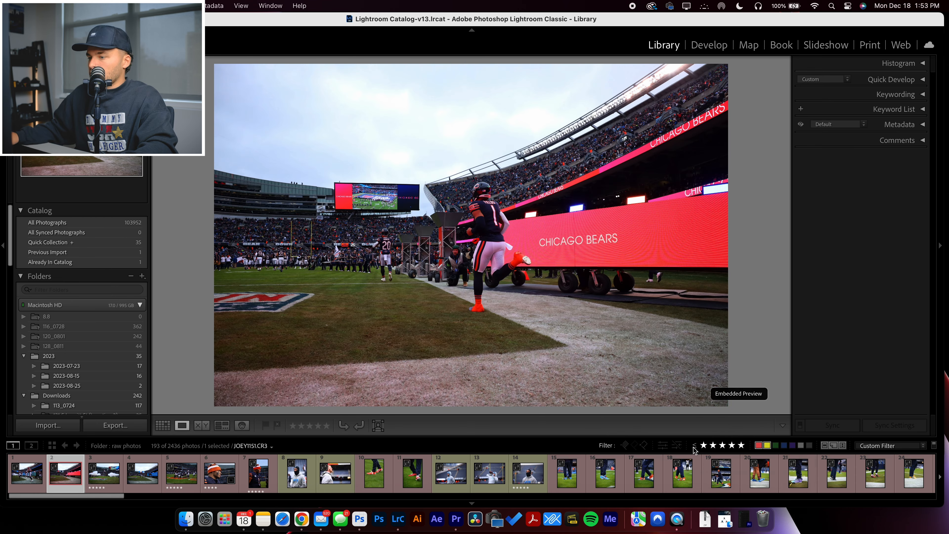
Filter the red- and yellow-labeled photos to a rating of 4 stars and higher
{"action": "left_click", "coordinate": [696, 447]}
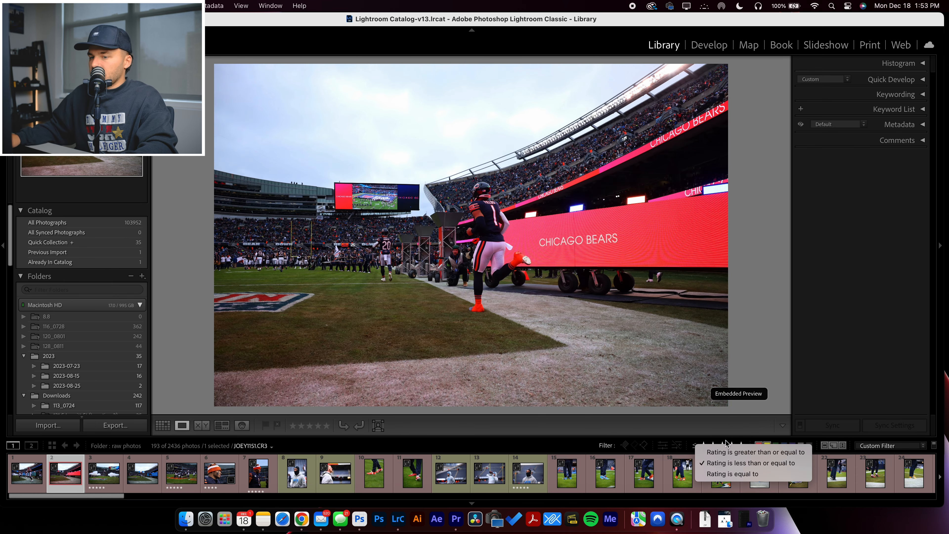
{"action": "left_click", "coordinate": [732, 452]}
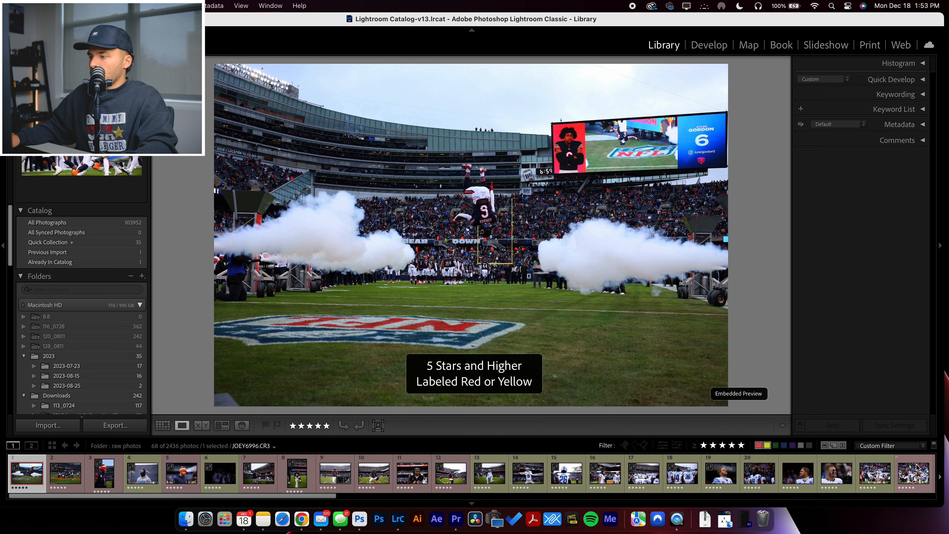
{"action": "left_click", "coordinate": [732, 445]}
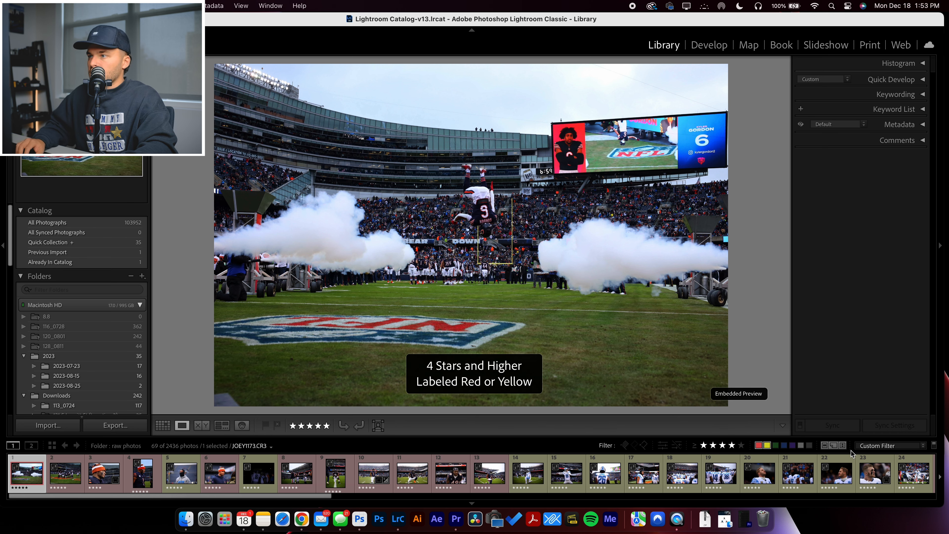
Review the filtered pregame photos one by one up to the kneeling Bears quarterback shots
{"action": "key", "text": "Right"}
{"action": "key", "text": "Right"}
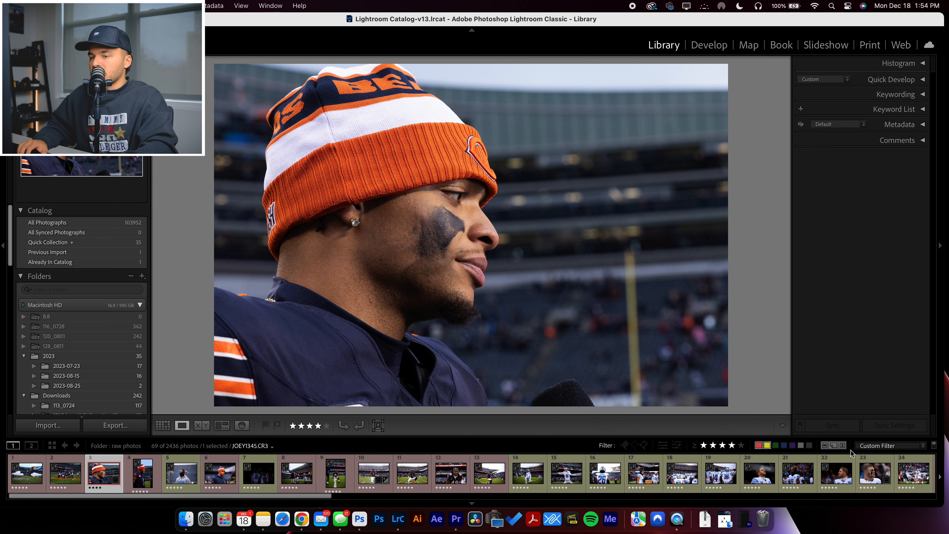
{"action": "key", "text": "Right"}
{"action": "key", "text": "Right"}
{"action": "key", "text": "Right"}
{"action": "key", "text": "Right"}
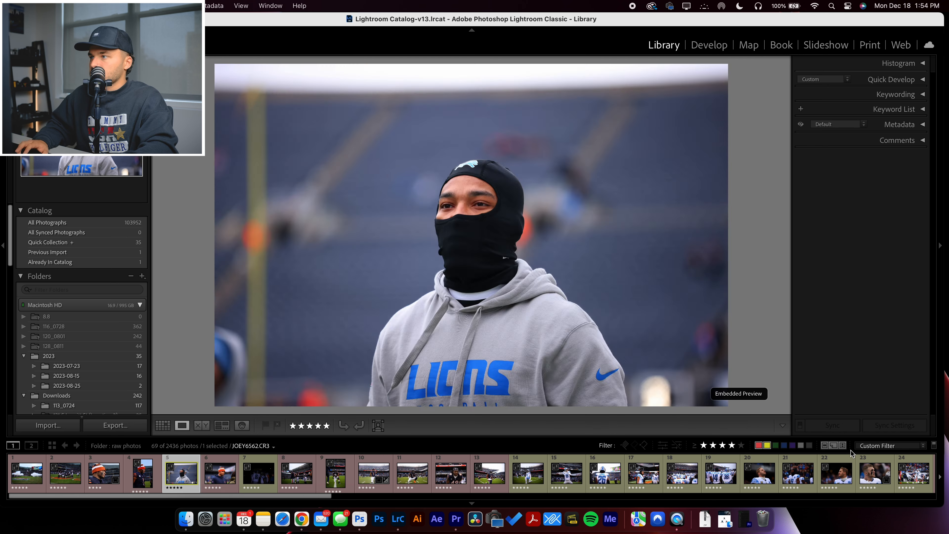
{"action": "key", "text": "Right"}
{"action": "key", "text": "Right"}
{"action": "key", "text": "Right"}
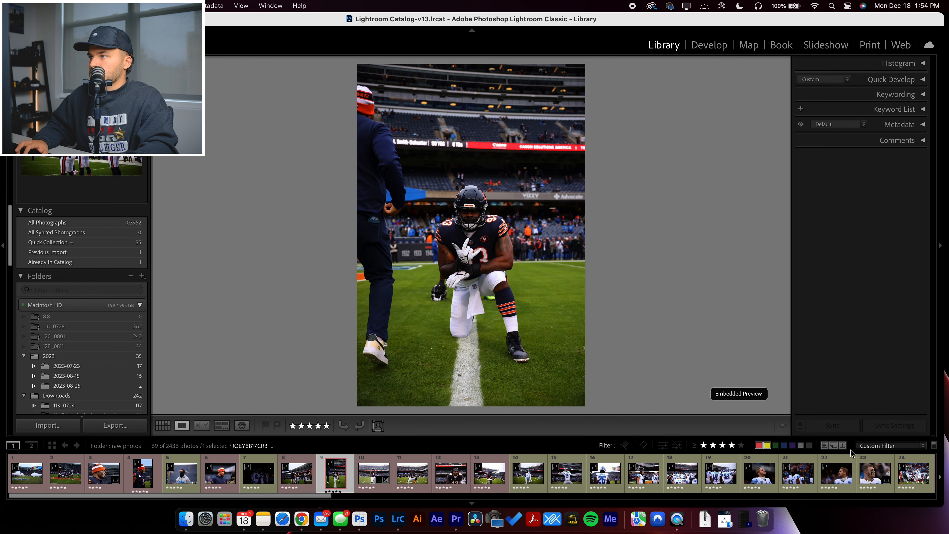
{"action": "key", "text": "Right"}
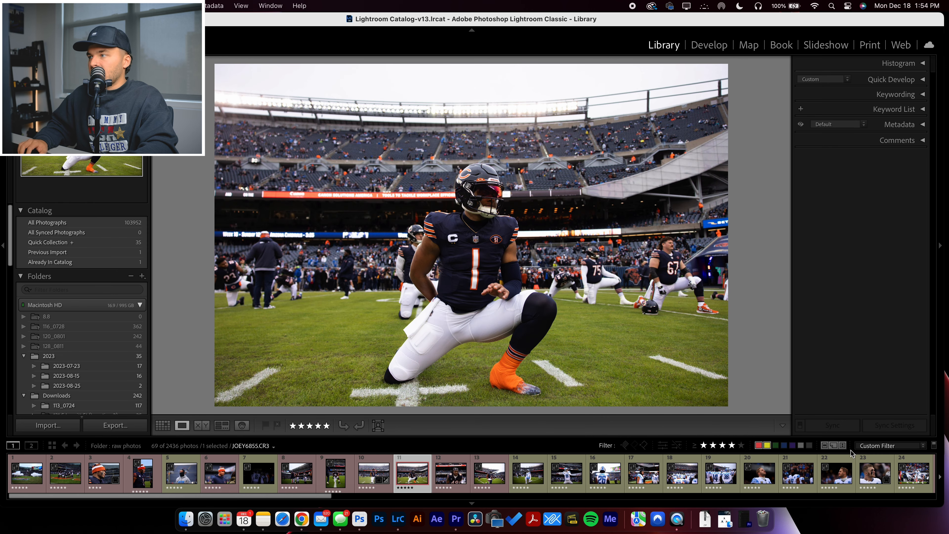
Compare the two kneeling Bears quarterback shots and rate JOEY6851.CR3, the one with the reflective visor, 4 stars
{"action": "key", "text": "Left"}
{"action": "key", "text": "Right"}
{"action": "key", "text": "4"}
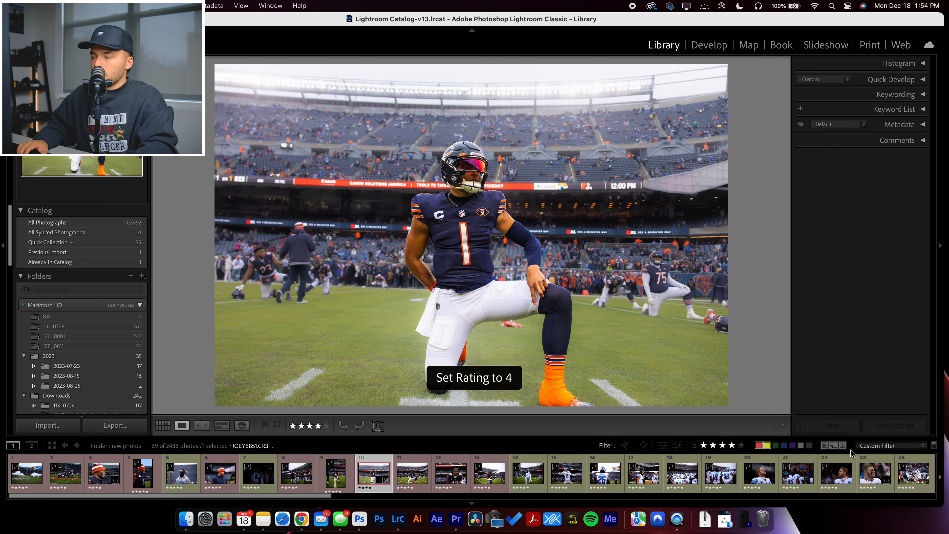
{"action": "key", "text": "Right"}
{"action": "key", "text": "Left"}
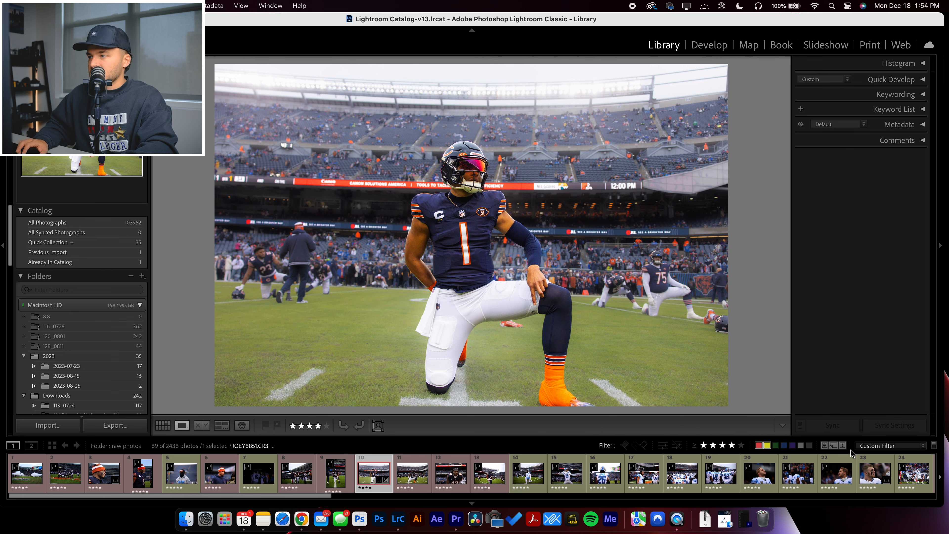
Review the following pregame player photos and rate the Lions close-up with closed eyes, JOEY6930.CR3, 4 stars
{"action": "key", "text": "Right"}
{"action": "key", "text": "Right"}
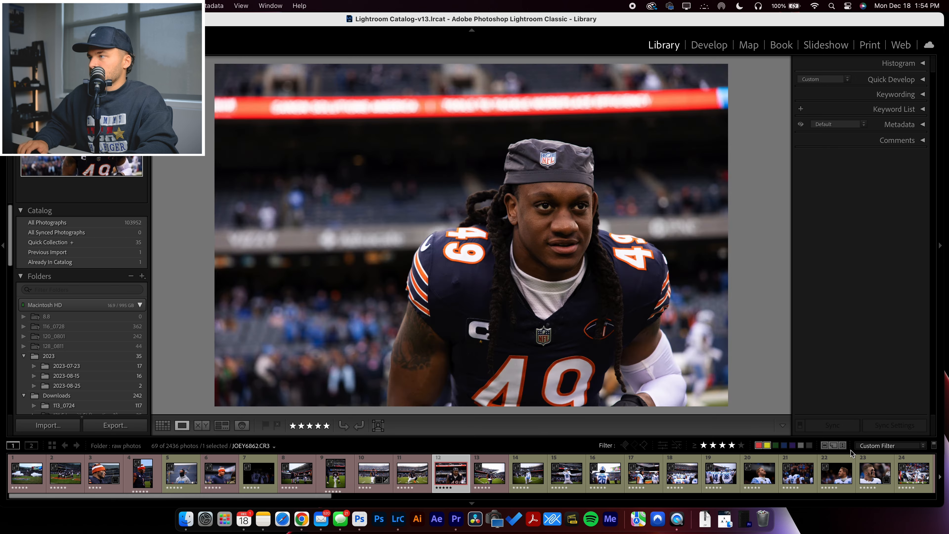
{"action": "key", "text": "Left"}
{"action": "key", "text": "Right"}
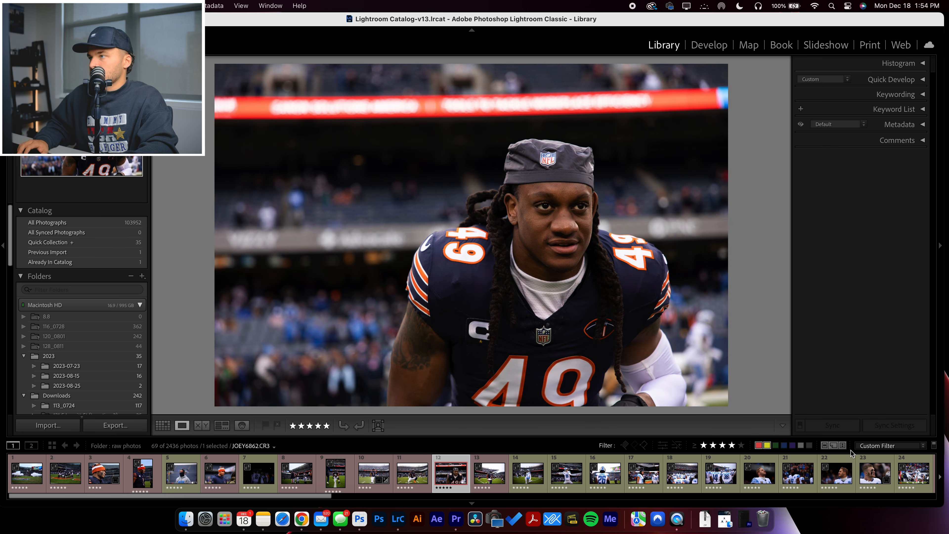
{"action": "key", "text": "Right"}
{"action": "key", "text": "Right"}
{"action": "key", "text": "Right"}
{"action": "key", "text": "Right"}
{"action": "key", "text": "Right"}
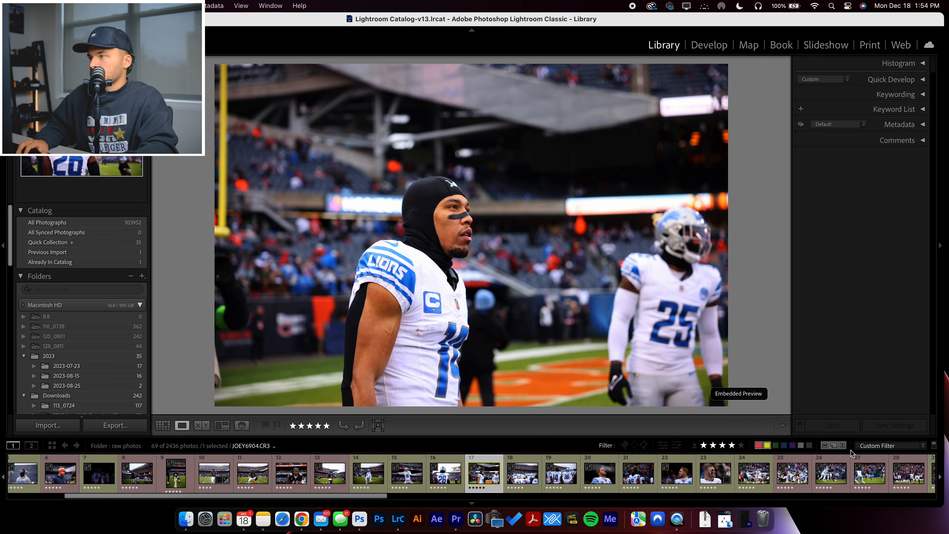
{"action": "key", "text": "Right"}
{"action": "key", "text": "Right"}
{"action": "key", "text": "4"}
{"action": "key", "text": "Right"}
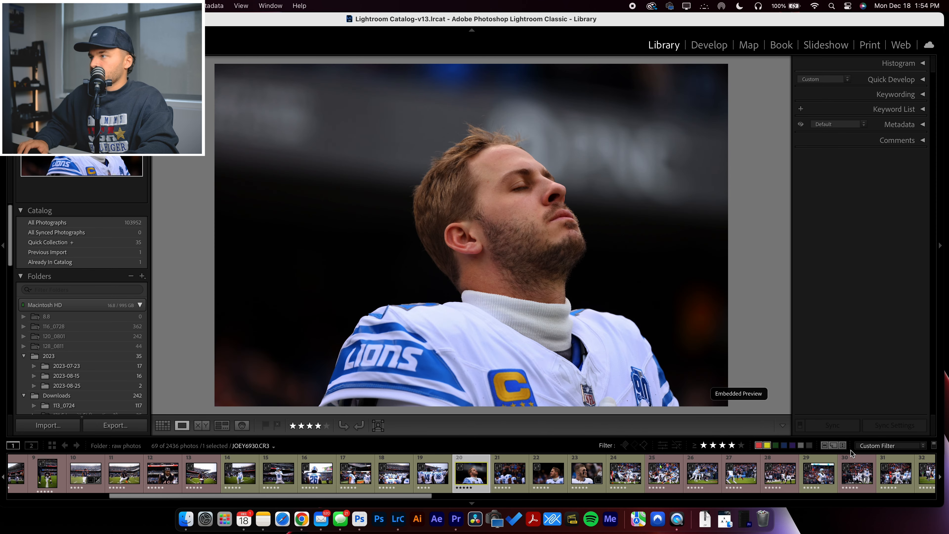
Rate the next Lions sideline portrait, JOEY6951.CR3, and the eye-black profile close-up, JOEY6953.CR3, 4 stars each
{"action": "key", "text": "Right"}
{"action": "key", "text": "Right"}
{"action": "key", "text": "4"}
{"action": "key", "text": "Right"}
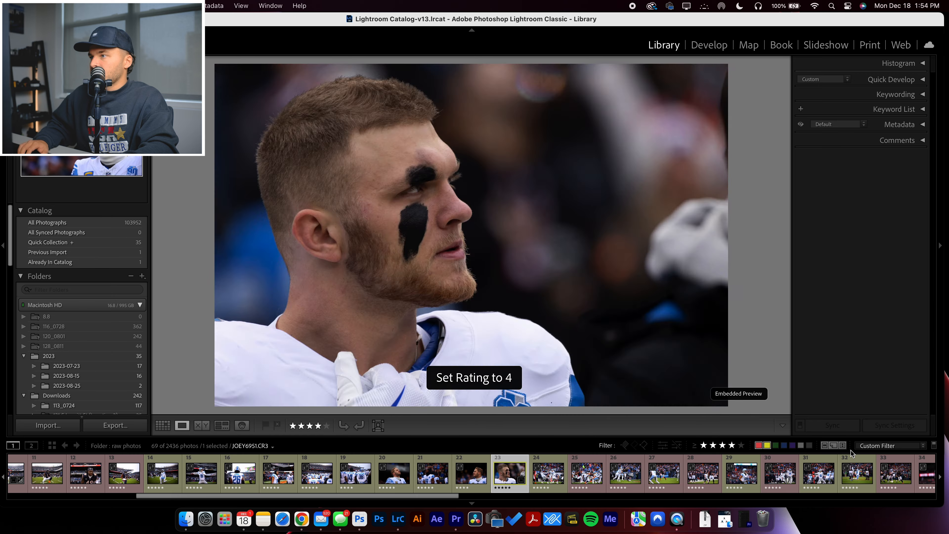
{"action": "key", "text": "Right"}
{"action": "key", "text": "Left"}
{"action": "key", "text": "4"}
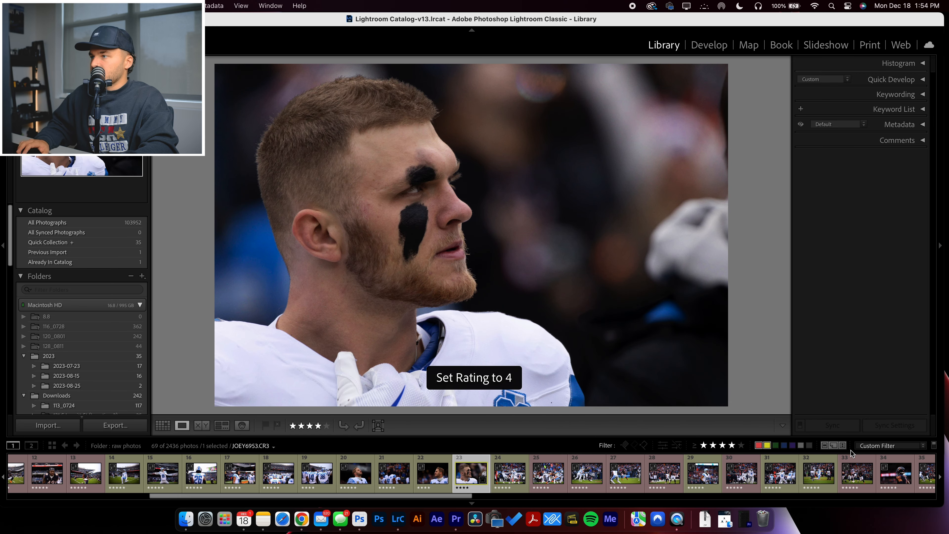
{"action": "key", "text": "Left"}
{"action": "key", "text": "Right"}
{"action": "key", "text": "Left"}
{"action": "key", "text": "Right"}
Review the early game action shots and rate the photo of kneeling Lions number 87 pointing 4 stars
{"action": "key", "text": "Right"}
{"action": "key", "text": "Right"}
{"action": "key", "text": "Right"}
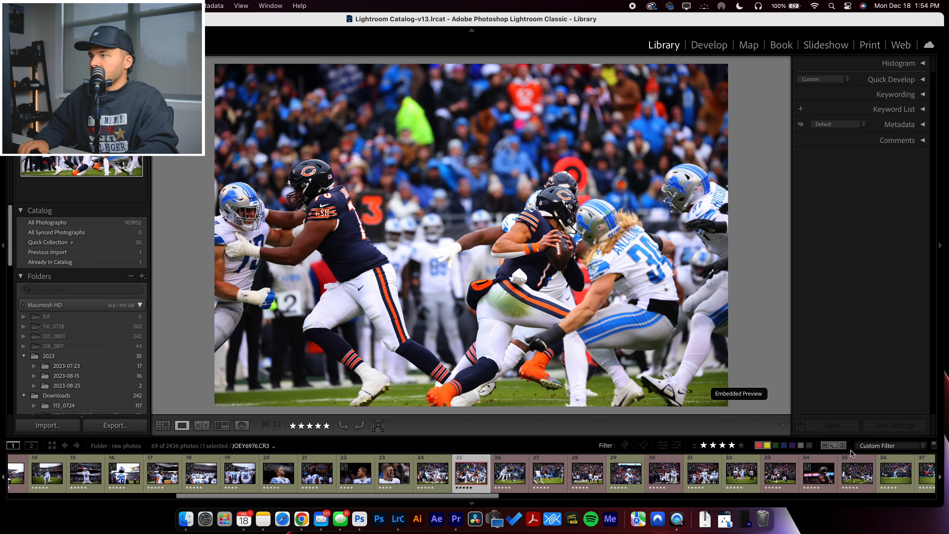
{"action": "key", "text": "Right"}
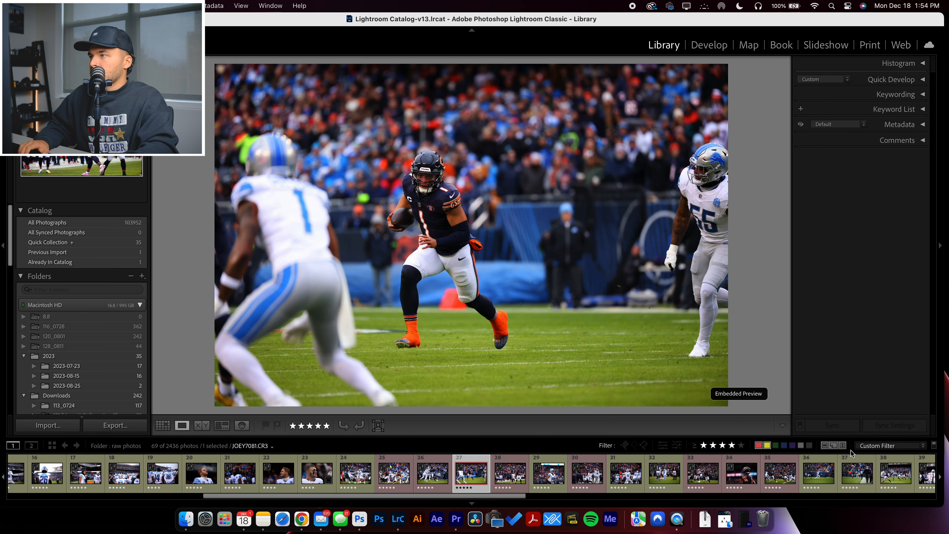
{"action": "key", "text": "Right"}
{"action": "key", "text": "Right"}
{"action": "key", "text": "Right"}
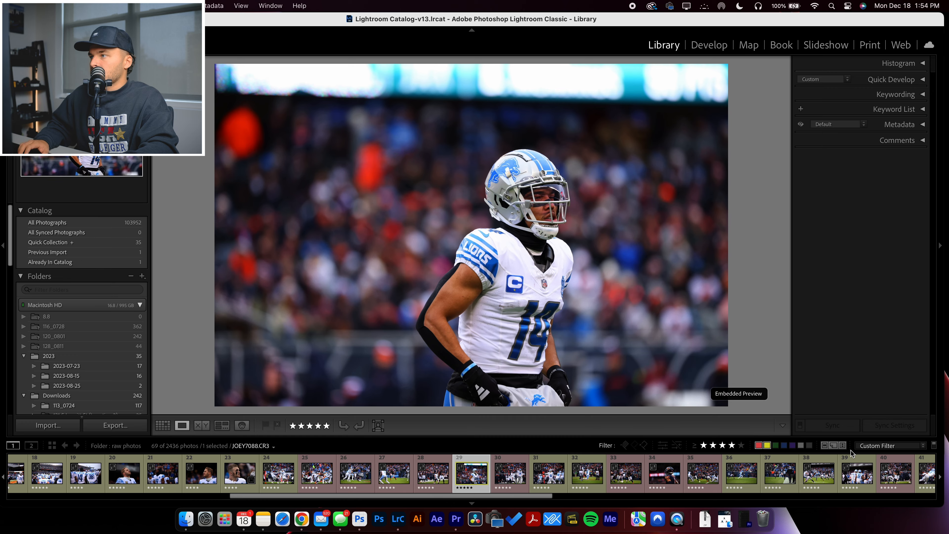
{"action": "key", "text": "Right"}
{"action": "key", "text": "Right"}
{"action": "key", "text": "Right"}
{"action": "key", "text": "Left"}
{"action": "key", "text": "Right"}
{"action": "key", "text": "Left"}
{"action": "key", "text": "4"}
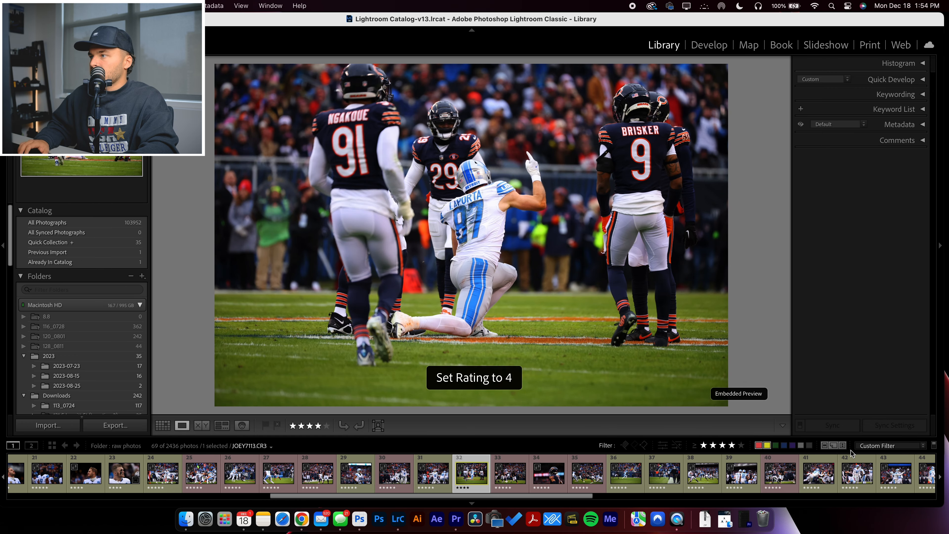
Continue through the action shots and rate the photo of Lions number 26 running downfield 4 stars
{"action": "key", "text": "Right"}
{"action": "key", "text": "Right"}
{"action": "key", "text": "Right"}
{"action": "key", "text": "Right"}
{"action": "key", "text": "Left"}
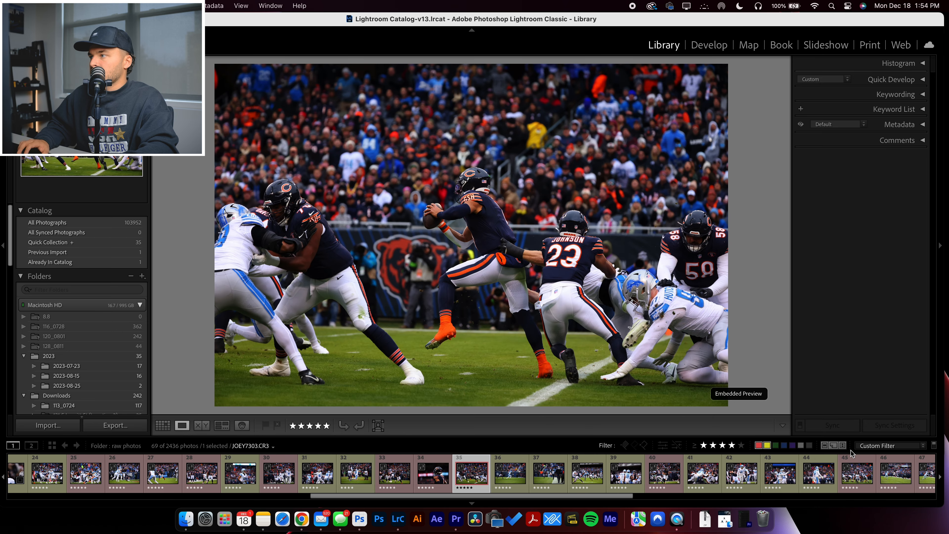
{"action": "key", "text": "Right"}
{"action": "key", "text": "Right"}
{"action": "key", "text": "Left"}
{"action": "key", "text": "4"}
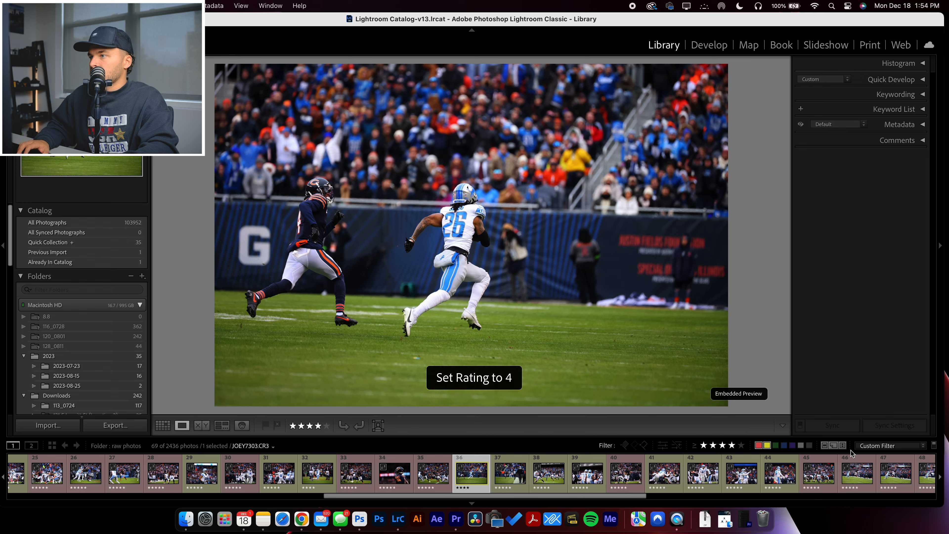
Review the next game photos and rate the shot following the Bears quarterback carrying the ball past number 70 4 stars
{"action": "key", "text": "Right"}
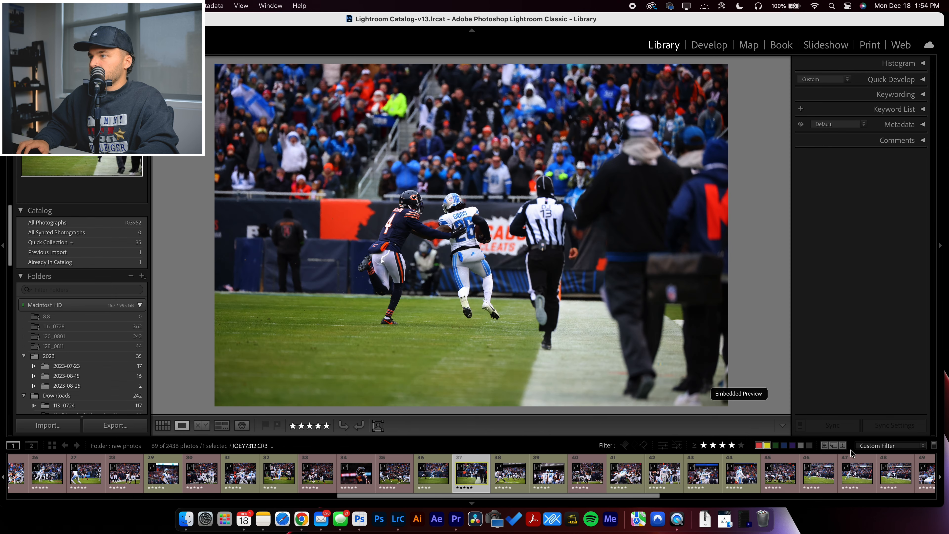
{"action": "key", "text": "Right"}
{"action": "key", "text": "Right"}
{"action": "key", "text": "Right"}
{"action": "key", "text": "Right"}
{"action": "key", "text": "Right"}
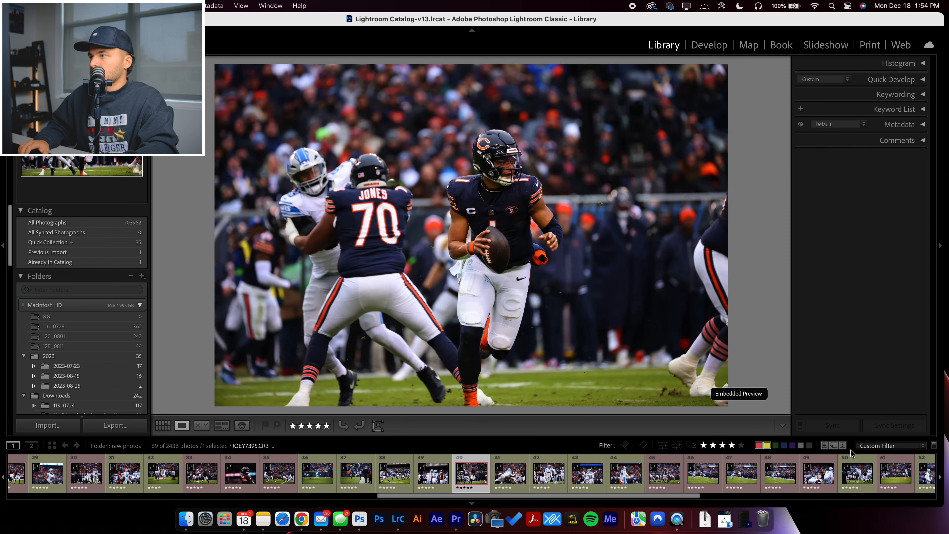
{"action": "key", "text": "Right"}
{"action": "key", "text": "4"}
Move ahead to the leaping sideline catch sequence of Bears number 2 and lower one shot to 4 stars
{"action": "key", "text": "Right"}
{"action": "key", "text": "Right"}
{"action": "key", "text": "Right"}
{"action": "key", "text": "Right"}
{"action": "key", "text": "4"}
{"action": "key", "text": "Right"}
{"action": "key", "text": "Left"}
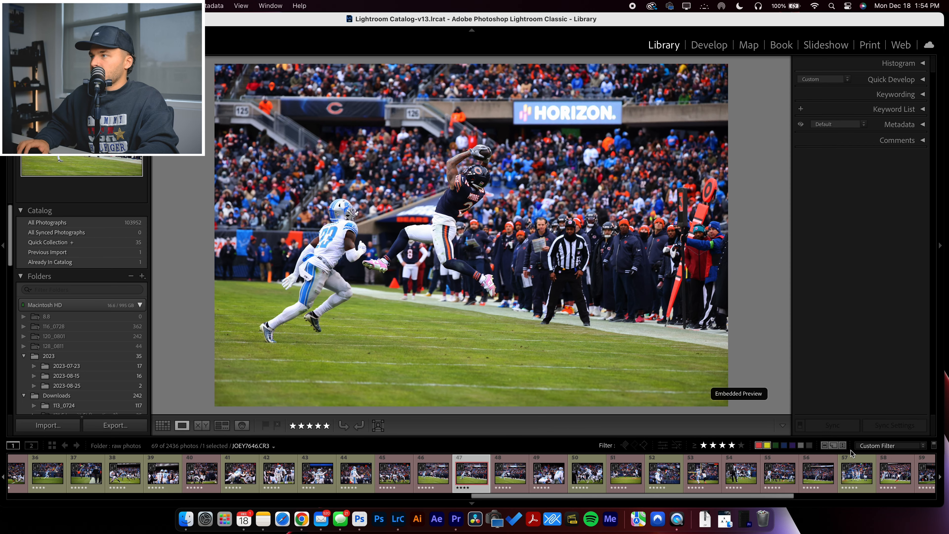
Compare the frames around the leaping sideline catch and rate a further one 4 stars
{"action": "key", "text": "Right"}
{"action": "key", "text": "Left"}
{"action": "key", "text": "Right"}
{"action": "key", "text": "Right"}
{"action": "key", "text": "Right"}
{"action": "key", "text": "Left"}
{"action": "key", "text": "4"}
Review the later game photos and rate JOEY8059.CR3, Bears number 2 reaching for the ball, 4 stars
{"action": "key", "text": "Right"}
{"action": "key", "text": "Right"}
{"action": "key", "text": "Right"}
{"action": "key", "text": "Right"}
{"action": "key", "text": "Right"}
{"action": "key", "text": "Right"}
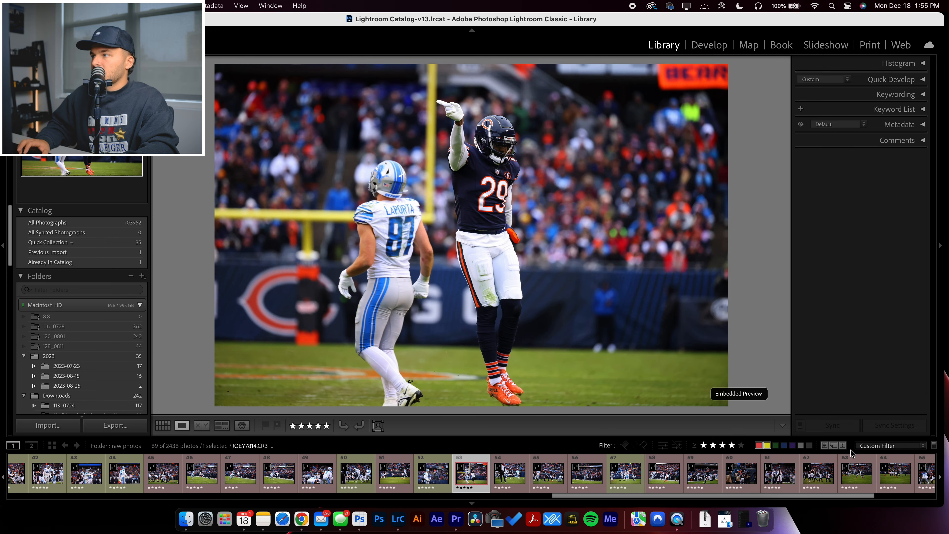
{"action": "key", "text": "Right"}
{"action": "key", "text": "Right"}
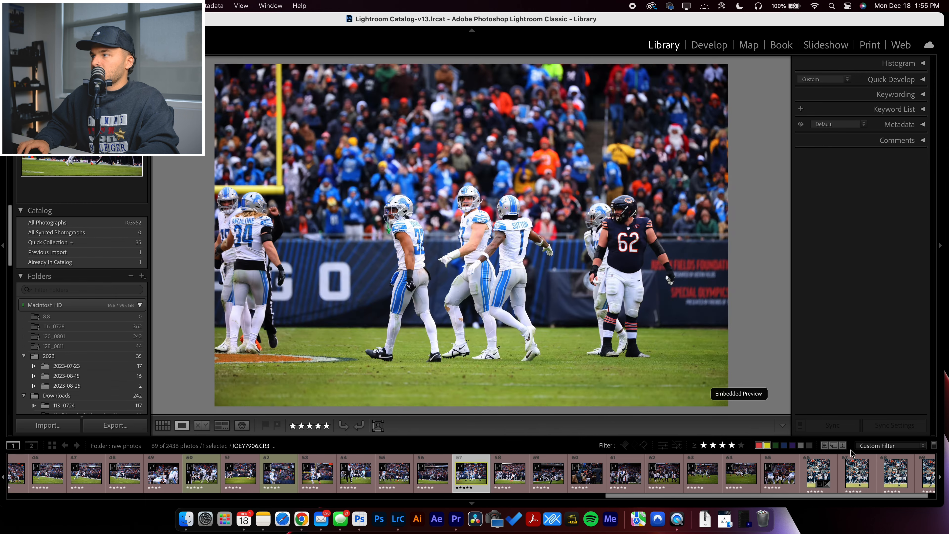
{"action": "key", "text": "Right"}
{"action": "key", "text": "Right"}
{"action": "key", "text": "Left"}
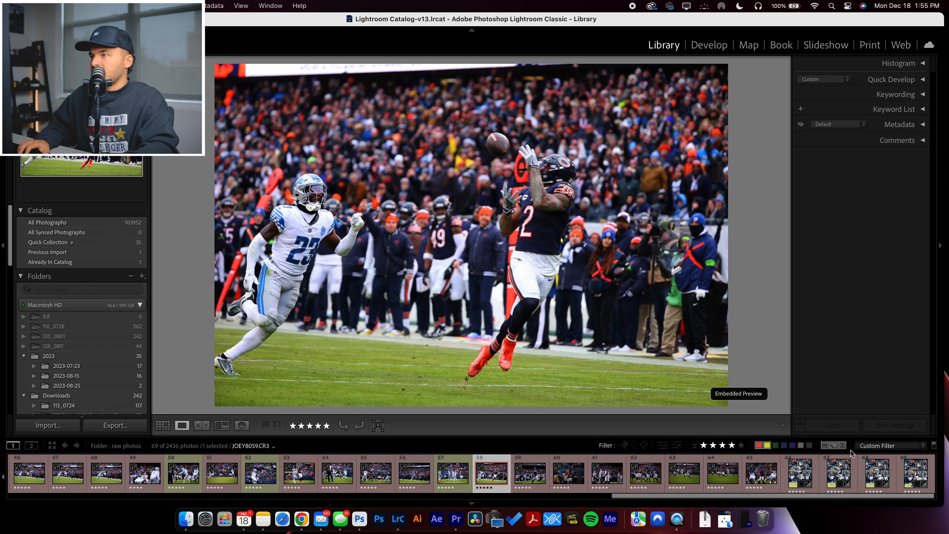
{"action": "key", "text": "4"}
Rate JOEY8306.CR3, the Bears celebration surrounded by photographers, 4 stars
{"action": "key", "text": "Right"}
{"action": "key", "text": "Right"}
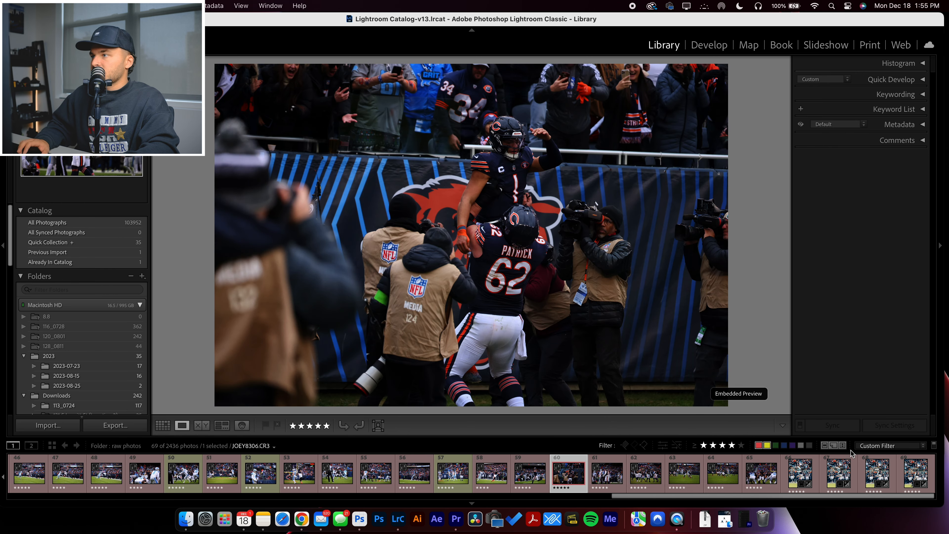
{"action": "key", "text": "4"}
Review the remaining filtered photos through to the last portrait-format shot
{"action": "key", "text": "Right"}
{"action": "key", "text": "Right"}
{"action": "key", "text": "Right"}
{"action": "key", "text": "Right"}
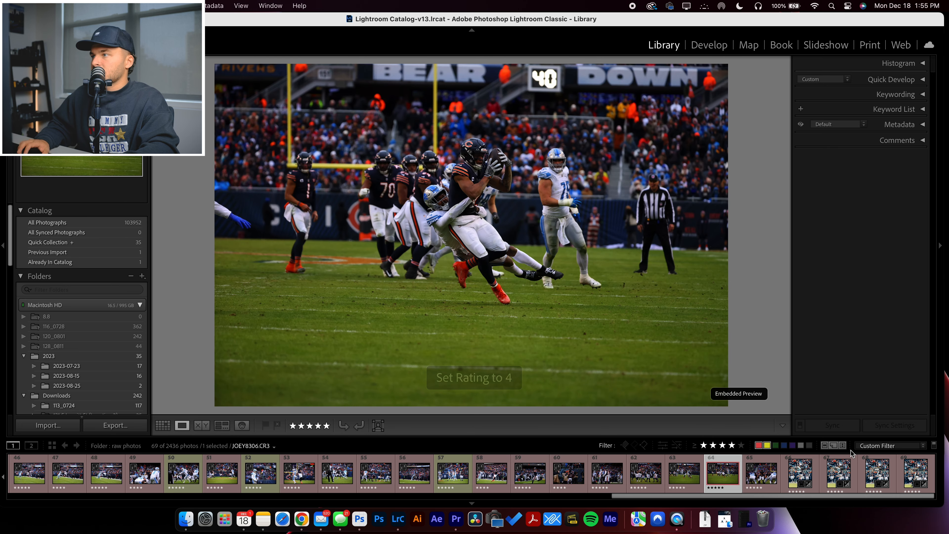
{"action": "key", "text": "Right"}
{"action": "key", "text": "Right"}
{"action": "key", "text": "Right"}
{"action": "key", "text": "Right"}
{"action": "key", "text": "Left"}
{"action": "key", "text": "Right"}
{"action": "key", "text": "Right"}
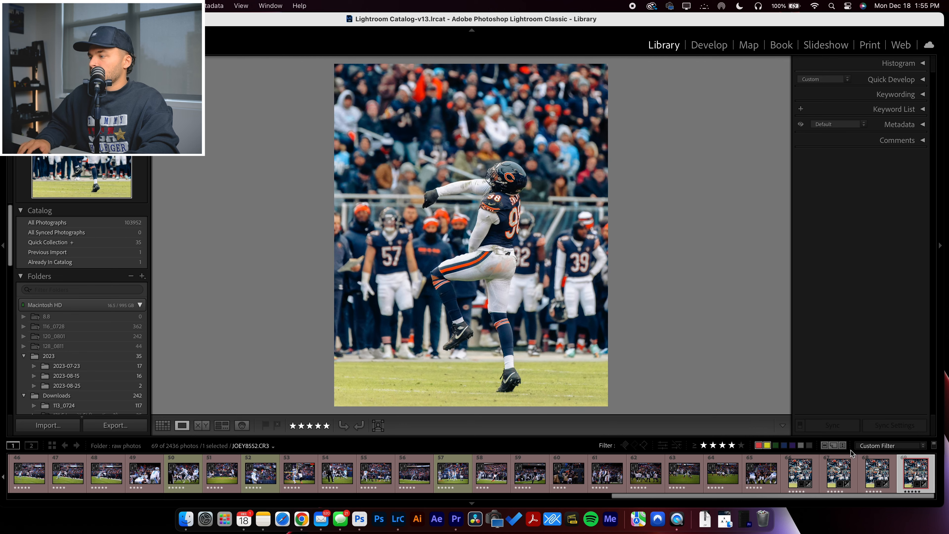
Return to the Bears quarterback scramble shot and remove the star rating filter, keeping the red and yellow label filter
{"action": "key", "text": "Left"}
{"action": "key", "text": "Left"}
{"action": "key", "text": "Left"}
{"action": "key", "text": "Left"}
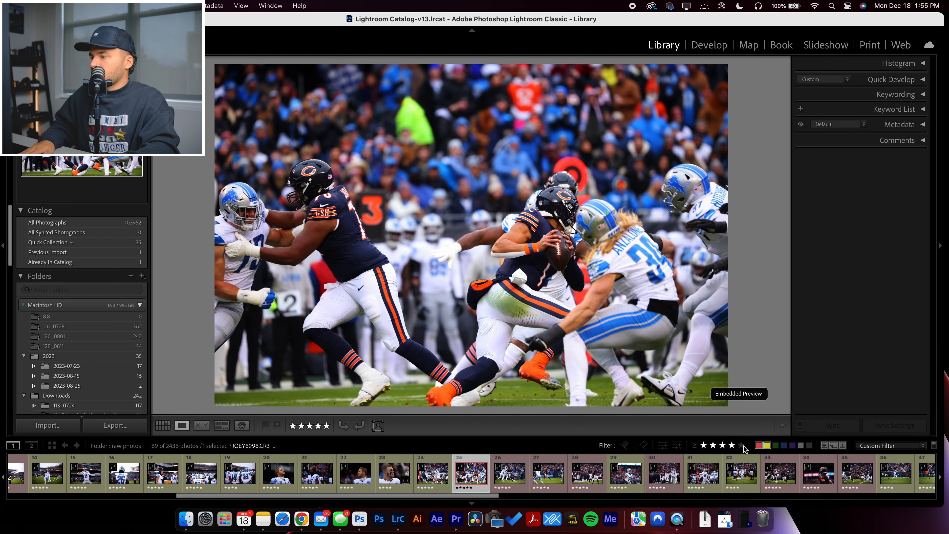
{"action": "left_click", "coordinate": [733, 446]}
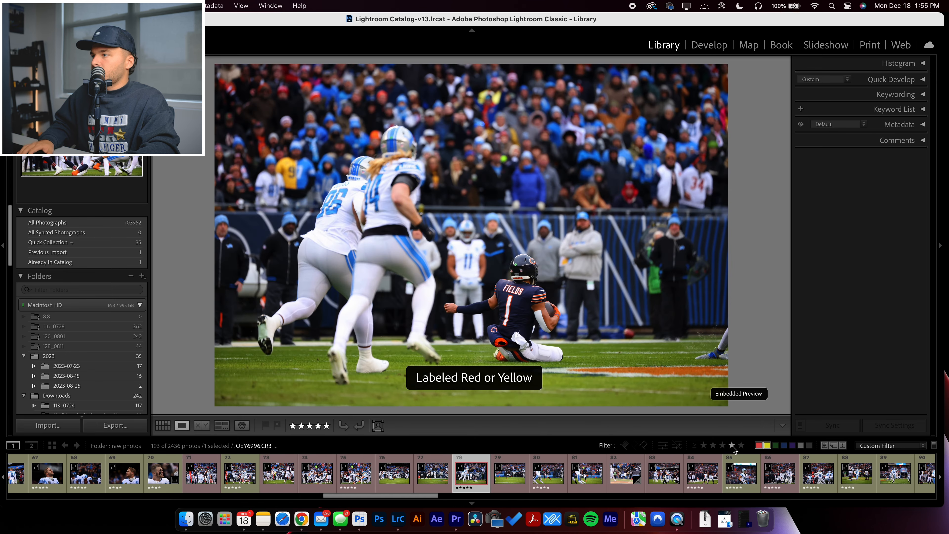
Compare the photos around the quarterback slide and rate JOEY7062.CR3, Bears number 2 leaping at the pylon, 4 stars
{"action": "key", "text": "Right"}
{"action": "key", "text": "Right"}
{"action": "key", "text": "Right"}
{"action": "key", "text": "Right"}
{"action": "key", "text": "Left"}
{"action": "key", "text": "Left"}
{"action": "key", "text": "Left"}
{"action": "key", "text": "4"}
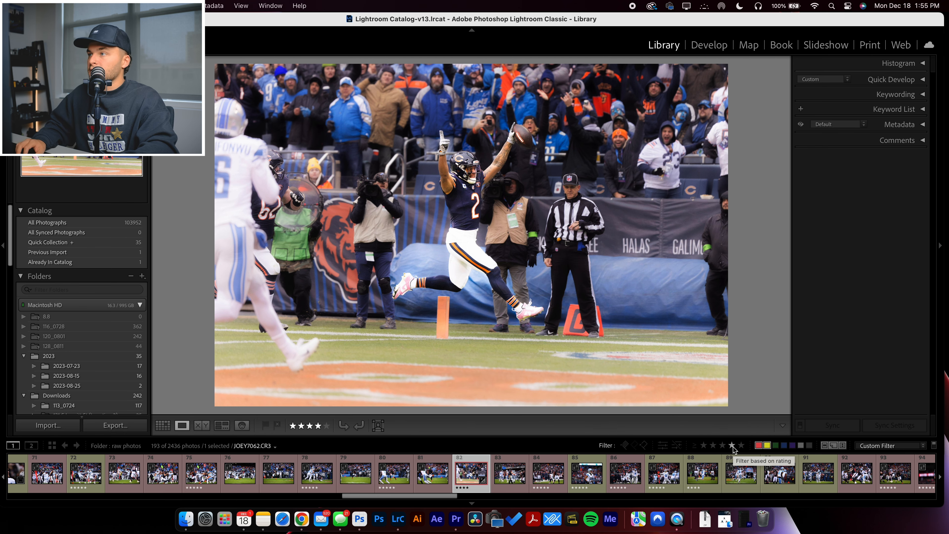
Check the next few game photos and filter the red and yellow labeled set to a rating equal to four stars
{"action": "key", "text": "Right"}
{"action": "key", "text": "Right"}
{"action": "key", "text": "Right"}
{"action": "key", "text": "Right"}
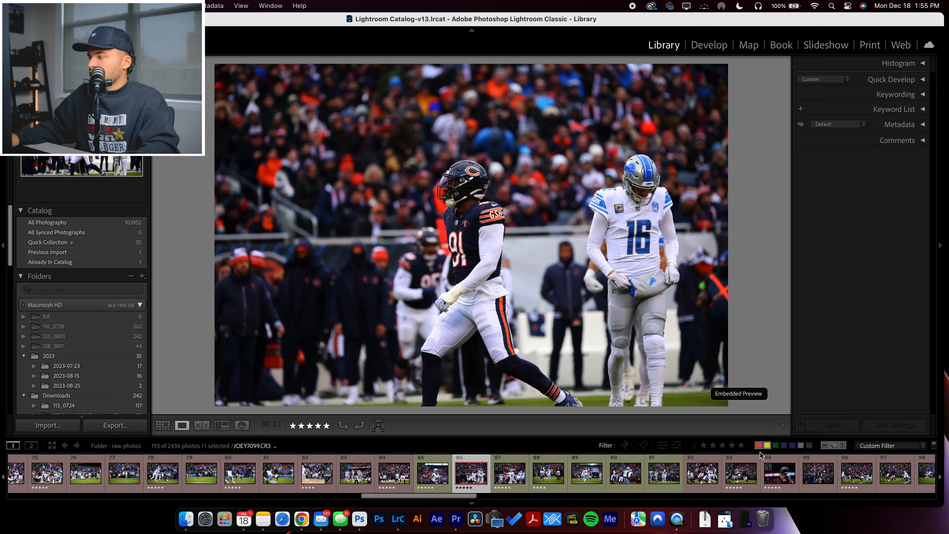
{"action": "left_click", "coordinate": [732, 447]}
{"action": "left_click", "coordinate": [695, 445]}
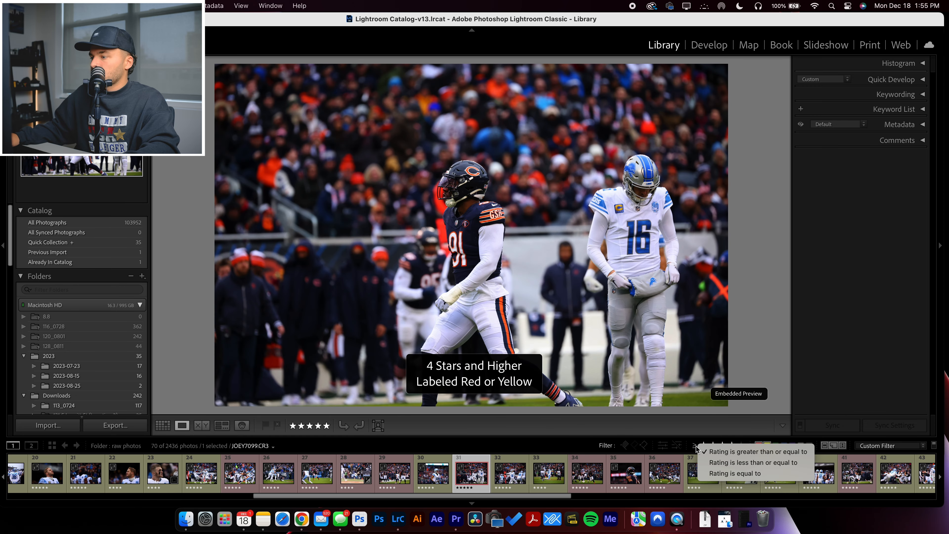
{"action": "left_click", "coordinate": [756, 473]}
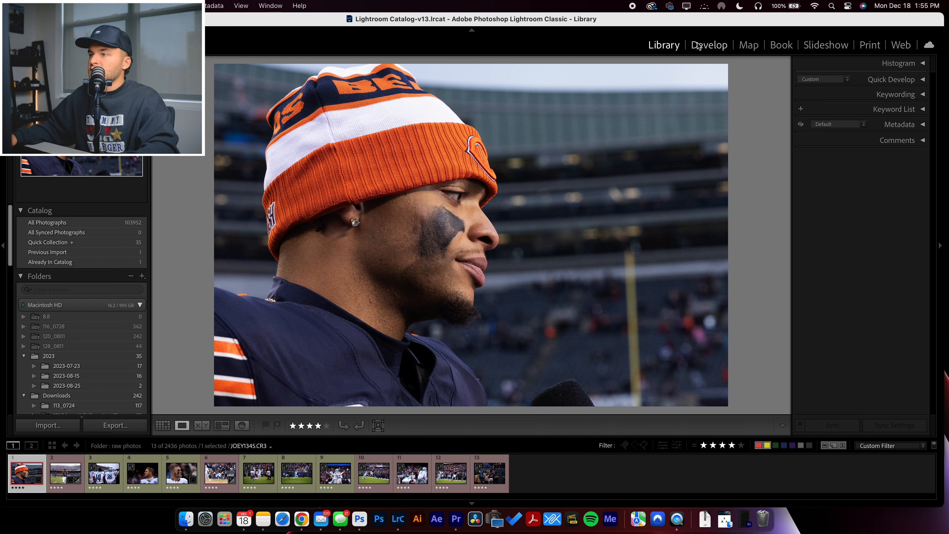
Develop the orange-beanie player portrait JOEY1345.CR3 with highlights −54, shadows +43, whites +15 and blacks −35
{"action": "key", "text": "d"}
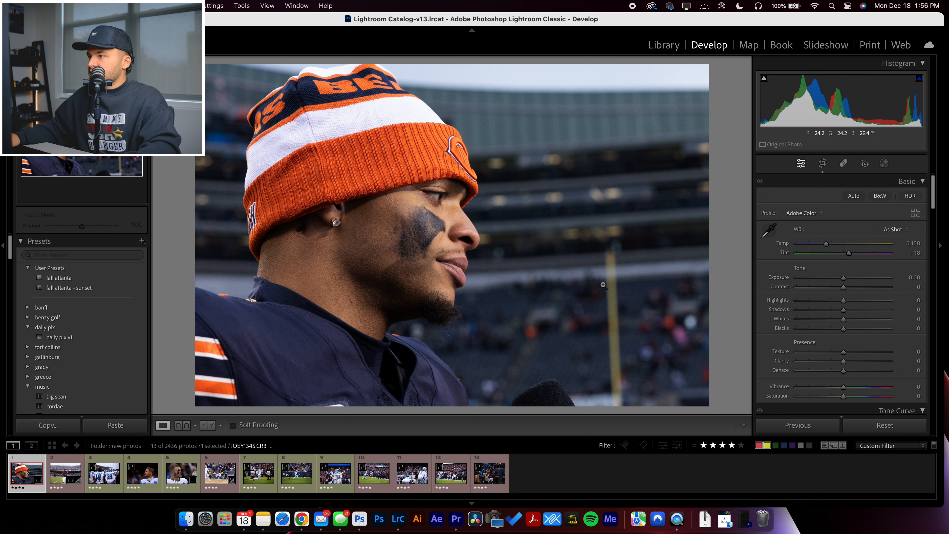
{"action": "left_click_drag", "start_coordinate": [844, 300], "coordinate": [850, 319]}
{"action": "mouse_move", "coordinate": [920, 83]}
{"action": "left_click_drag", "start_coordinate": [844, 329], "coordinate": [827, 330]}
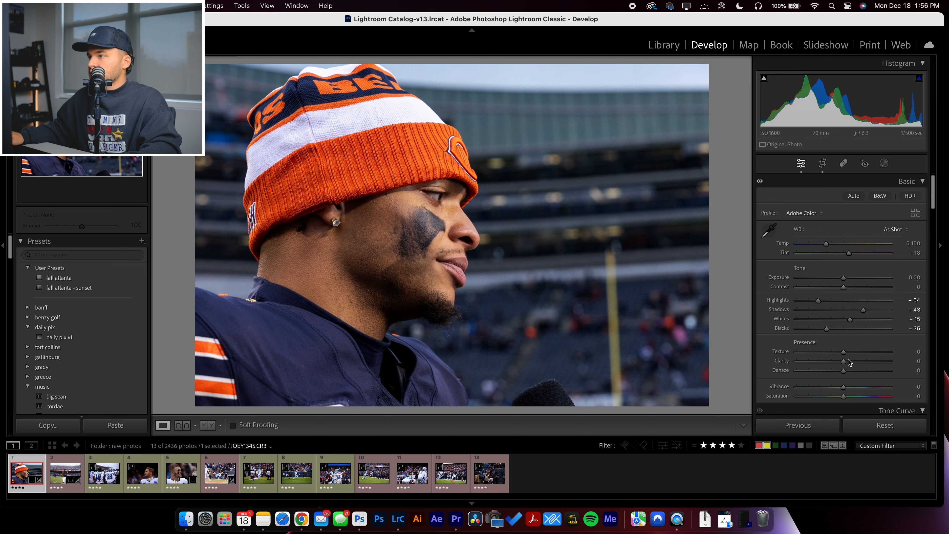
Set the portrait's vibrance to +8 and saturation to about −6
{"action": "mouse_move", "coordinate": [844, 387]}
{"action": "left_mouse_down"}
{"action": "mouse_move", "coordinate": [869, 388]}
{"action": "mouse_move", "coordinate": [849, 389]}
{"action": "left_mouse_up"}
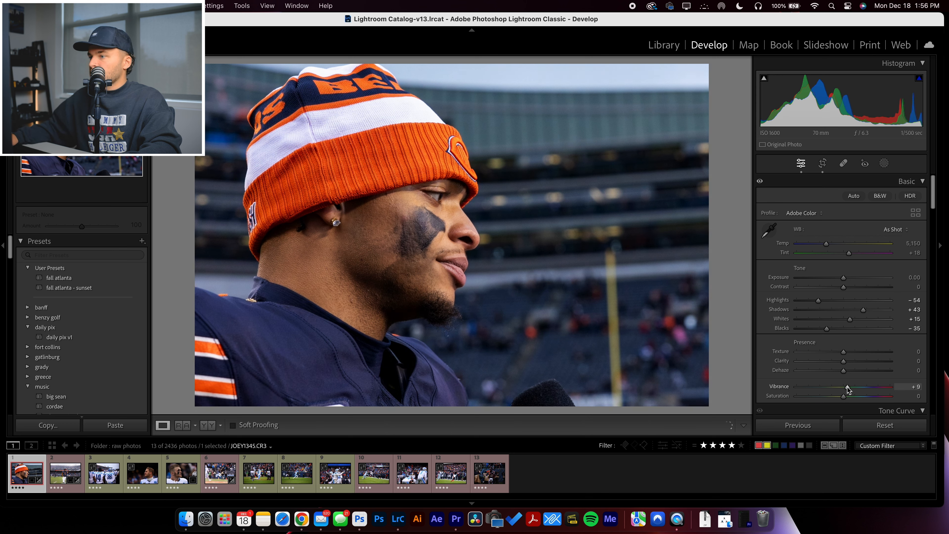
{"action": "scroll", "coordinate": [849, 387], "scroll_direction": "down", "scroll_amount": 1}
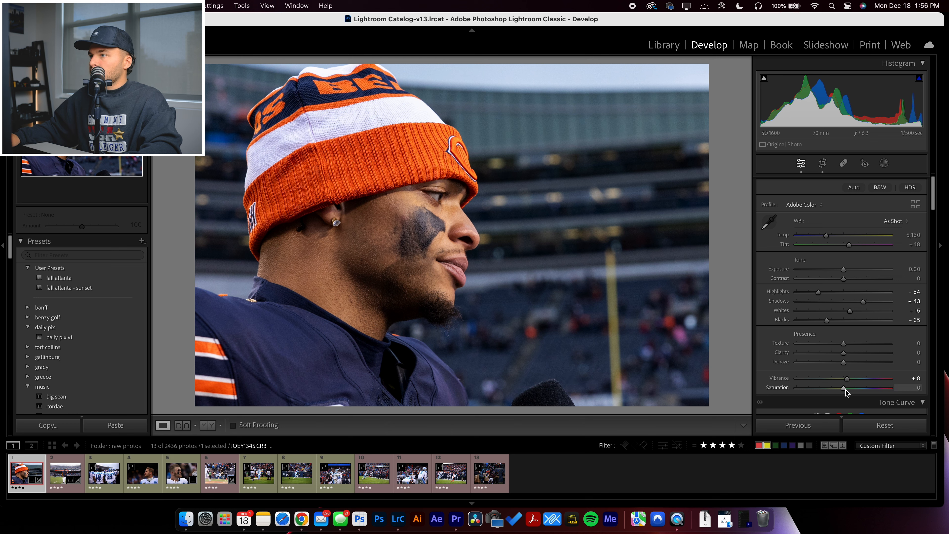
{"action": "left_click_drag", "start_coordinate": [845, 390], "coordinate": [840, 390]}
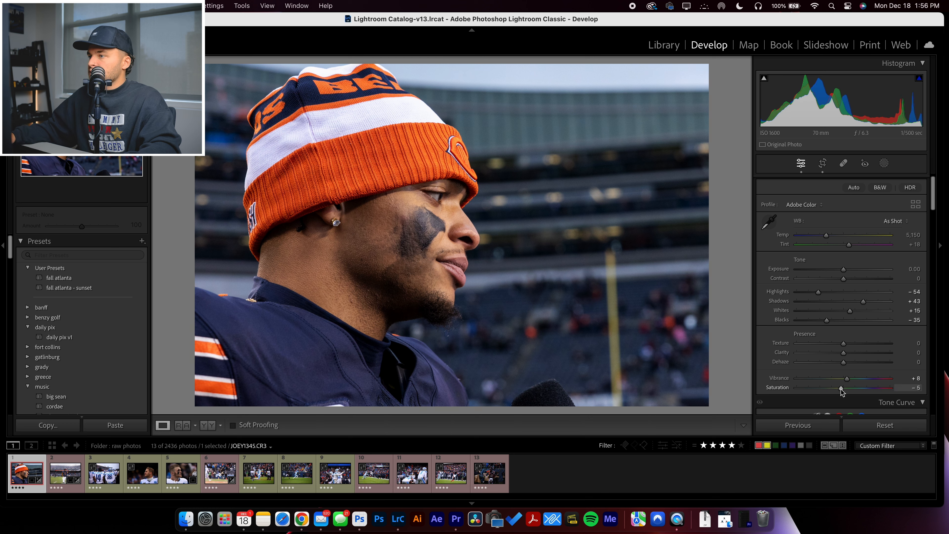
{"action": "scroll", "coordinate": [838, 378], "scroll_direction": "up", "scroll_amount": 1}
Shift the jersey's blue and purple hues toward teal with the Color Mixer's targeted adjustment, bringing purple to −16
{"action": "scroll", "coordinate": [831, 359], "scroll_direction": "down", "scroll_amount": 5}
{"action": "scroll", "coordinate": [826, 344], "scroll_direction": "up", "scroll_amount": 5}
{"action": "scroll", "coordinate": [826, 345], "scroll_direction": "down", "scroll_amount": 10}
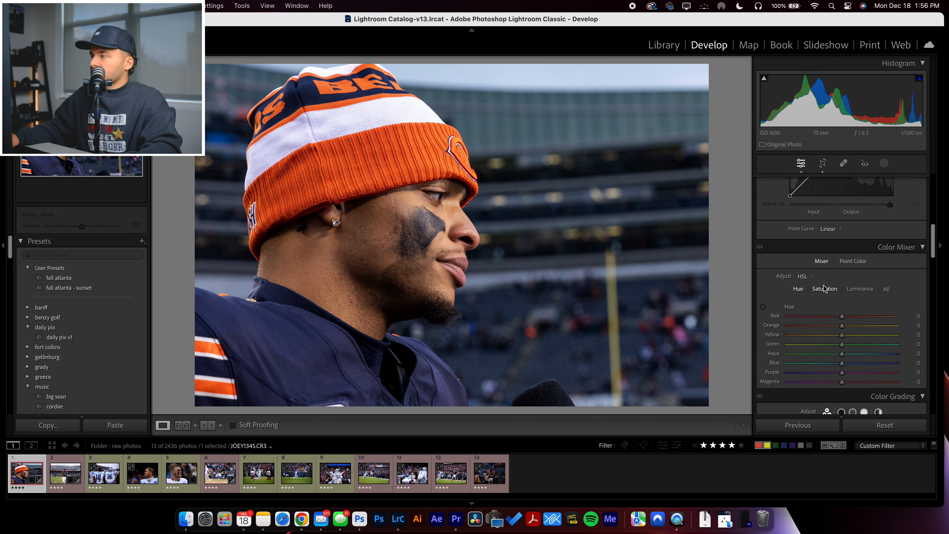
{"action": "scroll", "coordinate": [837, 310], "scroll_direction": "down", "scroll_amount": 1}
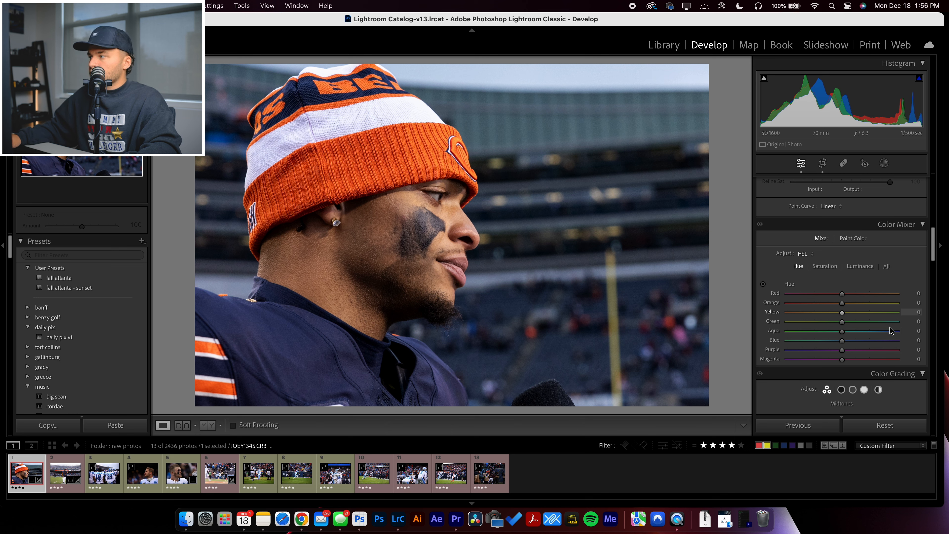
{"action": "left_click", "coordinate": [763, 284]}
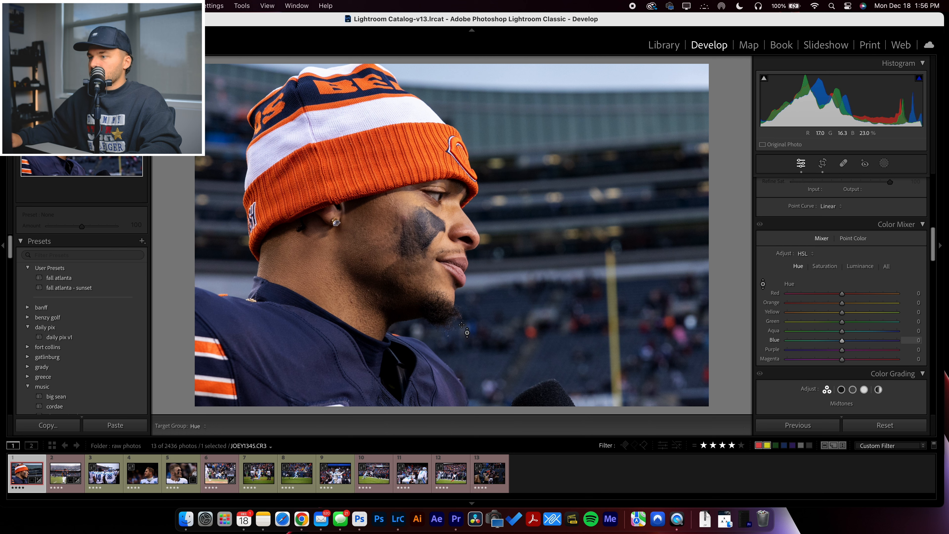
{"action": "left_click_drag", "start_coordinate": [277, 318], "coordinate": [277, 342]}
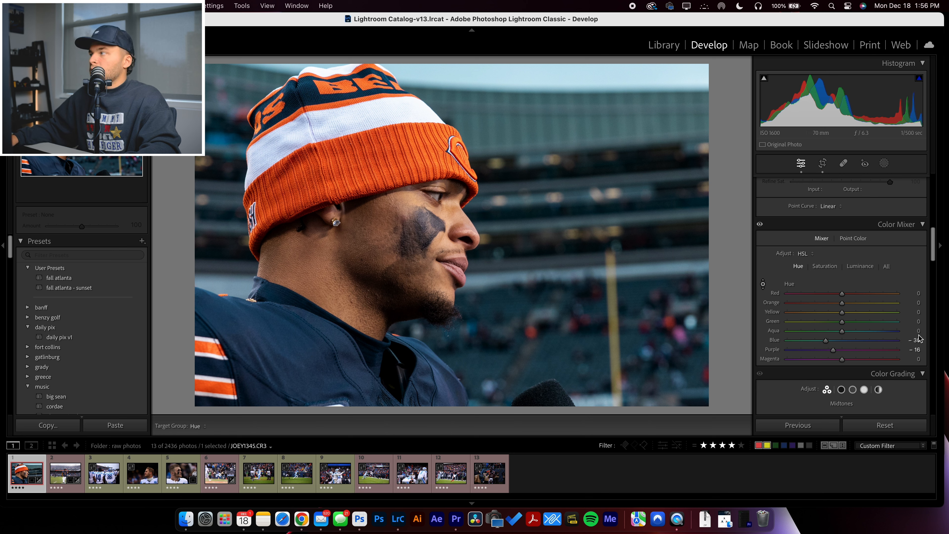
Create a subject mask on the player and a duplicate inverted mask covering the background
{"action": "left_click", "coordinate": [885, 163]}
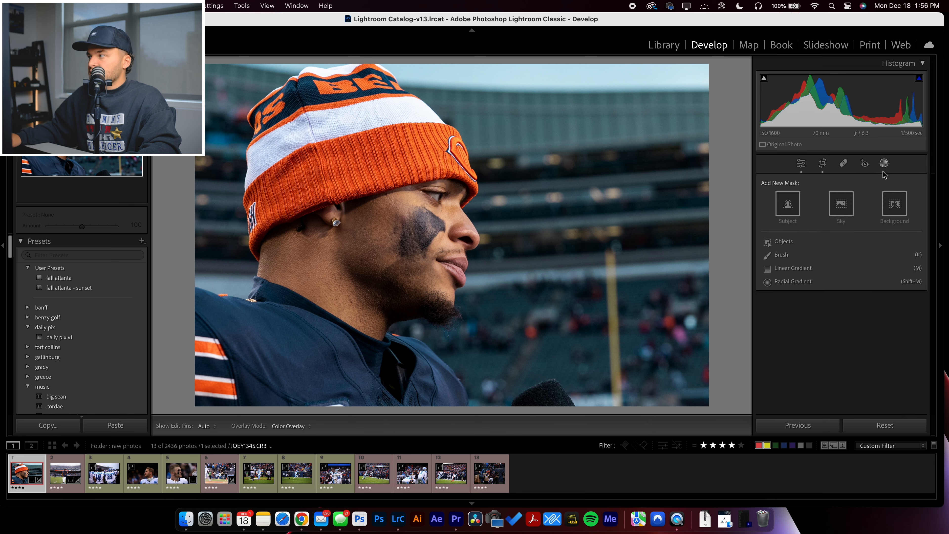
{"action": "left_click", "coordinate": [788, 204]}
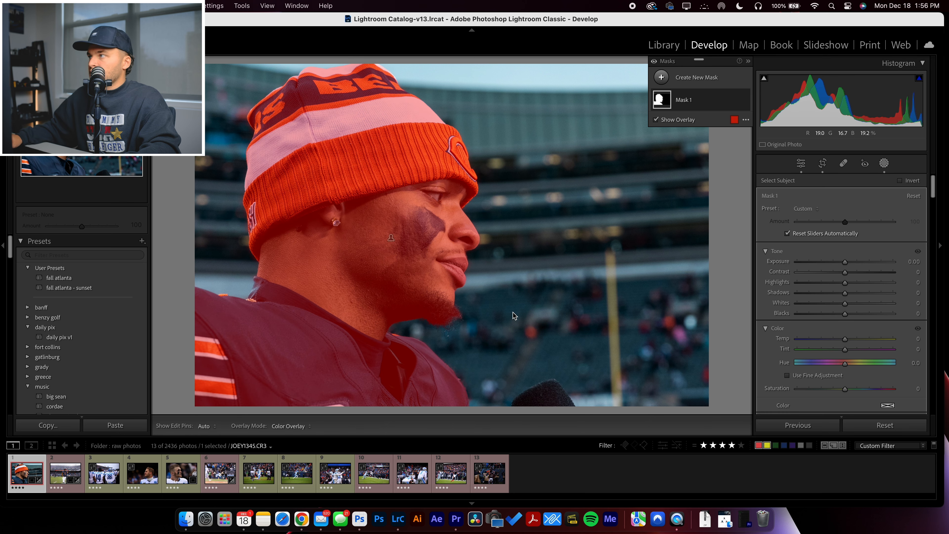
{"action": "right_click", "coordinate": [682, 101]}
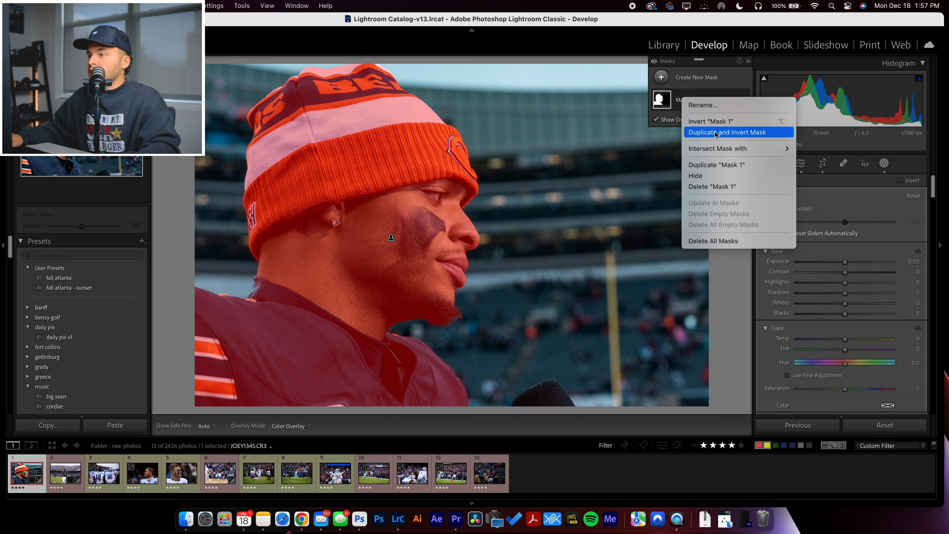
{"action": "left_click", "coordinate": [715, 133]}
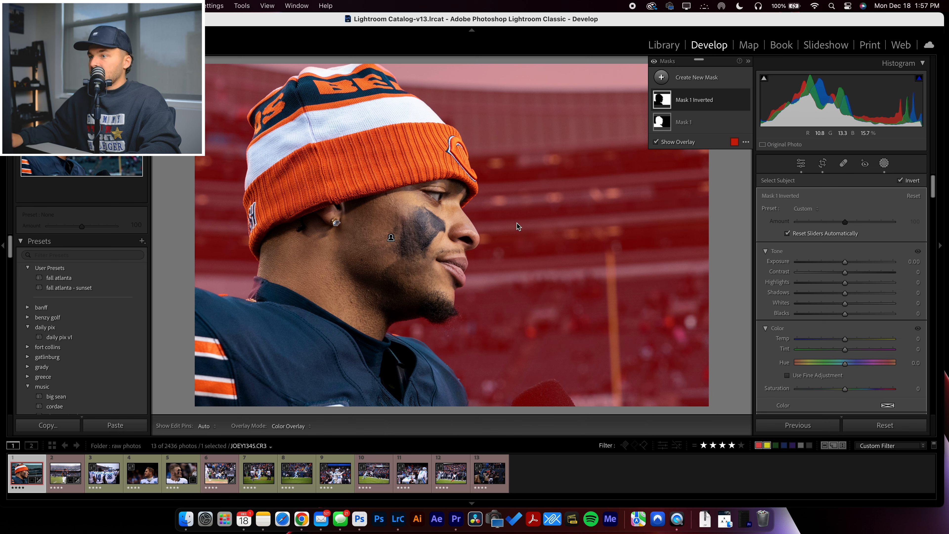
Brighten the background with the inverted mask and soften it with clarity −55 and dehaze −20
{"action": "left_click_drag", "start_coordinate": [844, 261], "coordinate": [841, 285]}
{"action": "scroll", "coordinate": [845, 302], "scroll_direction": "down", "scroll_amount": 10}
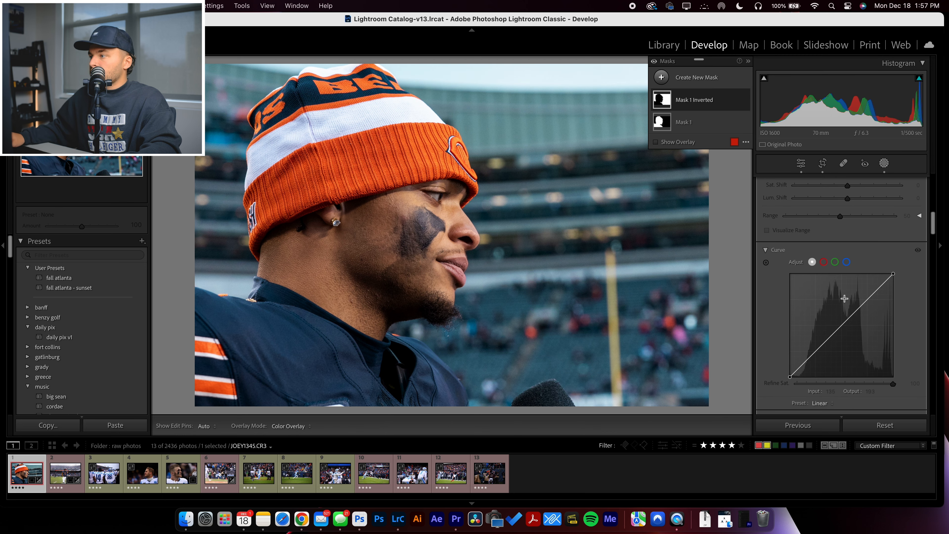
{"action": "scroll", "coordinate": [849, 319], "scroll_direction": "down", "scroll_amount": 1}
{"action": "left_click_drag", "start_coordinate": [818, 267], "coordinate": [836, 279]}
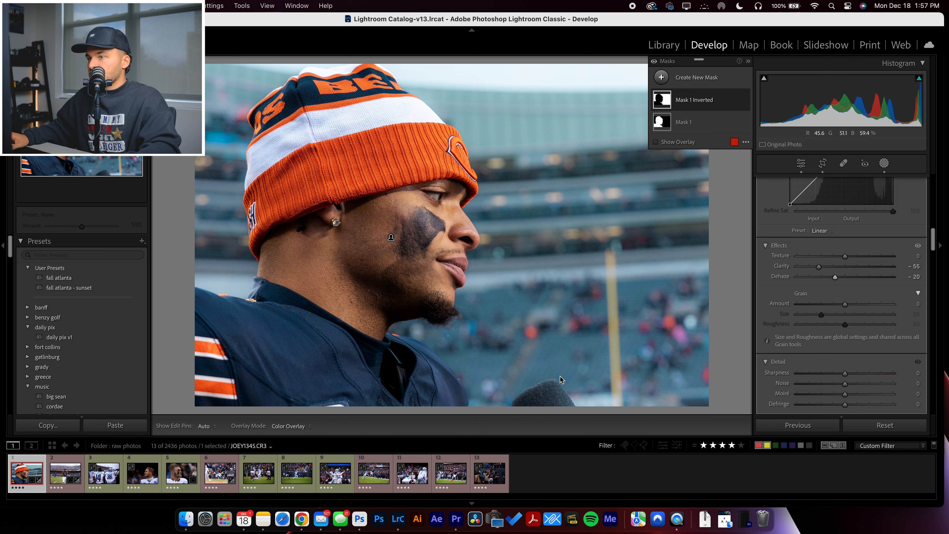
Subtract the area at the back of the player's collar from the inverted background mask with a brush
{"action": "left_click", "coordinate": [735, 102]}
{"action": "left_click", "coordinate": [735, 133]}
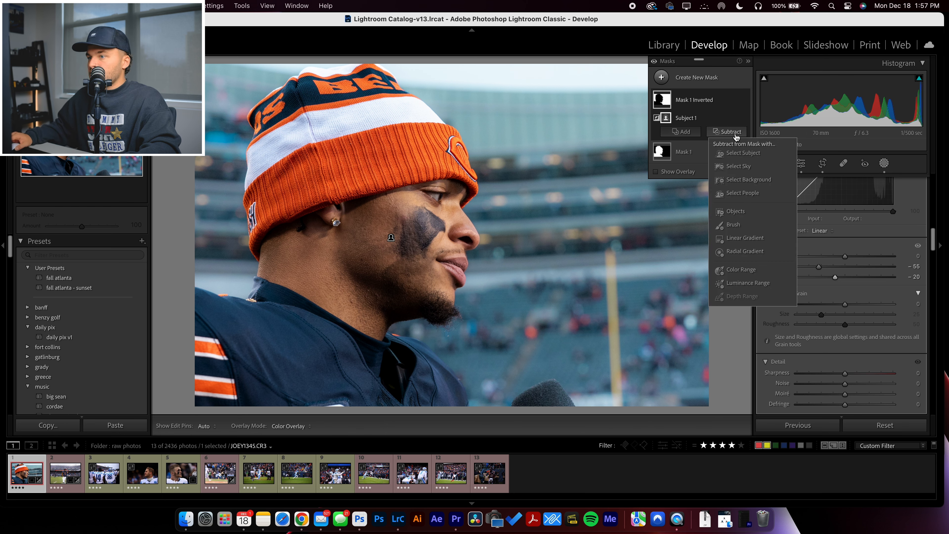
{"action": "left_click", "coordinate": [733, 225]}
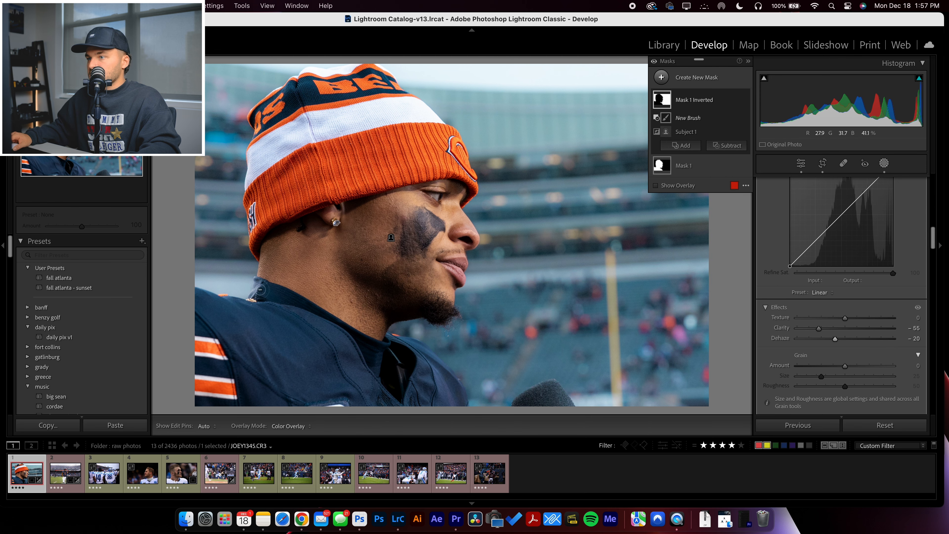
{"action": "key", "text": "h"}
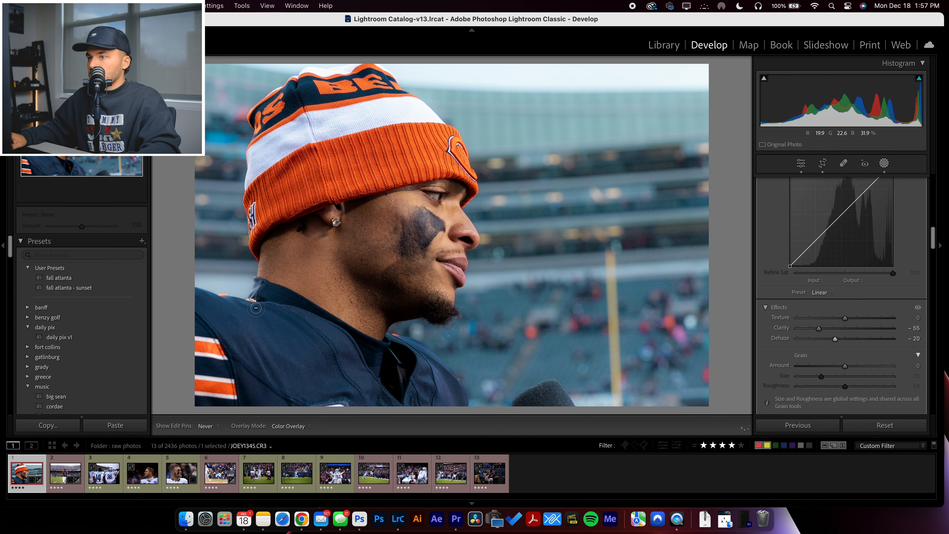
{"action": "key", "text": "h"}
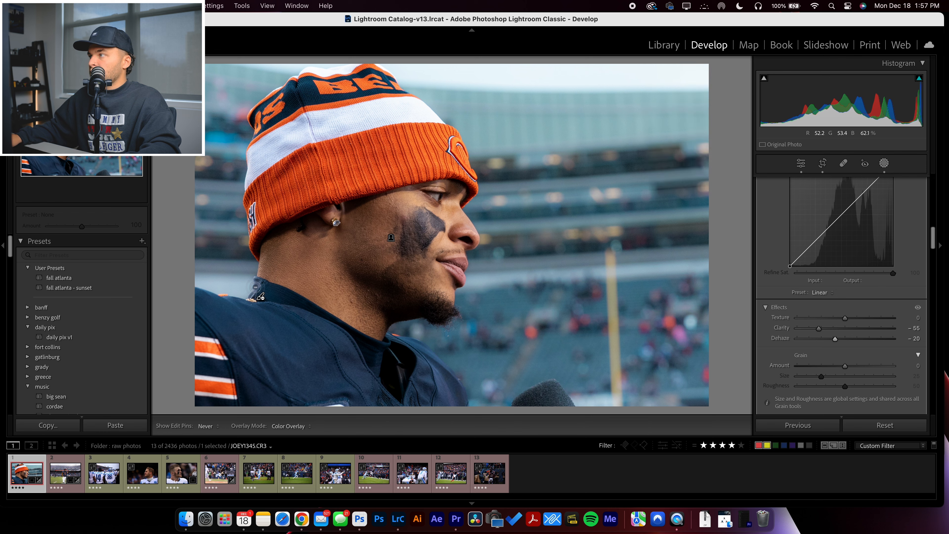
Add the area at the back of the player's collar to the subject mask, Mask 1, with a brush
{"action": "left_click", "coordinate": [685, 168]}
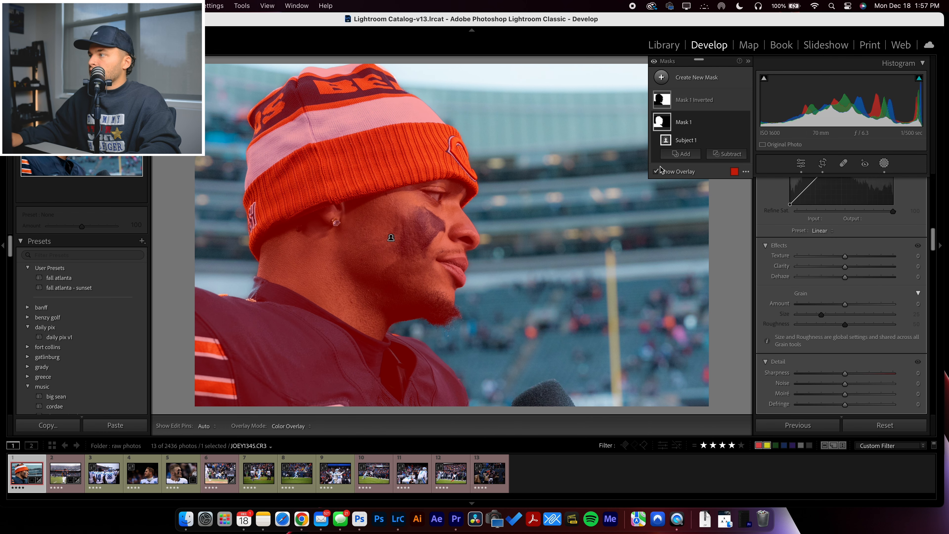
{"action": "left_click", "coordinate": [682, 154]}
{"action": "left_click", "coordinate": [688, 245]}
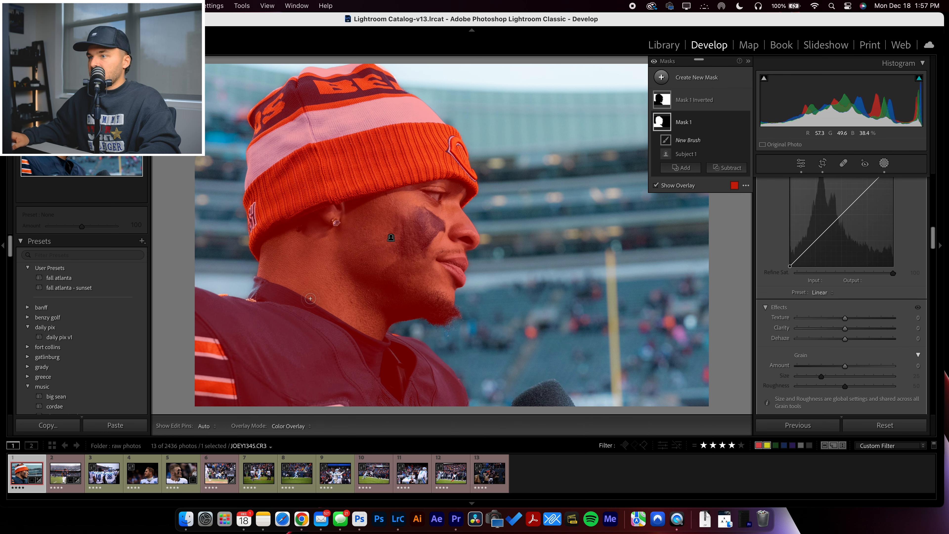
{"action": "key", "text": "h"}
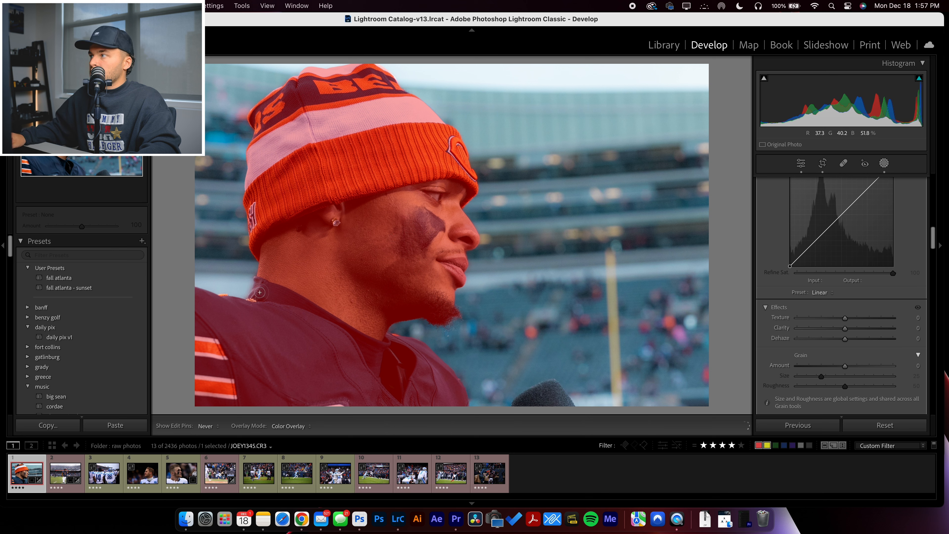
{"action": "key", "text": "h"}
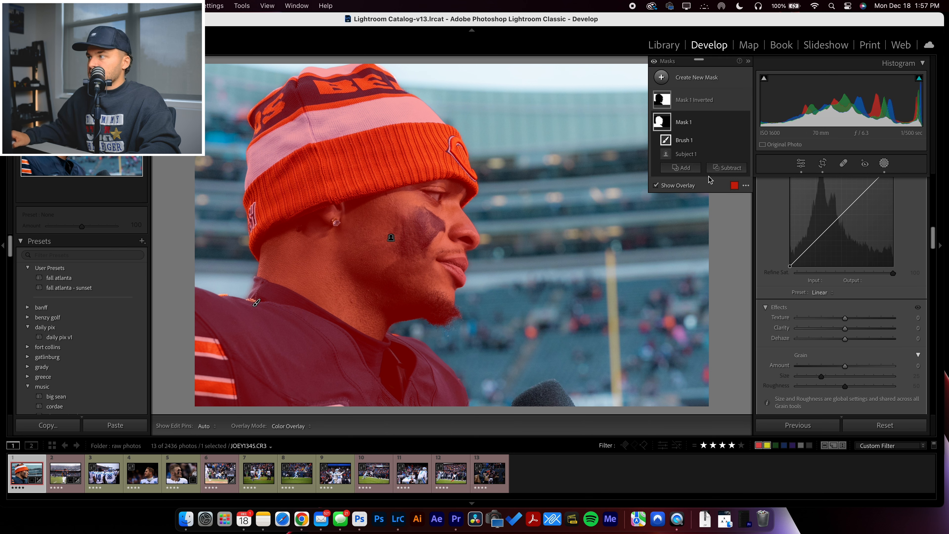
{"action": "left_click", "coordinate": [694, 170]}
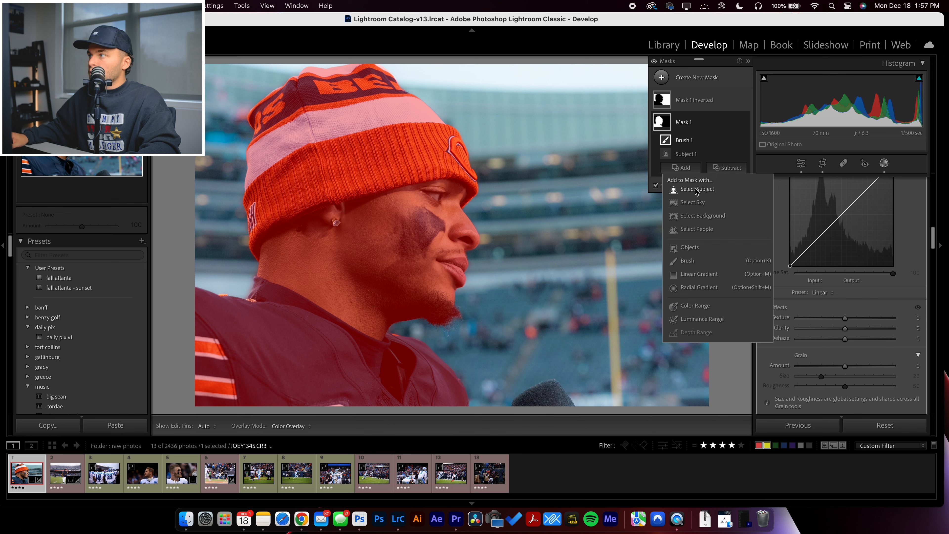
{"action": "left_click", "coordinate": [690, 127]}
{"action": "left_click", "coordinate": [885, 165]}
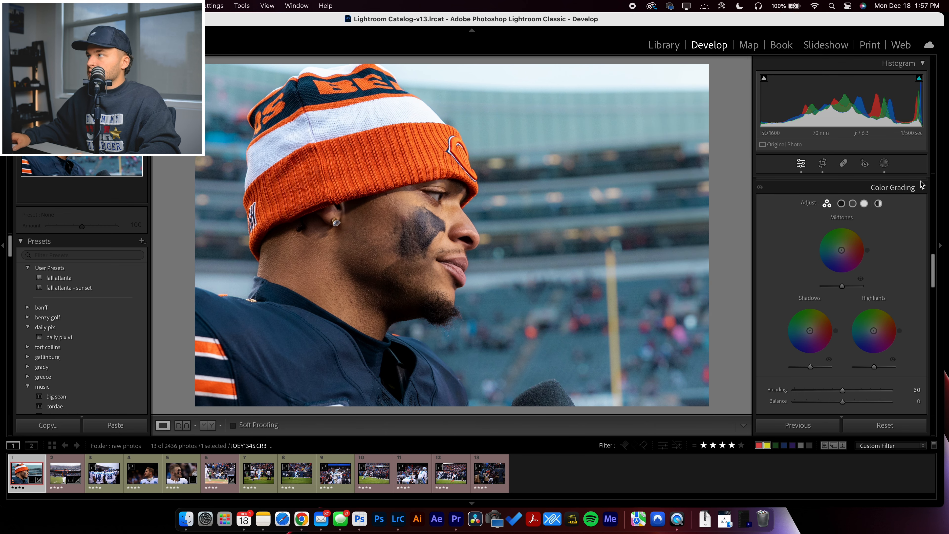
{"action": "left_click", "coordinate": [885, 163]}
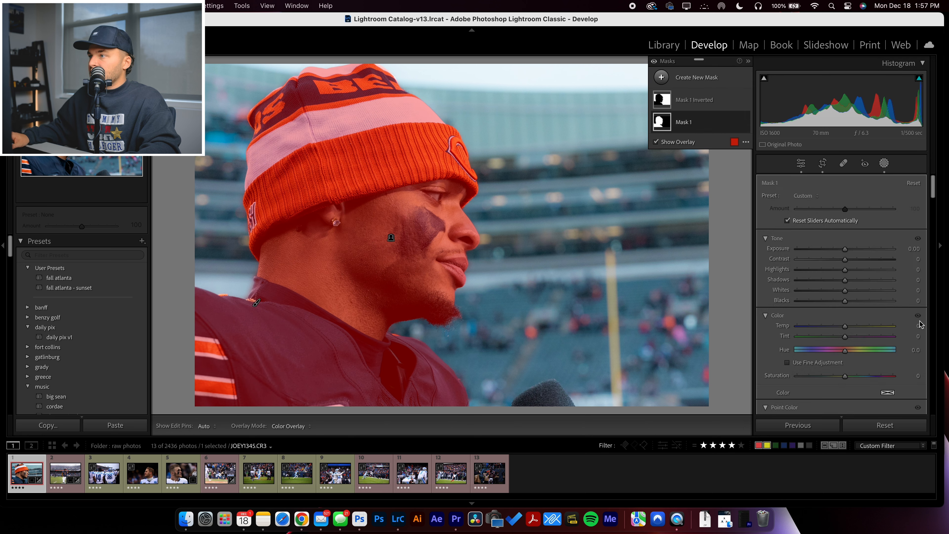
Set the subject mask's highlights to −41, shadows to 4 and contrast to 30
{"action": "left_click_drag", "start_coordinate": [845, 270], "coordinate": [875, 275]}
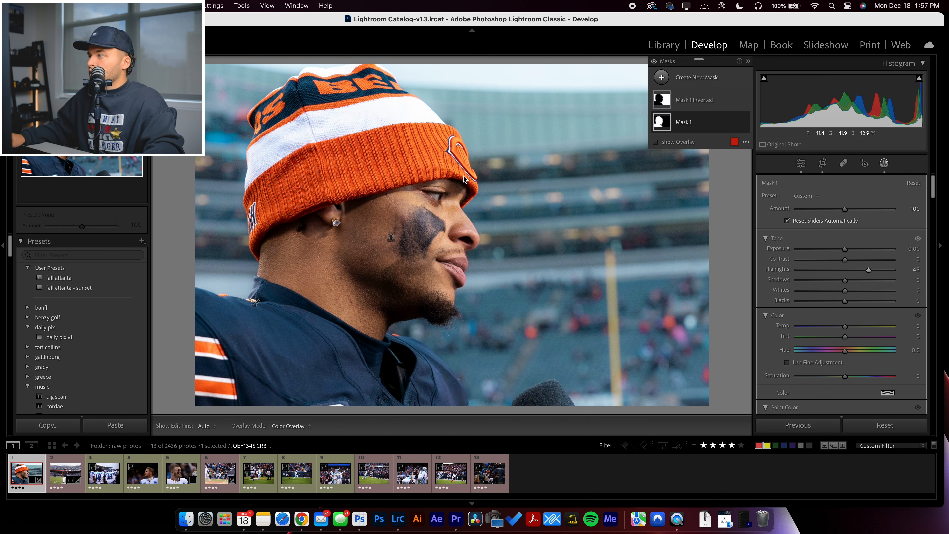
{"action": "left_click_drag", "start_coordinate": [869, 270], "coordinate": [826, 270]}
{"action": "mouse_move", "coordinate": [845, 280]}
{"action": "left_mouse_down"}
{"action": "mouse_move", "coordinate": [875, 280]}
{"action": "mouse_move", "coordinate": [848, 281]}
{"action": "left_mouse_up"}
{"action": "scroll", "coordinate": [847, 262], "scroll_direction": "down", "scroll_amount": 3}
{"action": "mouse_move", "coordinate": [845, 202]}
{"action": "left_mouse_down"}
{"action": "mouse_move", "coordinate": [873, 210]}
{"action": "mouse_move", "coordinate": [860, 211]}
{"action": "left_mouse_up"}
Set the subject mask's saturation to 7 and warm its temperature to 3
{"action": "scroll", "coordinate": [847, 262], "scroll_direction": "down", "scroll_amount": 2}
{"action": "left_click_drag", "start_coordinate": [845, 292], "coordinate": [848, 292]}
{"action": "left_click_drag", "start_coordinate": [845, 242], "coordinate": [851, 245]}
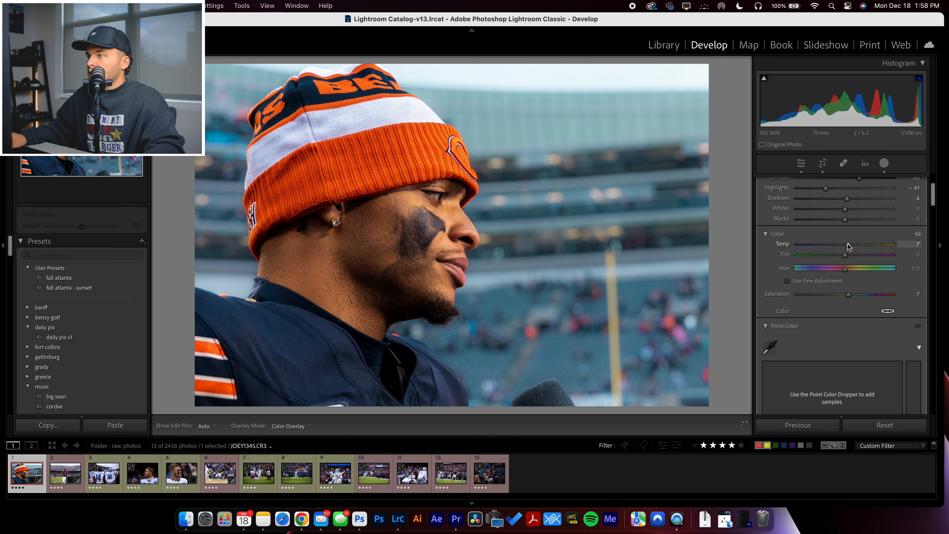
{"action": "left_click_drag", "start_coordinate": [849, 246], "coordinate": [847, 246]}
Fine-tune the blacks and effects settings of the subject mask
{"action": "scroll", "coordinate": [847, 246], "scroll_direction": "up", "scroll_amount": 5}
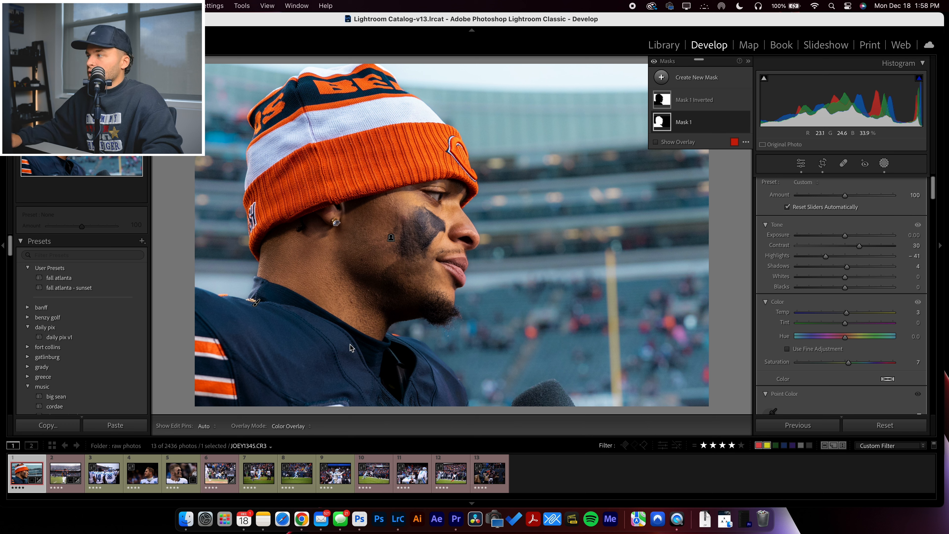
{"action": "left_click_drag", "start_coordinate": [846, 288], "coordinate": [844, 290]}
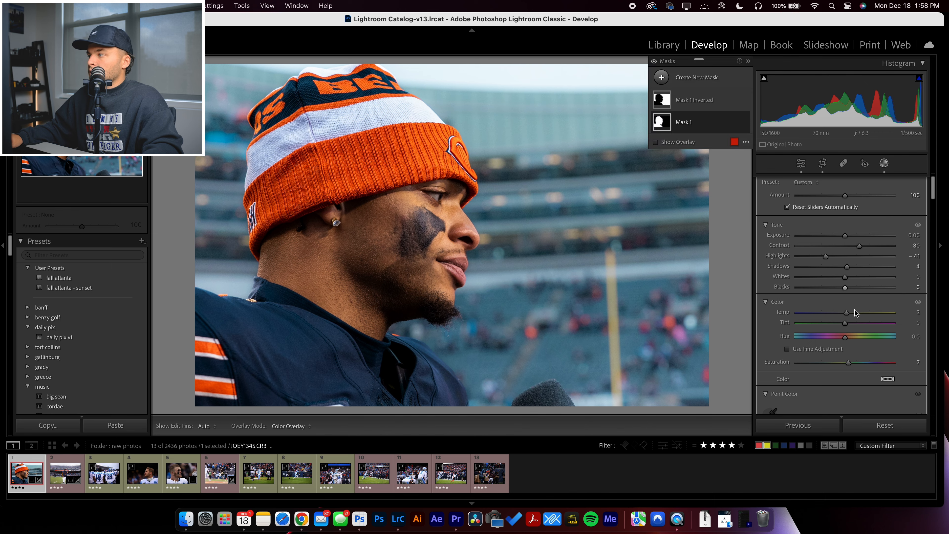
{"action": "scroll", "coordinate": [852, 292], "scroll_direction": "down", "scroll_amount": 10}
{"action": "mouse_move", "coordinate": [846, 319]}
{"action": "left_mouse_down"}
{"action": "mouse_move", "coordinate": [809, 302]}
{"action": "mouse_move", "coordinate": [836, 311]}
{"action": "left_mouse_up"}
Select the inverted background mask and review its adjustment settings
{"action": "left_click", "coordinate": [679, 93]}
{"action": "scroll", "coordinate": [878, 311], "scroll_direction": "down", "scroll_amount": 2}
{"action": "scroll", "coordinate": [834, 308], "scroll_direction": "down", "scroll_amount": 1}
{"action": "scroll", "coordinate": [837, 307], "scroll_direction": "up", "scroll_amount": 2}
{"action": "scroll", "coordinate": [836, 310], "scroll_direction": "up", "scroll_amount": 5}
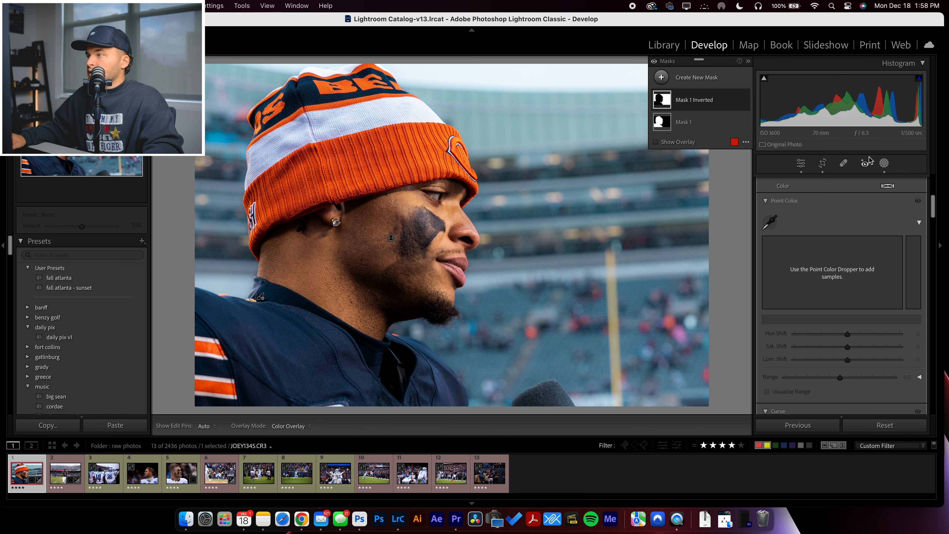
Reset the sideline portrait's crop to the full frame and undo the reset
{"action": "left_click", "coordinate": [823, 163]}
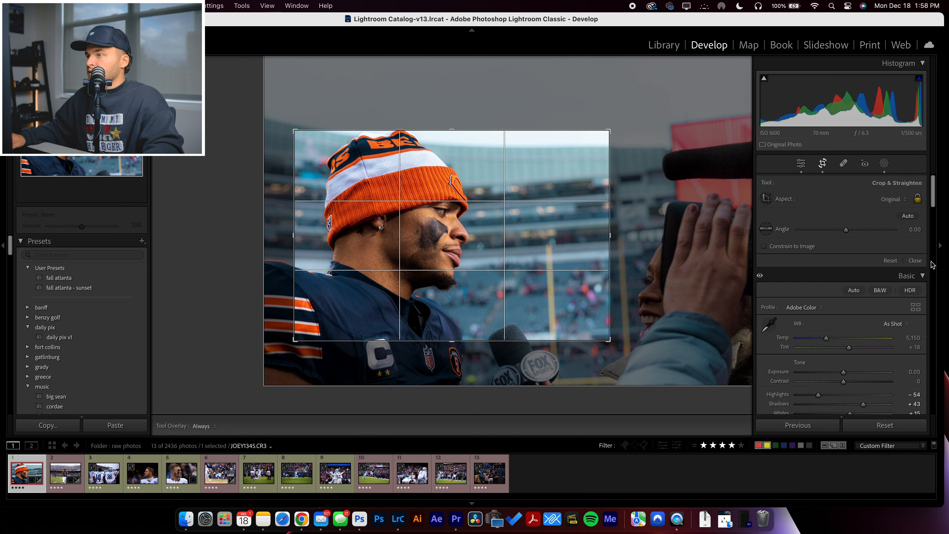
{"action": "left_click", "coordinate": [890, 261]}
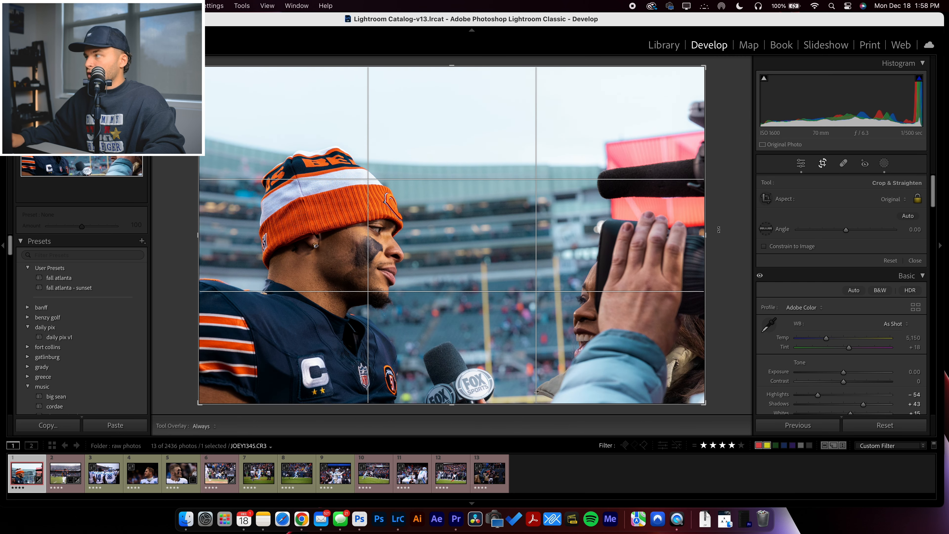
{"action": "key", "text": "super+z"}
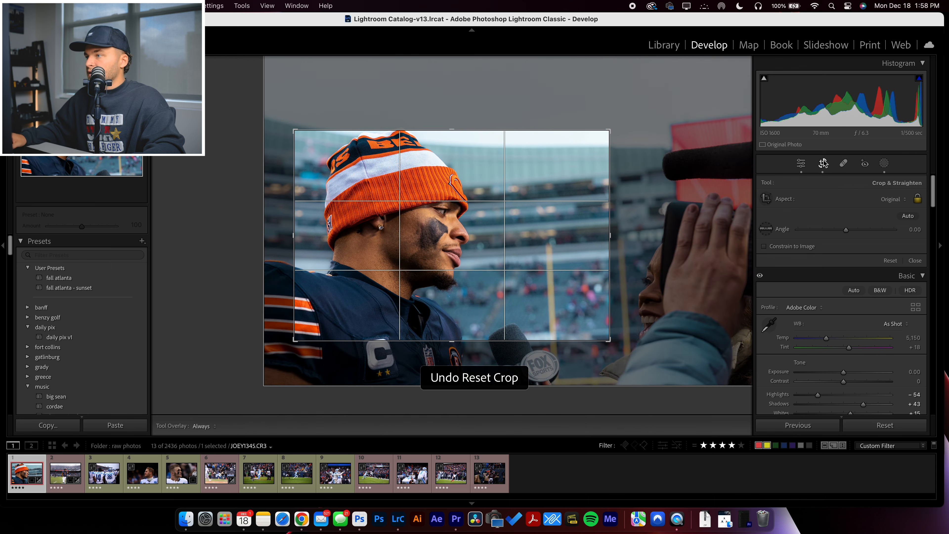
{"action": "left_click", "coordinate": [823, 163]}
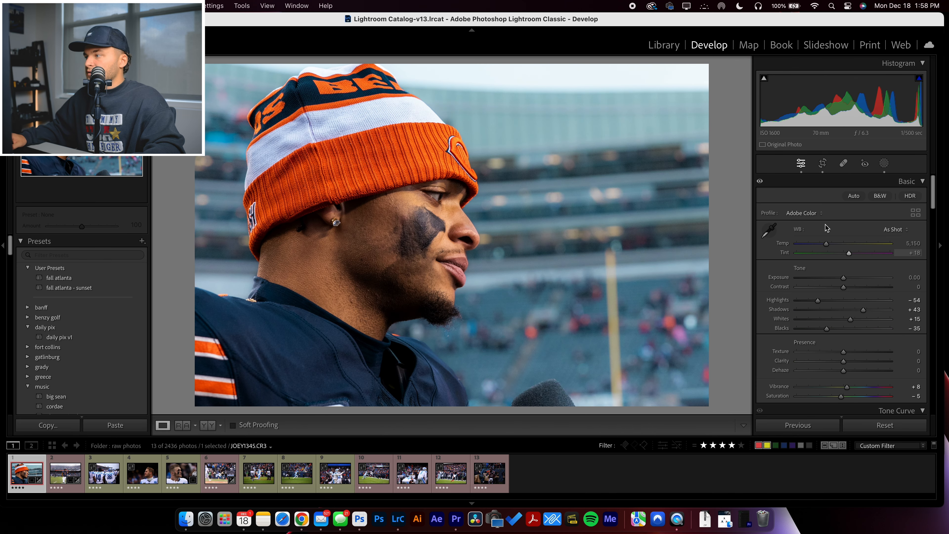
Loosen the sideline portrait's crop slightly and reposition the player within the frame
{"action": "left_click", "coordinate": [823, 163]}
{"action": "left_click_drag", "start_coordinate": [445, 340], "coordinate": [445, 357]}
{"action": "left_click_drag", "start_coordinate": [468, 324], "coordinate": [463, 324]}
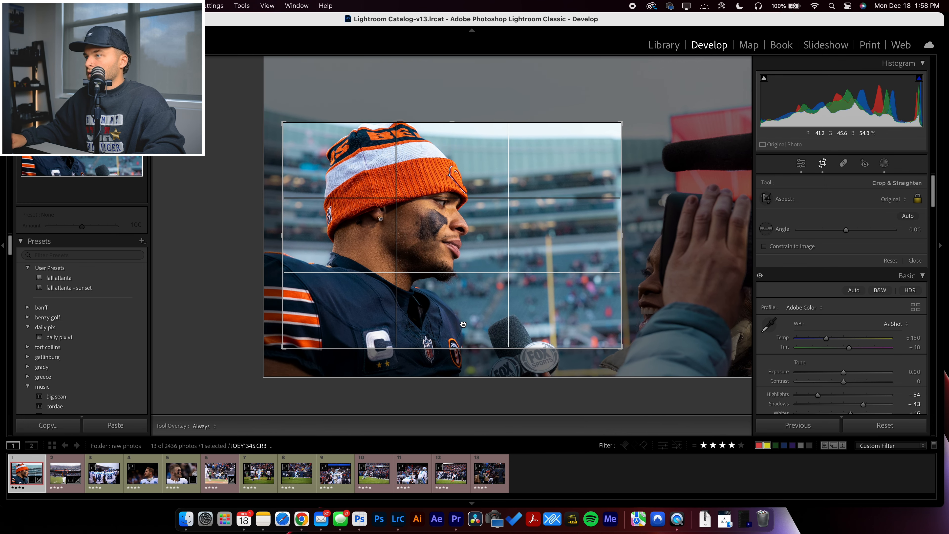
{"action": "key", "text": "Return"}
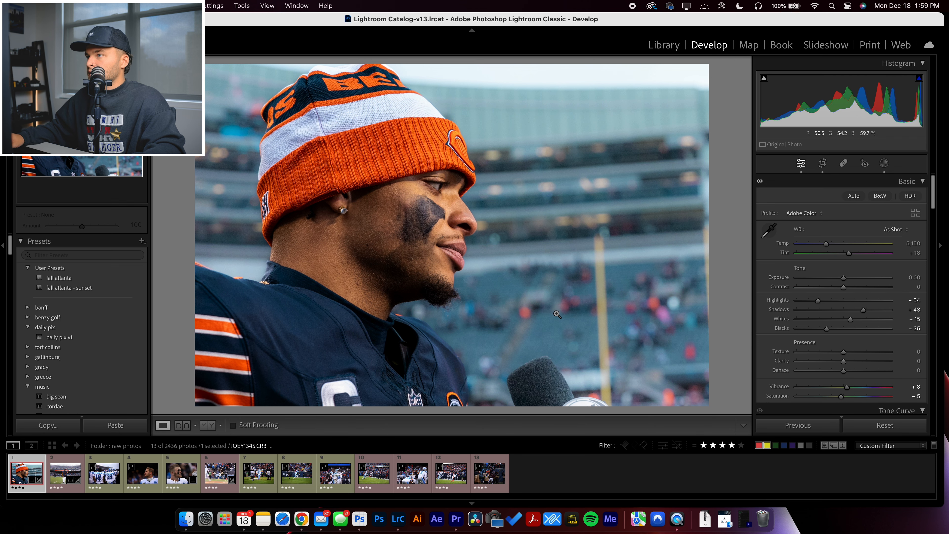
{"action": "left_click", "coordinate": [823, 162]}
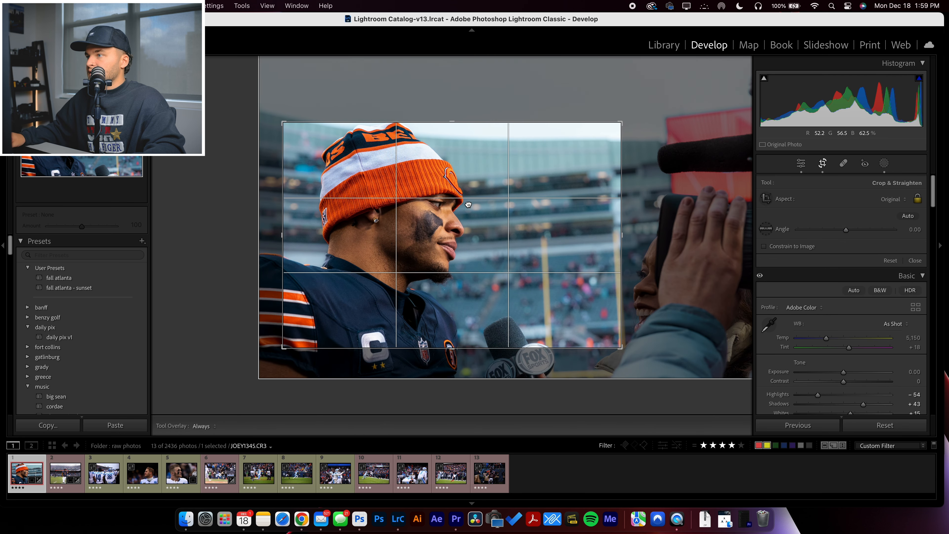
{"action": "key", "text": "Return"}
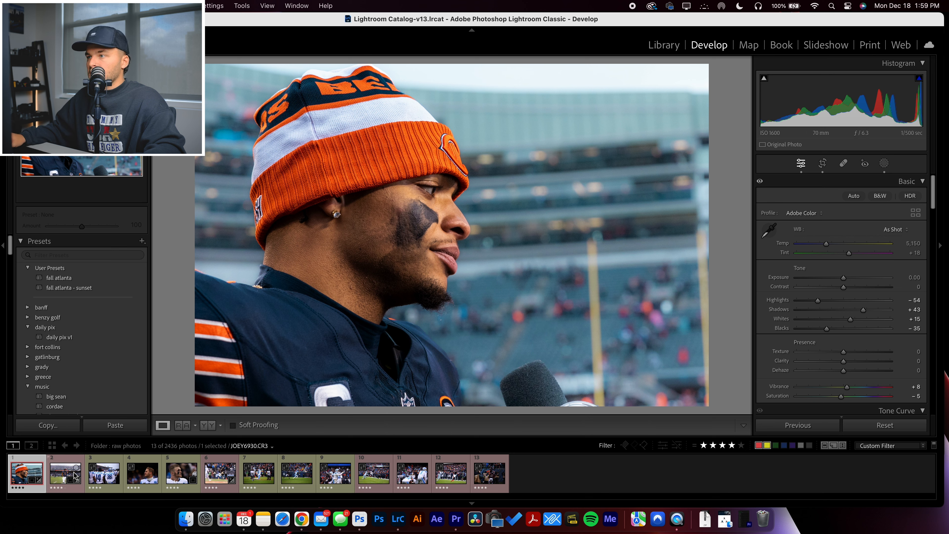
Reset all existing edits on the kneeling player photo and straighten it to an angle of −5.38
{"action": "left_click", "coordinate": [55, 475]}
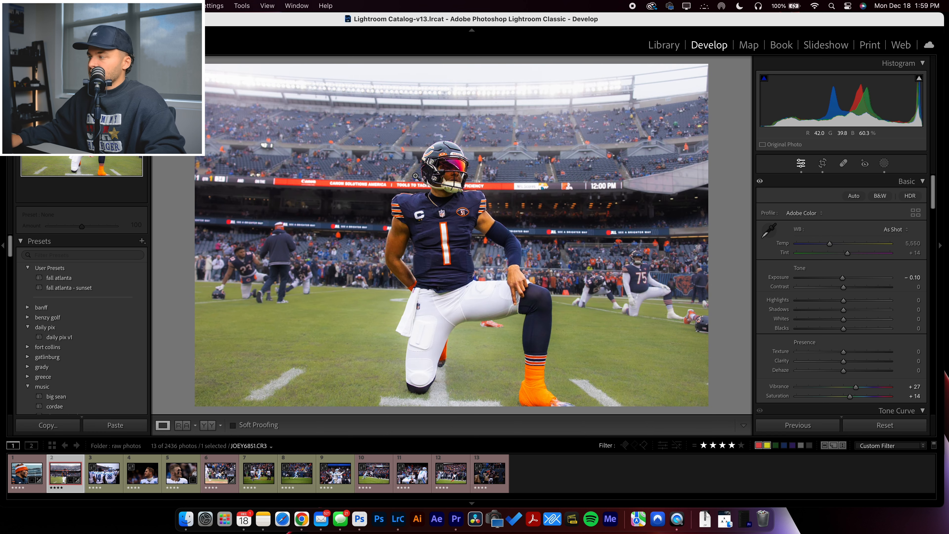
{"action": "left_click", "coordinate": [876, 430]}
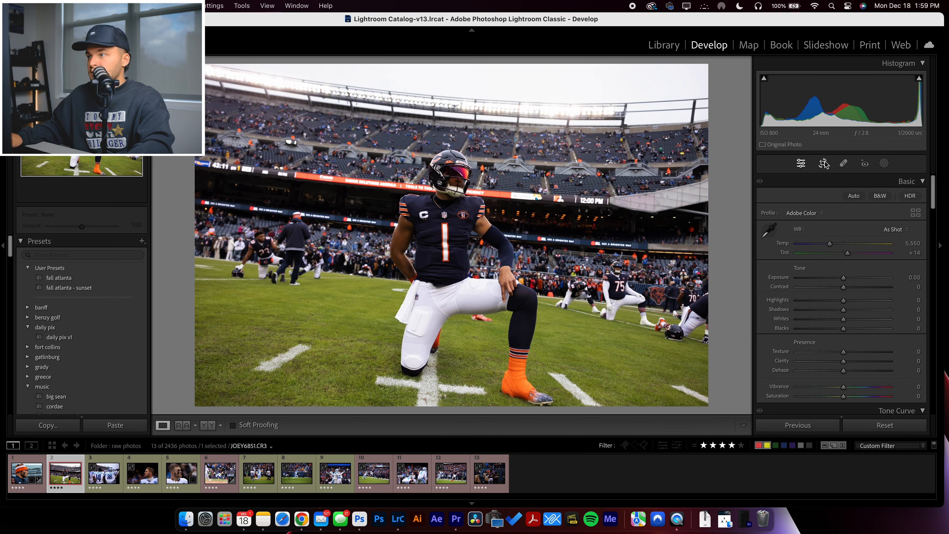
{"action": "left_click", "coordinate": [822, 163]}
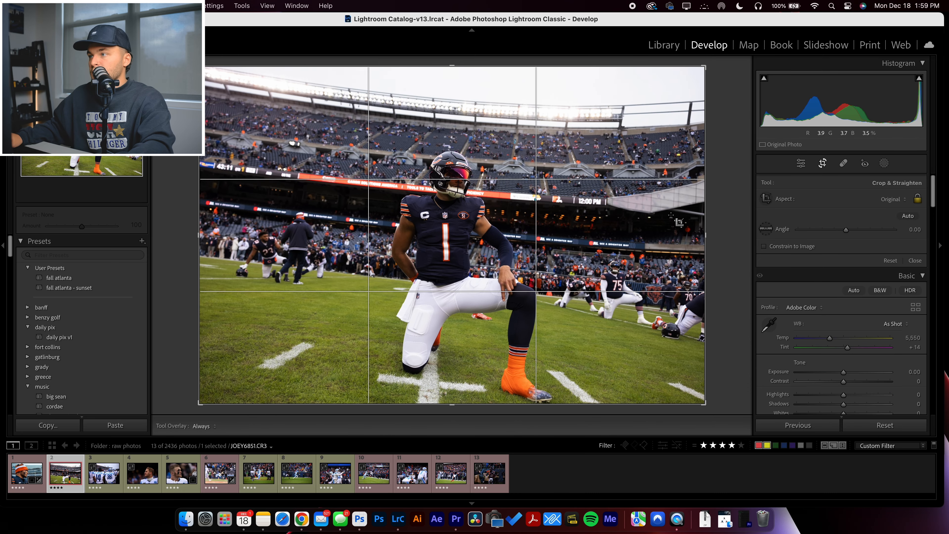
{"action": "left_click_drag", "start_coordinate": [717, 230], "coordinate": [724, 205]}
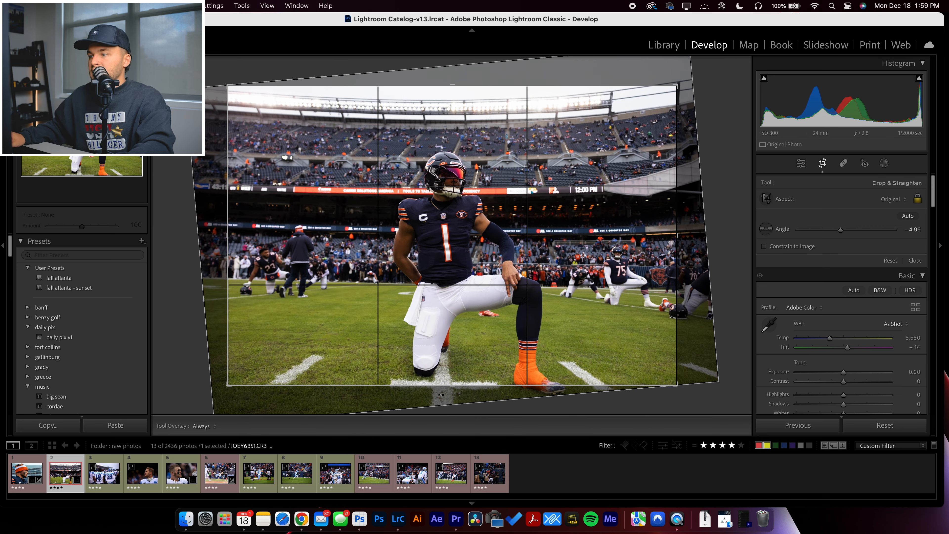
{"action": "left_click_drag", "start_coordinate": [702, 268], "coordinate": [695, 269]}
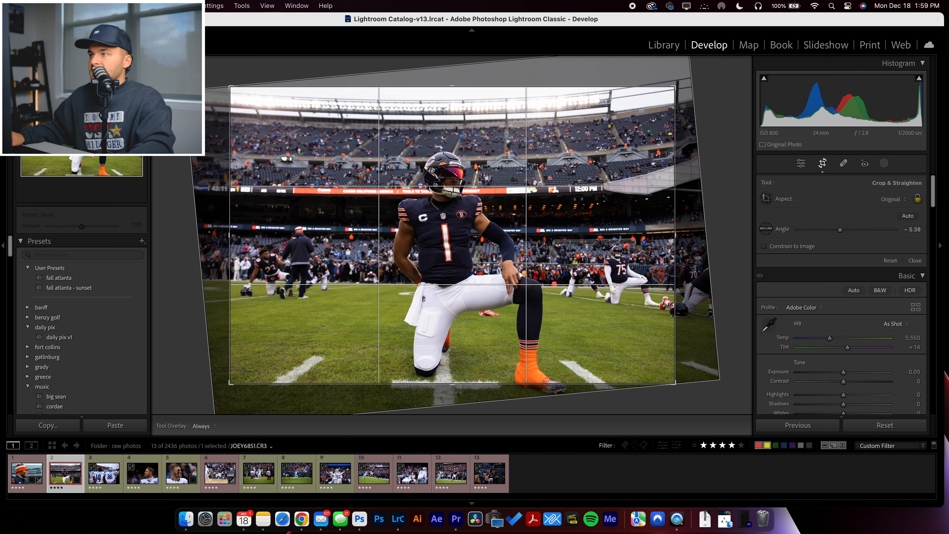
{"action": "key", "text": "Return"}
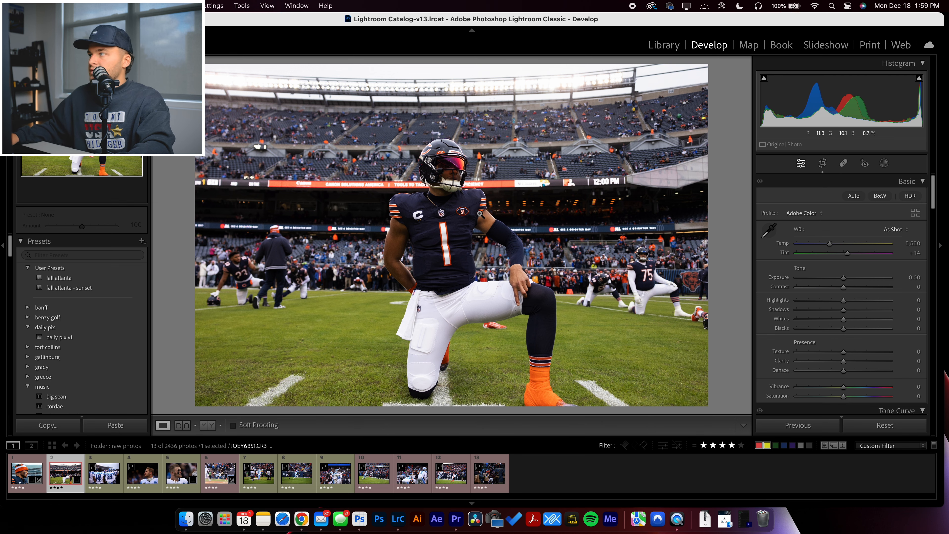
Try a tight upper-body crop of the kneeling player and undo it
{"action": "left_click", "coordinate": [822, 167]}
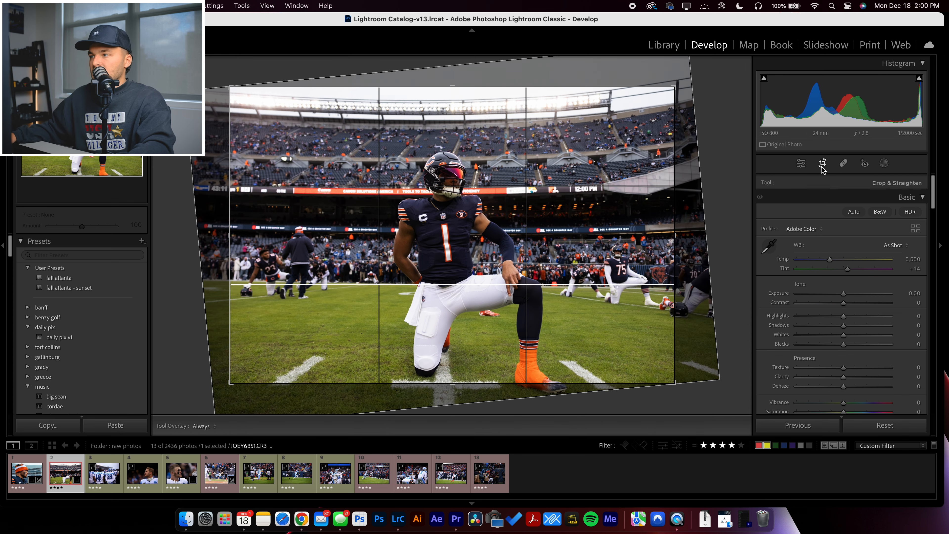
{"action": "left_click", "coordinate": [822, 167]}
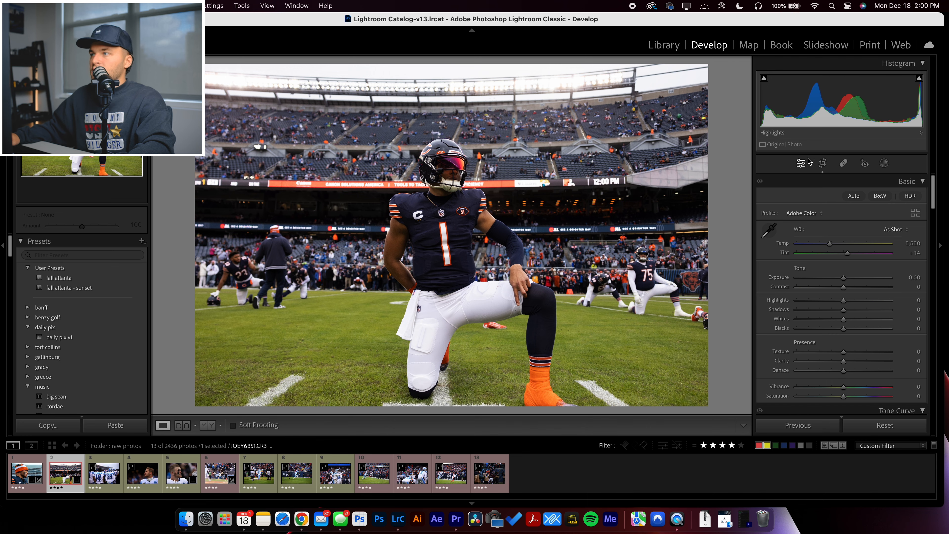
{"action": "left_click", "coordinate": [822, 168]}
{"action": "left_click_drag", "start_coordinate": [453, 381], "coordinate": [448, 309]}
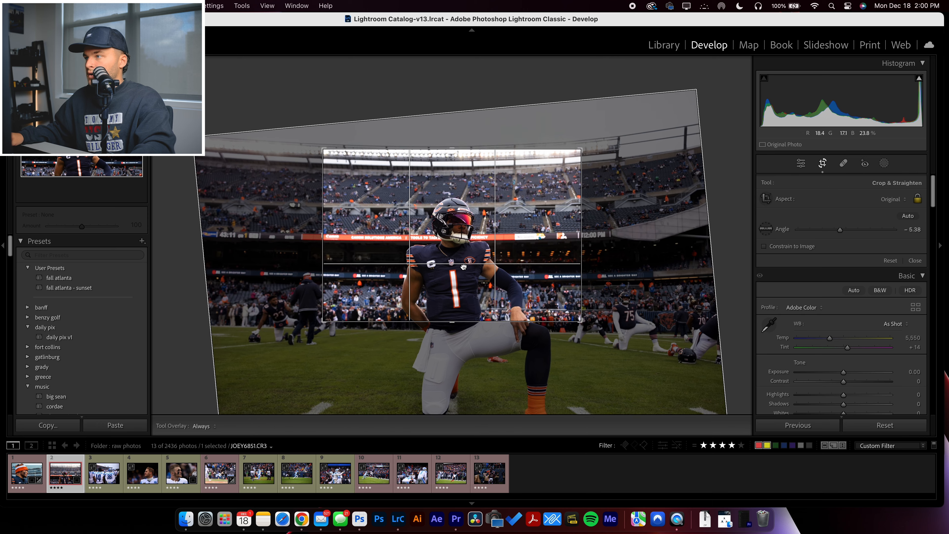
{"action": "key", "text": "Return"}
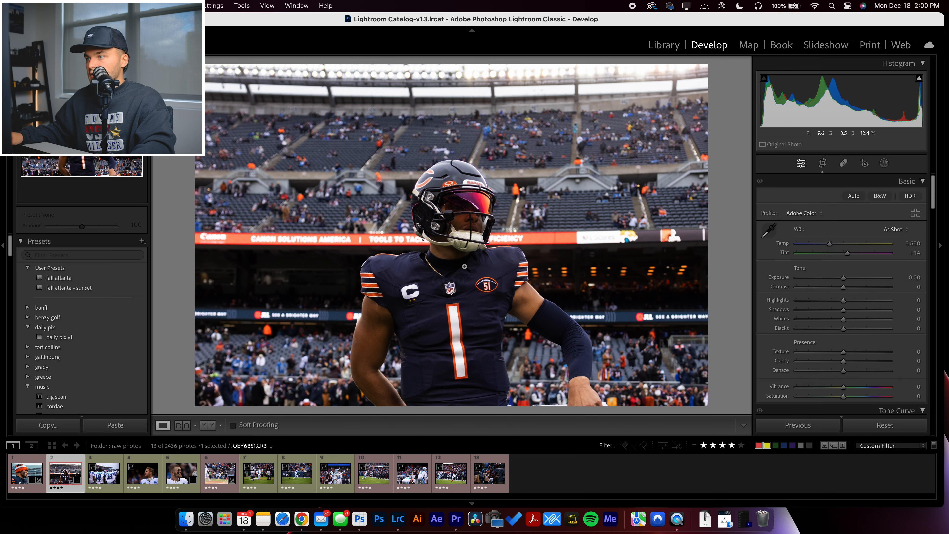
{"action": "key", "text": "super+z"}
{"action": "key", "text": "super+z"}
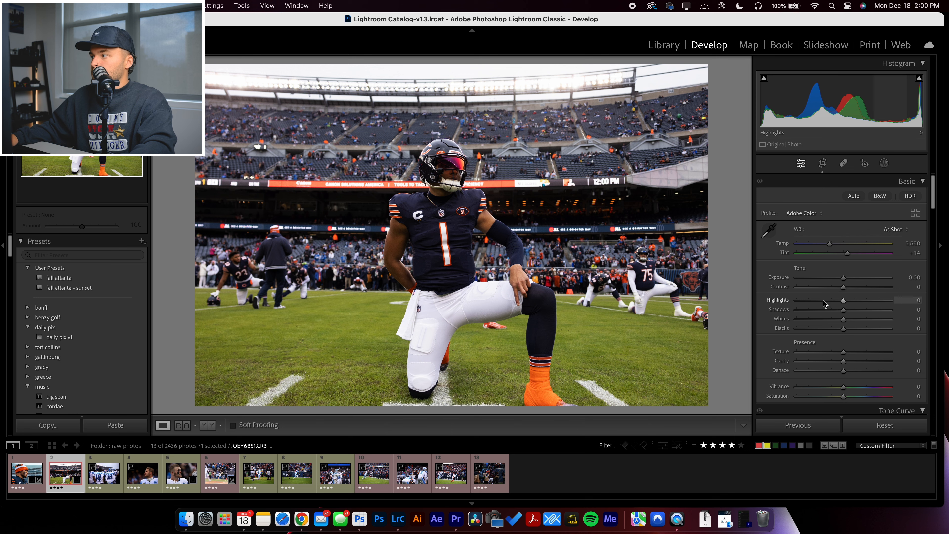
Set the kneeling photo's highlights to −53, shadows to 38, whites to −4, blacks to 27 and vibrance to 15
{"action": "left_click_drag", "start_coordinate": [843, 301], "coordinate": [857, 331]}
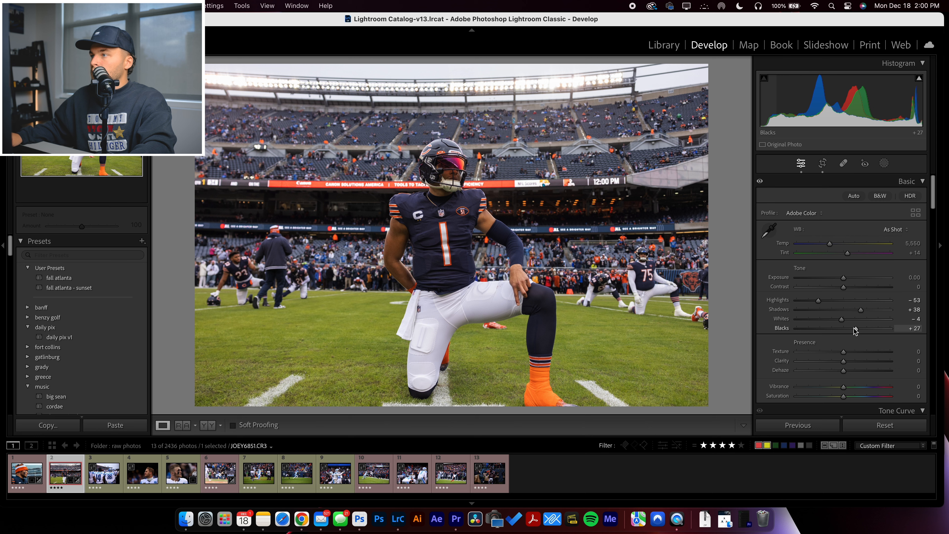
{"action": "scroll", "coordinate": [849, 299], "scroll_direction": "down", "scroll_amount": 4}
{"action": "left_click_drag", "start_coordinate": [859, 283], "coordinate": [850, 284]}
Shape the tone curve with midtone, shadow and highlight points, lowering the highlight point to input 201, output 188
{"action": "scroll", "coordinate": [848, 299], "scroll_direction": "down", "scroll_amount": 2}
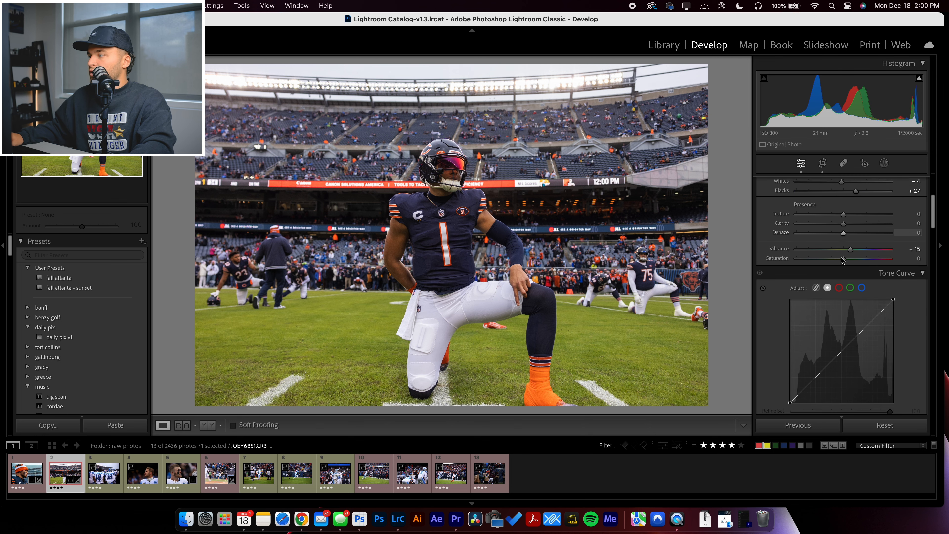
{"action": "left_click", "coordinate": [842, 343]}
{"action": "left_click_drag", "start_coordinate": [816, 370], "coordinate": [818, 369]}
{"action": "left_click_drag", "start_coordinate": [870, 316], "coordinate": [871, 320]}
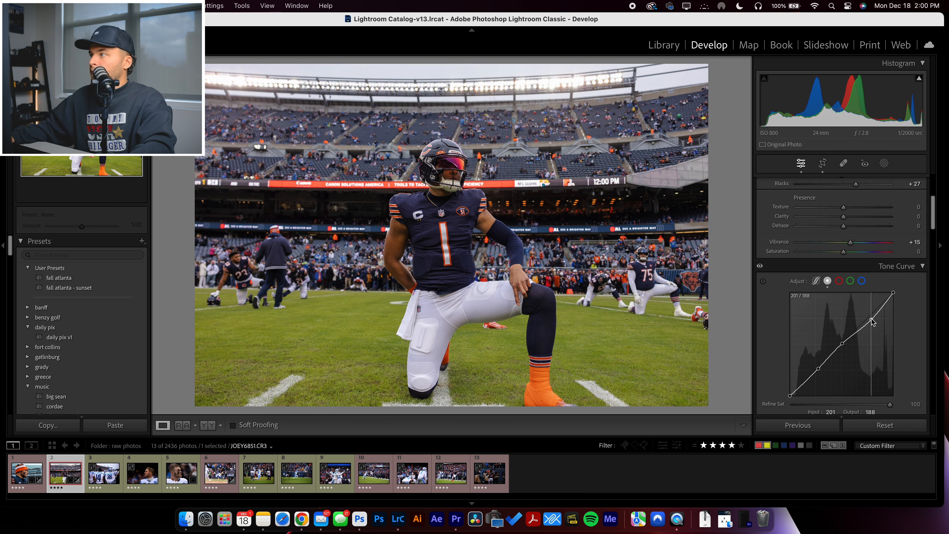
Create a subject mask on the kneeling player and add a subtracting brush to it
{"action": "left_click", "coordinate": [884, 164]}
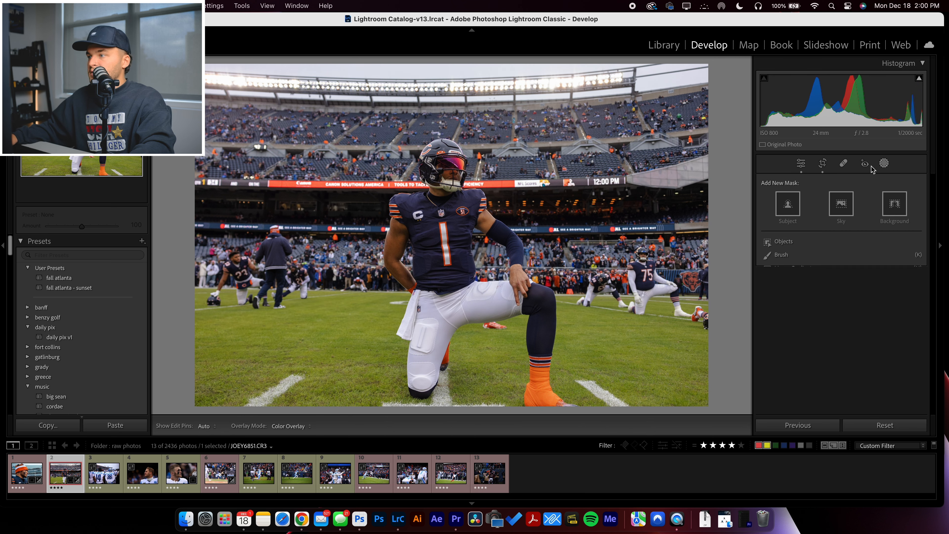
{"action": "left_click", "coordinate": [788, 204]}
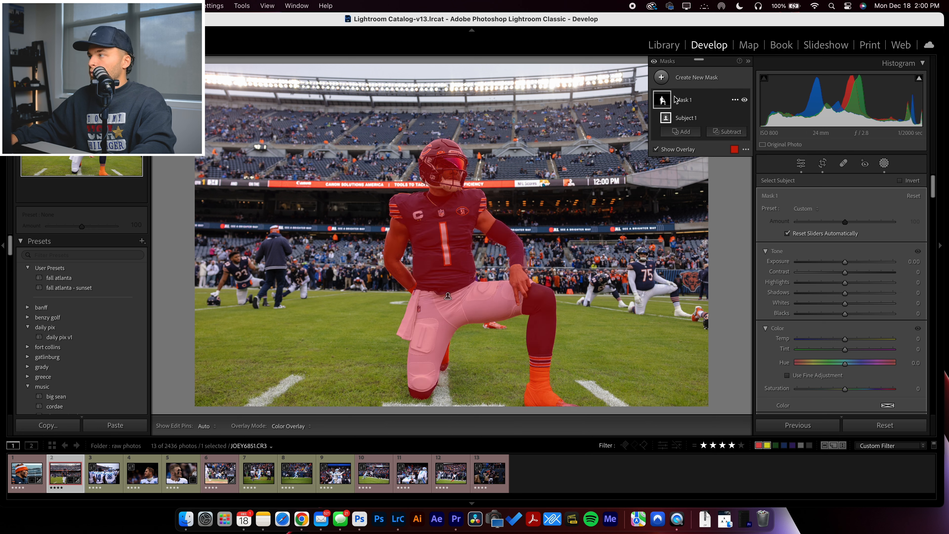
{"action": "left_click", "coordinate": [727, 132]}
{"action": "left_click", "coordinate": [733, 224]}
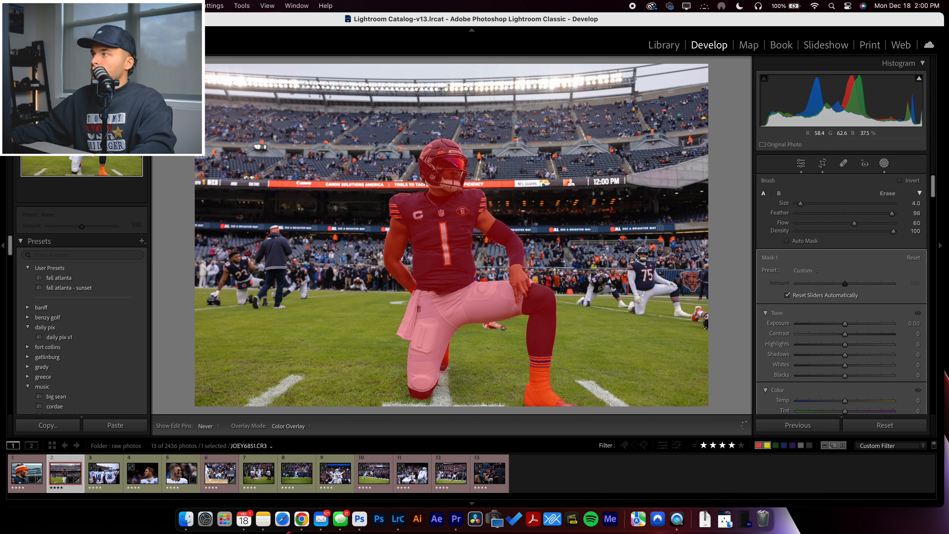
Duplicate and invert the subject mask, and lower the clarity and dehaze of the resulting background mask
{"action": "right_click", "coordinate": [684, 101]}
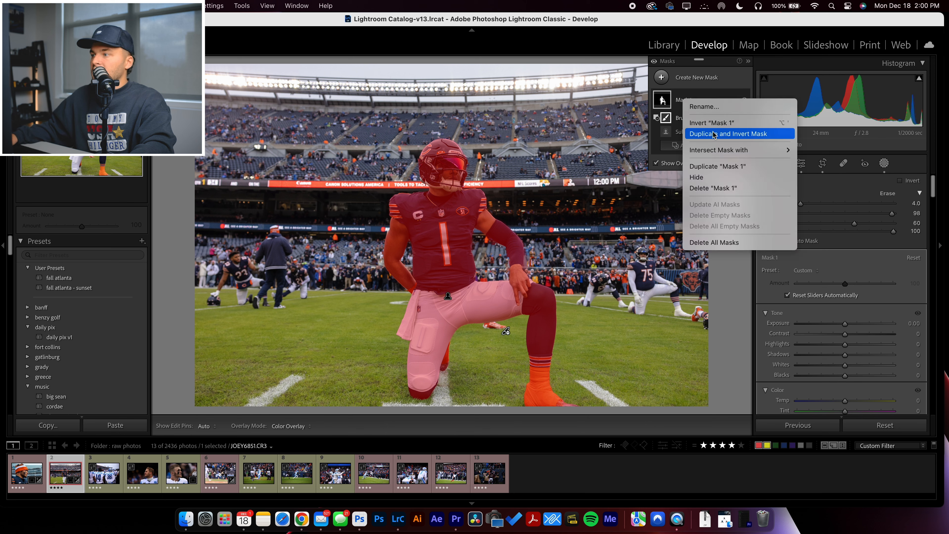
{"action": "left_click", "coordinate": [723, 134]}
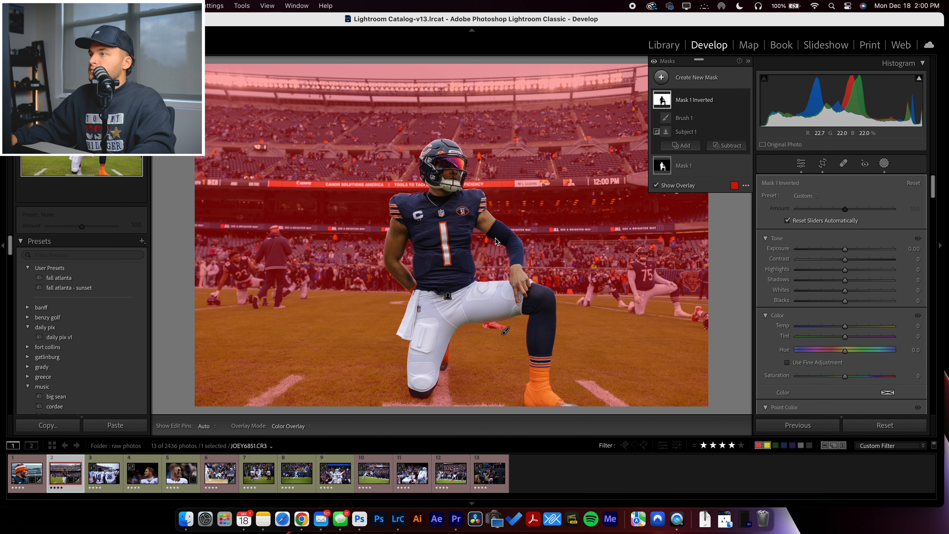
{"action": "scroll", "coordinate": [818, 206], "scroll_direction": "down", "scroll_amount": 10}
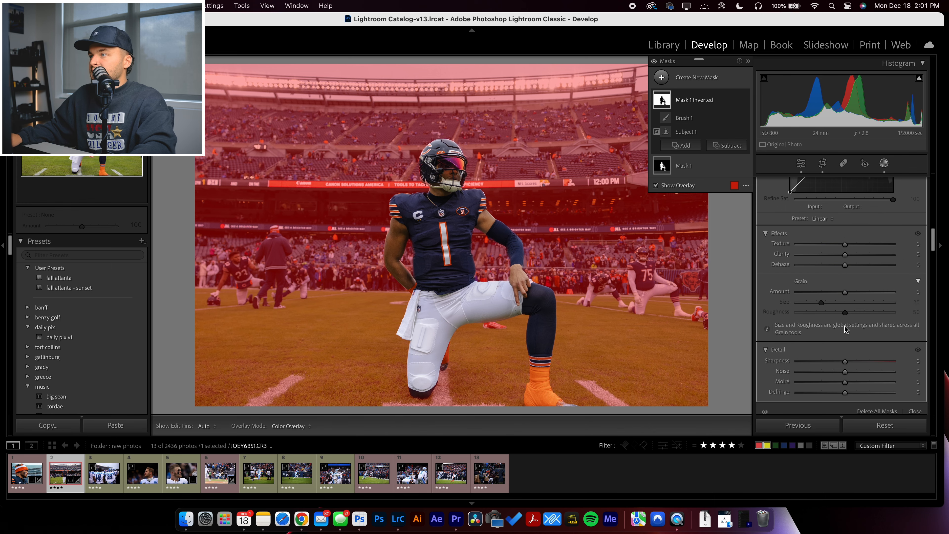
{"action": "mouse_move", "coordinate": [833, 253]}
{"action": "left_mouse_down"}
{"action": "mouse_move", "coordinate": [817, 256]}
{"action": "mouse_move", "coordinate": [836, 266]}
{"action": "left_mouse_up"}
Set the background mask's exposure to 0.28, temperature to 14 and saturation to −7
{"action": "scroll", "coordinate": [836, 266], "scroll_direction": "up", "scroll_amount": 5}
{"action": "scroll", "coordinate": [836, 265], "scroll_direction": "up", "scroll_amount": 5}
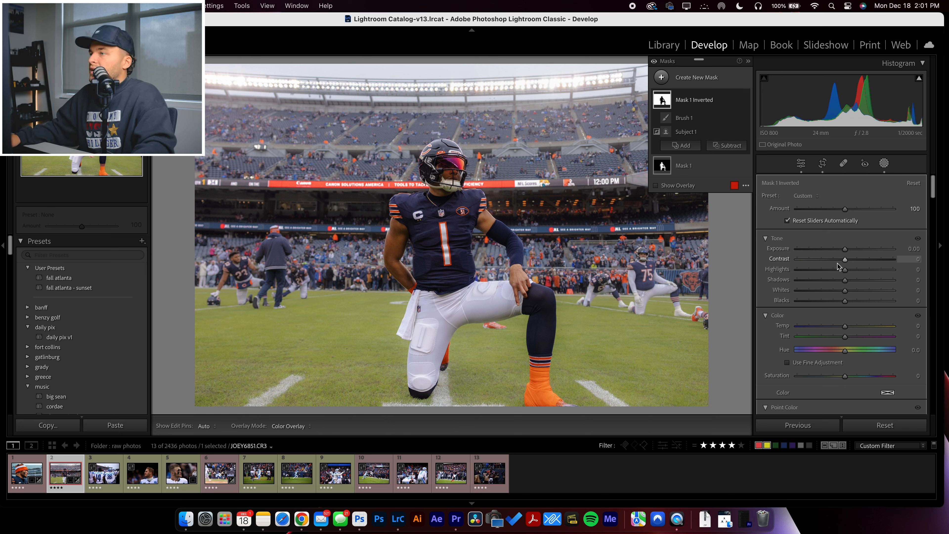
{"action": "left_click_drag", "start_coordinate": [847, 251], "coordinate": [849, 250]}
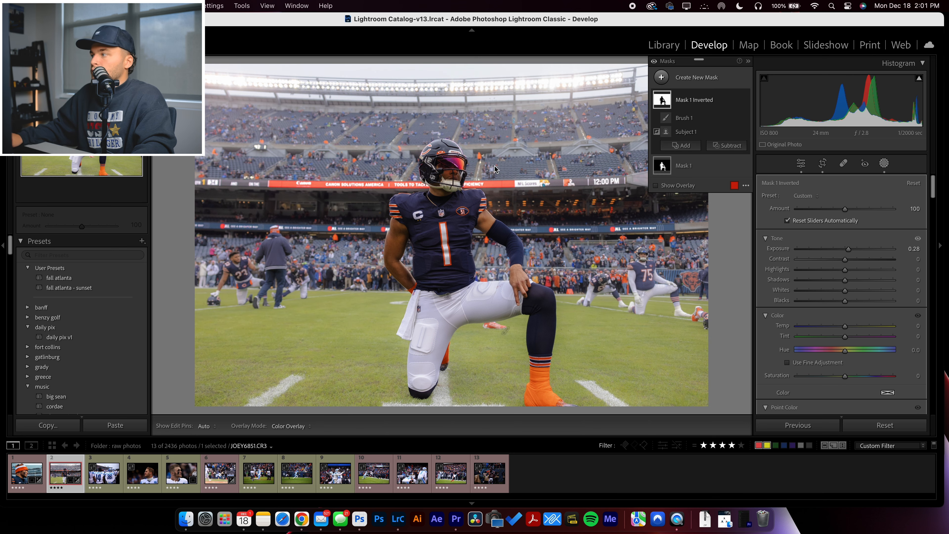
{"action": "left_click_drag", "start_coordinate": [846, 326], "coordinate": [848, 329]}
{"action": "mouse_move", "coordinate": [846, 376]}
{"action": "left_mouse_down"}
{"action": "mouse_move", "coordinate": [826, 377]}
{"action": "mouse_move", "coordinate": [842, 377]}
{"action": "left_mouse_up"}
{"action": "left_click_drag", "start_coordinate": [848, 326], "coordinate": [857, 326]}
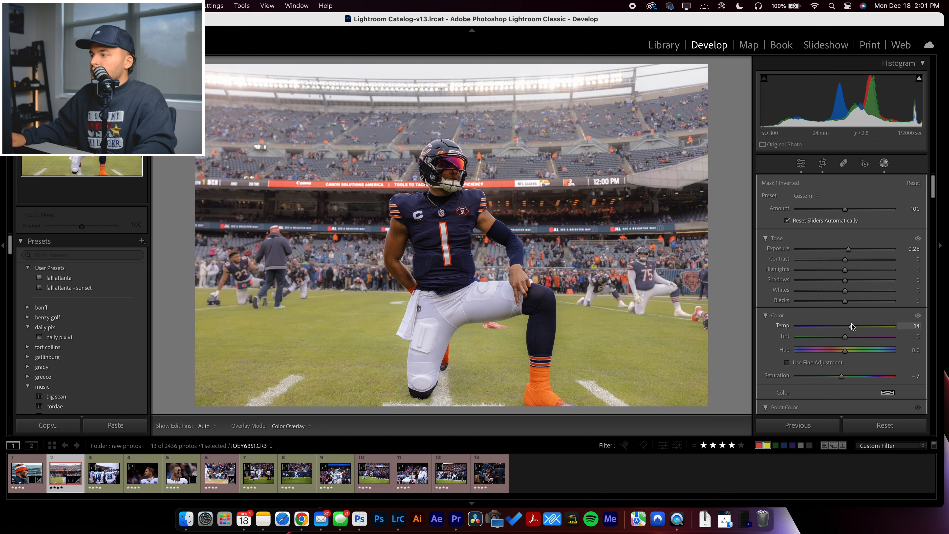
{"action": "left_click_drag", "start_coordinate": [852, 326], "coordinate": [851, 326]}
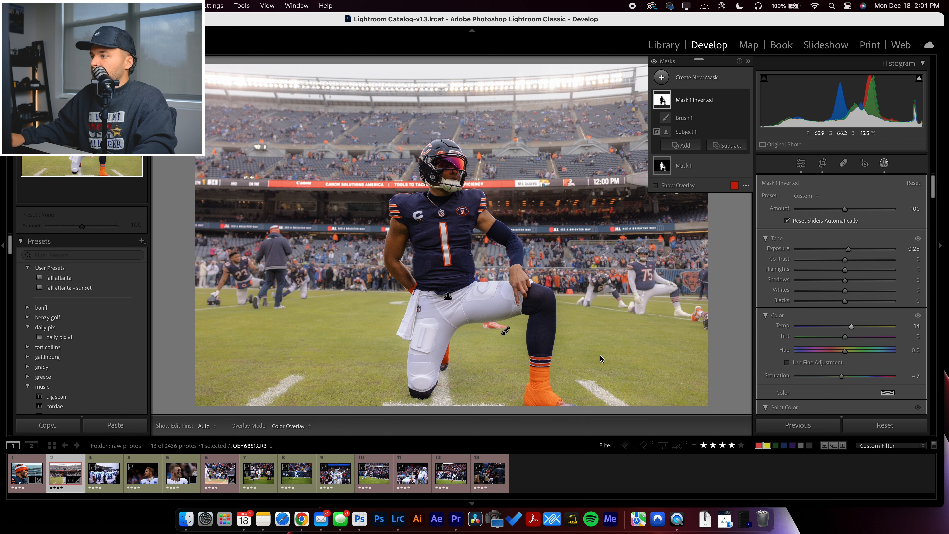
Set the background mask's exposure to 0.85, contrast to 37, highlights to −17, shadows to −61, whites to −7 and blacks to −46
{"action": "left_click_drag", "start_coordinate": [845, 280], "coordinate": [838, 301]}
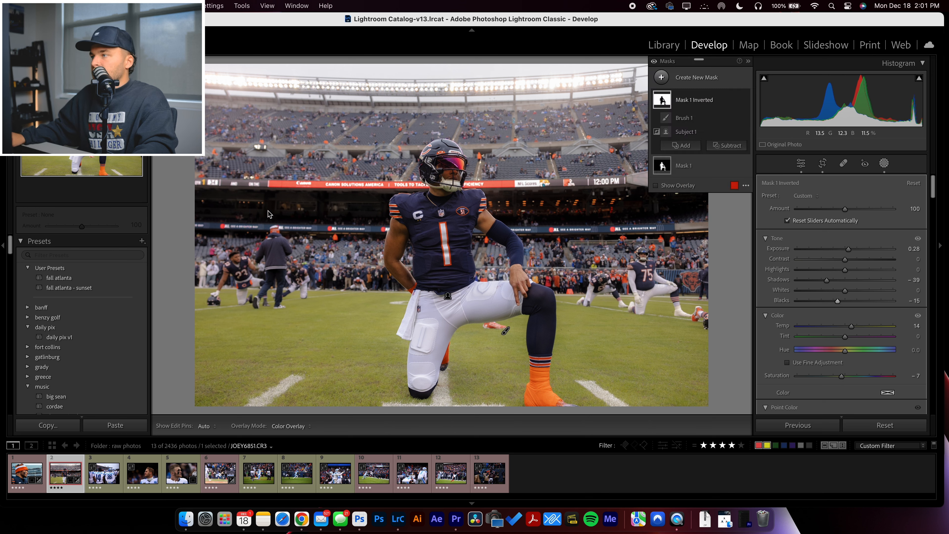
{"action": "left_click_drag", "start_coordinate": [827, 281], "coordinate": [826, 299]}
{"action": "left_click_drag", "start_coordinate": [848, 249], "coordinate": [856, 250]}
{"action": "mouse_move", "coordinate": [848, 291]}
{"action": "left_mouse_down"}
{"action": "mouse_move", "coordinate": [825, 291]}
{"action": "mouse_move", "coordinate": [842, 291]}
{"action": "left_mouse_up"}
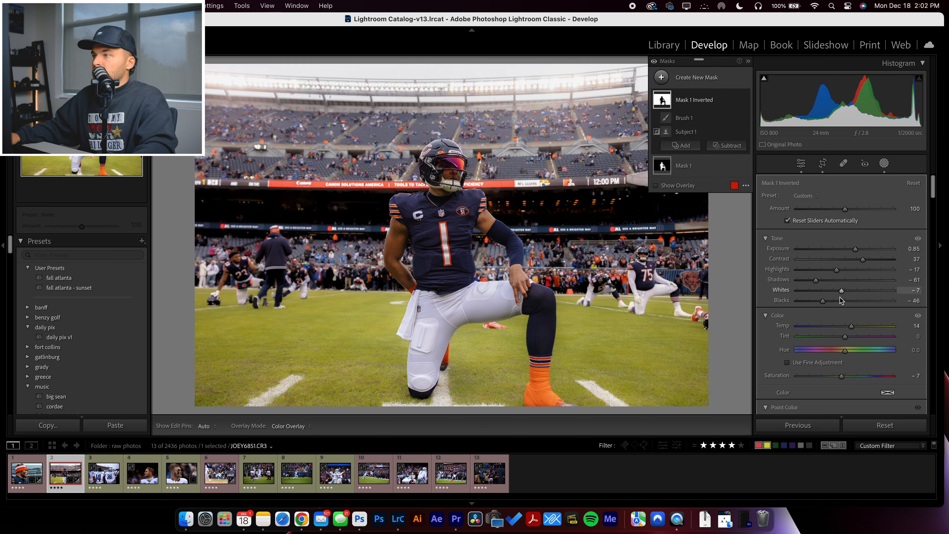
Set the subject mask's highlights to −16, whites to 13, temperature to 13, tint to −12 and saturation to 1
{"action": "left_click", "coordinate": [680, 161]}
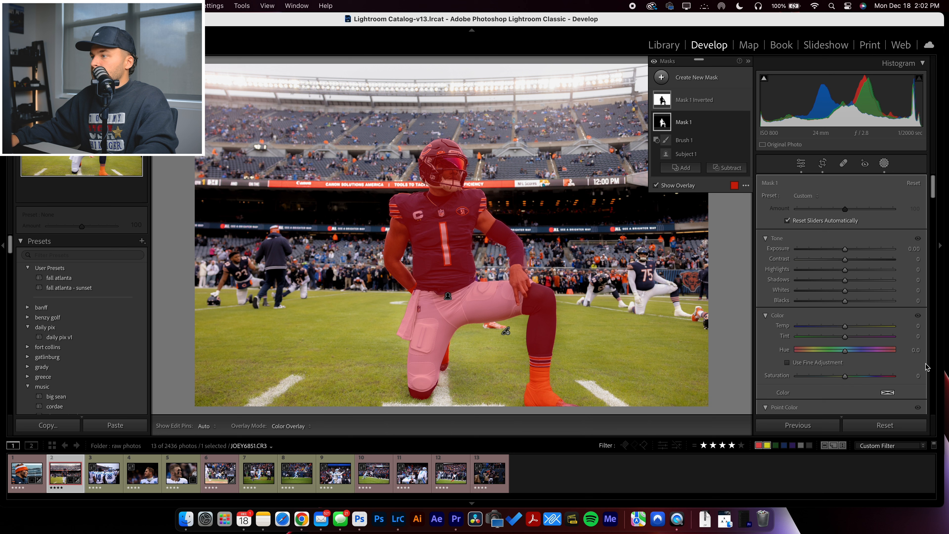
{"action": "left_click_drag", "start_coordinate": [845, 291], "coordinate": [838, 270]}
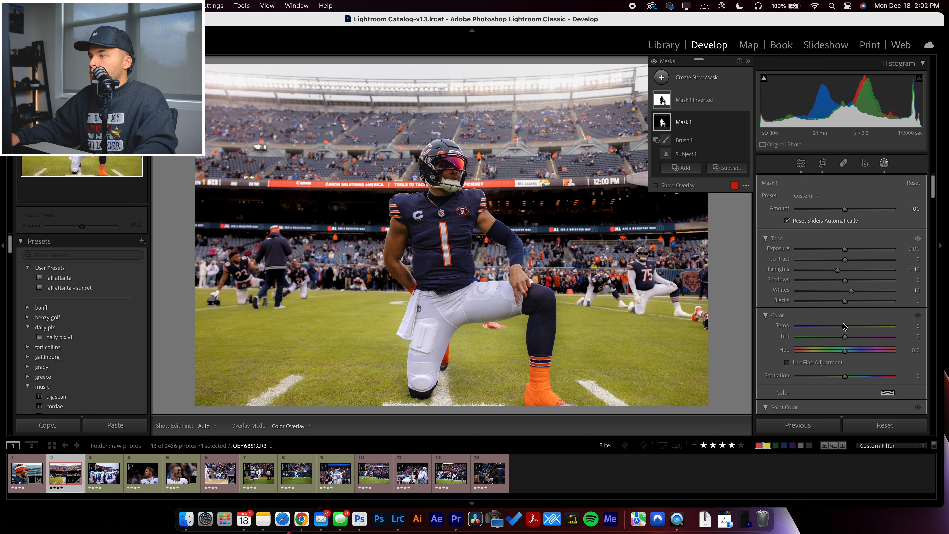
{"action": "left_click_drag", "start_coordinate": [846, 326], "coordinate": [851, 328]}
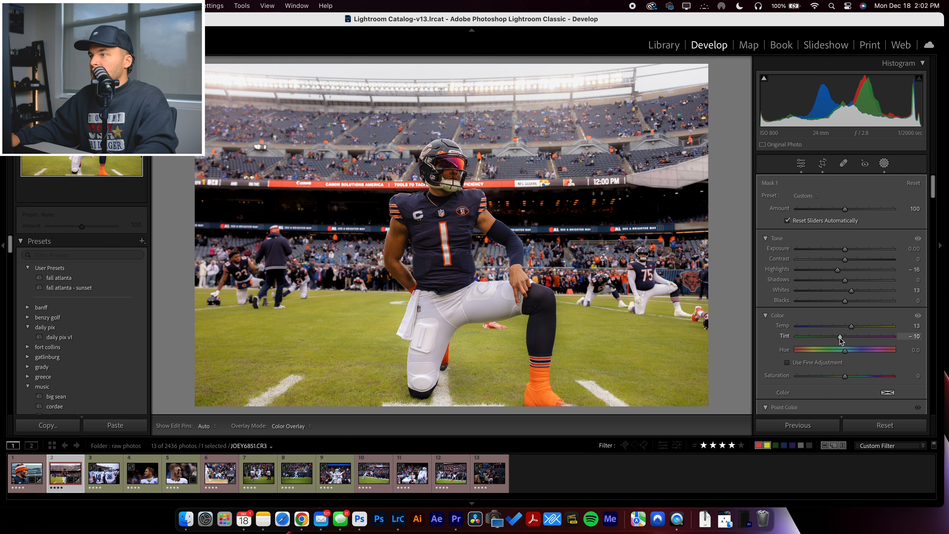
{"action": "left_click_drag", "start_coordinate": [840, 339], "coordinate": [839, 339]}
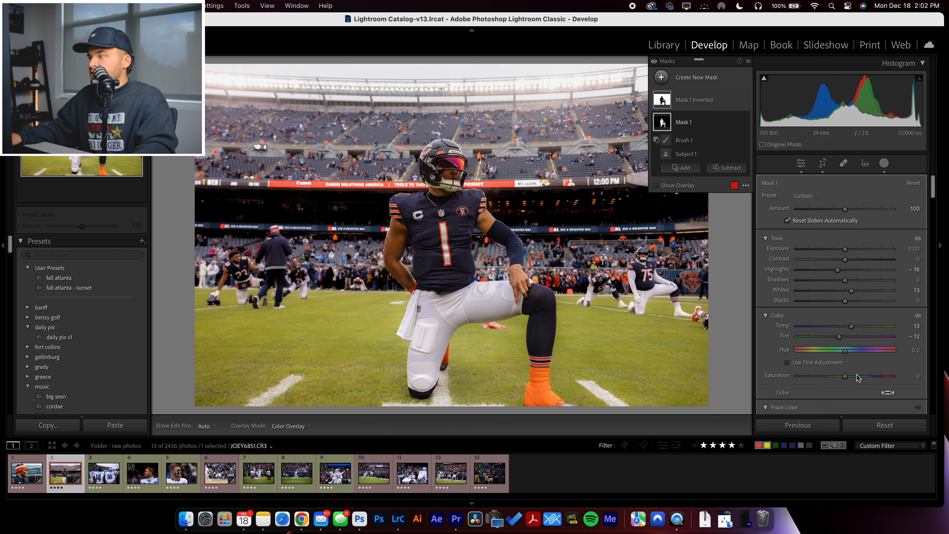
{"action": "left_click_drag", "start_coordinate": [858, 378], "coordinate": [853, 378]}
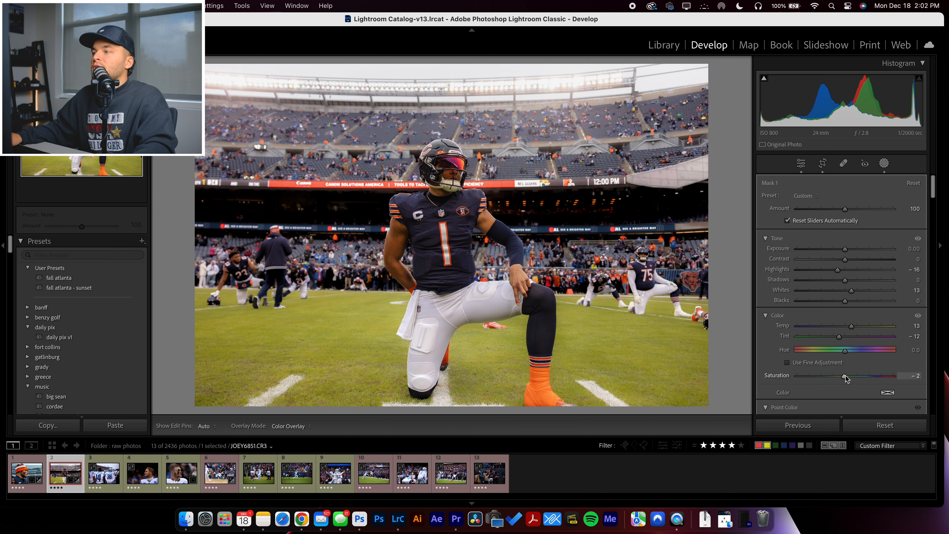
{"action": "left_click_drag", "start_coordinate": [847, 379], "coordinate": [846, 378]}
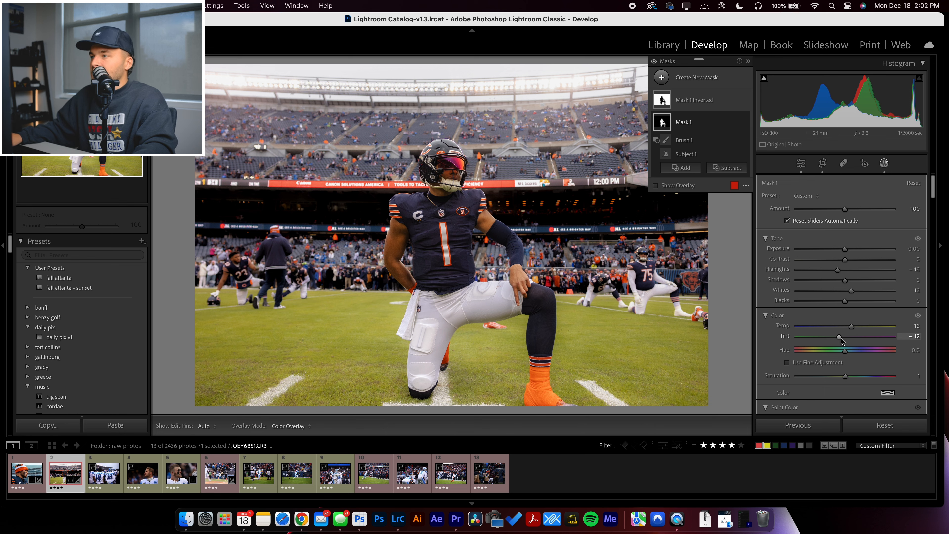
Set the subject mask's clarity to 3 and shape its tone curve with several points, lifting the brighter tones
{"action": "scroll", "coordinate": [852, 329], "scroll_direction": "down", "scroll_amount": 2}
{"action": "scroll", "coordinate": [837, 355], "scroll_direction": "down", "scroll_amount": 10}
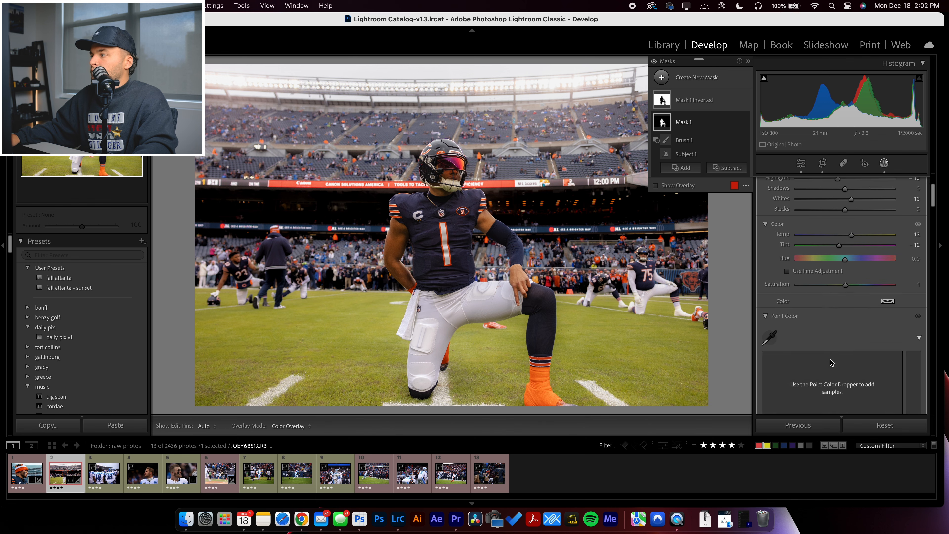
{"action": "scroll", "coordinate": [837, 356], "scroll_direction": "down", "scroll_amount": 4}
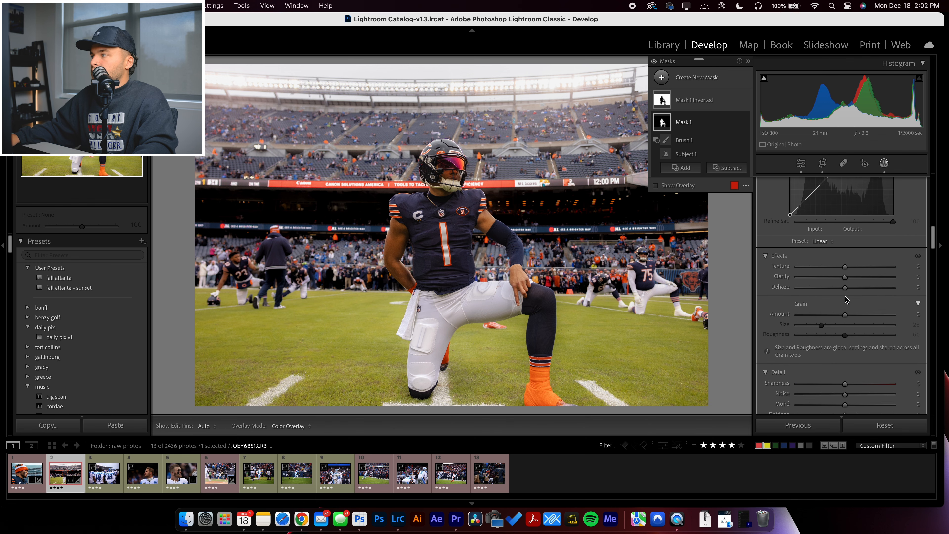
{"action": "left_click_drag", "start_coordinate": [845, 278], "coordinate": [848, 279]}
{"action": "scroll", "coordinate": [849, 270], "scroll_direction": "up", "scroll_amount": 6}
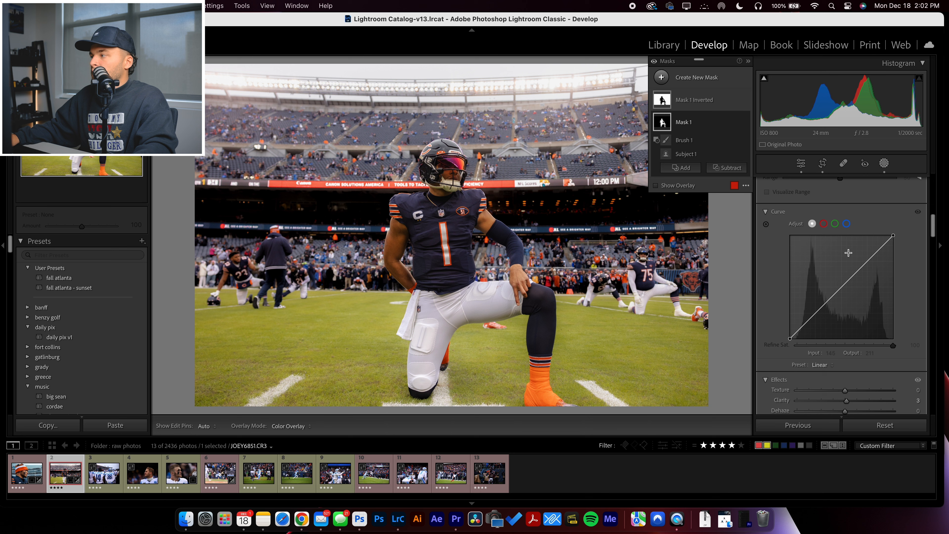
{"action": "left_click", "coordinate": [841, 289]}
{"action": "left_click_drag", "start_coordinate": [819, 312], "coordinate": [814, 312]}
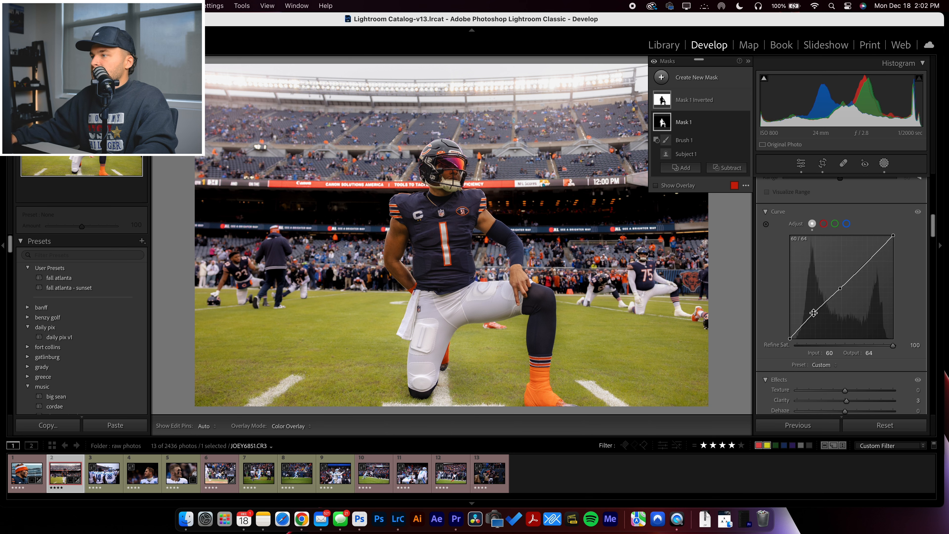
{"action": "left_click_drag", "start_coordinate": [864, 264], "coordinate": [826, 301]}
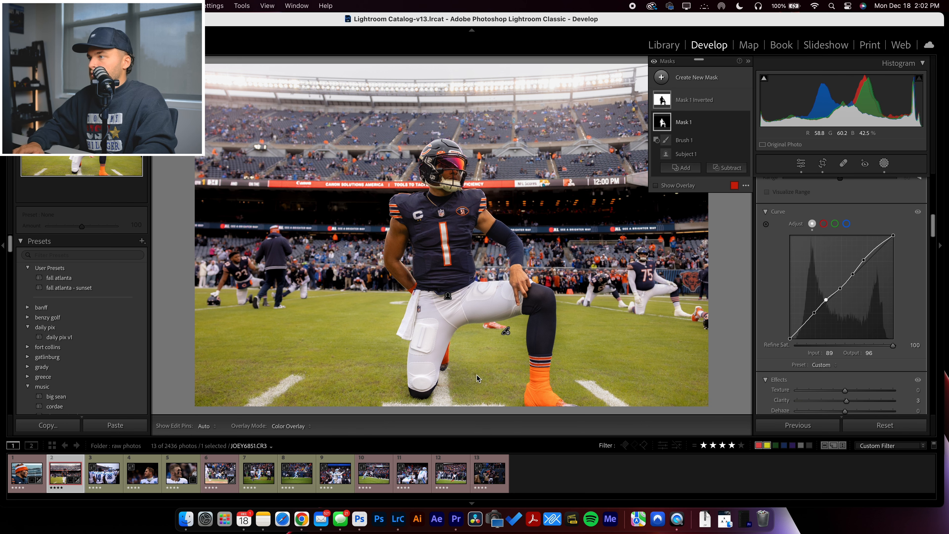
Compare the kneeling player photo before and after the edits, including with matching crops
{"action": "key", "text": "backslash"}
{"action": "key", "text": "backslash"}
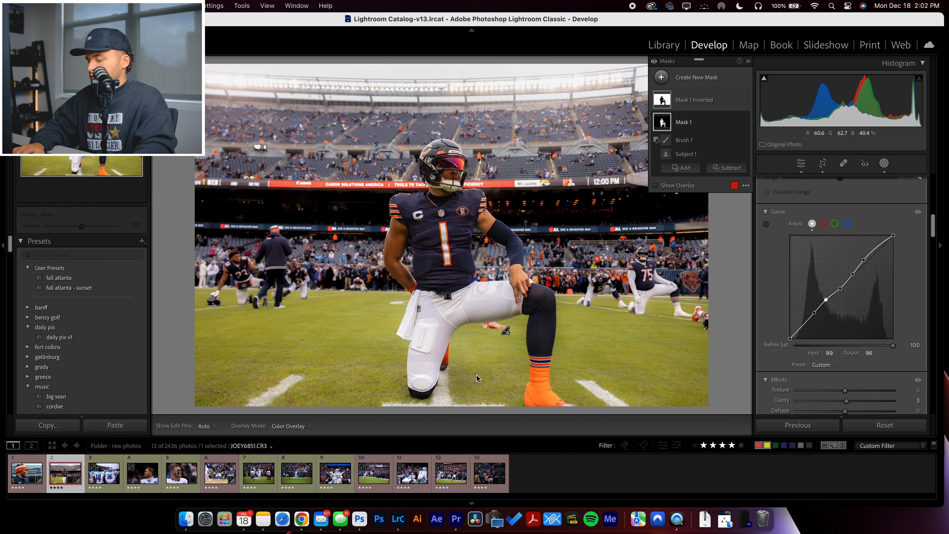
{"action": "left_click", "coordinate": [886, 164]}
{"action": "key", "text": "backslash"}
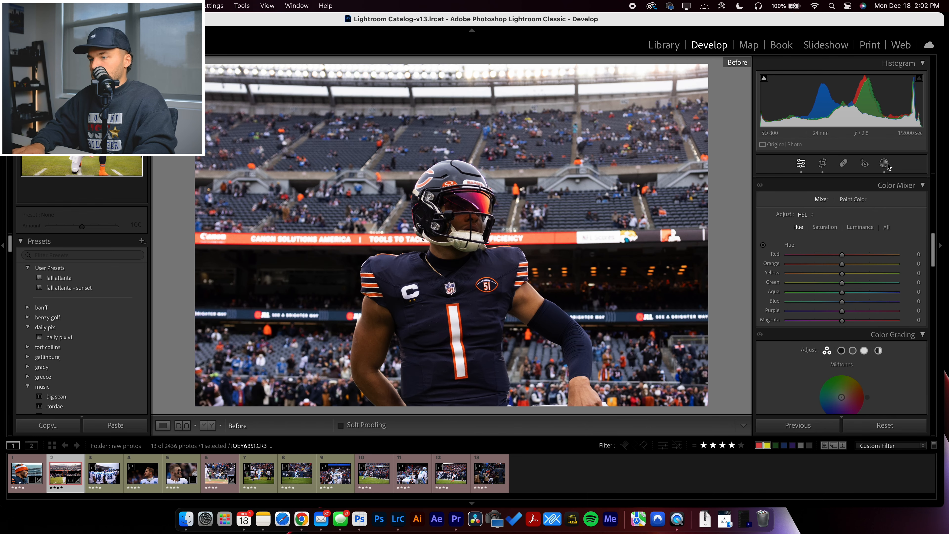
{"action": "key", "text": "backslash"}
{"action": "key", "text": "backslash"}
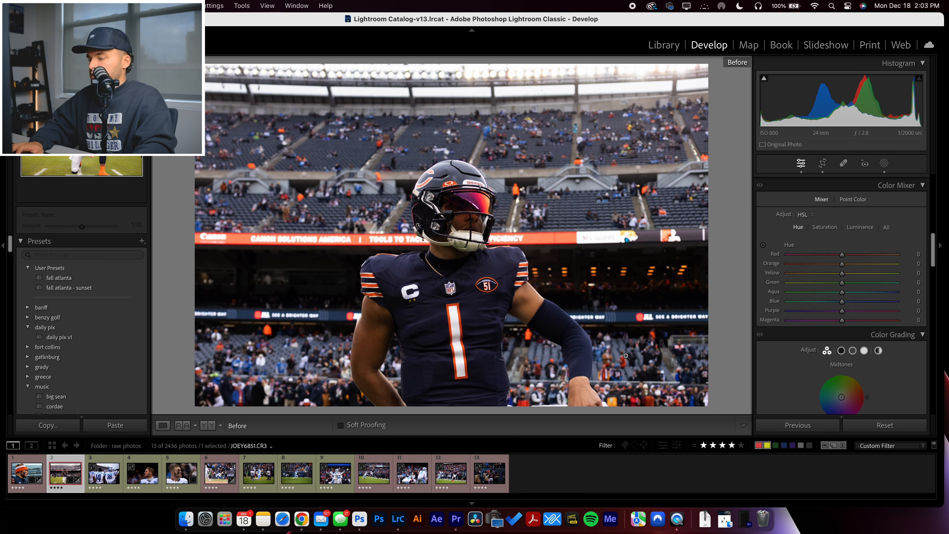
{"action": "key", "text": "backslash"}
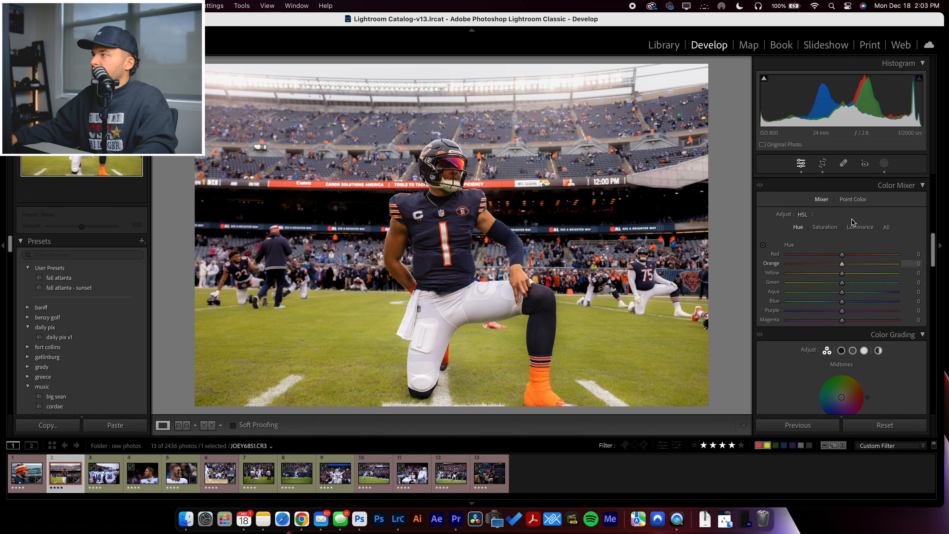
{"action": "left_click", "coordinate": [822, 163]}
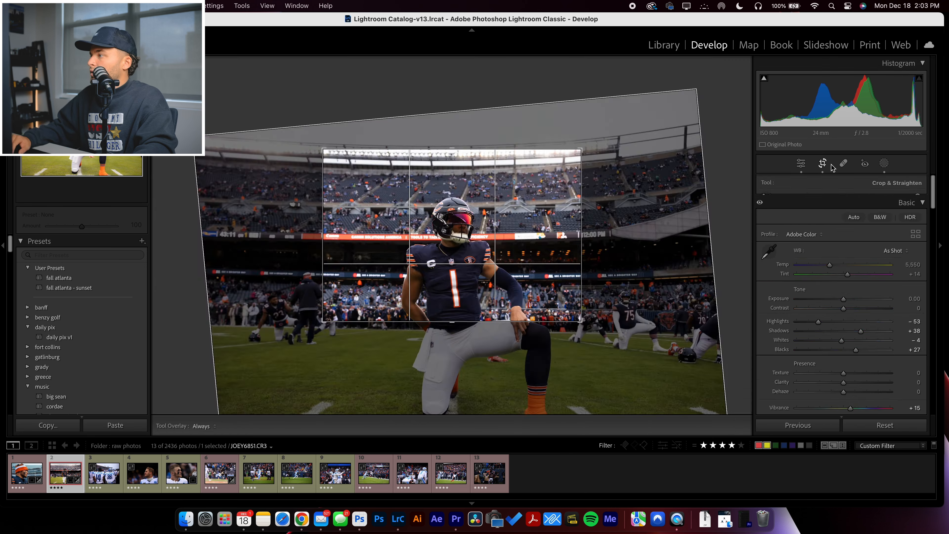
{"action": "key", "text": "r"}
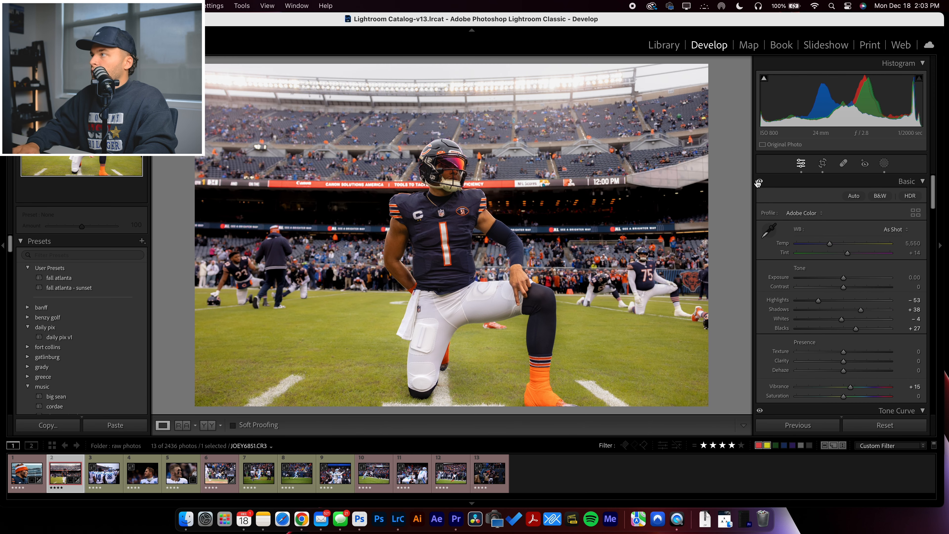
{"action": "left_click", "coordinate": [759, 182]}
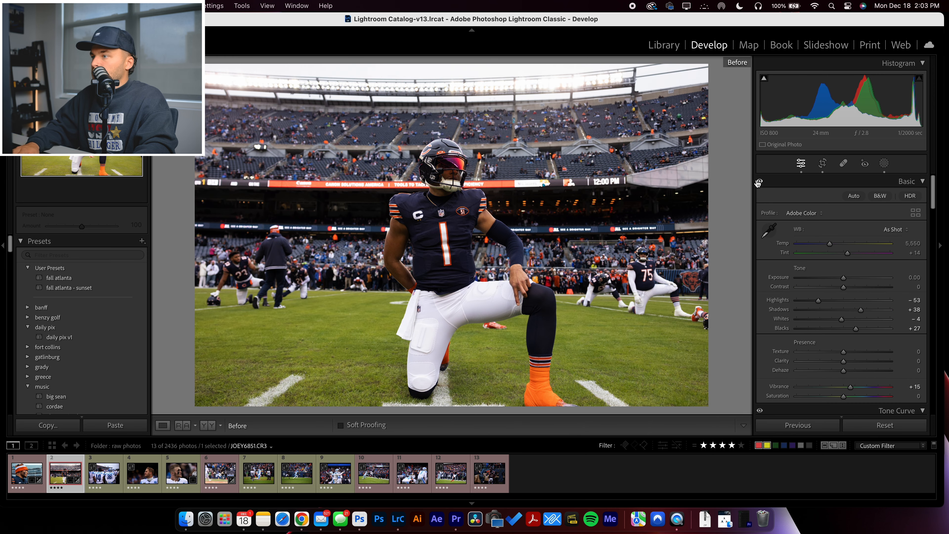
{"action": "left_click", "coordinate": [758, 183]}
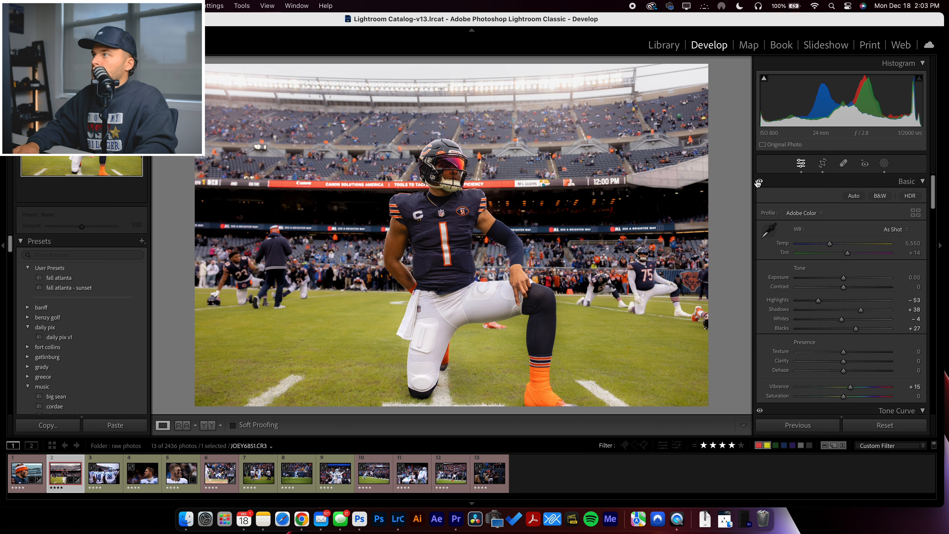
{"action": "key", "text": "backslash"}
{"action": "left_click", "coordinate": [758, 182]}
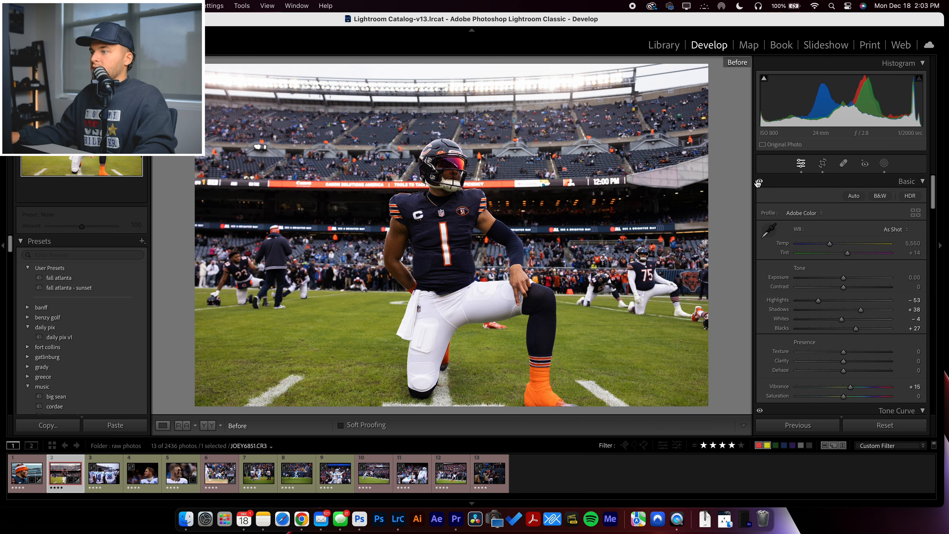
{"action": "key", "text": "backslash"}
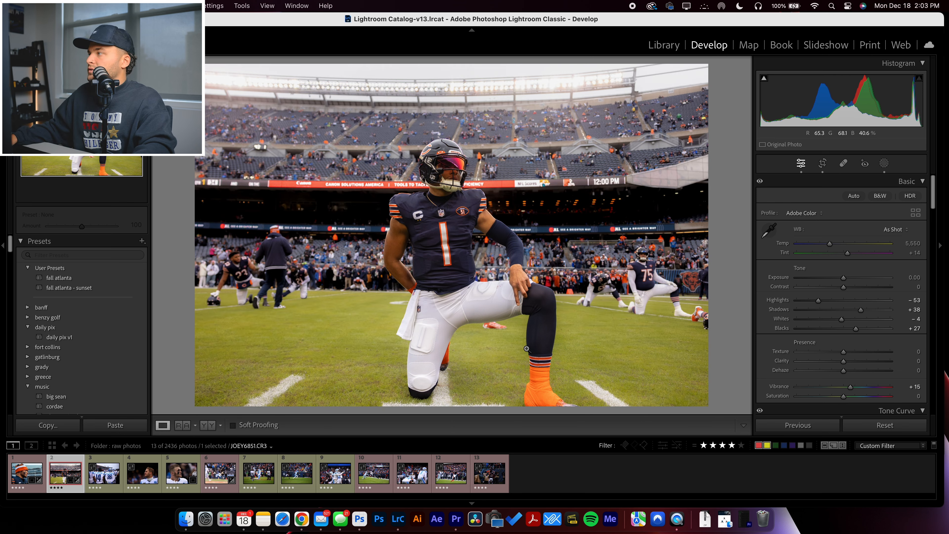
Reselect the subject mask and set its whites to −26 and highlights to −30
{"action": "left_click", "coordinate": [885, 163]}
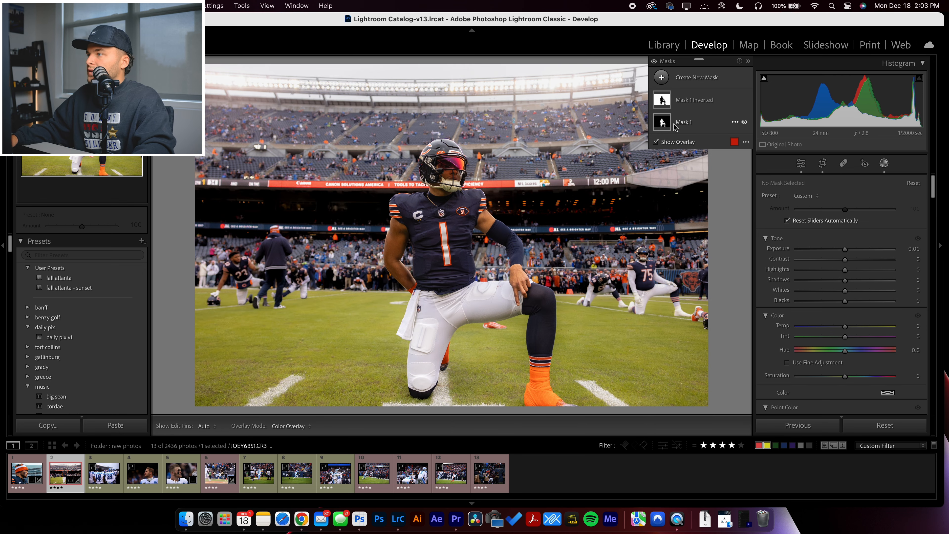
{"action": "left_click", "coordinate": [693, 141]}
{"action": "left_click", "coordinate": [664, 122]}
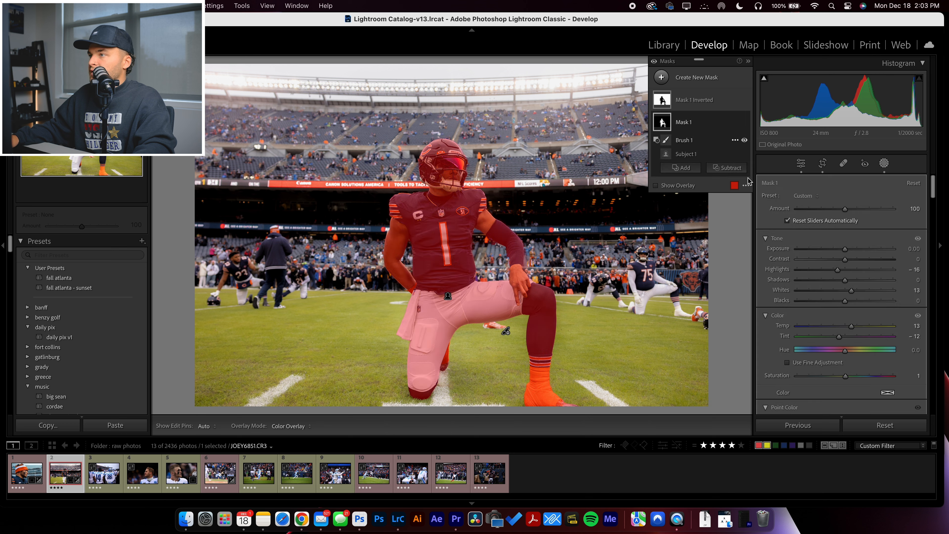
{"action": "left_click", "coordinate": [827, 290]}
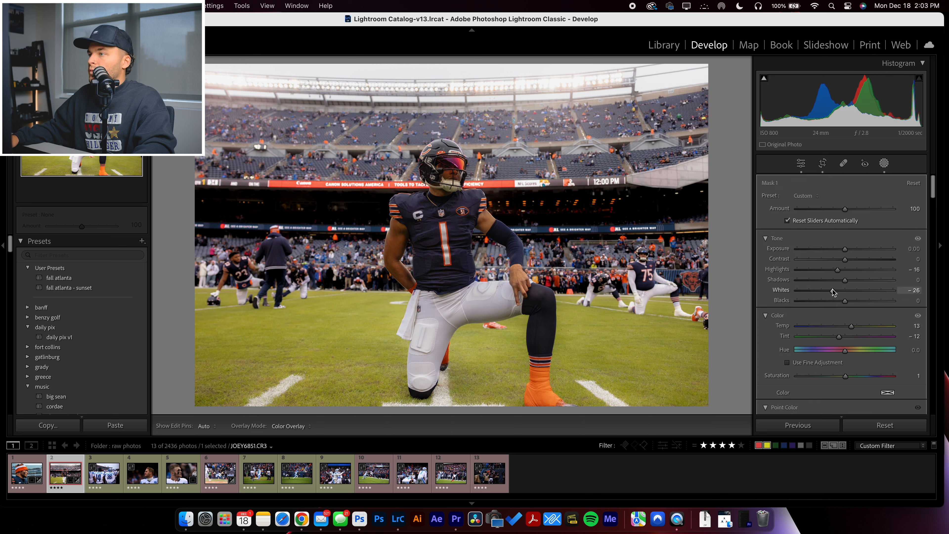
{"action": "left_click_drag", "start_coordinate": [837, 270], "coordinate": [815, 276]}
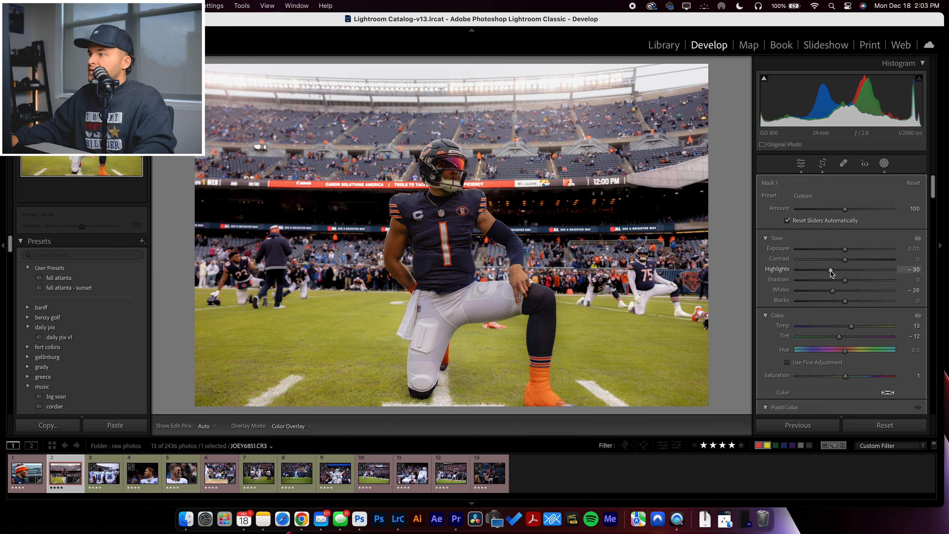
{"action": "left_click", "coordinate": [885, 167]}
Set the whole photo's saturation to −8, contrast to +20 and whites to +5, comparing with the unedited version
{"action": "mouse_move", "coordinate": [844, 397]}
{"action": "left_mouse_down"}
{"action": "mouse_move", "coordinate": [831, 397]}
{"action": "mouse_move", "coordinate": [840, 397]}
{"action": "left_mouse_up"}
{"action": "mouse_move", "coordinate": [843, 289]}
{"action": "left_mouse_down"}
{"action": "mouse_move", "coordinate": [867, 289]}
{"action": "mouse_move", "coordinate": [854, 291]}
{"action": "left_mouse_up"}
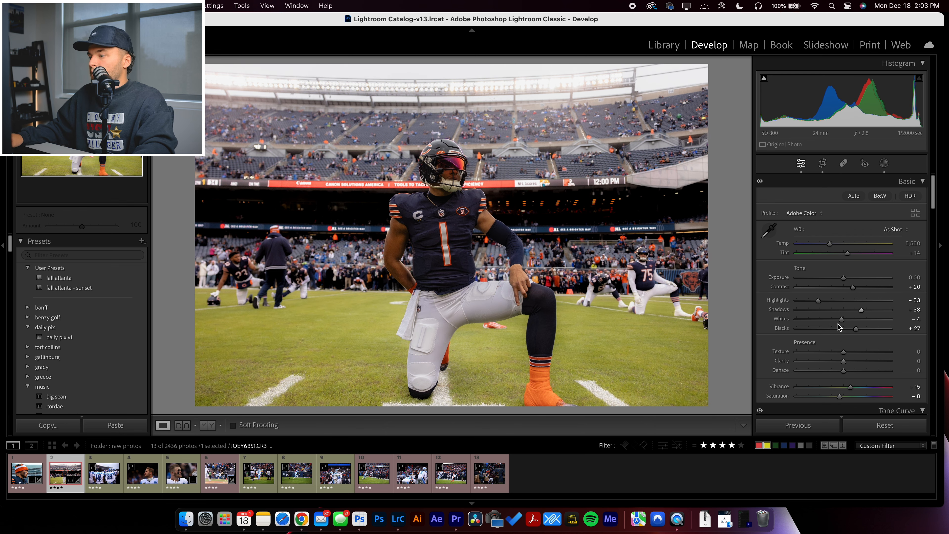
{"action": "key", "text": "backslash"}
{"action": "key", "text": "backslash"}
{"action": "left_click_drag", "start_coordinate": [842, 319], "coordinate": [847, 321]}
{"action": "key", "text": "backslash"}
{"action": "key", "text": "backslash"}
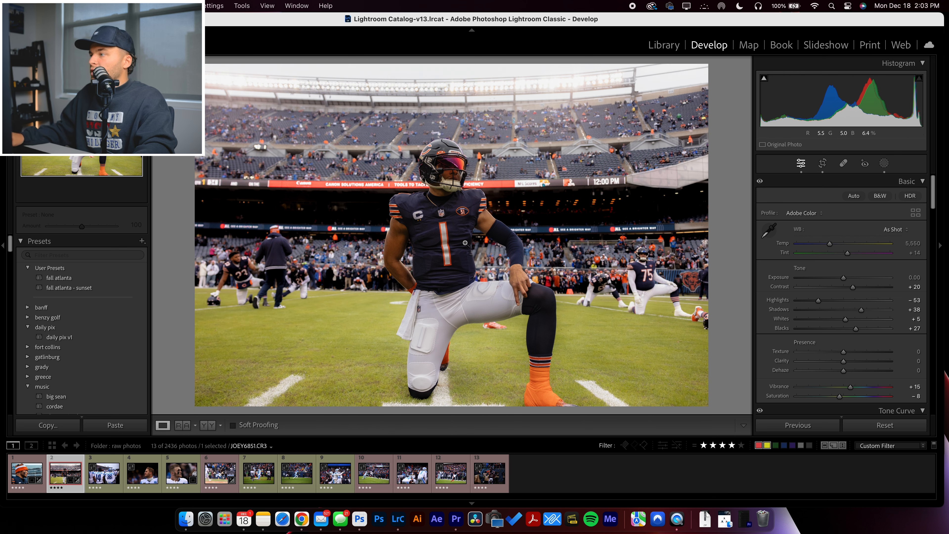
Set the color mix saturation of orange to +20 and of yellow to −12
{"action": "scroll", "coordinate": [823, 319], "scroll_direction": "down", "scroll_amount": 10}
{"action": "scroll", "coordinate": [823, 321], "scroll_direction": "down", "scroll_amount": 3}
{"action": "scroll", "coordinate": [826, 284], "scroll_direction": "up", "scroll_amount": 8}
{"action": "left_click", "coordinate": [825, 256]}
{"action": "mouse_move", "coordinate": [842, 293]}
{"action": "left_mouse_down"}
{"action": "mouse_move", "coordinate": [871, 293]}
{"action": "mouse_move", "coordinate": [835, 309]}
{"action": "mouse_move", "coordinate": [854, 295]}
{"action": "left_mouse_up"}
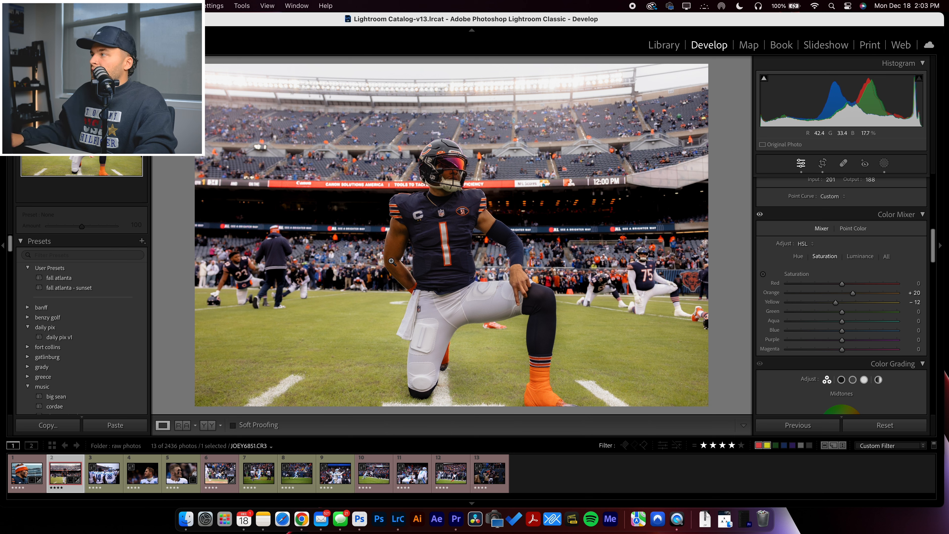
Crop the photo tighter around the kneeling player, trimming the stadium roof and his feet and repositioning the frame
{"action": "left_click", "coordinate": [823, 163]}
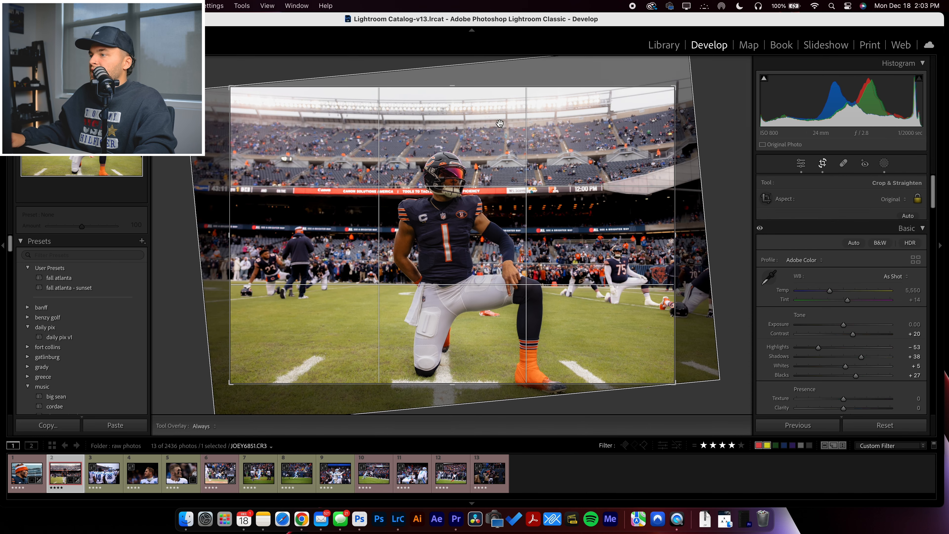
{"action": "left_click_drag", "start_coordinate": [456, 85], "coordinate": [456, 113]}
{"action": "left_click_drag", "start_coordinate": [473, 172], "coordinate": [482, 196]}
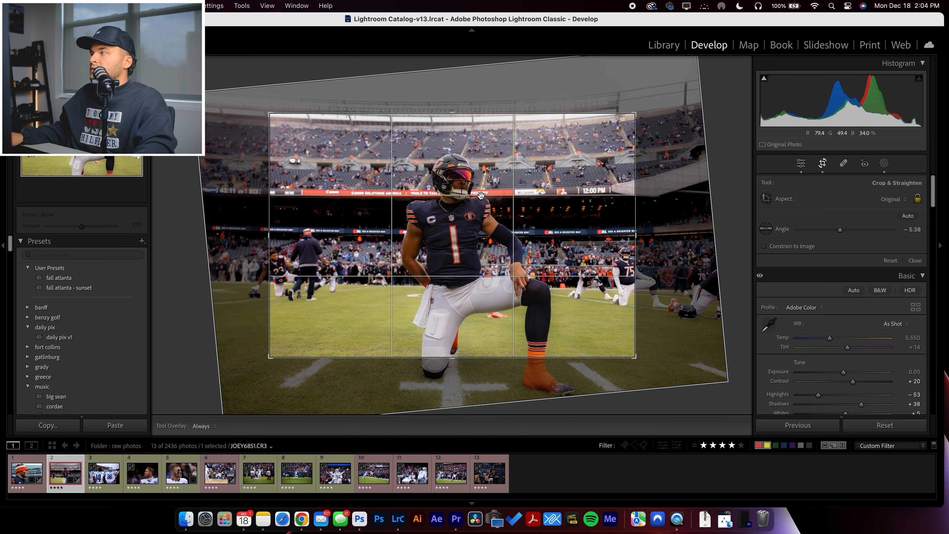
{"action": "key", "text": "Return"}
{"action": "left_click", "coordinate": [823, 163]}
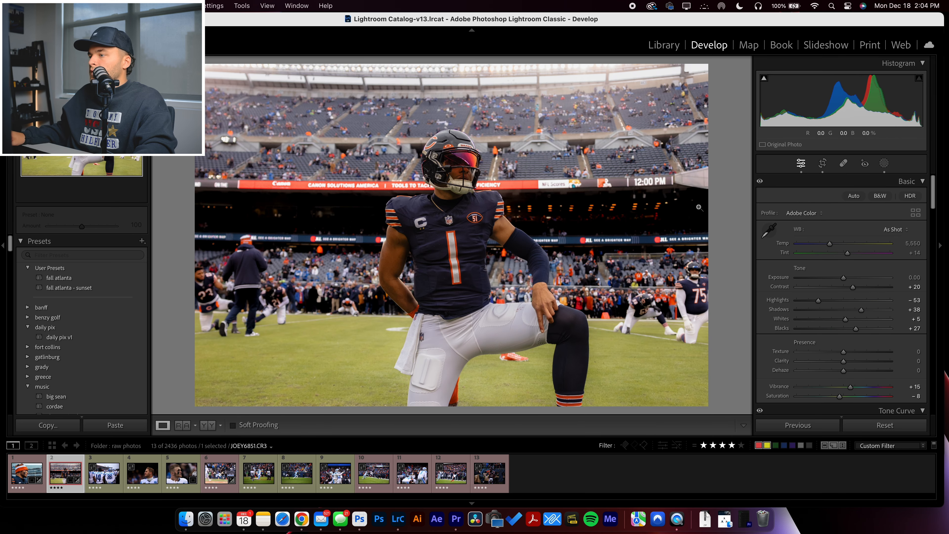
{"action": "left_click", "coordinate": [823, 163]}
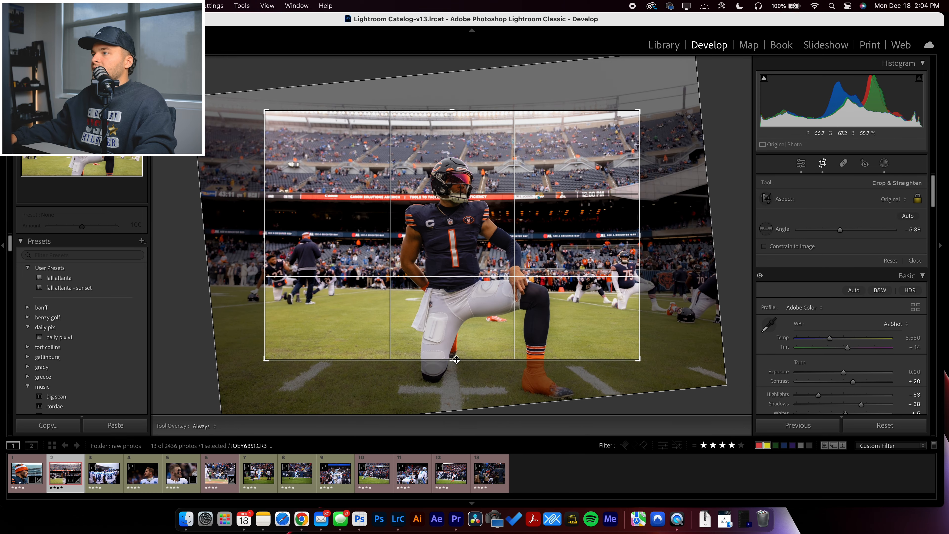
{"action": "key", "text": "Return"}
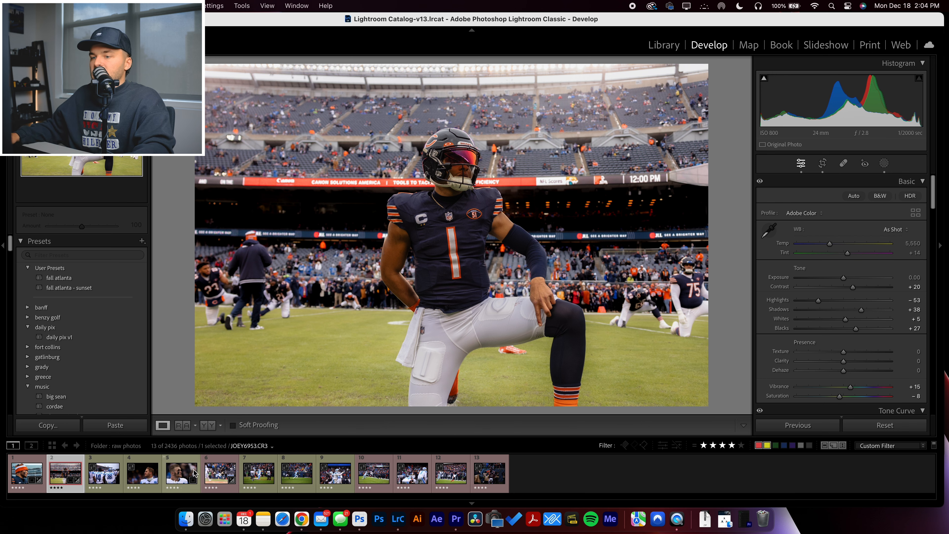
Open the Lions group photo and set highlights to −90, shadows to +29, whites to +2 and blacks to −10
{"action": "left_click", "coordinate": [104, 473]}
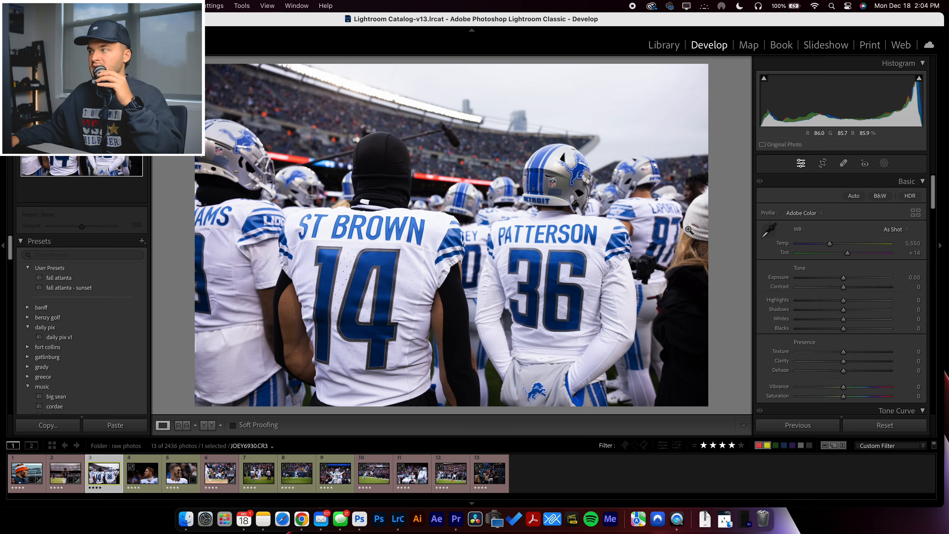
{"action": "left_click_drag", "start_coordinate": [833, 299], "coordinate": [801, 304]}
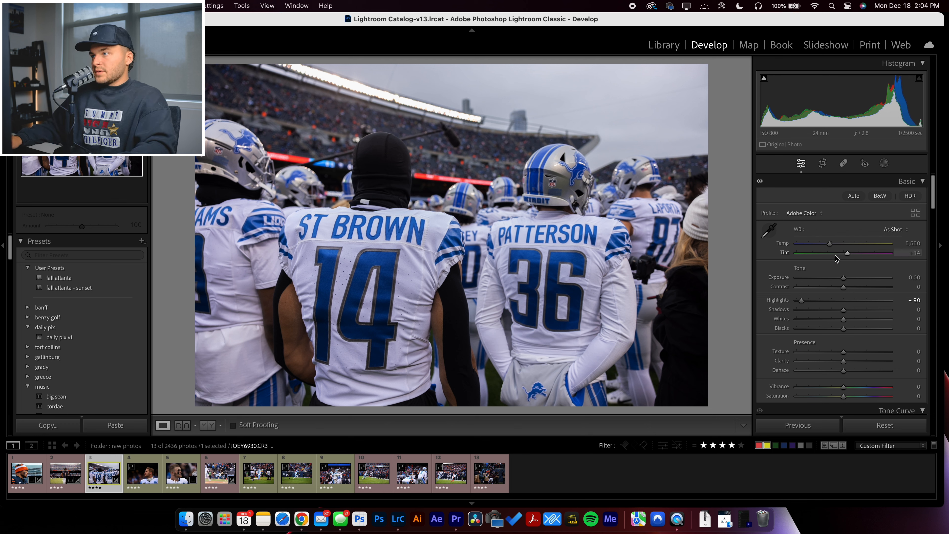
{"action": "left_click_drag", "start_coordinate": [844, 309], "coordinate": [839, 329]}
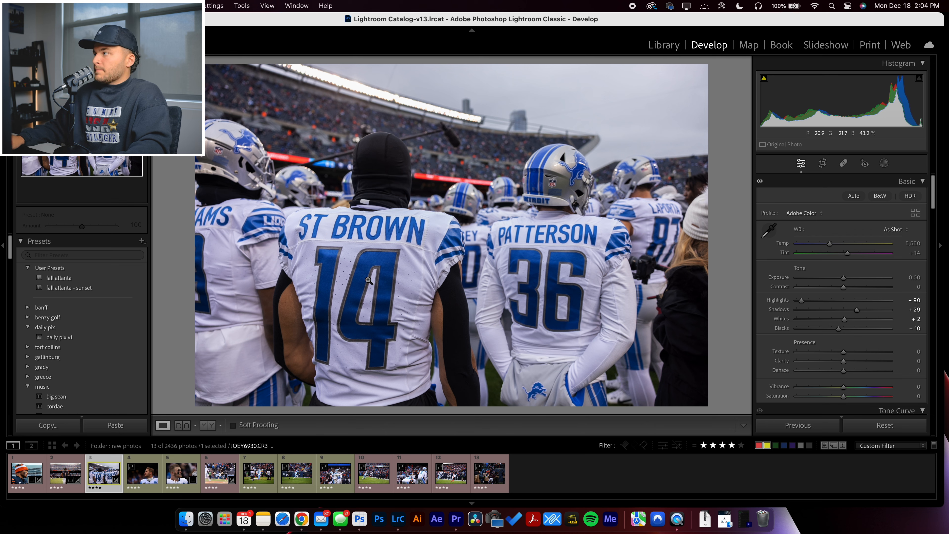
Create a subject mask and use a size 31 brush to subtract the woman in the dark coat and most of player 36
{"action": "left_click", "coordinate": [884, 163]}
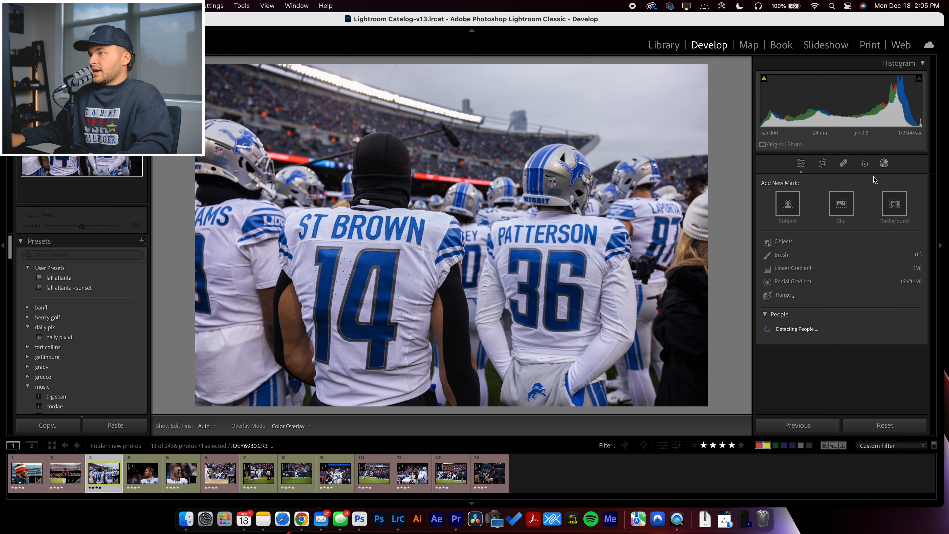
{"action": "left_click", "coordinate": [801, 206]}
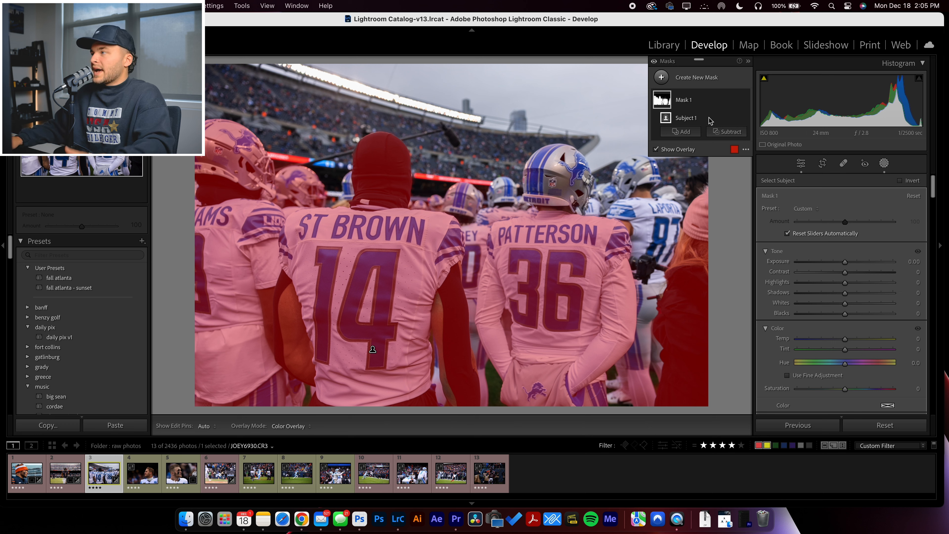
{"action": "left_click", "coordinate": [724, 133]}
{"action": "left_click", "coordinate": [736, 229]}
{"action": "scroll", "coordinate": [598, 321], "scroll_direction": "up", "scroll_amount": 5}
{"action": "mouse_move", "coordinate": [635, 296]}
{"action": "left_mouse_down"}
{"action": "mouse_move", "coordinate": [613, 203]}
{"action": "mouse_move", "coordinate": [695, 359]}
{"action": "mouse_move", "coordinate": [692, 462]}
{"action": "mouse_move", "coordinate": [699, 316]}
{"action": "mouse_move", "coordinate": [605, 338]}
{"action": "mouse_move", "coordinate": [520, 117]}
{"action": "mouse_move", "coordinate": [538, 269]}
{"action": "left_mouse_up"}
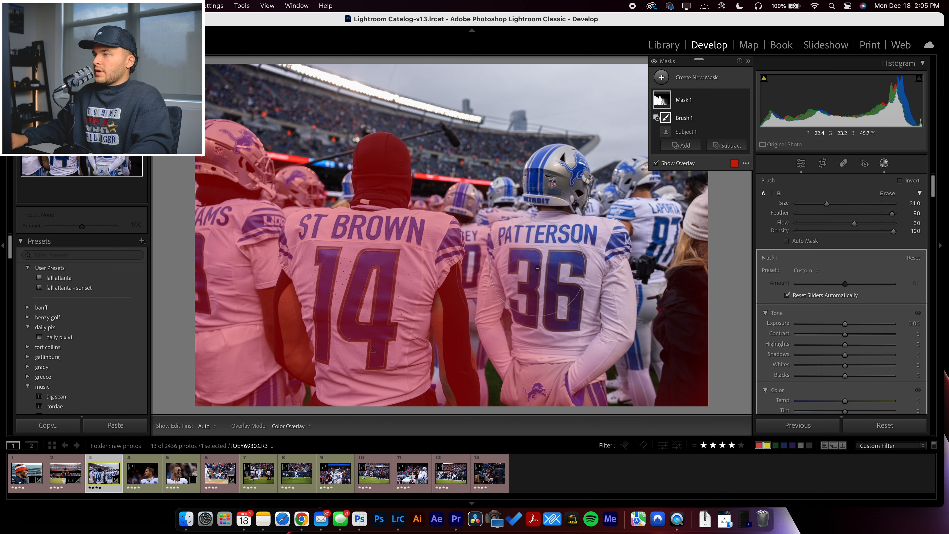
Subtract the rest of player 36's arm, torso and waist from the subject mask with a smaller brush
{"action": "scroll", "coordinate": [537, 268], "scroll_direction": "down", "scroll_amount": 10}
{"action": "key", "text": "h"}
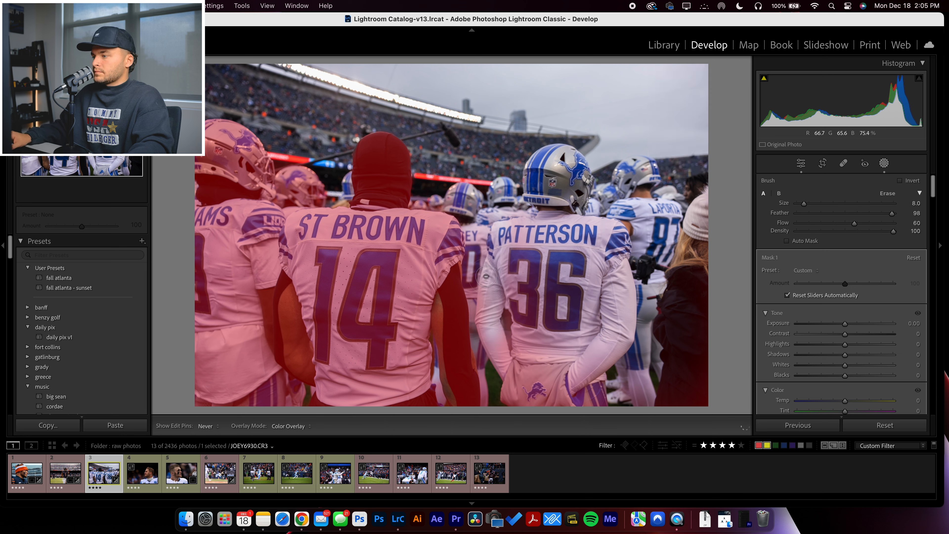
{"action": "scroll", "coordinate": [531, 319], "scroll_direction": "up", "scroll_amount": 6}
{"action": "mouse_move", "coordinate": [531, 319]}
{"action": "left_mouse_down"}
{"action": "mouse_move", "coordinate": [628, 365]}
{"action": "mouse_move", "coordinate": [551, 395]}
{"action": "mouse_move", "coordinate": [524, 384]}
{"action": "left_mouse_up"}
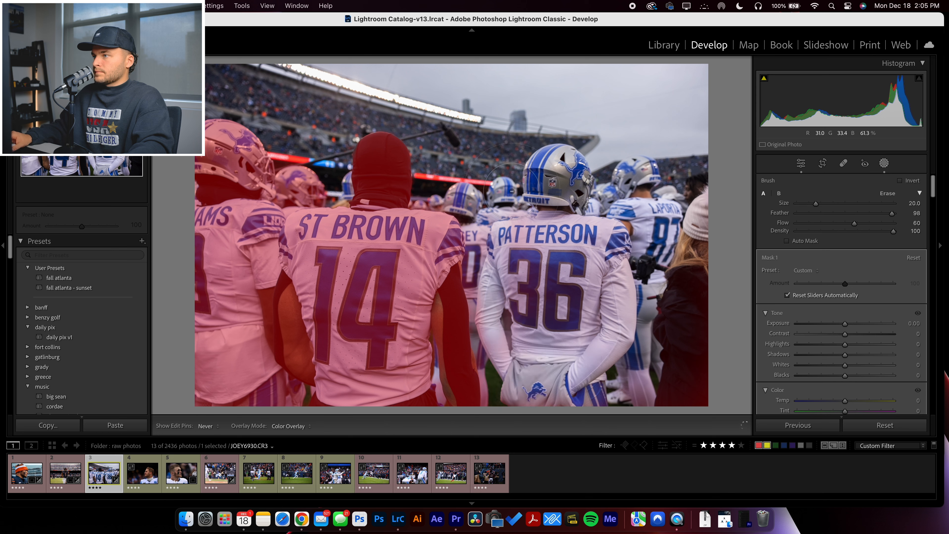
{"action": "scroll", "coordinate": [516, 200], "scroll_direction": "down", "scroll_amount": 2}
{"action": "key", "text": "h"}
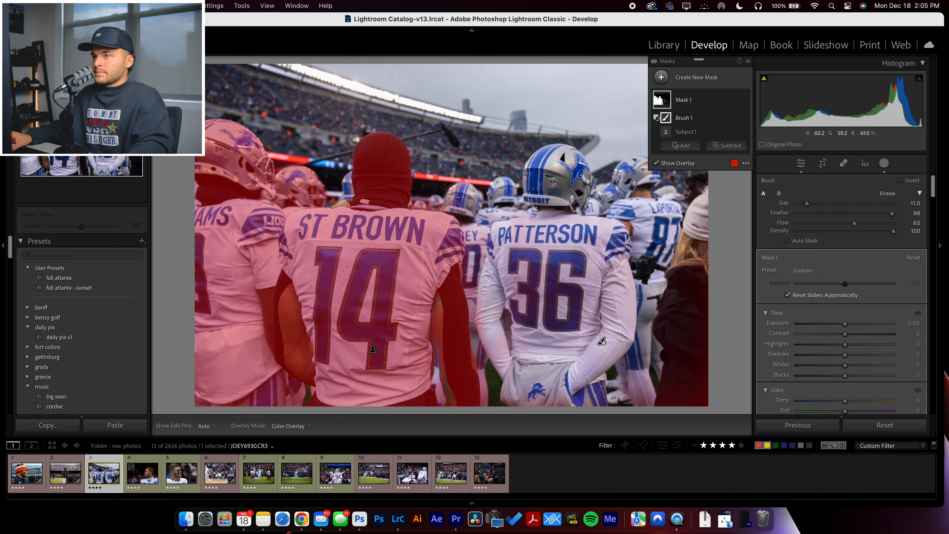
Subtract the background helmets beside player 14 and the player on the far left from the subject mask
{"action": "key", "text": "h"}
{"action": "left_click_drag", "start_coordinate": [440, 194], "coordinate": [436, 194]}
{"action": "left_click_drag", "start_coordinate": [291, 170], "coordinate": [304, 183]}
{"action": "scroll", "coordinate": [236, 148], "scroll_direction": "up", "scroll_amount": 5}
{"action": "mouse_move", "coordinate": [247, 138]}
{"action": "left_mouse_down"}
{"action": "mouse_move", "coordinate": [227, 144]}
{"action": "mouse_move", "coordinate": [185, 246]}
{"action": "left_mouse_up"}
{"action": "mouse_move", "coordinate": [204, 375]}
{"action": "left_mouse_down"}
{"action": "mouse_move", "coordinate": [209, 269]}
{"action": "mouse_move", "coordinate": [230, 406]}
{"action": "mouse_move", "coordinate": [233, 316]}
{"action": "mouse_move", "coordinate": [215, 306]}
{"action": "mouse_move", "coordinate": [265, 390]}
{"action": "mouse_move", "coordinate": [210, 386]}
{"action": "mouse_move", "coordinate": [222, 396]}
{"action": "mouse_move", "coordinate": [237, 296]}
{"action": "mouse_move", "coordinate": [252, 300]}
{"action": "mouse_move", "coordinate": [249, 265]}
{"action": "left_mouse_up"}
{"action": "scroll", "coordinate": [240, 344], "scroll_direction": "down", "scroll_amount": 5}
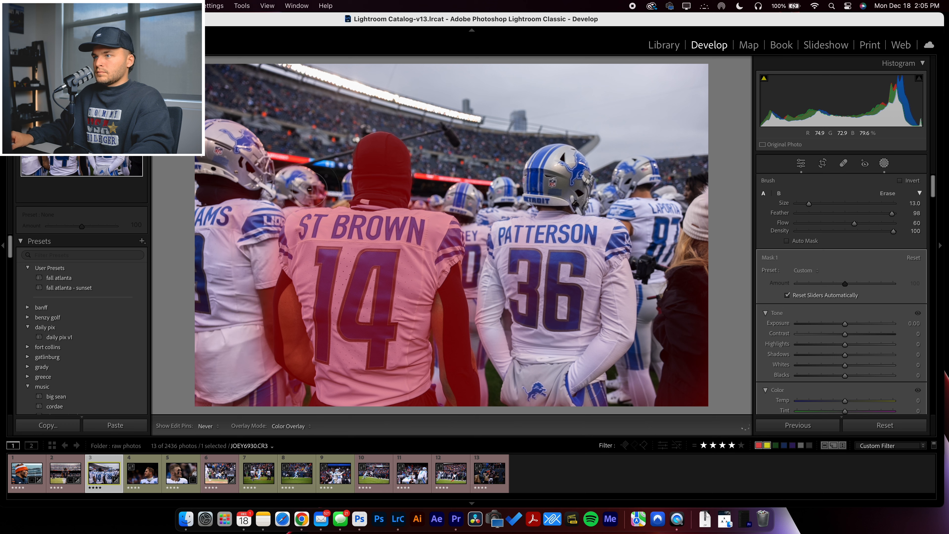
Clean the remaining spill around player 14's shoulders and elbow out of the mask, and duplicate and invert that mask
{"action": "left_click_drag", "start_coordinate": [320, 191], "coordinate": [311, 191]}
{"action": "scroll", "coordinate": [321, 187], "scroll_direction": "down", "scroll_amount": 3}
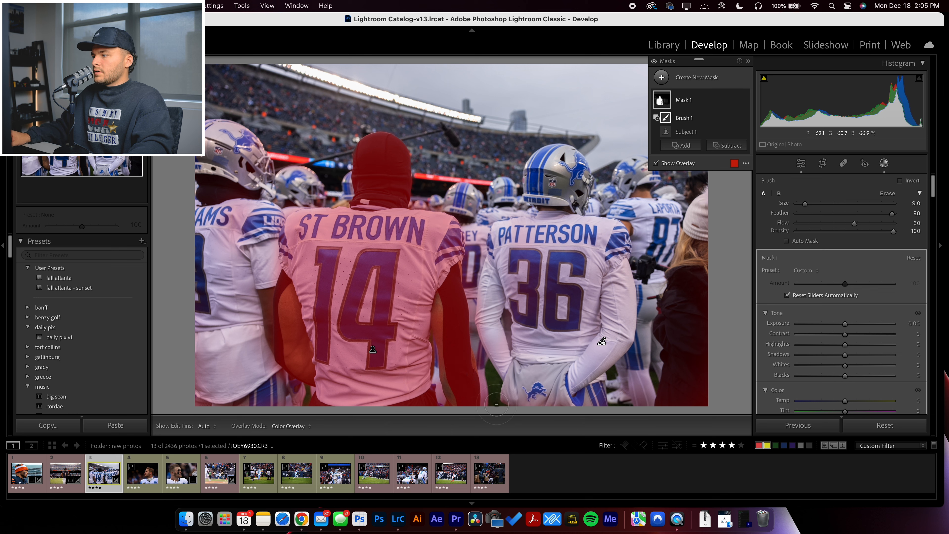
{"action": "left_click_drag", "start_coordinate": [489, 386], "coordinate": [487, 415]}
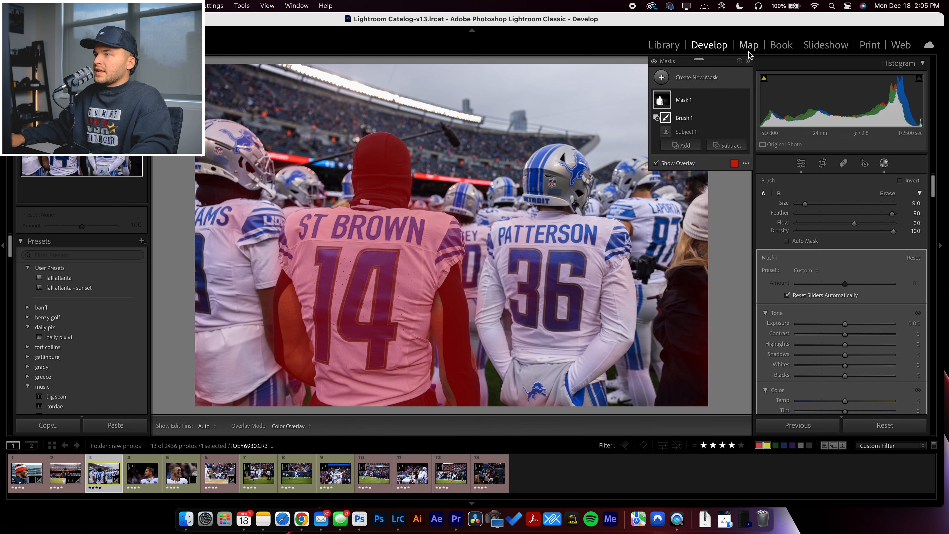
{"action": "right_click", "coordinate": [692, 107]}
{"action": "left_click", "coordinate": [732, 135]}
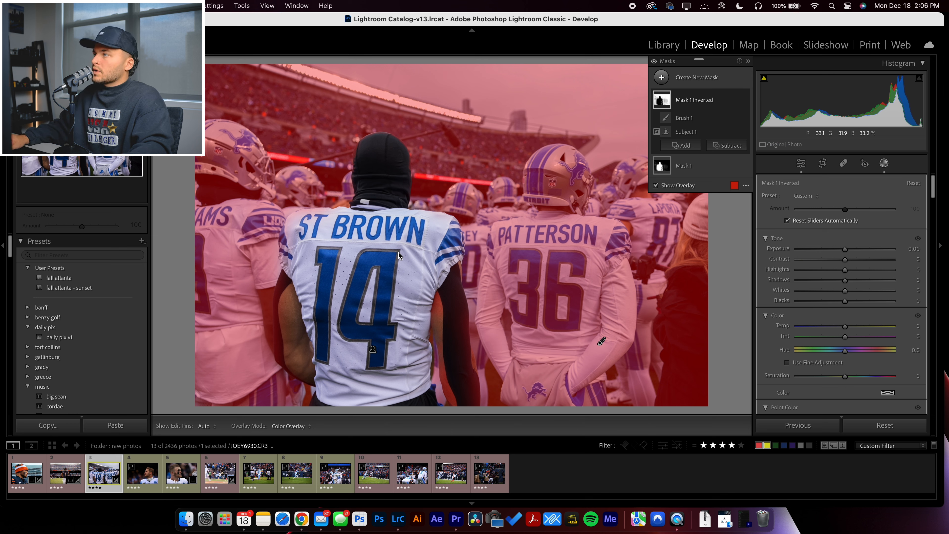
Create a second subject mask and brush in the missed areas around player 36's shoulder and arm and player 14's lower body
{"action": "left_click", "coordinate": [678, 74]}
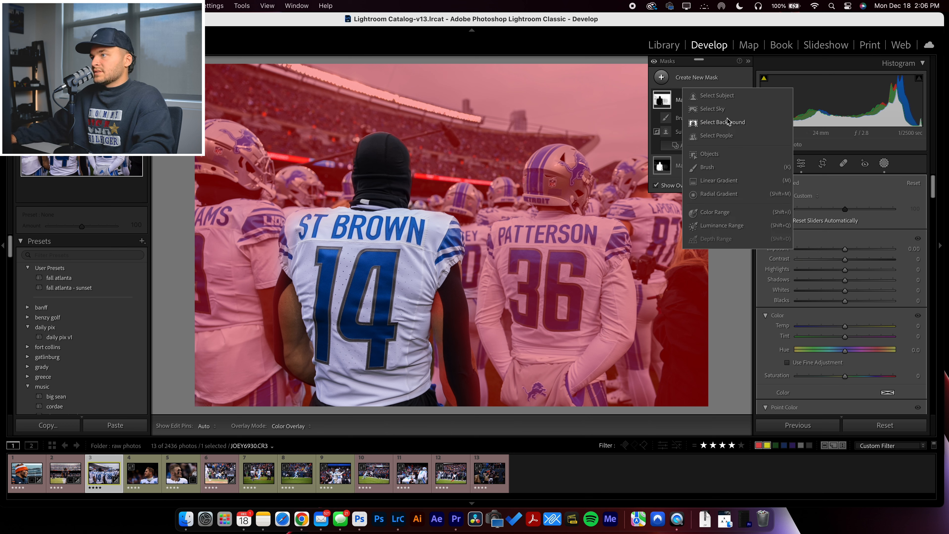
{"action": "left_click", "coordinate": [724, 99]}
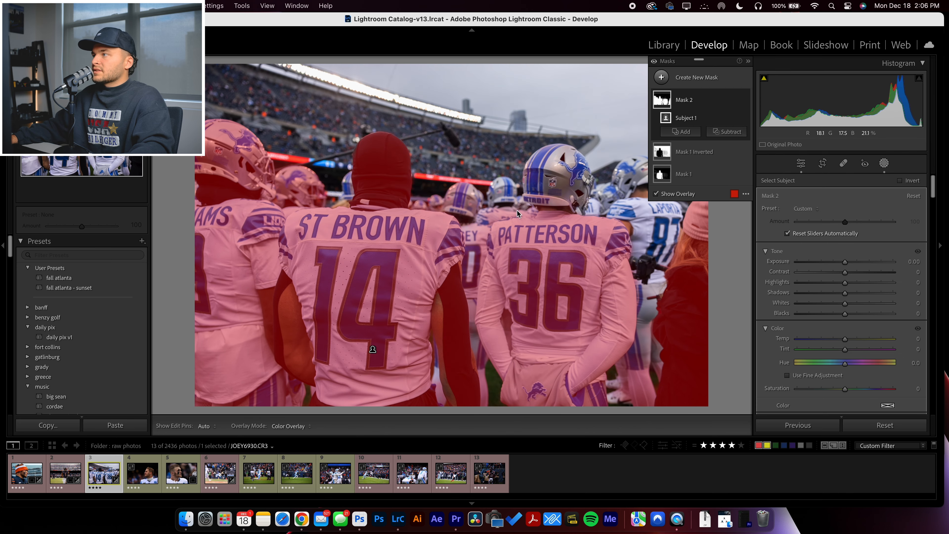
{"action": "left_click", "coordinate": [681, 131]}
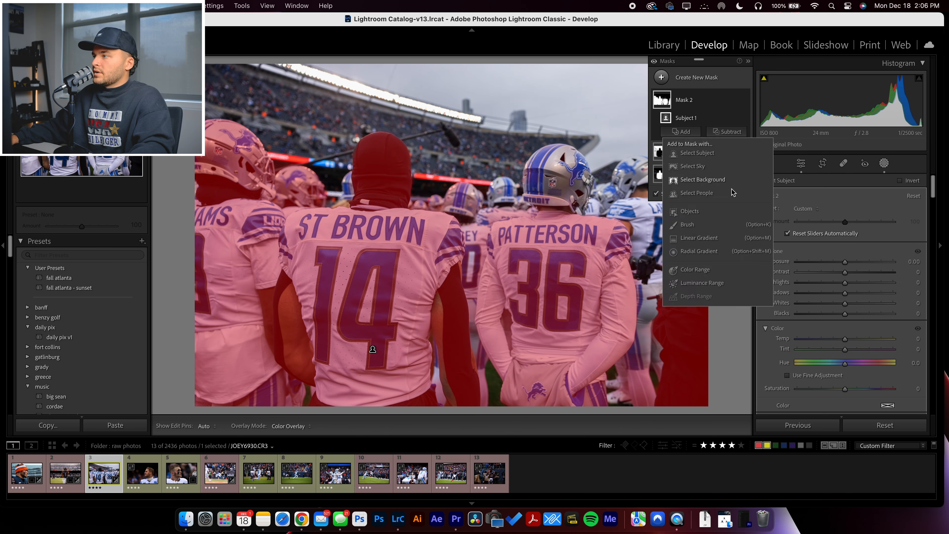
{"action": "left_click", "coordinate": [683, 224]}
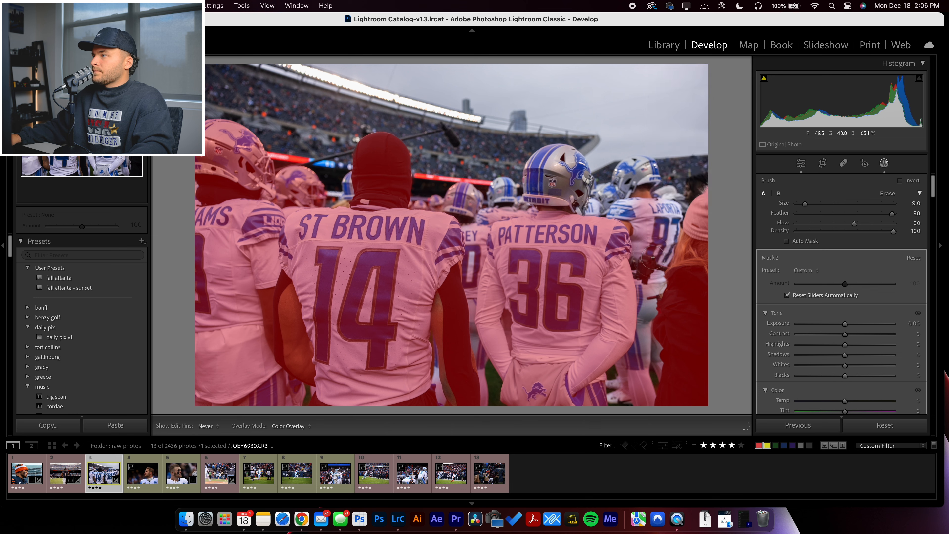
{"action": "key", "text": "h"}
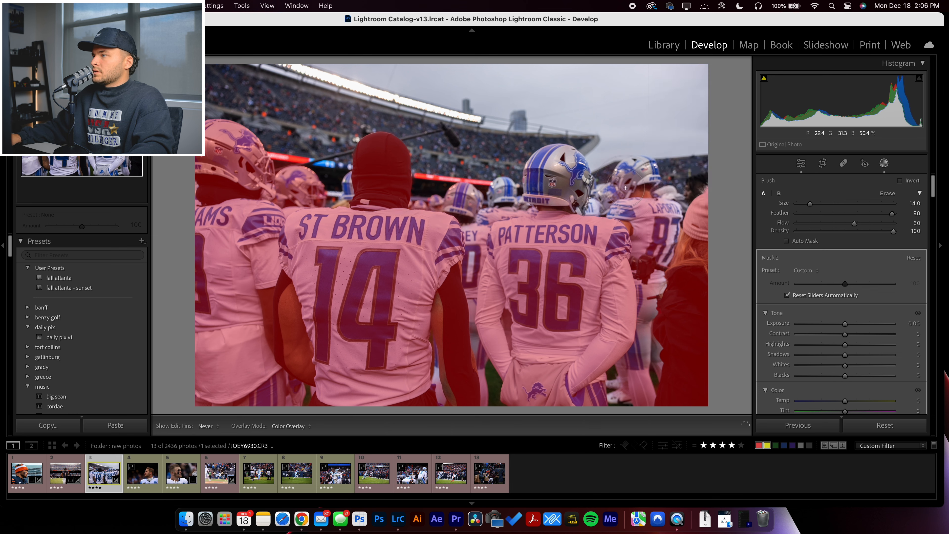
{"action": "left_click_drag", "start_coordinate": [491, 210], "coordinate": [499, 202]}
{"action": "left_click_drag", "start_coordinate": [489, 262], "coordinate": [487, 346]}
{"action": "mouse_move", "coordinate": [448, 408]}
{"action": "left_mouse_down"}
{"action": "mouse_move", "coordinate": [384, 413]}
{"action": "mouse_move", "coordinate": [297, 351]}
{"action": "left_mouse_up"}
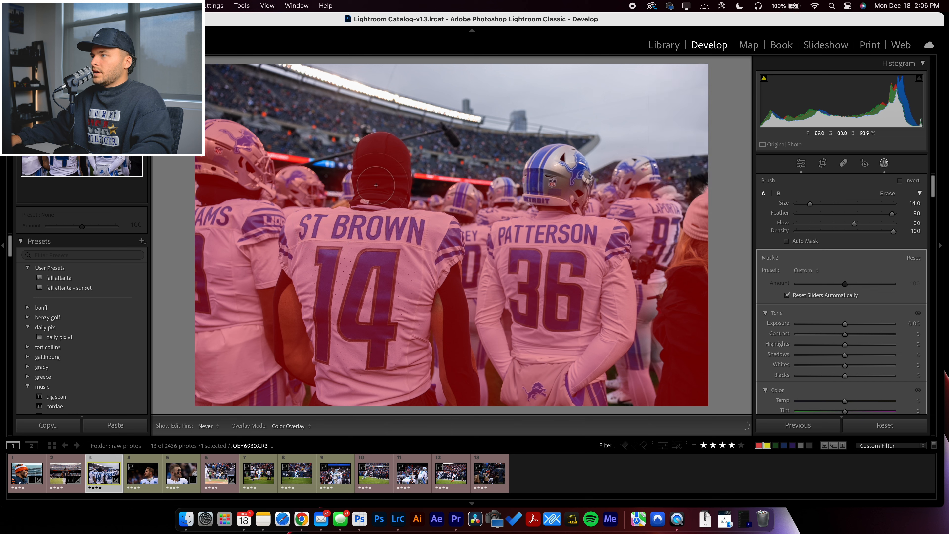
Brush player 36's helmet and the players behind him into the second subject mask and close masking
{"action": "key", "text": "h"}
{"action": "key", "text": "h"}
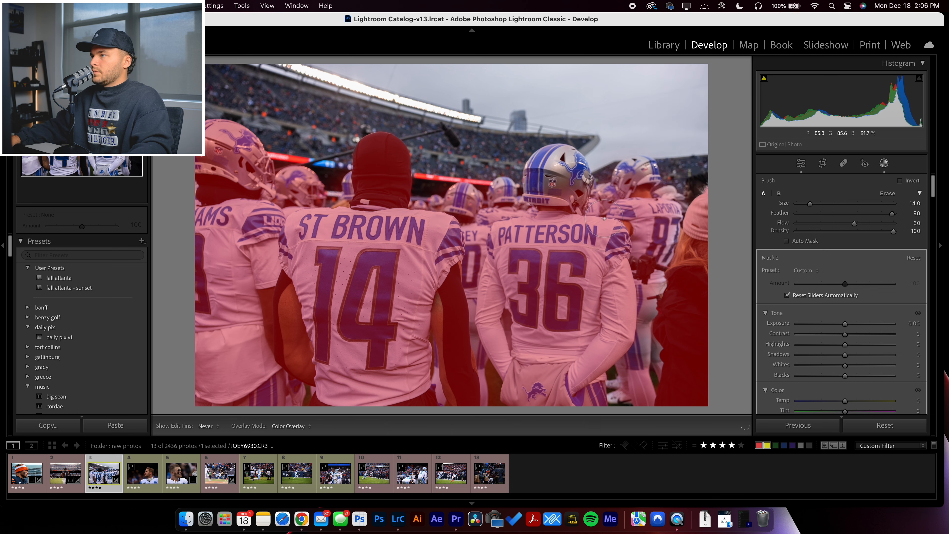
{"action": "key", "text": "h"}
{"action": "key", "text": "h"}
{"action": "key", "text": "h"}
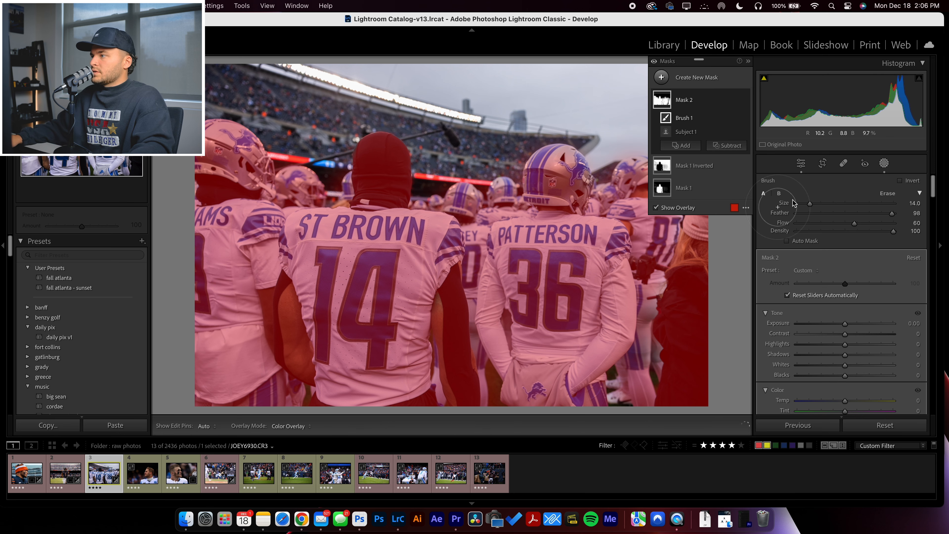
{"action": "left_click", "coordinate": [884, 164]}
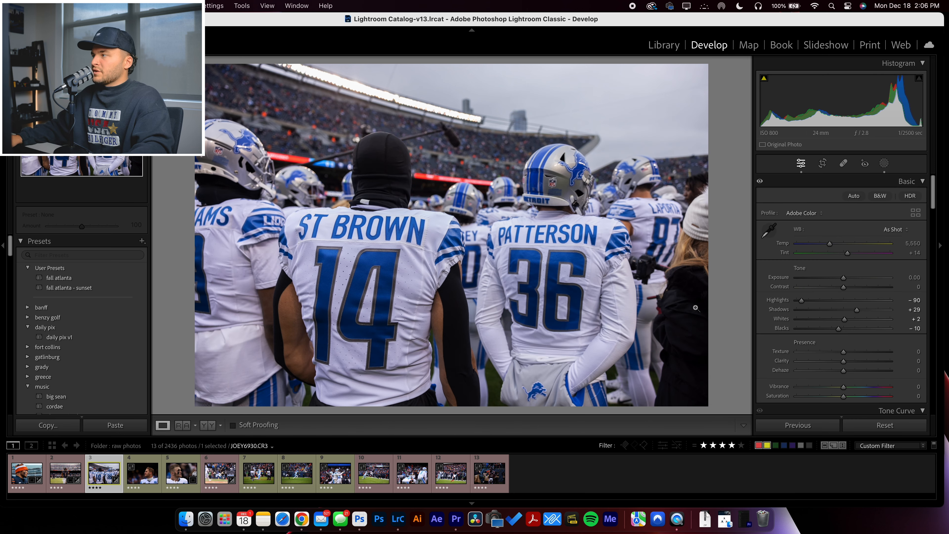
Crop the photo tighter around players 14 and 36, cutting out the woman in the dark coat and repositioning the frame
{"action": "left_click", "coordinate": [822, 163]}
{"action": "left_click_drag", "start_coordinate": [686, 233], "coordinate": [589, 243]}
{"action": "key", "text": "Return"}
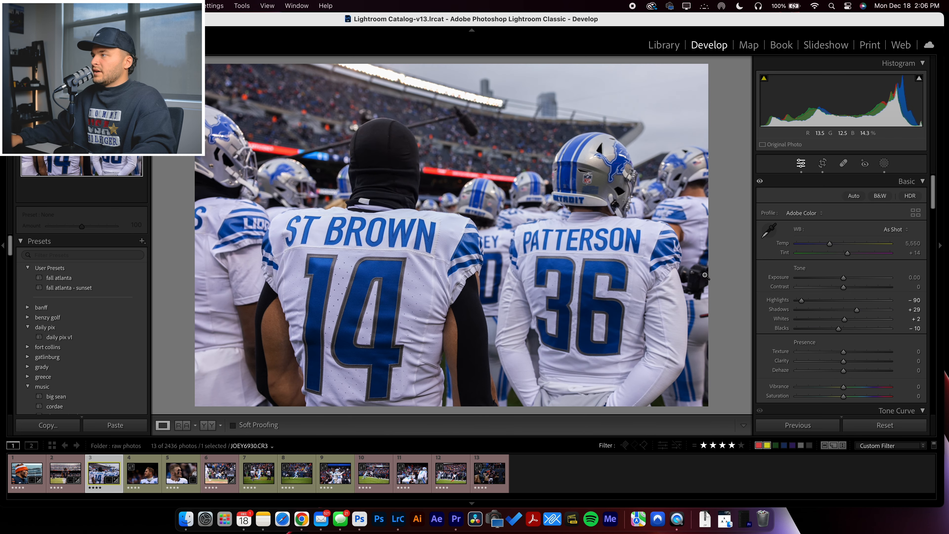
{"action": "left_click", "coordinate": [823, 164]}
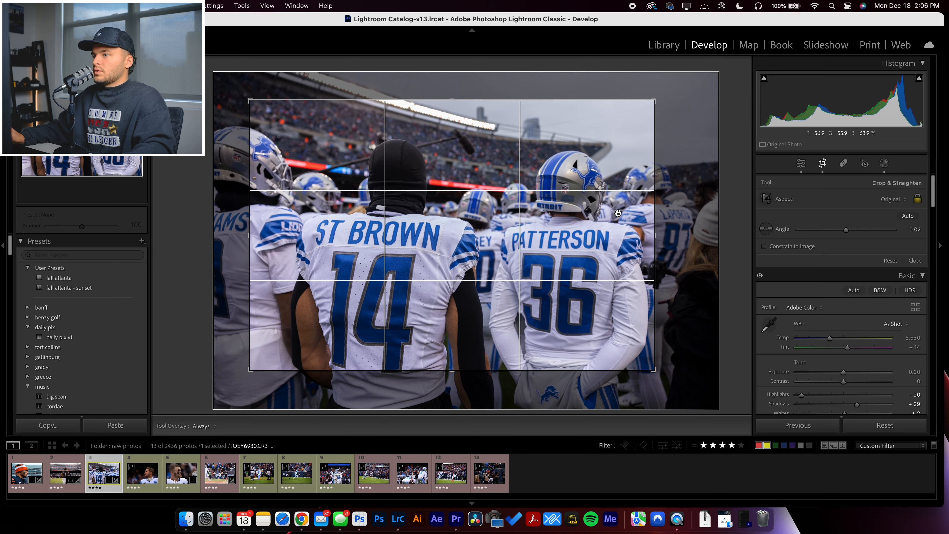
{"action": "key", "text": "Return"}
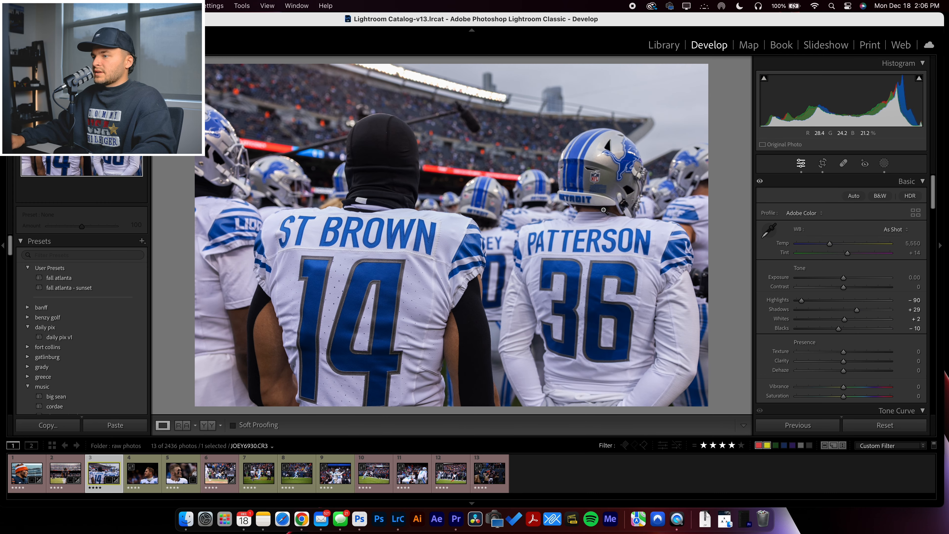
{"action": "left_click", "coordinate": [823, 163]}
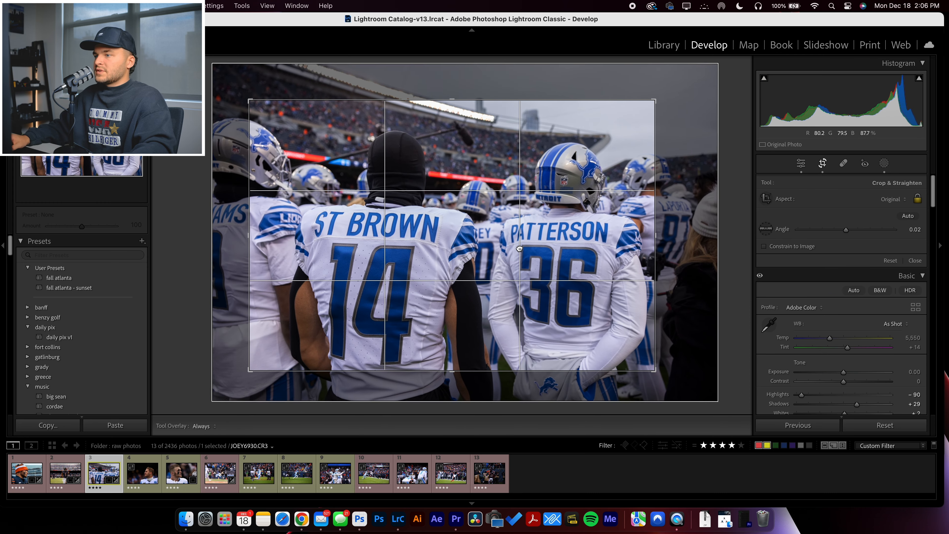
{"action": "key", "text": "Return"}
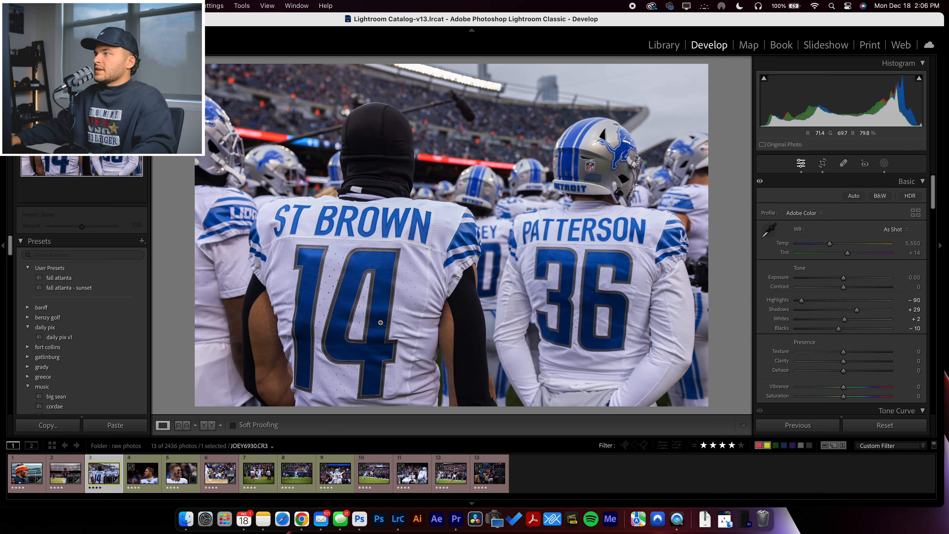
Set player 14's mask to exposure −0.07, contrast 43, highlights −33, shadows 16, whites 2, blacks 33, saturation 36, temp 2 and tint −11
{"action": "left_click", "coordinate": [885, 165]}
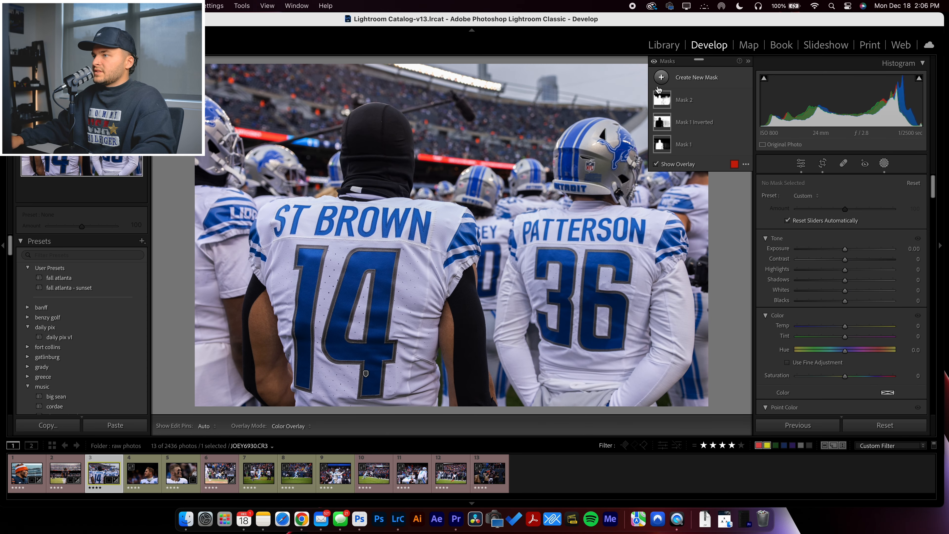
{"action": "left_click", "coordinate": [661, 146]}
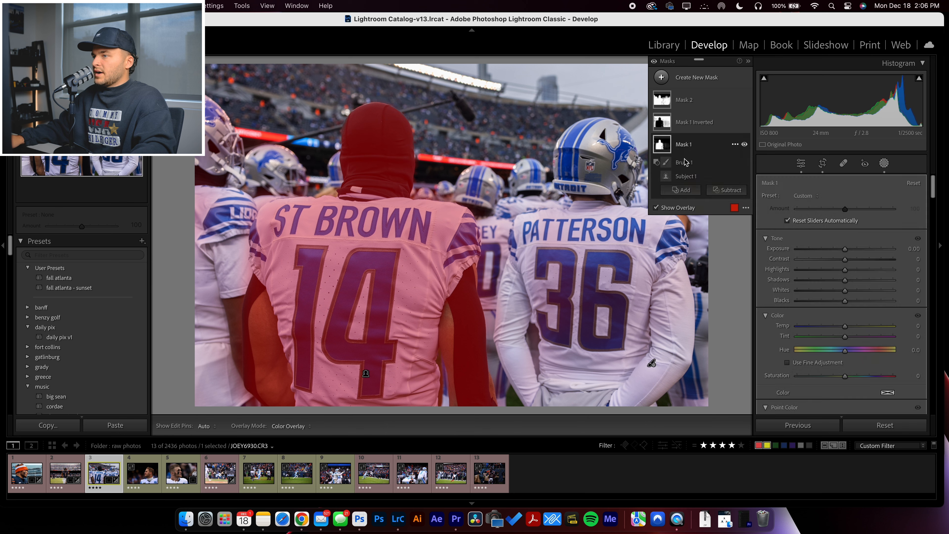
{"action": "left_click_drag", "start_coordinate": [845, 249], "coordinate": [862, 302]}
{"action": "left_click_drag", "start_coordinate": [845, 260], "coordinate": [865, 260]}
{"action": "left_click_drag", "start_coordinate": [845, 376], "coordinate": [862, 377]}
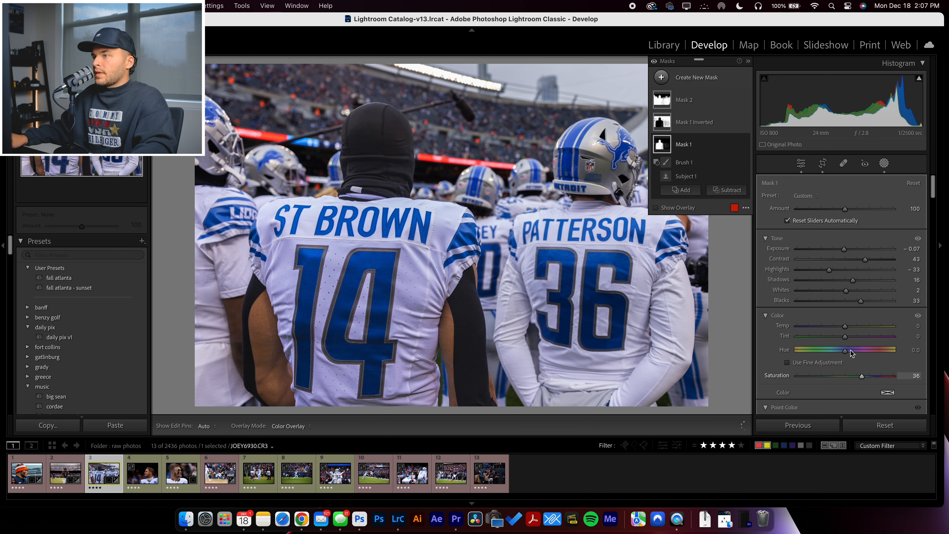
{"action": "left_click_drag", "start_coordinate": [845, 337], "coordinate": [846, 328]}
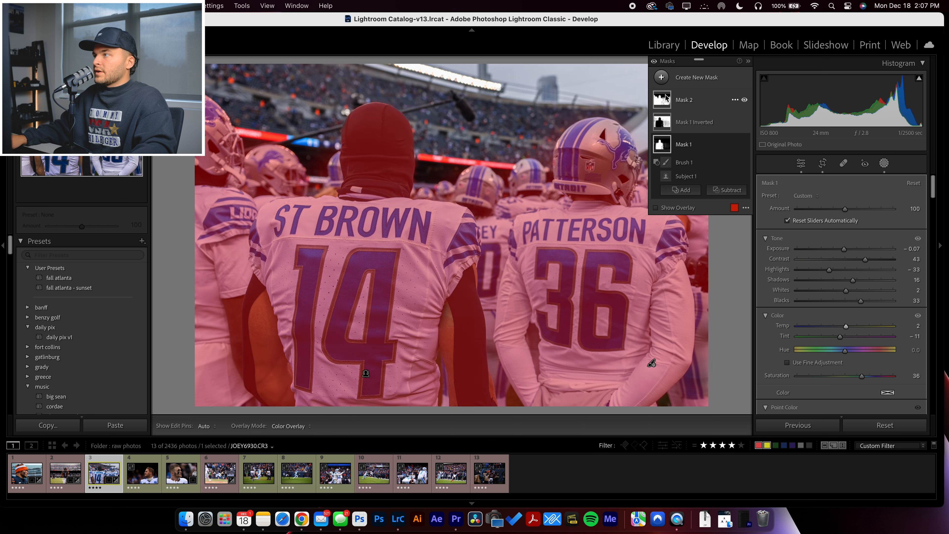
Set the inverted mask around player 14 to exposure −0.13, contrast 50, highlights −42, shadows 43, blacks −8, tint −7 and saturation −36
{"action": "left_click", "coordinate": [673, 124]}
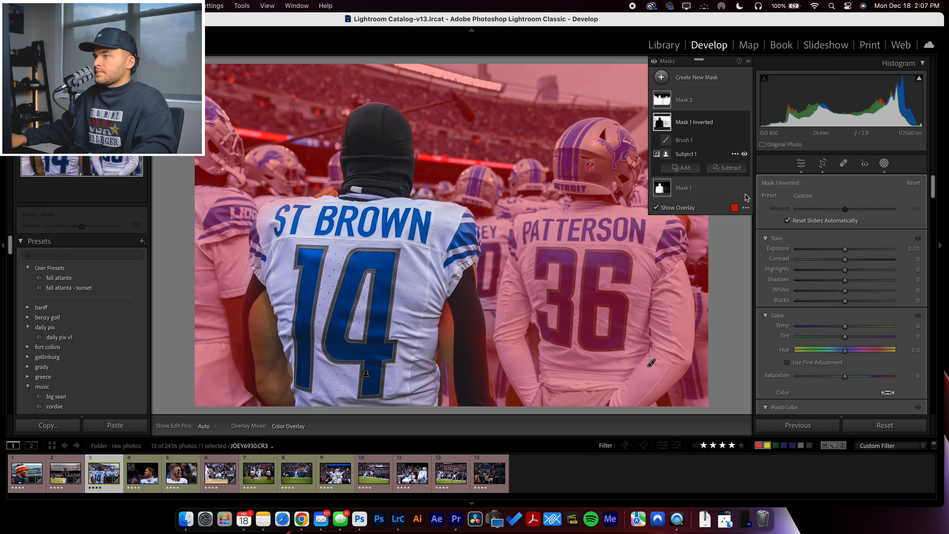
{"action": "left_click_drag", "start_coordinate": [849, 252], "coordinate": [835, 280]}
{"action": "left_click_drag", "start_coordinate": [845, 337], "coordinate": [842, 337]}
{"action": "mouse_move", "coordinate": [845, 301]}
{"action": "left_mouse_down"}
{"action": "mouse_move", "coordinate": [823, 300]}
{"action": "mouse_move", "coordinate": [874, 280]}
{"action": "mouse_move", "coordinate": [855, 280]}
{"action": "mouse_move", "coordinate": [878, 259]}
{"action": "mouse_move", "coordinate": [838, 248]}
{"action": "mouse_move", "coordinate": [870, 281]}
{"action": "mouse_move", "coordinate": [835, 301]}
{"action": "left_mouse_up"}
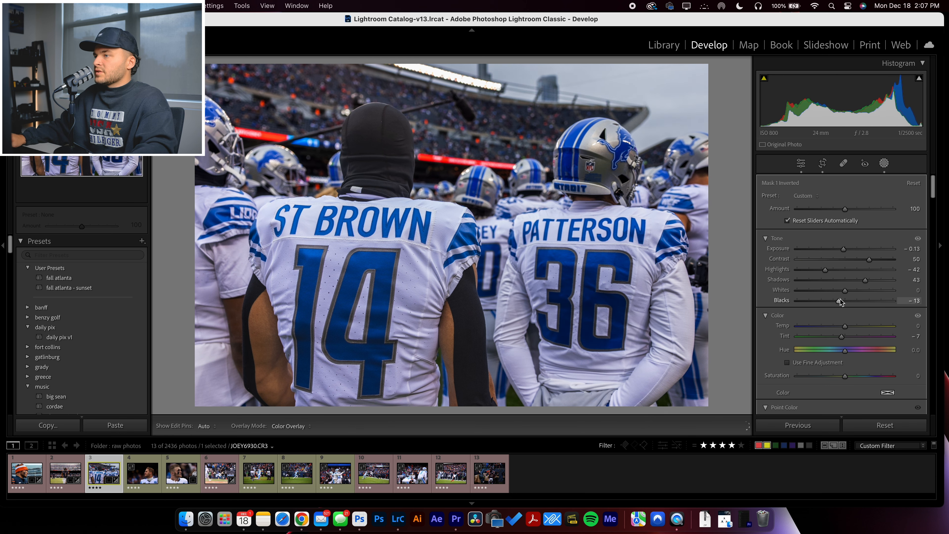
{"action": "left_click_drag", "start_coordinate": [839, 302], "coordinate": [841, 301]}
{"action": "left_click_drag", "start_coordinate": [825, 380], "coordinate": [829, 380]}
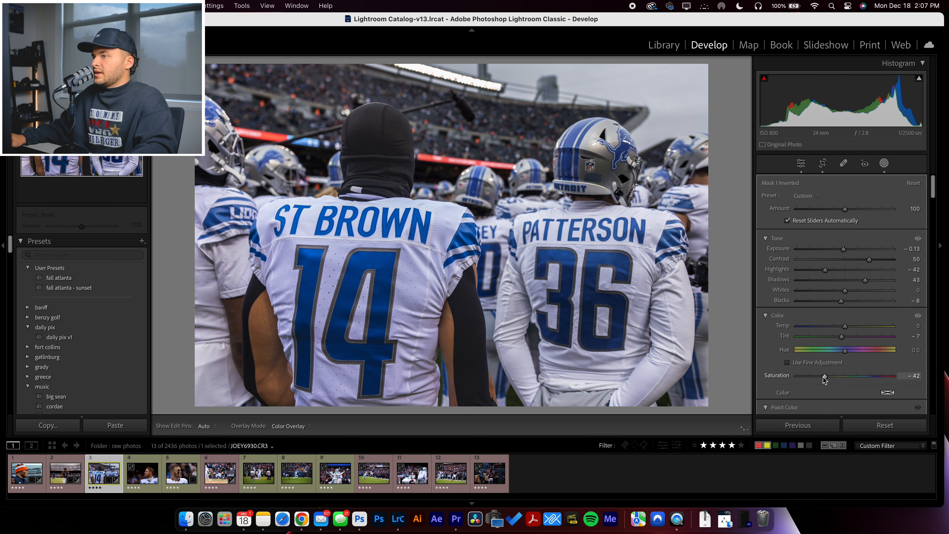
{"action": "left_click_drag", "start_coordinate": [825, 378], "coordinate": [825, 377]}
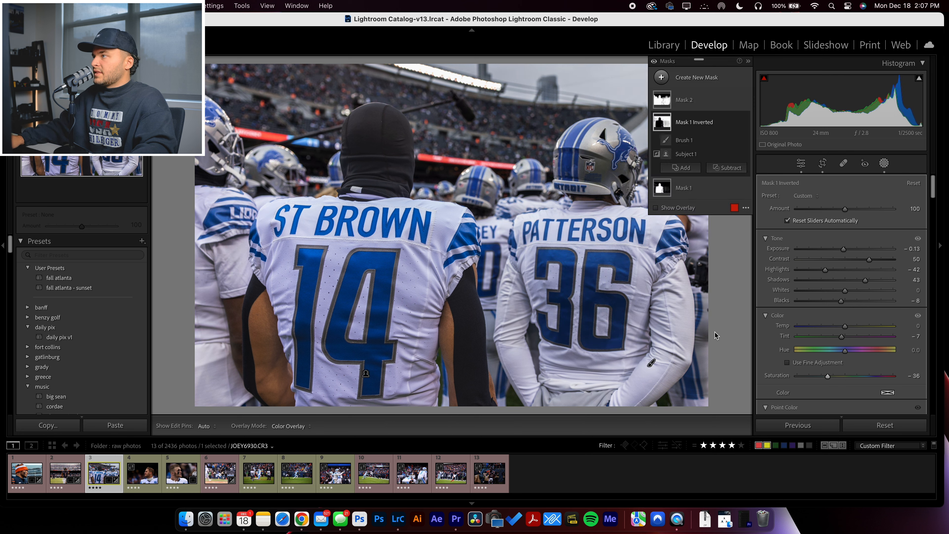
Set the mask covering all the players to contrast 28, highlights −5, shadows 1 and whites −2
{"action": "left_click", "coordinate": [681, 101]}
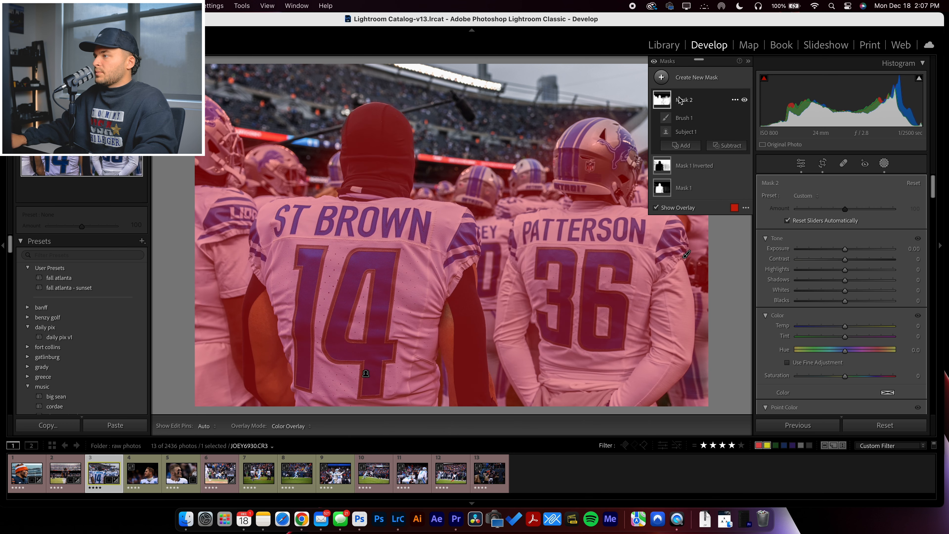
{"action": "left_click_drag", "start_coordinate": [881, 264], "coordinate": [857, 281]}
Duplicate and invert the all-players mask, and set the background to exposure −0.37, contrast 1, highlights −53, shadows −41 and whites −5
{"action": "right_click", "coordinate": [685, 101]}
{"action": "left_click", "coordinate": [711, 130]}
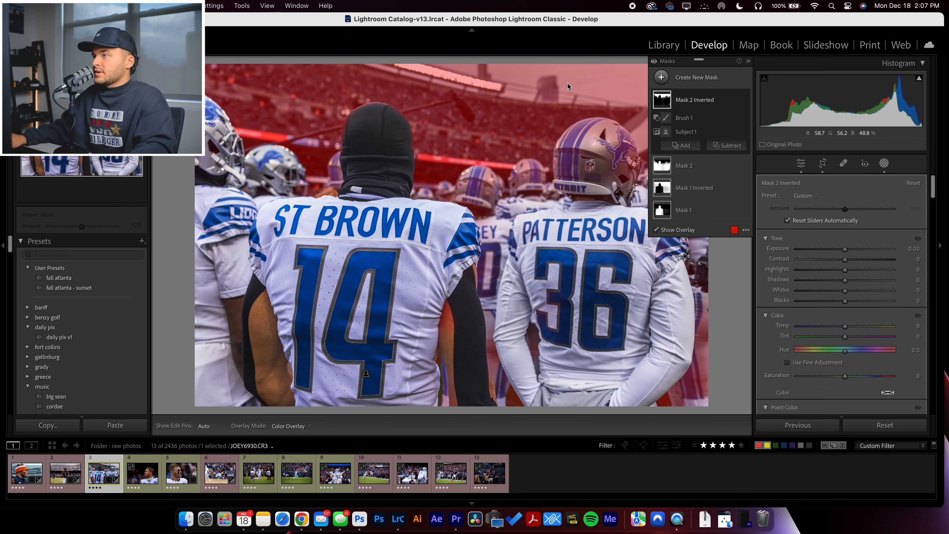
{"action": "left_click_drag", "start_coordinate": [845, 249], "coordinate": [826, 281]}
{"action": "left_click_drag", "start_coordinate": [845, 260], "coordinate": [796, 270]}
Set player 14's mask to exposure −0.23, highlights −75, shadows 19, whites 4 and tint −23
{"action": "left_click", "coordinate": [674, 214]}
{"action": "left_click_drag", "start_coordinate": [864, 281], "coordinate": [878, 283]}
{"action": "left_click_drag", "start_coordinate": [840, 336], "coordinate": [840, 337]}
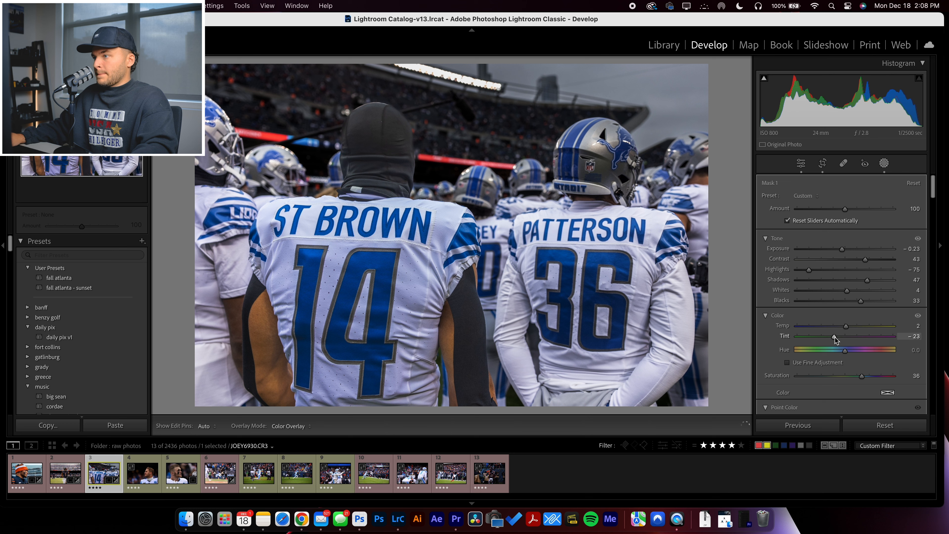
{"action": "left_click_drag", "start_coordinate": [835, 340], "coordinate": [835, 340]}
{"action": "mouse_move", "coordinate": [867, 280]}
{"action": "left_mouse_down"}
{"action": "mouse_move", "coordinate": [839, 284]}
{"action": "mouse_move", "coordinate": [854, 283]}
{"action": "left_mouse_up"}
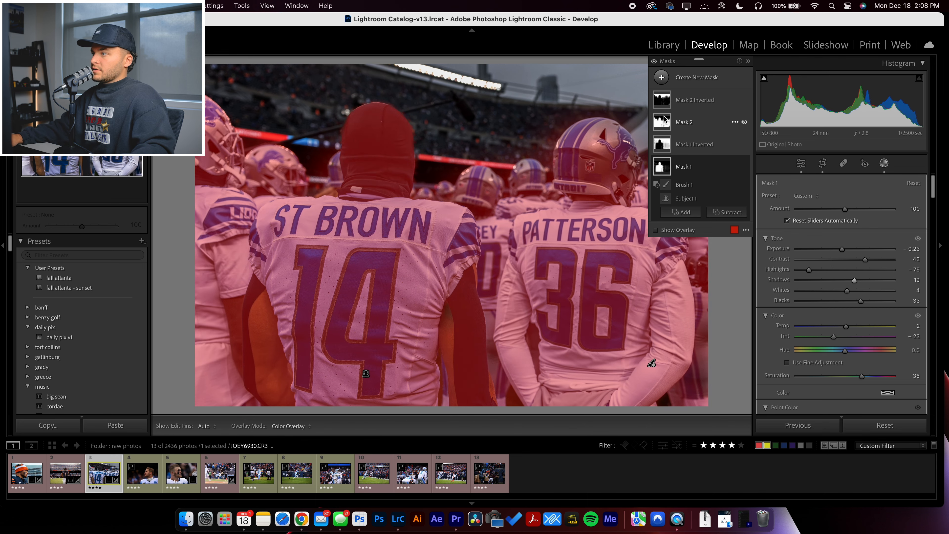
Readjust the tone of the inverted mask around player 14, and set the all-players mask's exposure to −0.02
{"action": "left_click", "coordinate": [665, 146]}
{"action": "mouse_move", "coordinate": [813, 290]}
{"action": "left_mouse_down"}
{"action": "mouse_move", "coordinate": [873, 280]}
{"action": "mouse_move", "coordinate": [819, 290]}
{"action": "mouse_move", "coordinate": [853, 289]}
{"action": "mouse_move", "coordinate": [817, 283]}
{"action": "mouse_move", "coordinate": [856, 279]}
{"action": "mouse_move", "coordinate": [845, 280]}
{"action": "mouse_move", "coordinate": [837, 252]}
{"action": "mouse_move", "coordinate": [846, 250]}
{"action": "left_mouse_up"}
{"action": "left_click", "coordinate": [667, 123]}
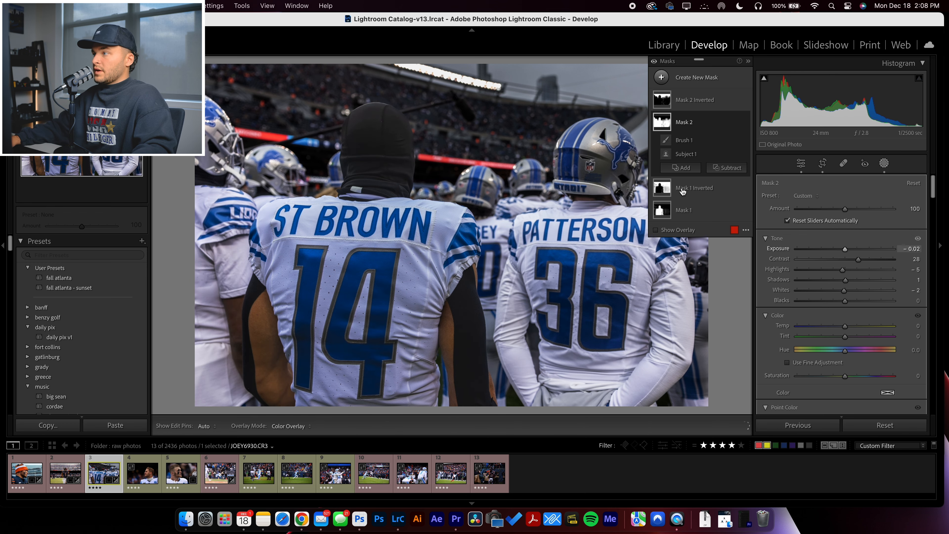
Brighten player 14's mask to exposure 0.19 and shadows 37, with whites at −3
{"action": "left_click", "coordinate": [685, 210]}
{"action": "left_click_drag", "start_coordinate": [853, 249], "coordinate": [848, 250]}
{"action": "mouse_move", "coordinate": [854, 280]}
{"action": "left_mouse_down"}
{"action": "mouse_move", "coordinate": [862, 281]}
{"action": "mouse_move", "coordinate": [827, 293]}
{"action": "mouse_move", "coordinate": [863, 283]}
{"action": "left_mouse_up"}
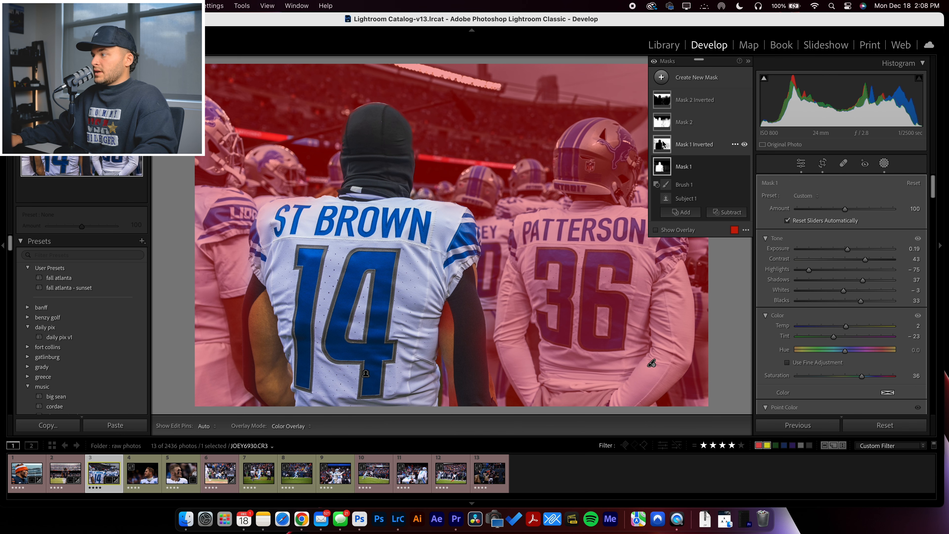
Soften the inverted mask around player 14 by setting its clarity to −33
{"action": "left_click", "coordinate": [664, 144]}
{"action": "scroll", "coordinate": [887, 338], "scroll_direction": "down", "scroll_amount": 15}
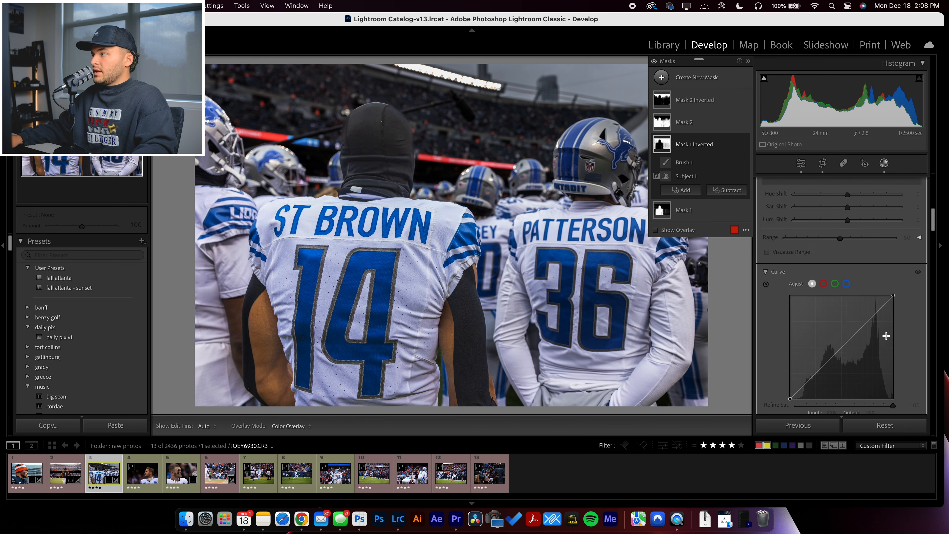
{"action": "scroll", "coordinate": [860, 314], "scroll_direction": "up", "scroll_amount": 1}
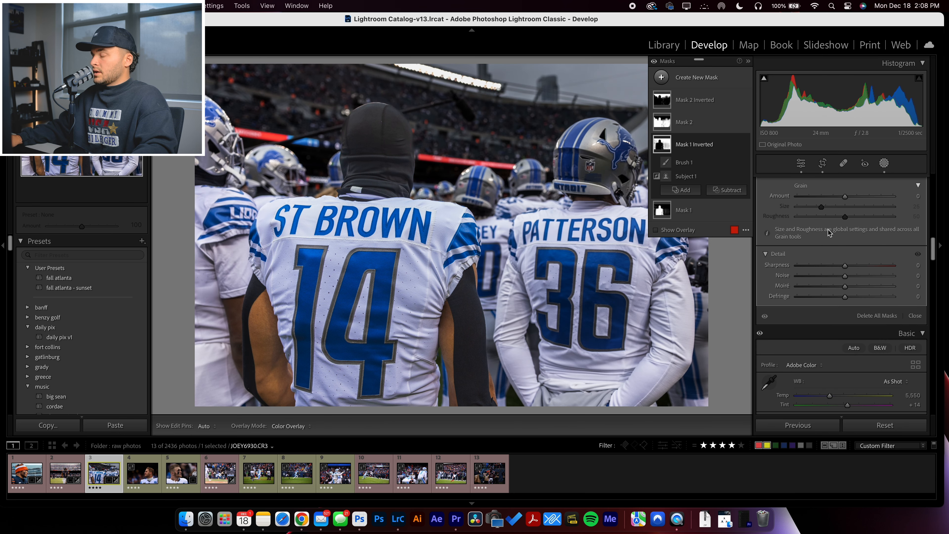
{"action": "scroll", "coordinate": [826, 239], "scroll_direction": "up", "scroll_amount": 10}
{"action": "scroll", "coordinate": [836, 268], "scroll_direction": "up", "scroll_amount": 2}
{"action": "scroll", "coordinate": [839, 288], "scroll_direction": "down", "scroll_amount": 8}
{"action": "scroll", "coordinate": [839, 304], "scroll_direction": "down", "scroll_amount": 5}
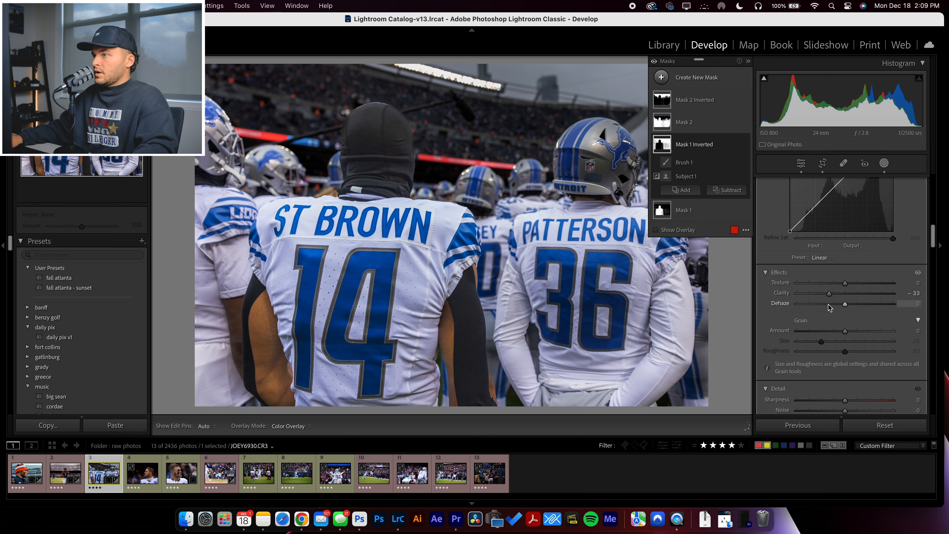
{"action": "scroll", "coordinate": [837, 296], "scroll_direction": "up", "scroll_amount": 8}
{"action": "scroll", "coordinate": [844, 287], "scroll_direction": "up", "scroll_amount": 4}
Set the inverted background mask to clarity −52 and dehaze 6, and bend its curve into a slight S shape
{"action": "left_click", "coordinate": [695, 99]}
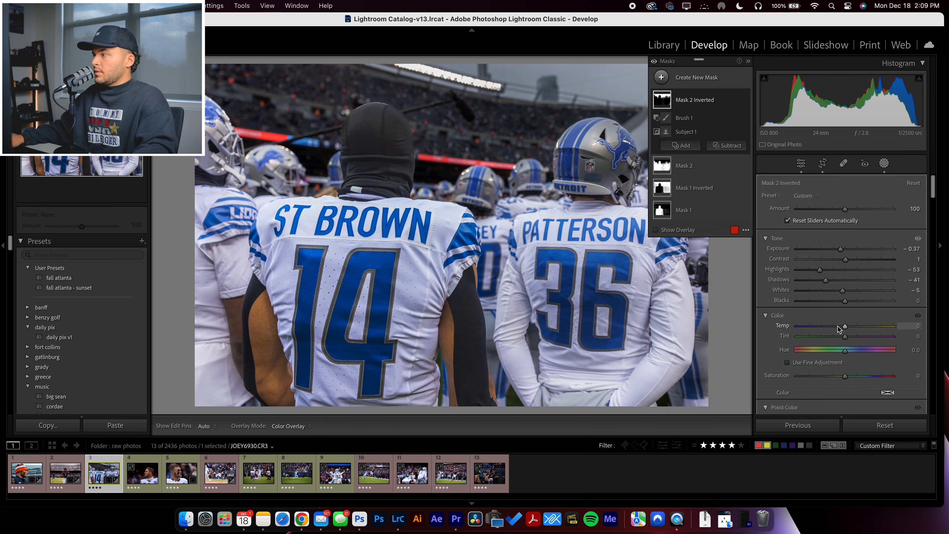
{"action": "scroll", "coordinate": [838, 329], "scroll_direction": "down", "scroll_amount": 6}
{"action": "scroll", "coordinate": [836, 331], "scroll_direction": "down", "scroll_amount": 5}
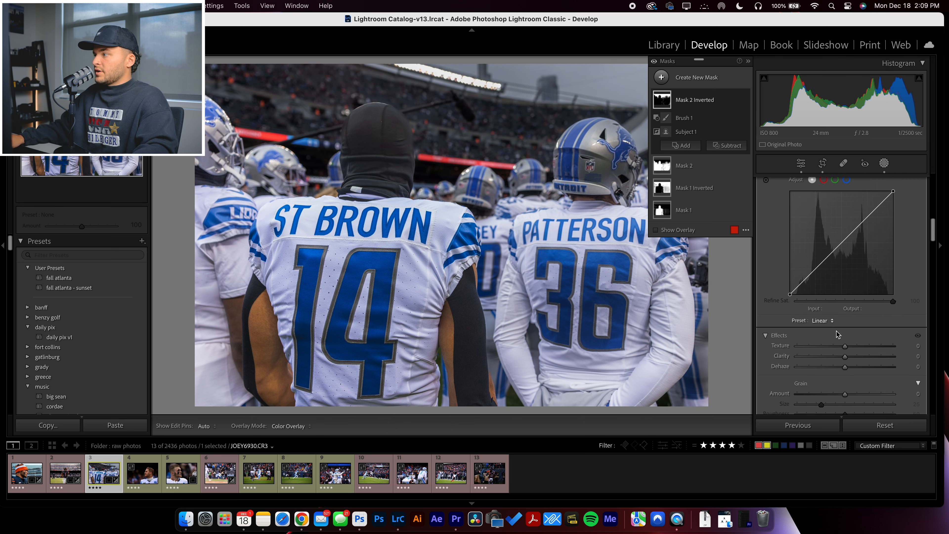
{"action": "left_click_drag", "start_coordinate": [825, 321], "coordinate": [848, 318]}
{"action": "scroll", "coordinate": [846, 300], "scroll_direction": "up", "scroll_amount": 3}
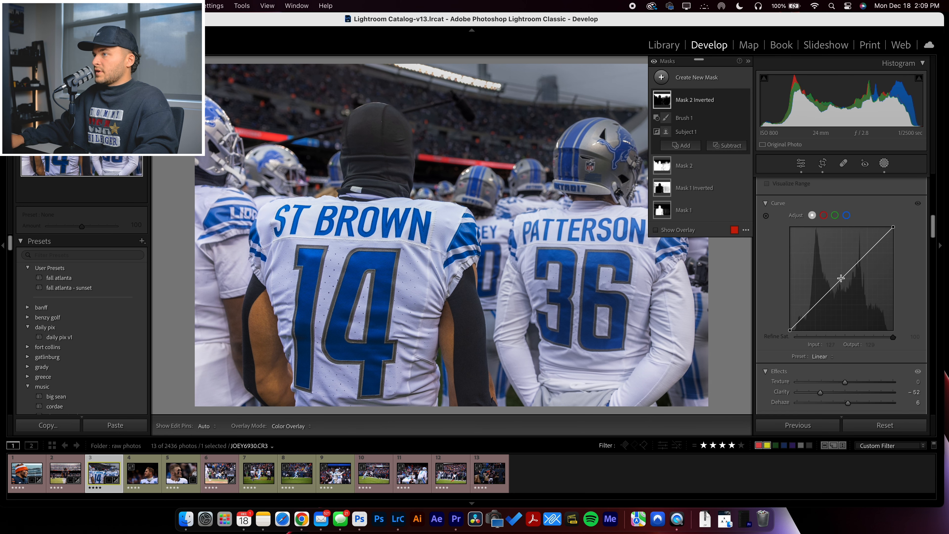
{"action": "left_click_drag", "start_coordinate": [815, 303], "coordinate": [818, 309]}
{"action": "left_click_drag", "start_coordinate": [855, 262], "coordinate": [869, 246]}
Set the clarity of player 14's mask to 11, compare the photo with its original, and close masking
{"action": "left_click", "coordinate": [665, 210]}
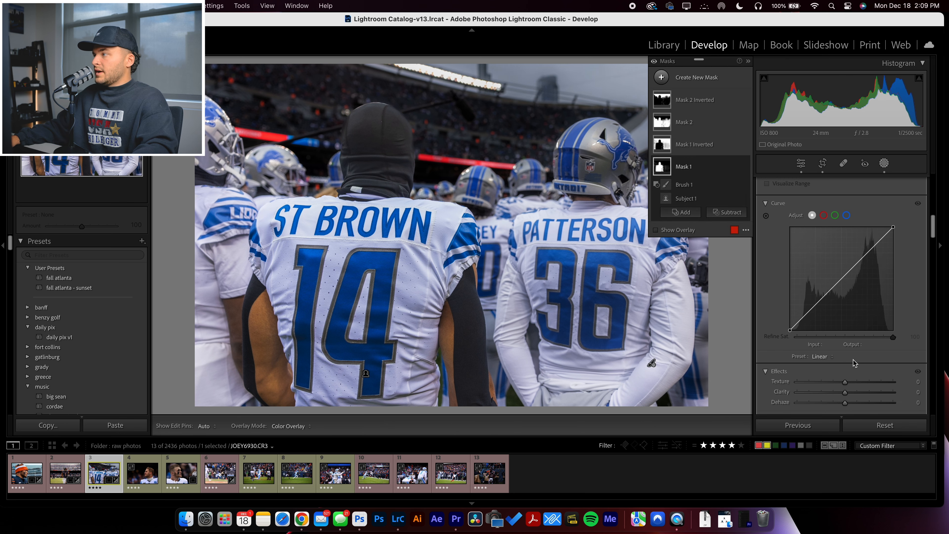
{"action": "scroll", "coordinate": [855, 336], "scroll_direction": "down", "scroll_amount": 10}
{"action": "scroll", "coordinate": [855, 347], "scroll_direction": "up", "scroll_amount": 5}
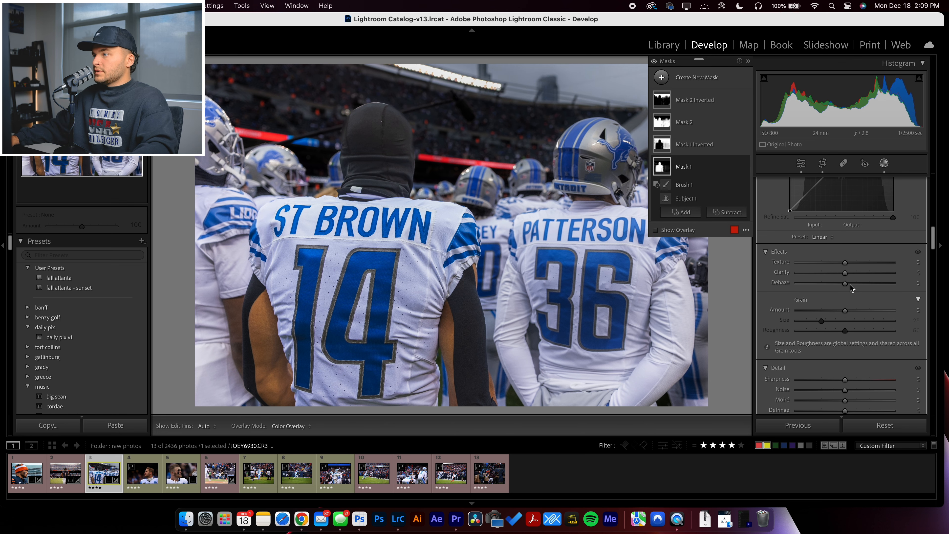
{"action": "key", "text": "backslash"}
{"action": "key", "text": "backslash"}
{"action": "key", "text": "backslash"}
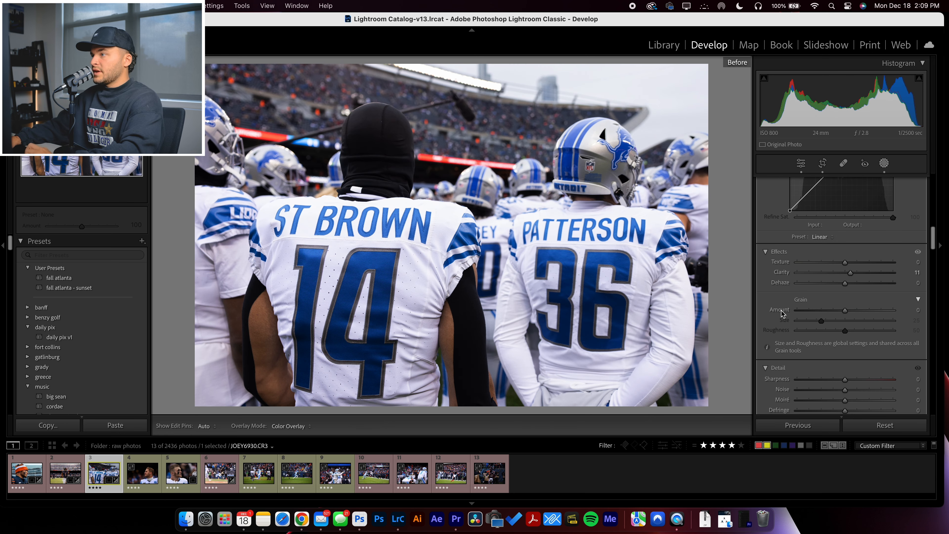
{"action": "key", "text": "backslash"}
{"action": "left_click", "coordinate": [882, 165]}
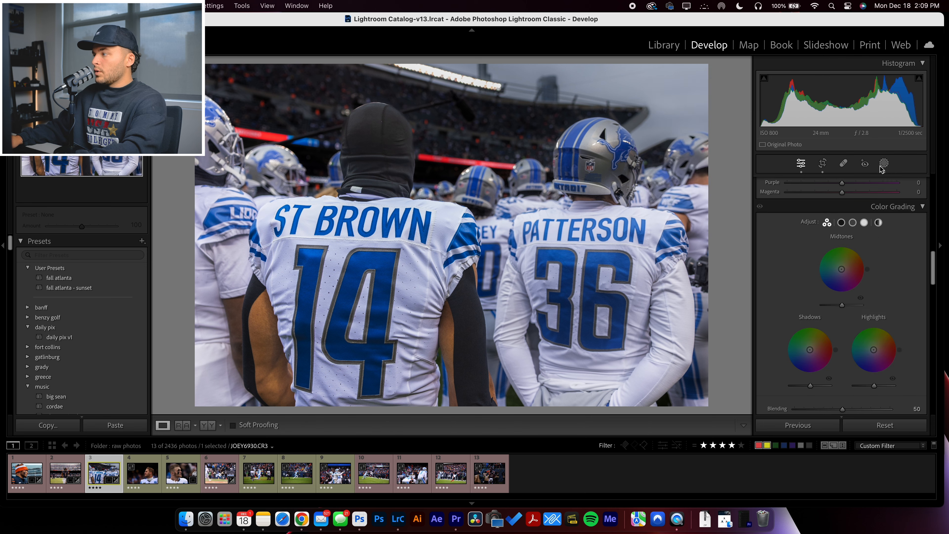
Adjust the photo's blues in the Color Mixer to saturation +15, hue −7 and luminance +19
{"action": "scroll", "coordinate": [890, 344], "scroll_direction": "down", "scroll_amount": 10}
{"action": "scroll", "coordinate": [885, 345], "scroll_direction": "up", "scroll_amount": 10}
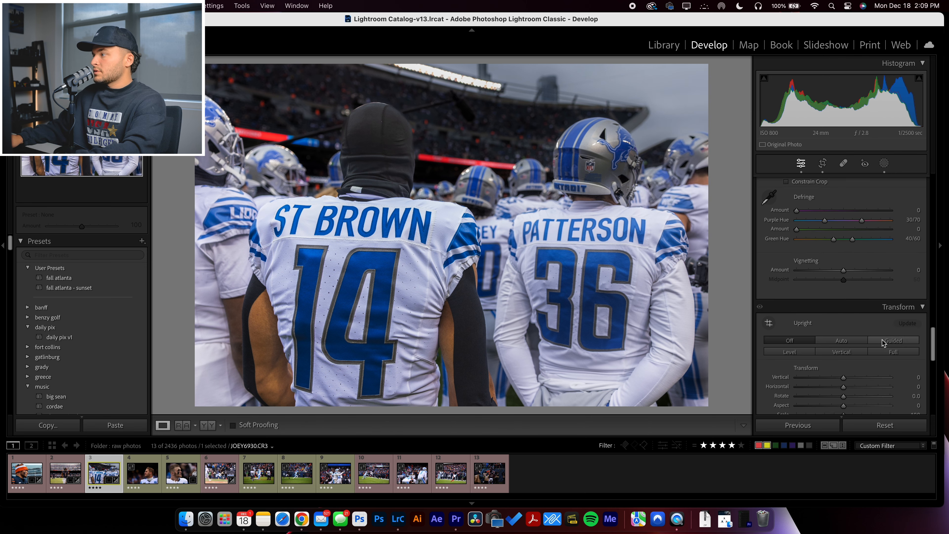
{"action": "scroll", "coordinate": [871, 339], "scroll_direction": "down", "scroll_amount": 1}
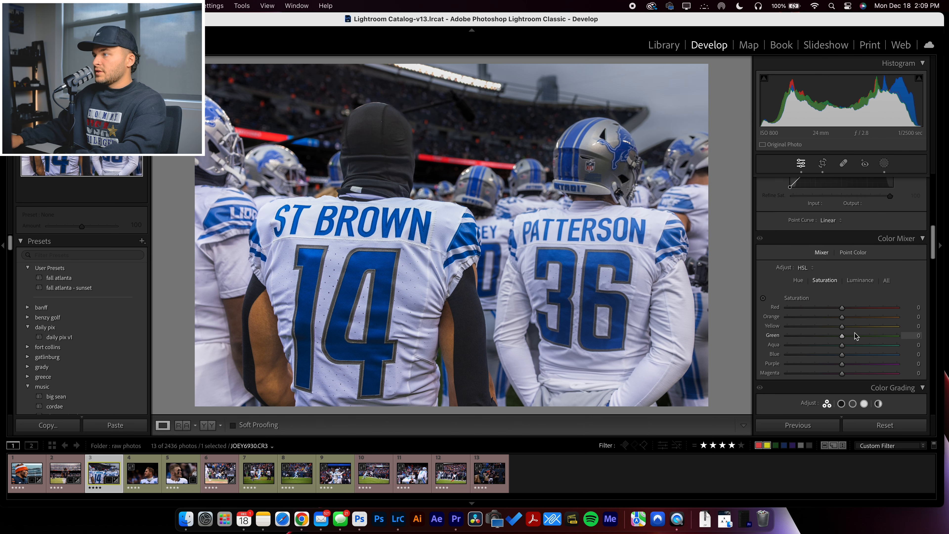
{"action": "left_click_drag", "start_coordinate": [867, 353], "coordinate": [853, 356]}
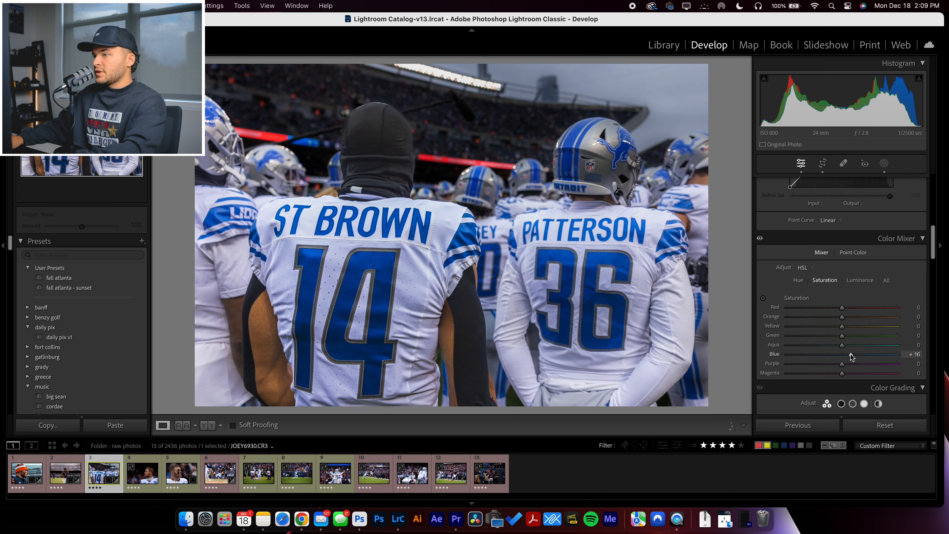
{"action": "left_click", "coordinate": [798, 281]}
{"action": "left_click_drag", "start_coordinate": [837, 356], "coordinate": [839, 357]}
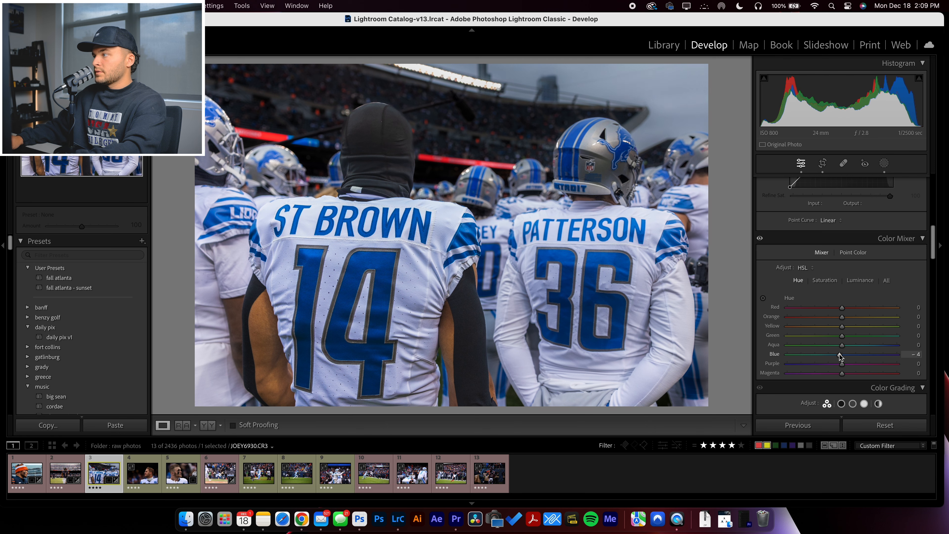
{"action": "left_click", "coordinate": [860, 280]}
{"action": "mouse_move", "coordinate": [842, 354]}
{"action": "left_mouse_down"}
{"action": "mouse_move", "coordinate": [878, 357]}
{"action": "mouse_move", "coordinate": [854, 356]}
{"action": "left_mouse_up"}
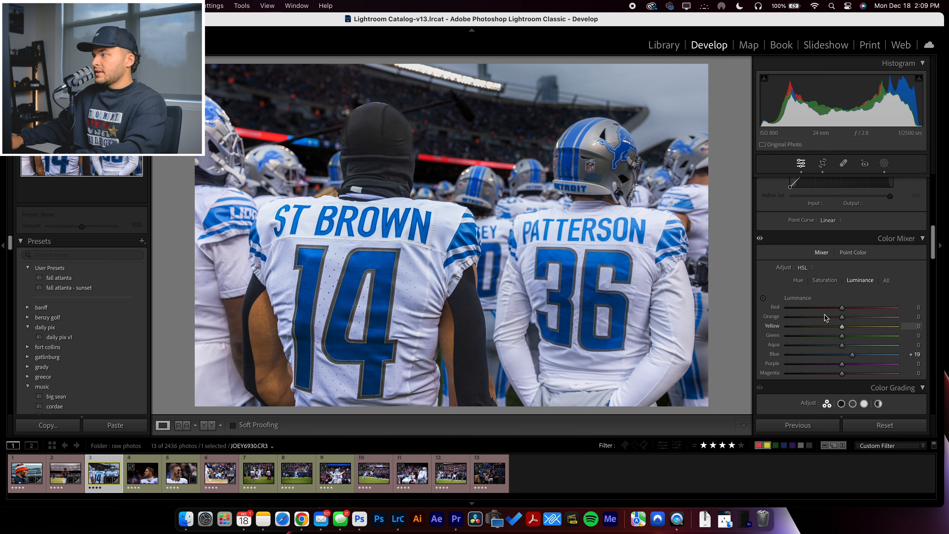
Set Color Mixer saturation to red −78, orange −55, yellow −46, green −40, aqua −42, blue +33, purple −38 and magenta −37
{"action": "left_click", "coordinate": [823, 283]}
{"action": "left_click_drag", "start_coordinate": [834, 308], "coordinate": [776, 309]}
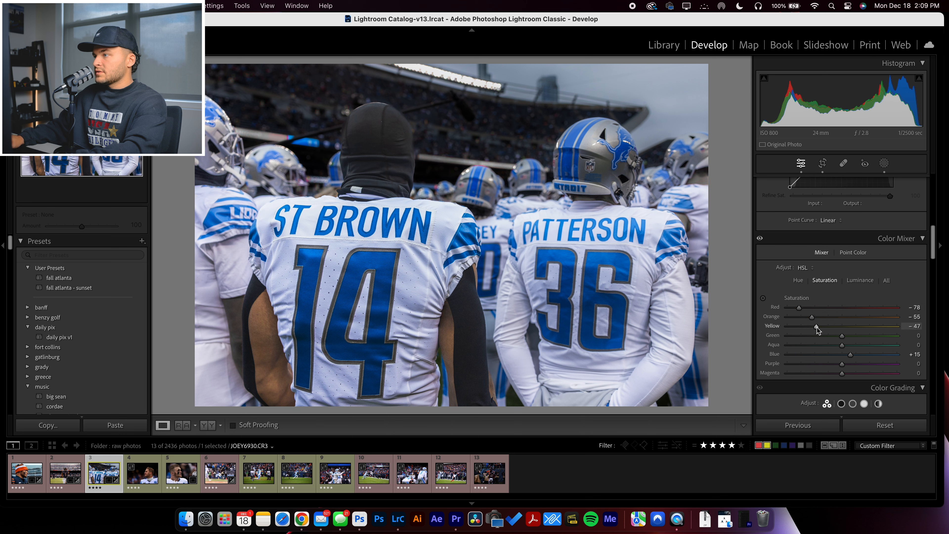
{"action": "left_click", "coordinate": [821, 366]}
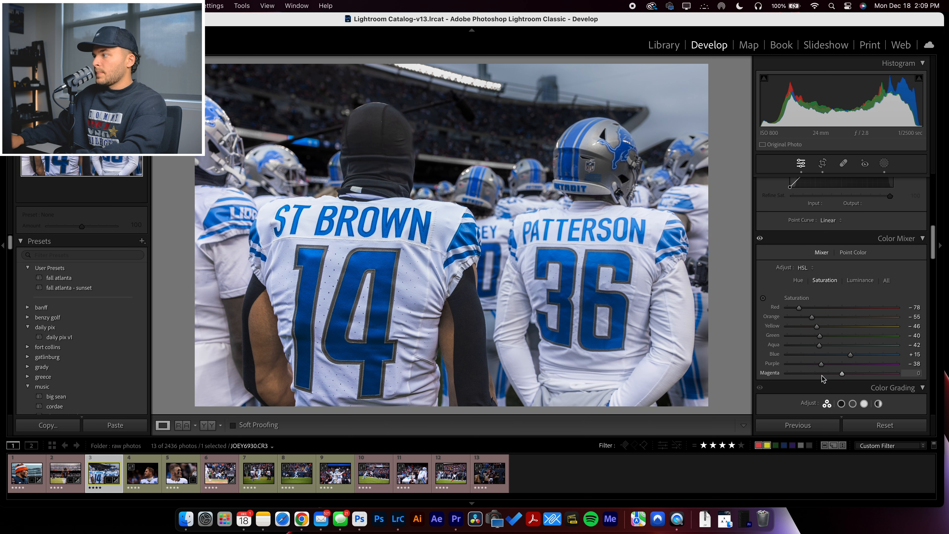
{"action": "left_click", "coordinate": [859, 354]}
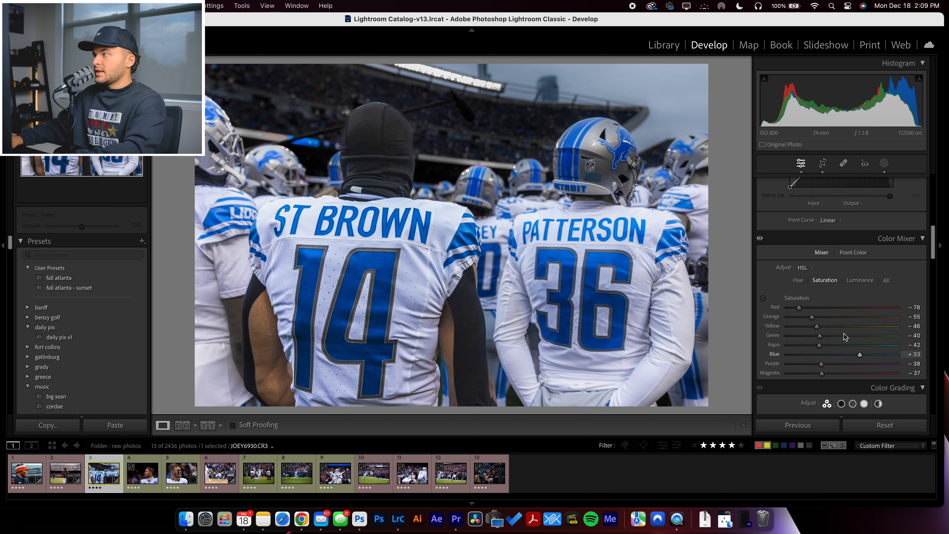
Compare the photo with its original version and set the orange saturation to −23 to restore the skin tones
{"action": "left_click", "coordinate": [798, 281]}
{"action": "key", "text": "backslash"}
{"action": "key", "text": "backslash"}
{"action": "key", "text": "backslash"}
{"action": "key", "text": "backslash"}
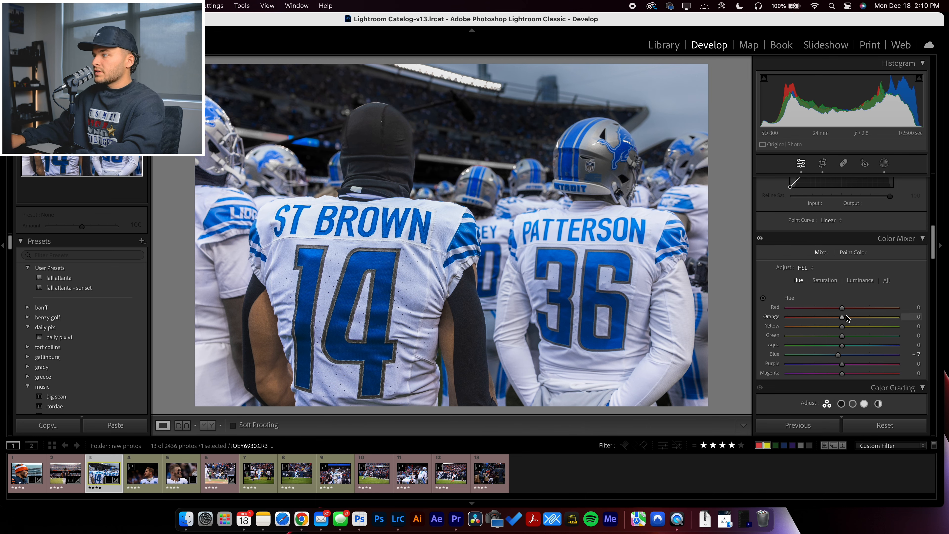
{"action": "key", "text": "backslash"}
{"action": "left_click", "coordinate": [825, 281]}
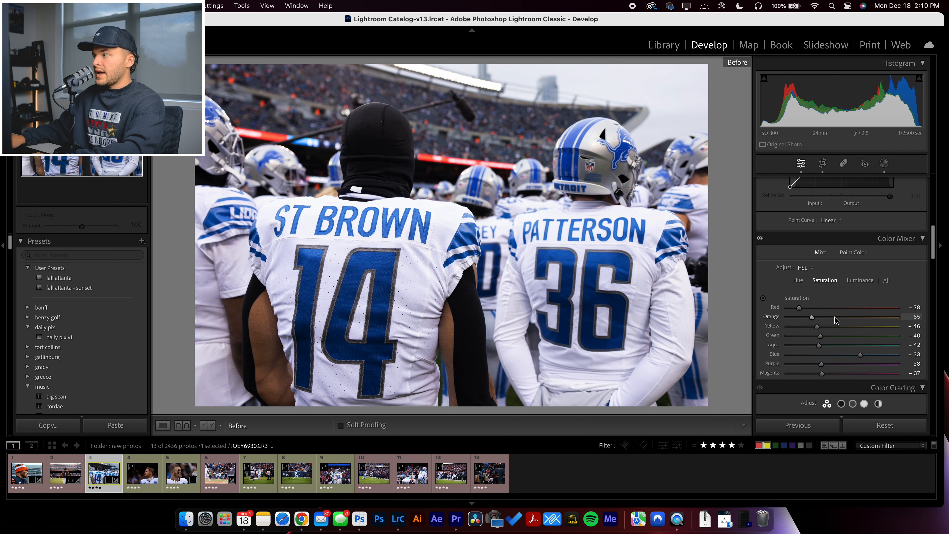
{"action": "left_click_drag", "start_coordinate": [811, 318], "coordinate": [825, 317]}
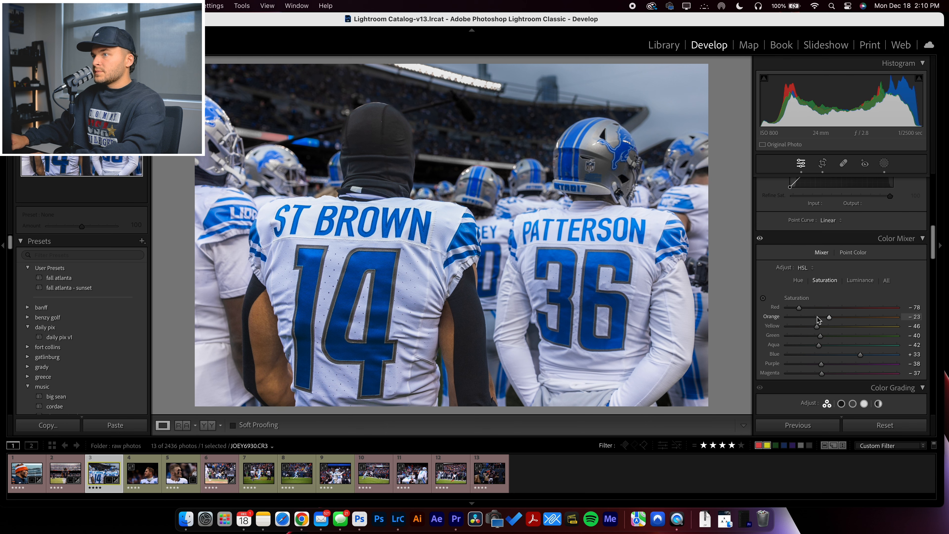
{"action": "key", "text": "backslash"}
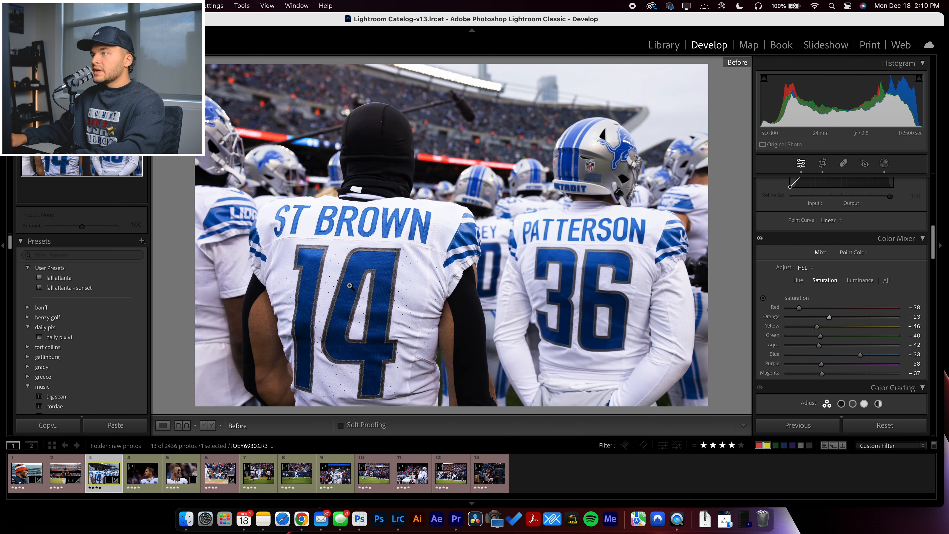
{"action": "key", "text": "backslash"}
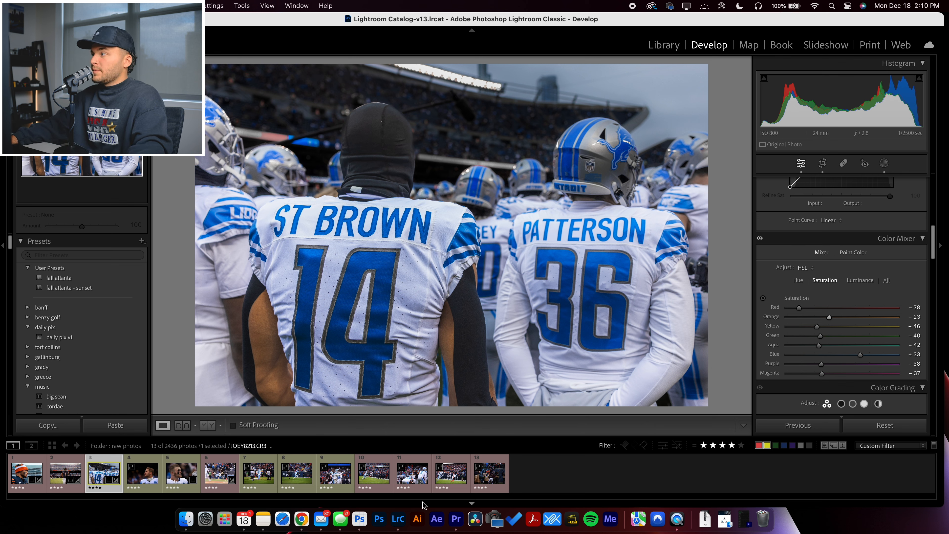
Shape the photo's overall tone curve with anchor points, including input 60 to output 59, 89 to 98 and 130 to 129
{"action": "left_click", "coordinate": [886, 166]}
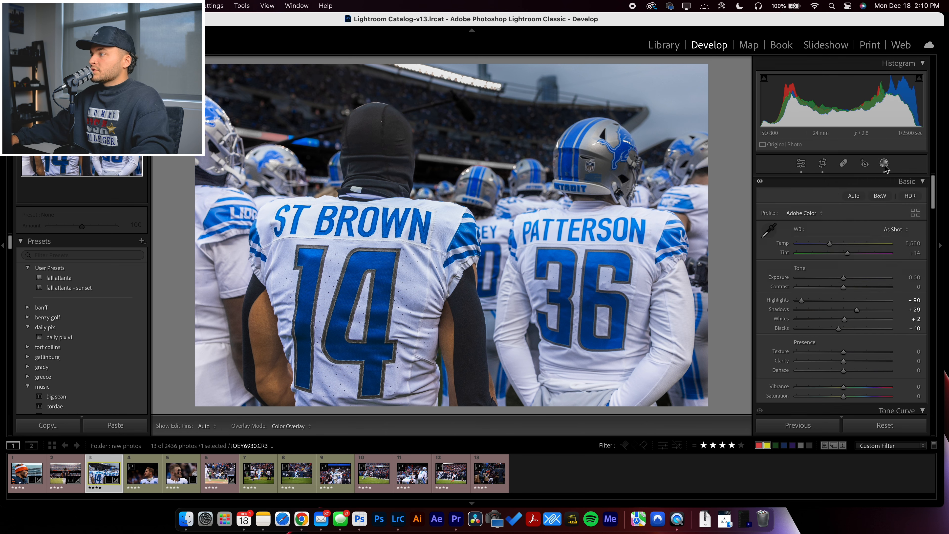
{"action": "left_click", "coordinate": [884, 162]}
{"action": "scroll", "coordinate": [880, 273], "scroll_direction": "down", "scroll_amount": 9}
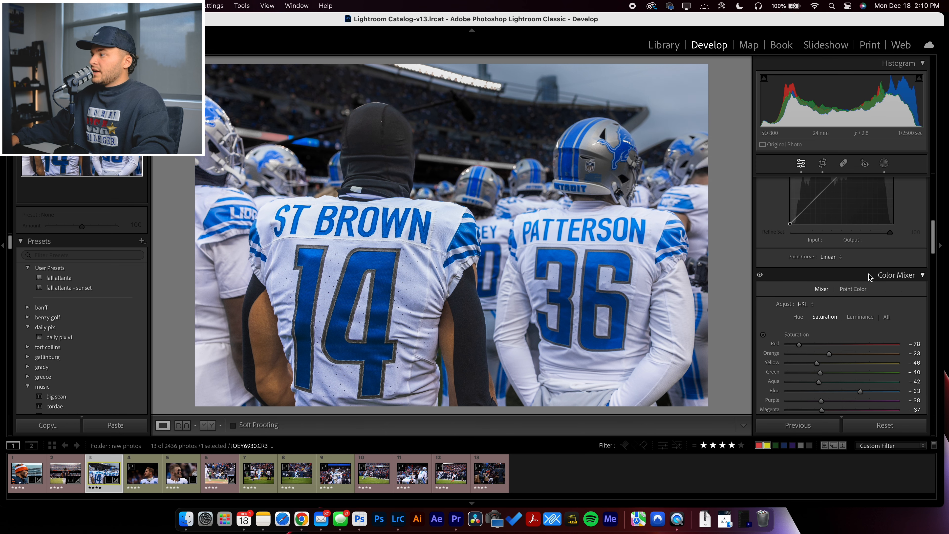
{"action": "scroll", "coordinate": [860, 285], "scroll_direction": "up", "scroll_amount": 4}
{"action": "left_click_drag", "start_coordinate": [815, 336], "coordinate": [814, 337]}
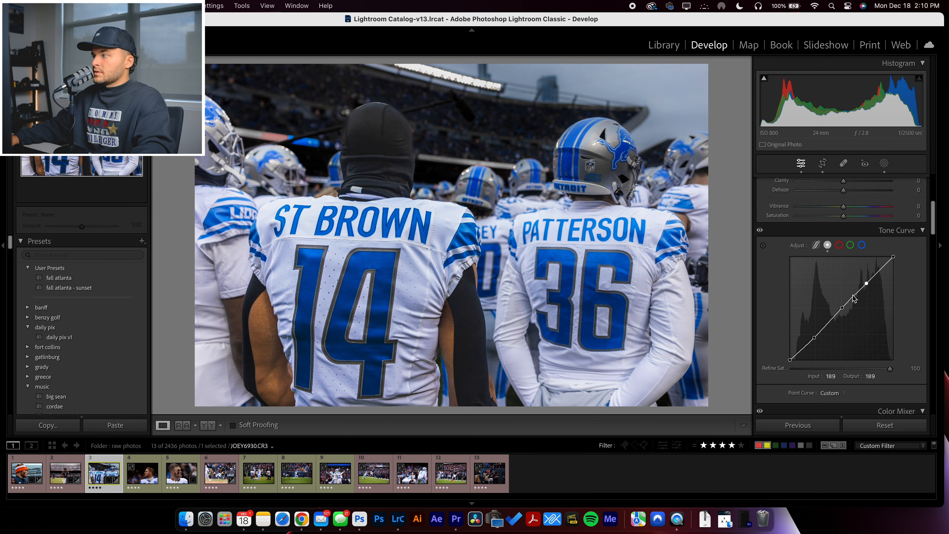
{"action": "left_click", "coordinate": [827, 324]}
{"action": "left_click_drag", "start_coordinate": [828, 325], "coordinate": [826, 324]}
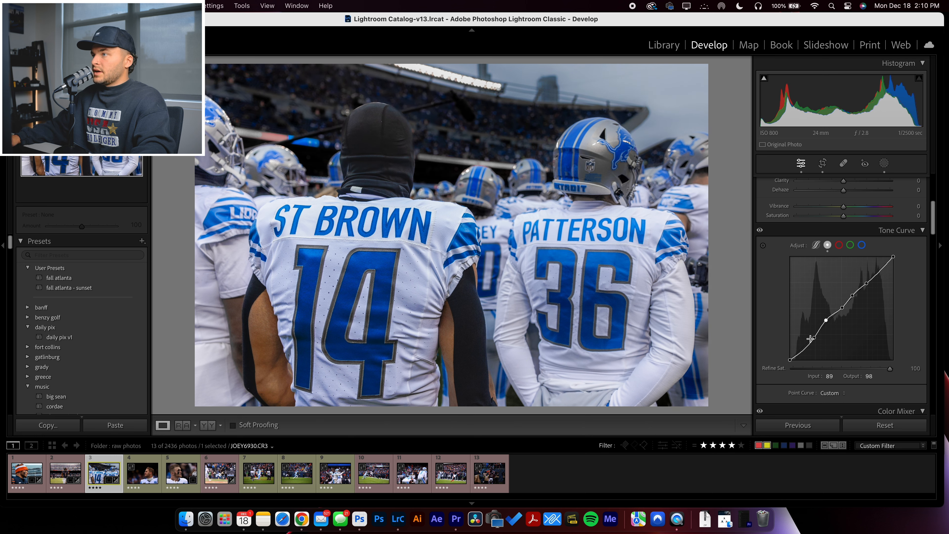
{"action": "left_click_drag", "start_coordinate": [802, 352], "coordinate": [814, 337]}
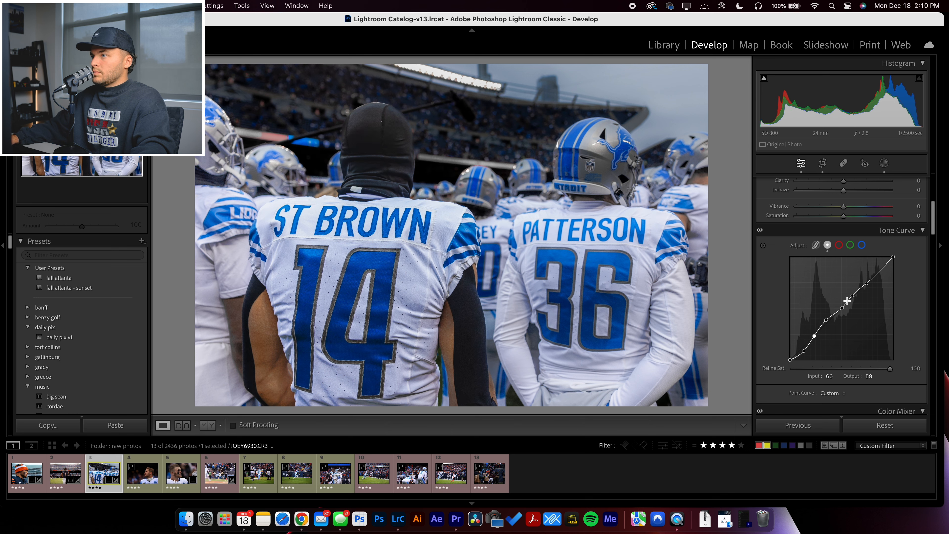
{"action": "left_click_drag", "start_coordinate": [842, 307], "coordinate": [841, 306]}
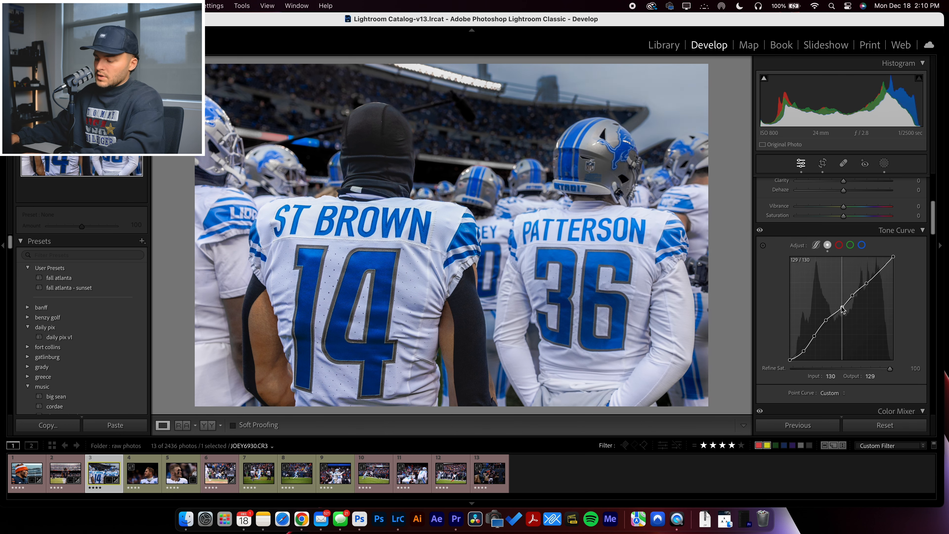
Compare the edited Lions group photo with its original version
{"action": "key", "text": "backslash"}
{"action": "key", "text": "backslash"}
{"action": "key", "text": "backslash"}
{"action": "key", "text": "backslash"}
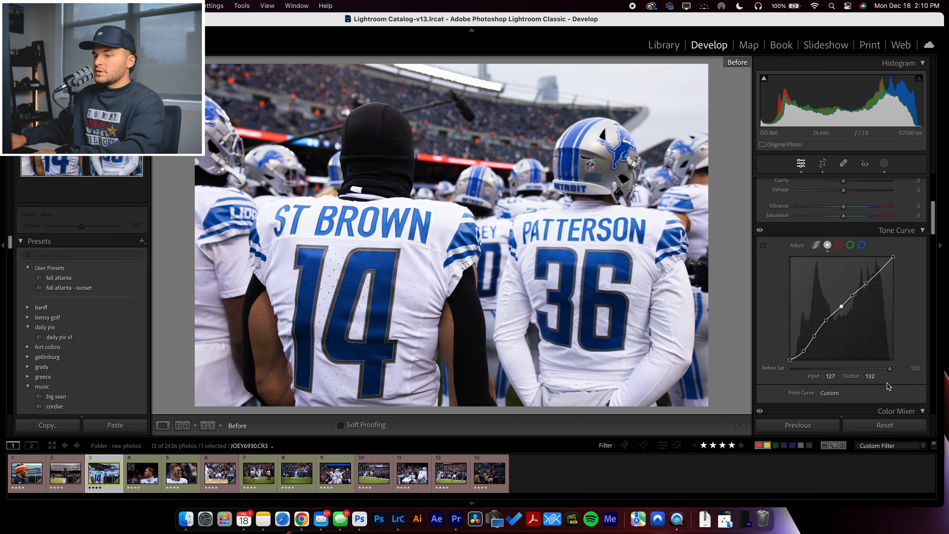
Open the bearded player's profile photo JOEY6951.CR3 and create a subject mask plus an inverted duplicate for the background
{"action": "left_click", "coordinate": [142, 482]}
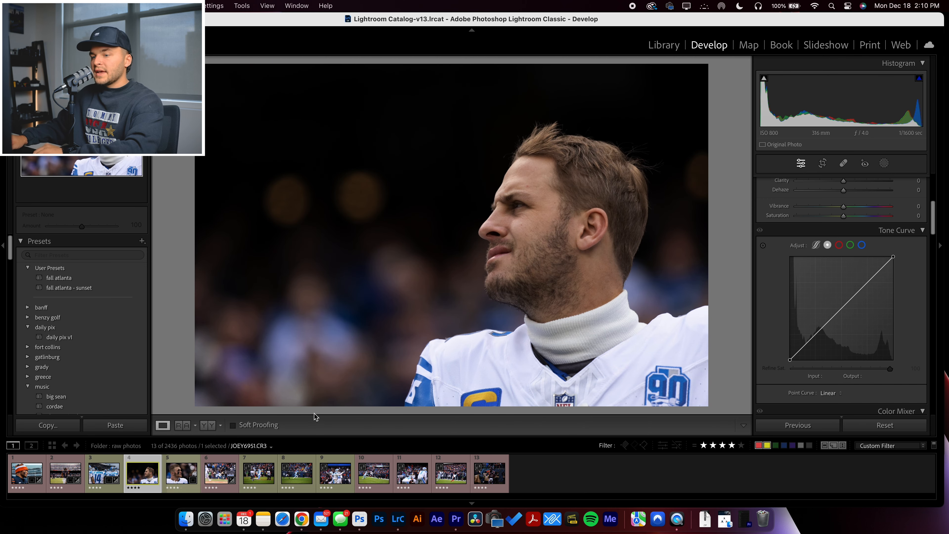
{"action": "left_click", "coordinate": [188, 478]}
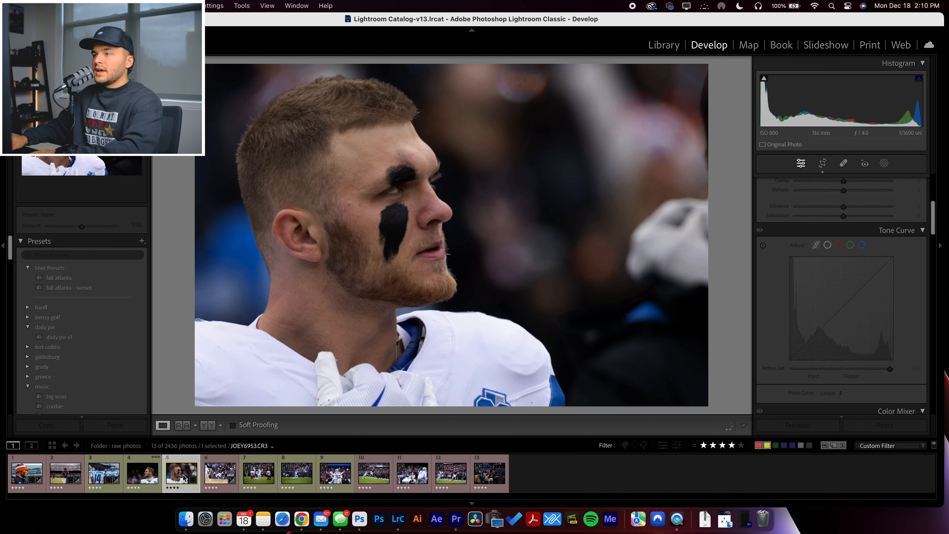
{"action": "left_click", "coordinate": [141, 479]}
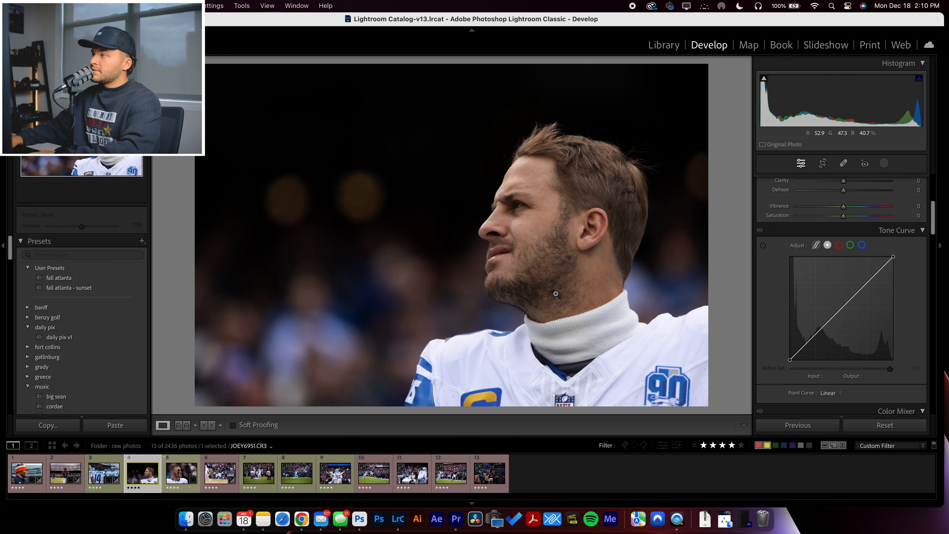
{"action": "left_click", "coordinate": [885, 163]}
{"action": "left_click", "coordinate": [783, 207]}
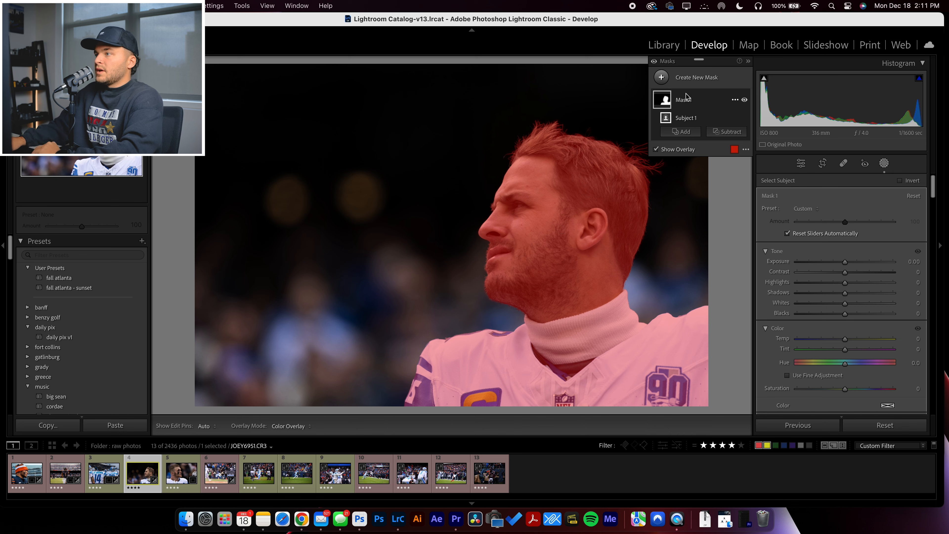
{"action": "right_click", "coordinate": [684, 103]}
{"action": "left_click", "coordinate": [744, 132]}
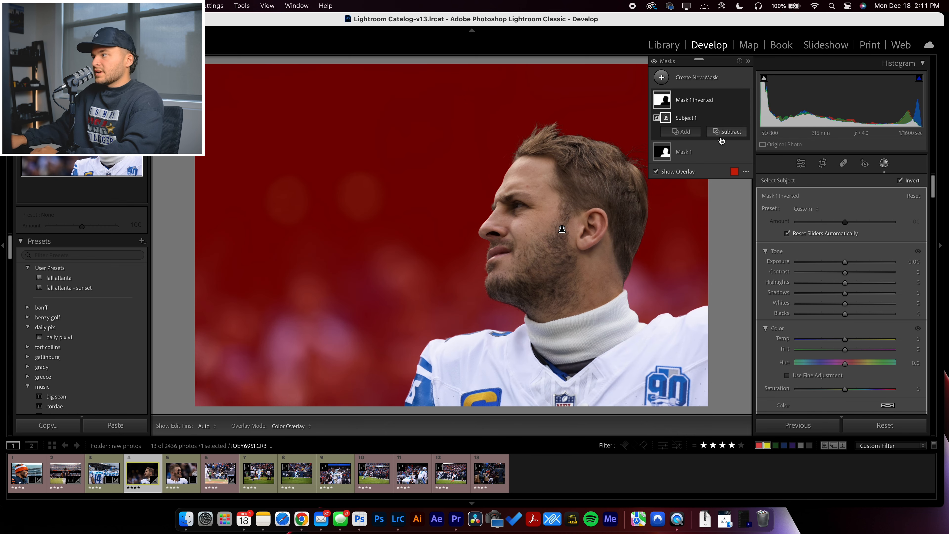
Set the whole photo's highlights to +8, shadows −8, whites +7, blacks +2 and vibrance +29
{"action": "left_click", "coordinate": [884, 163]}
{"action": "left_click_drag", "start_coordinate": [843, 310], "coordinate": [845, 330]}
{"action": "left_click_drag", "start_coordinate": [848, 387], "coordinate": [862, 388]}
In the Color Mixer, set orange saturation to +31, blue saturation to +33 and blue hue to −11
{"action": "scroll", "coordinate": [853, 383], "scroll_direction": "down", "scroll_amount": 5}
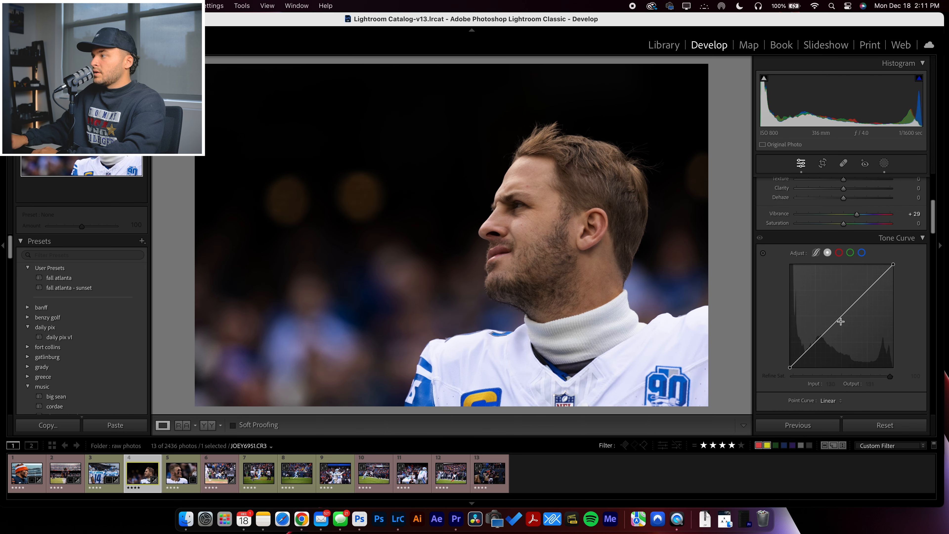
{"action": "scroll", "coordinate": [841, 321], "scroll_direction": "down", "scroll_amount": 3}
{"action": "scroll", "coordinate": [844, 327], "scroll_direction": "down", "scroll_amount": 3}
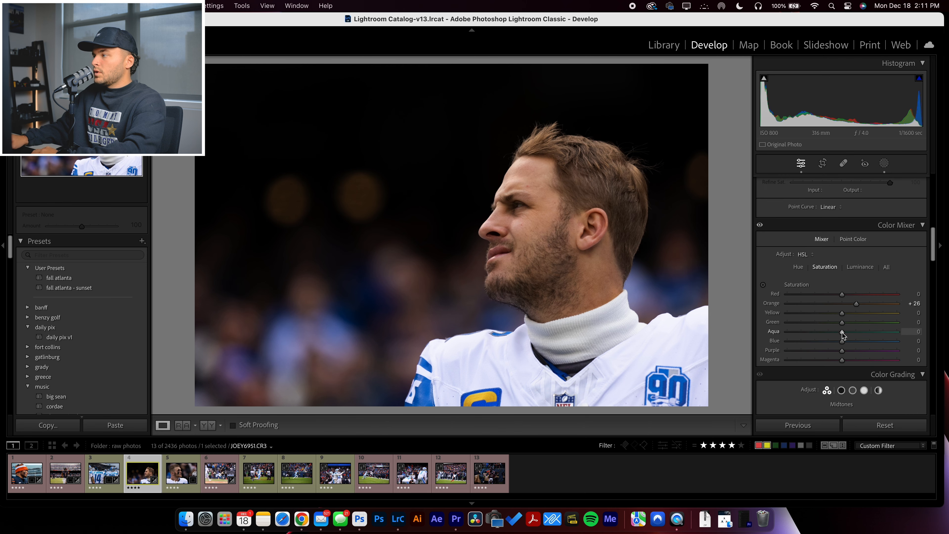
{"action": "left_click_drag", "start_coordinate": [842, 341], "coordinate": [873, 342]}
{"action": "left_click", "coordinate": [799, 268]}
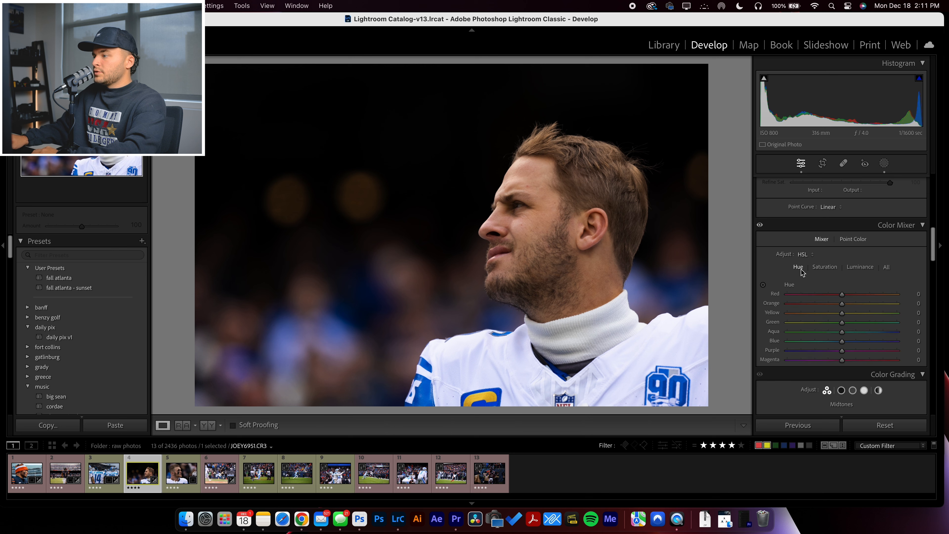
{"action": "left_click_drag", "start_coordinate": [837, 344], "coordinate": [834, 341]}
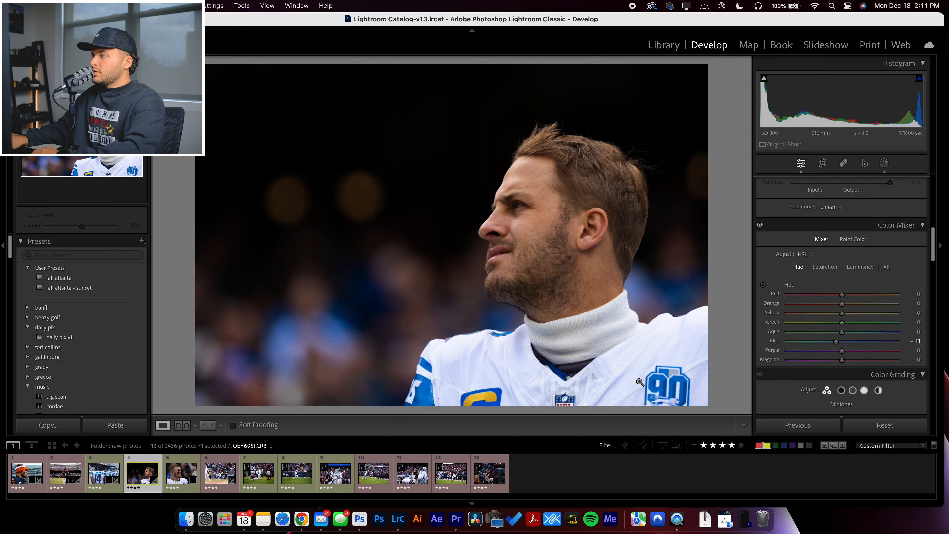
{"action": "left_click", "coordinate": [825, 270]}
{"action": "left_click_drag", "start_coordinate": [857, 304], "coordinate": [868, 304]}
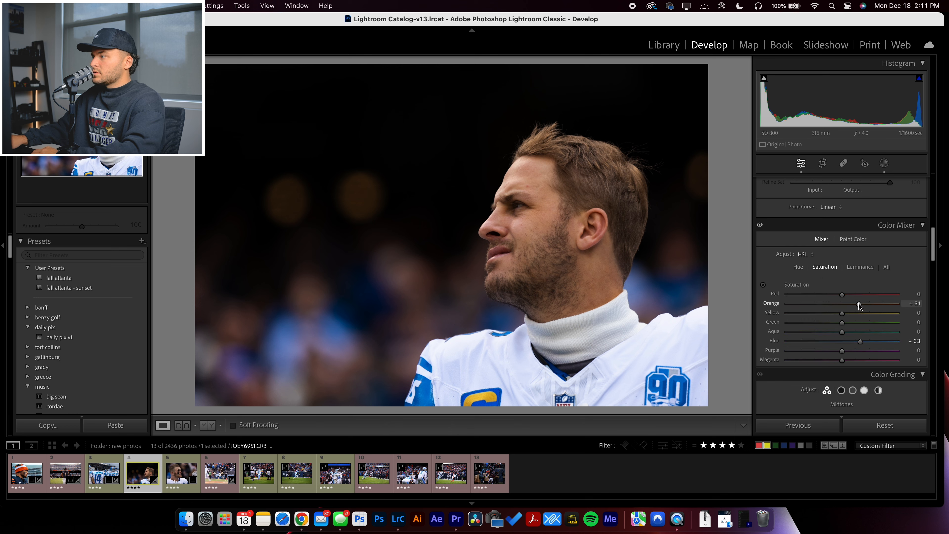
Set the Color Mixer luminance to −8 for orange and −36 for blue
{"action": "left_click", "coordinate": [860, 267]}
{"action": "mouse_move", "coordinate": [842, 304]}
{"action": "left_mouse_down"}
{"action": "mouse_move", "coordinate": [827, 302]}
{"action": "mouse_move", "coordinate": [839, 301]}
{"action": "left_mouse_up"}
{"action": "left_click", "coordinate": [857, 341]}
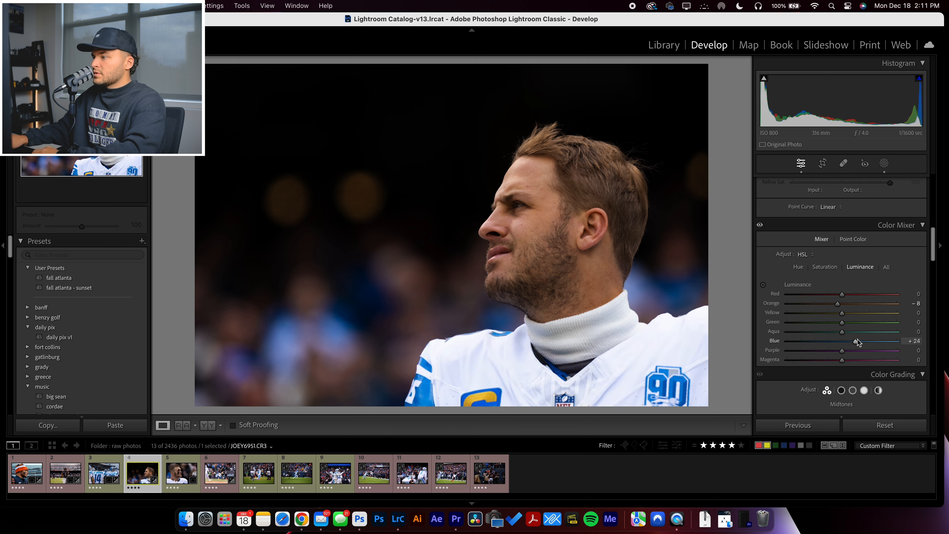
{"action": "left_click_drag", "start_coordinate": [850, 342], "coordinate": [825, 346]}
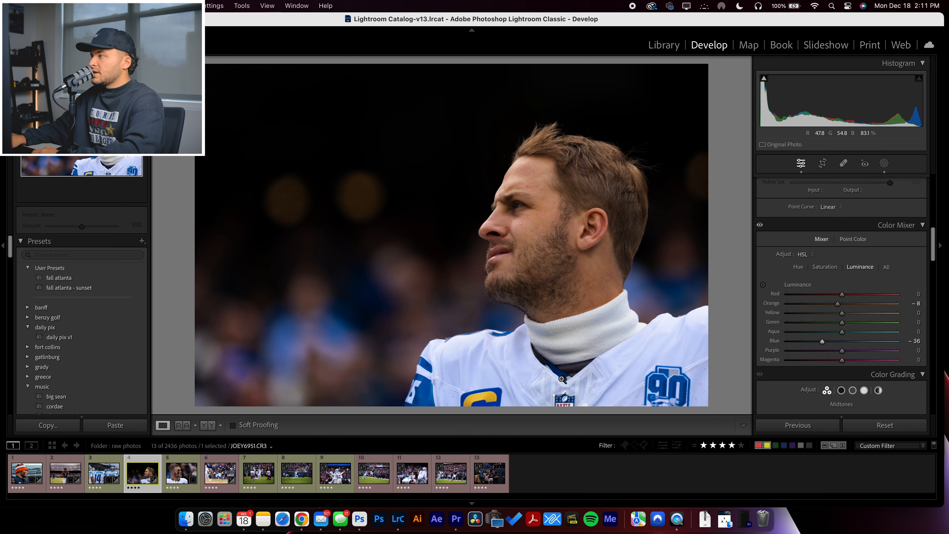
Crop the profile photo slightly tighter around the player, trimming the empty space above and in front of him
{"action": "left_click", "coordinate": [823, 162]}
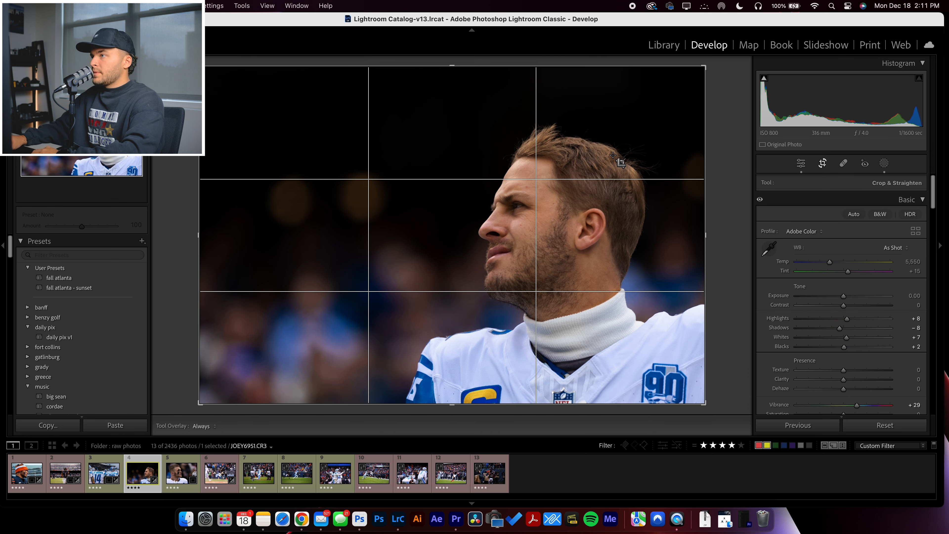
{"action": "left_click_drag", "start_coordinate": [439, 64], "coordinate": [440, 84]}
{"action": "left_click_drag", "start_coordinate": [488, 127], "coordinate": [467, 126]}
{"action": "key", "text": "Return"}
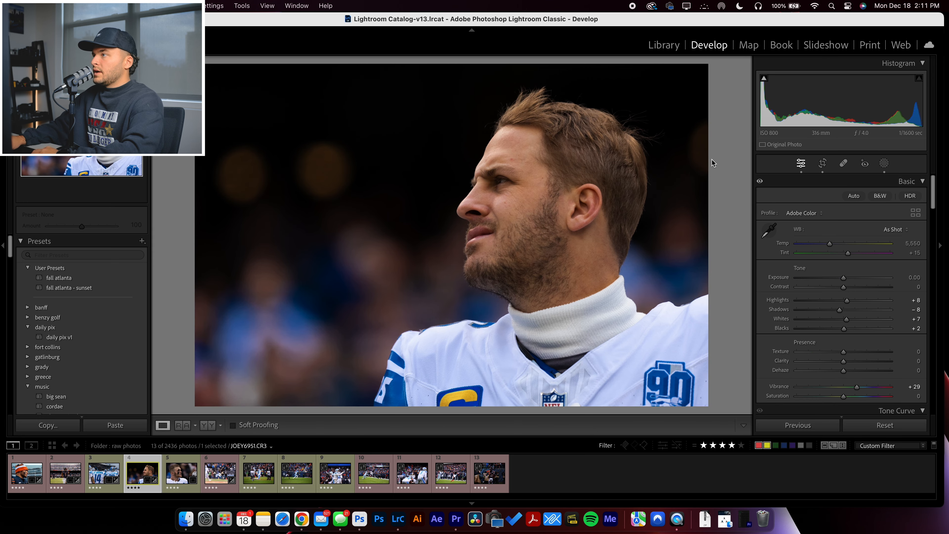
Set the subject mask's contrast to 25, highlights −8, shadows 40, whites 13 and saturation 32
{"action": "left_click", "coordinate": [885, 163]}
{"action": "left_click", "coordinate": [684, 122]}
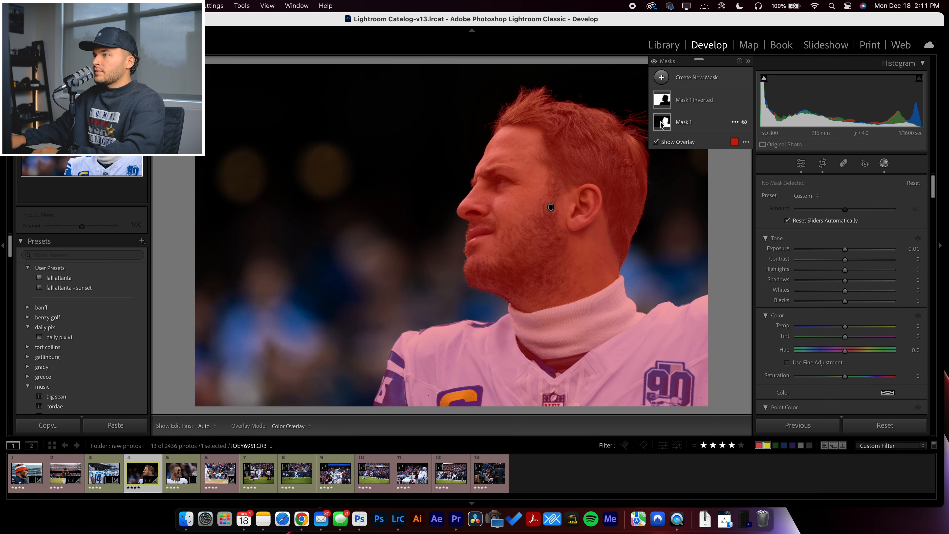
{"action": "left_click_drag", "start_coordinate": [880, 272], "coordinate": [846, 322]}
{"action": "scroll", "coordinate": [846, 322], "scroll_direction": "down", "scroll_amount": 2}
{"action": "left_click_drag", "start_coordinate": [845, 366], "coordinate": [861, 368]}
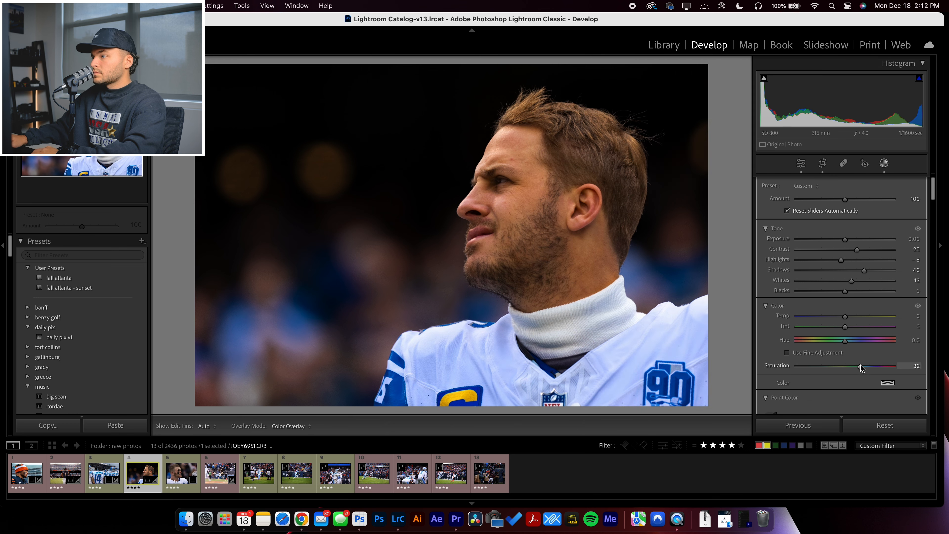
Refine the subject mask with temperature 1, saturation 30 and whites 18, and slightly raise its clarity
{"action": "left_click_drag", "start_coordinate": [845, 317], "coordinate": [847, 319]}
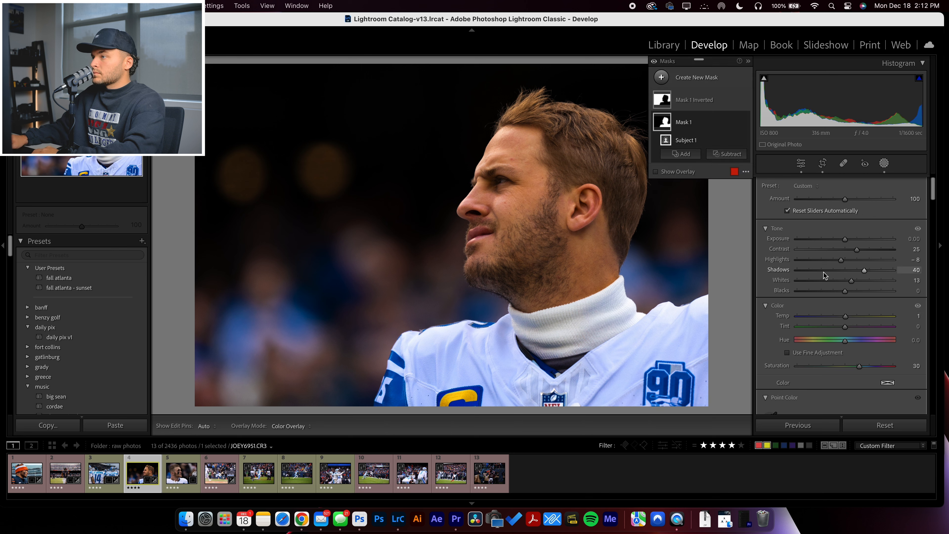
{"action": "left_click_drag", "start_coordinate": [823, 281], "coordinate": [854, 280]}
{"action": "scroll", "coordinate": [855, 287], "scroll_direction": "down", "scroll_amount": 5}
{"action": "scroll", "coordinate": [856, 290], "scroll_direction": "down", "scroll_amount": 5}
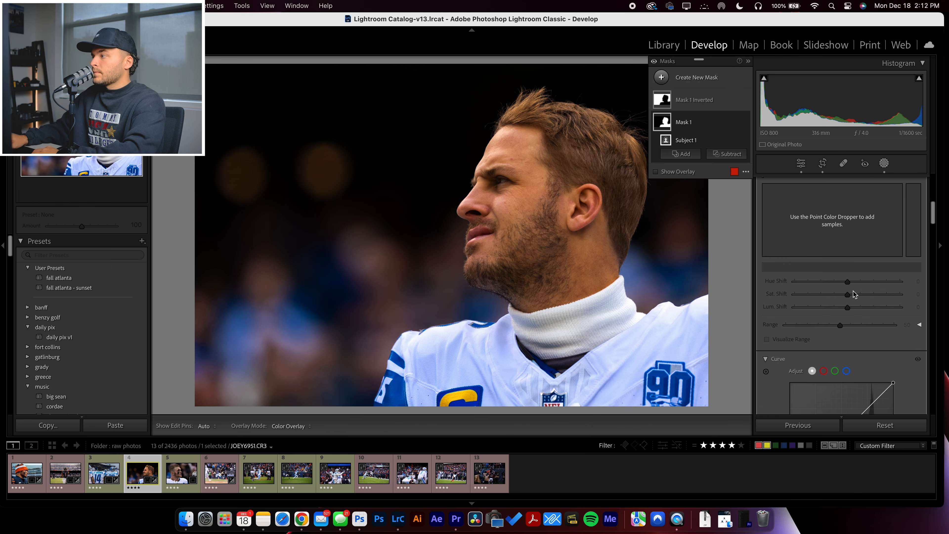
{"action": "left_click_drag", "start_coordinate": [845, 347], "coordinate": [852, 350]}
Soften the background through the inverted mask with clarity −70 and dehaze −43
{"action": "right_click", "coordinate": [680, 97]}
{"action": "left_click", "coordinate": [694, 102]}
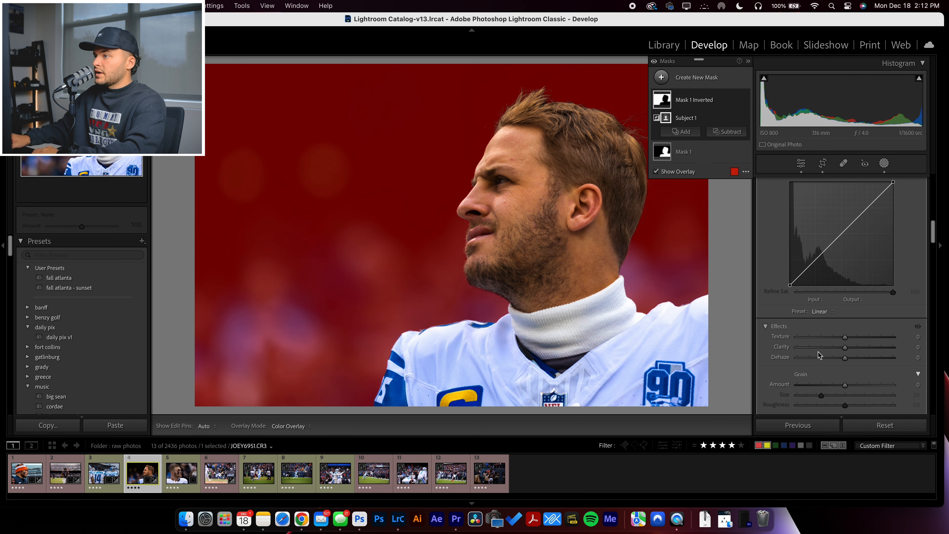
{"action": "left_click", "coordinate": [812, 348]}
{"action": "left_click_drag", "start_coordinate": [814, 358], "coordinate": [821, 358]}
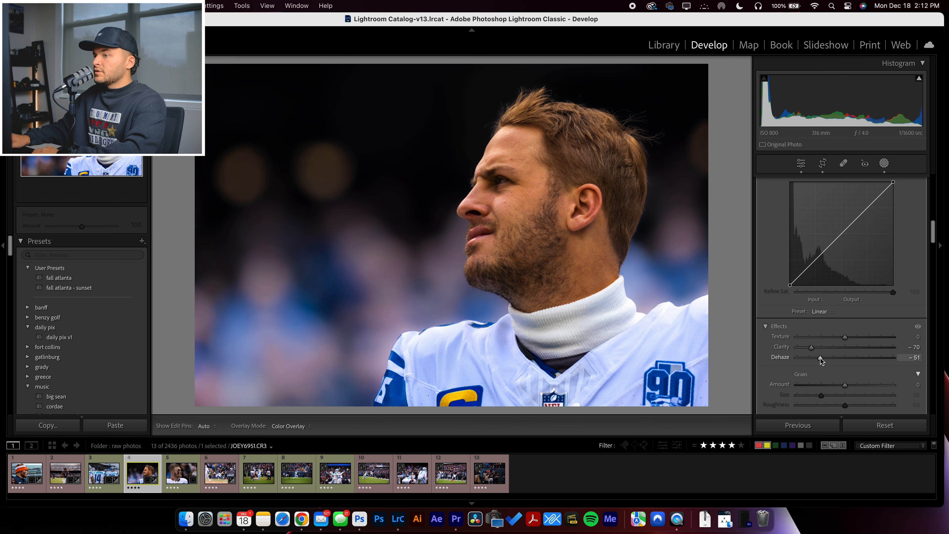
{"action": "mouse_move", "coordinate": [823, 359]}
{"action": "left_mouse_down"}
{"action": "mouse_move", "coordinate": [816, 360]}
{"action": "mouse_move", "coordinate": [825, 358]}
{"action": "left_mouse_up"}
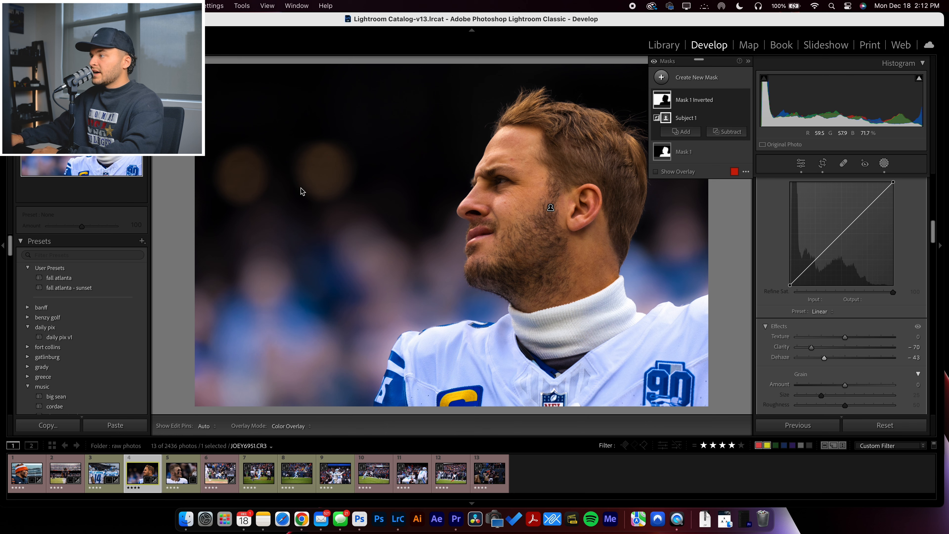
Shift the background mask's colors with temperature −12, tint −43 and hue −4.2
{"action": "scroll", "coordinate": [841, 300], "scroll_direction": "up", "scroll_amount": 10}
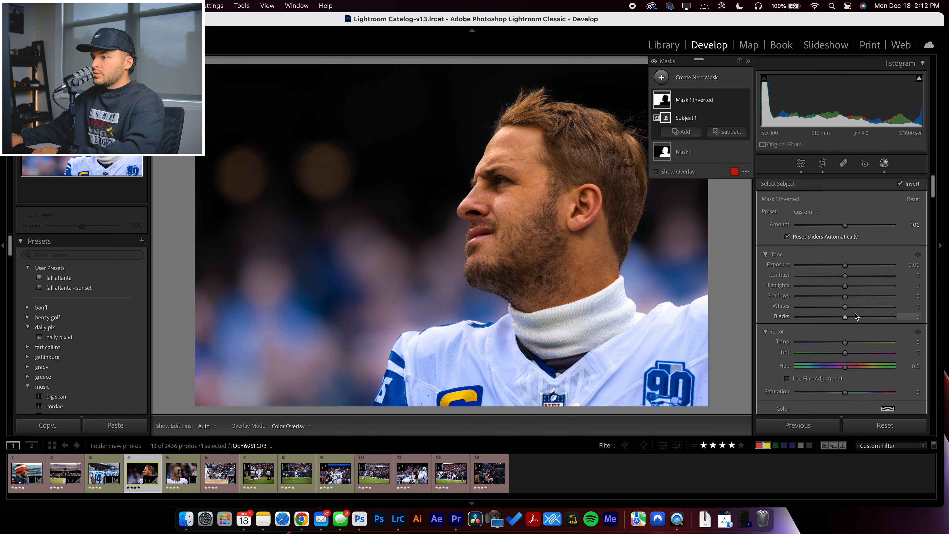
{"action": "left_click_drag", "start_coordinate": [840, 340], "coordinate": [848, 365]}
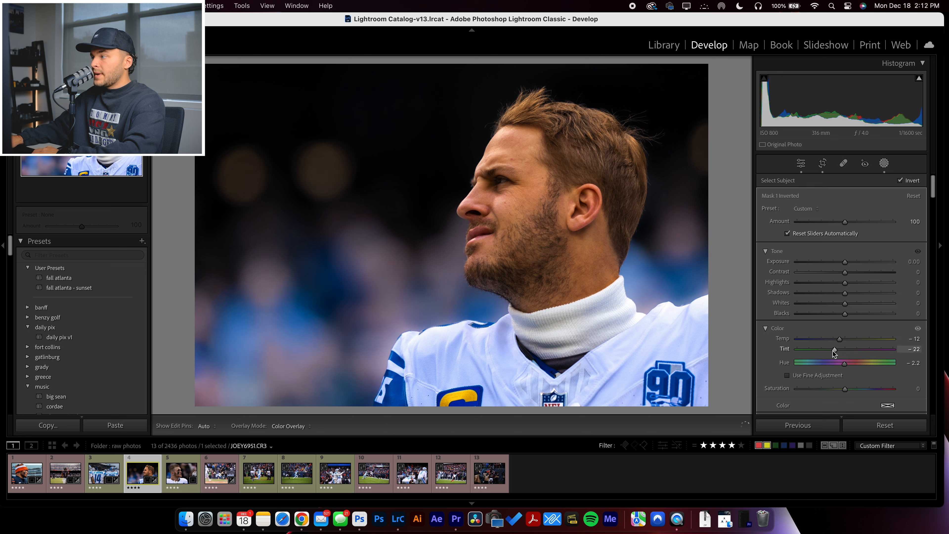
{"action": "left_click_drag", "start_coordinate": [825, 353], "coordinate": [846, 367]}
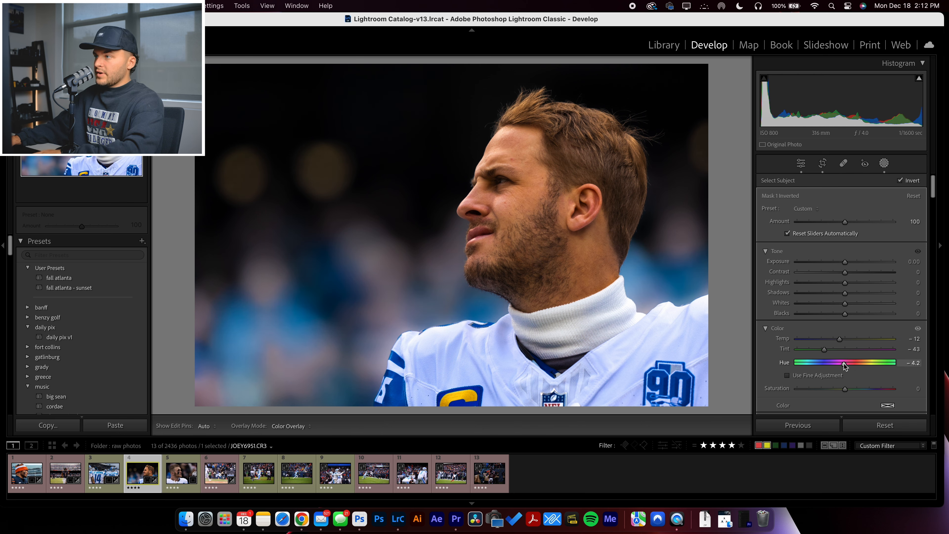
Close masking, compare the profile photo with its original version and inspect the face up close
{"action": "left_click", "coordinate": [885, 163]}
{"action": "key", "text": "backslash"}
{"action": "key", "text": "backslash"}
{"action": "key", "text": "backslash"}
{"action": "key", "text": "backslash"}
{"action": "left_click", "coordinate": [501, 161]}
{"action": "left_click", "coordinate": [502, 242]}
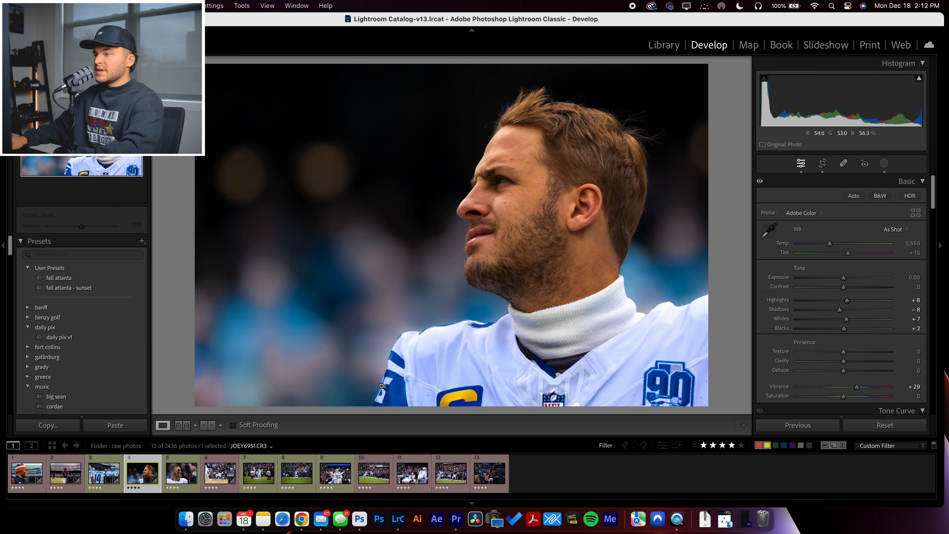
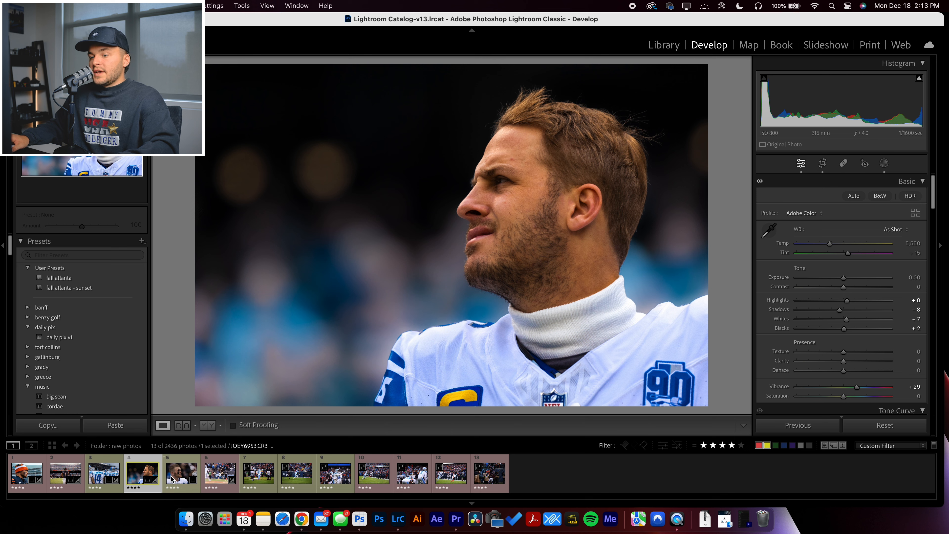
Synchronize the profile photo's settings, including both masks but excluding the crop, to the next photo, JOEY6953.CR3
{"action": "left_click", "coordinate": [178, 477], "text": "shift"}
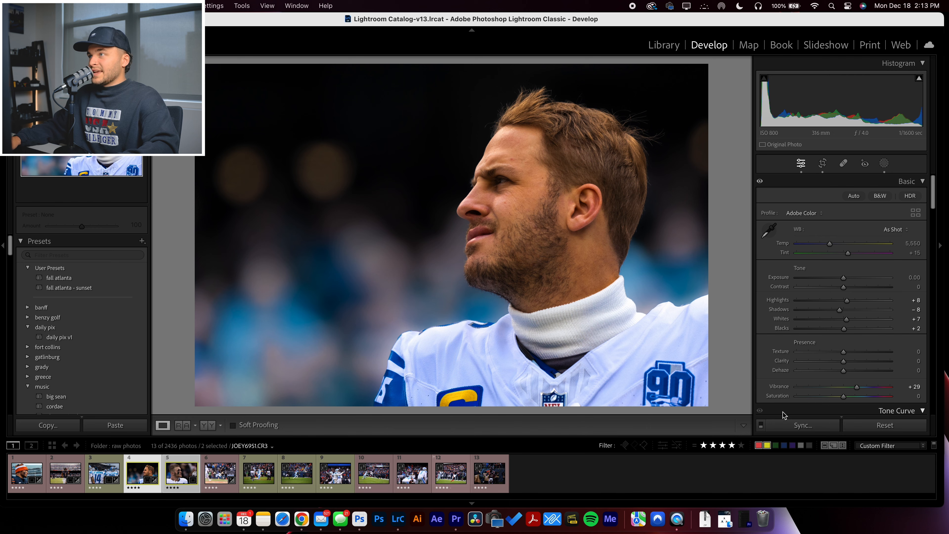
{"action": "left_click", "coordinate": [796, 425]}
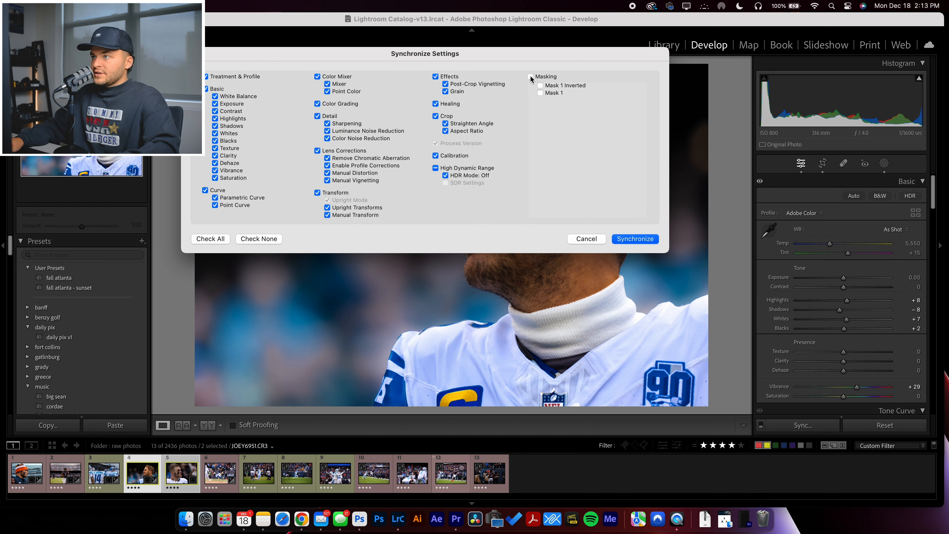
{"action": "left_click", "coordinate": [435, 116]}
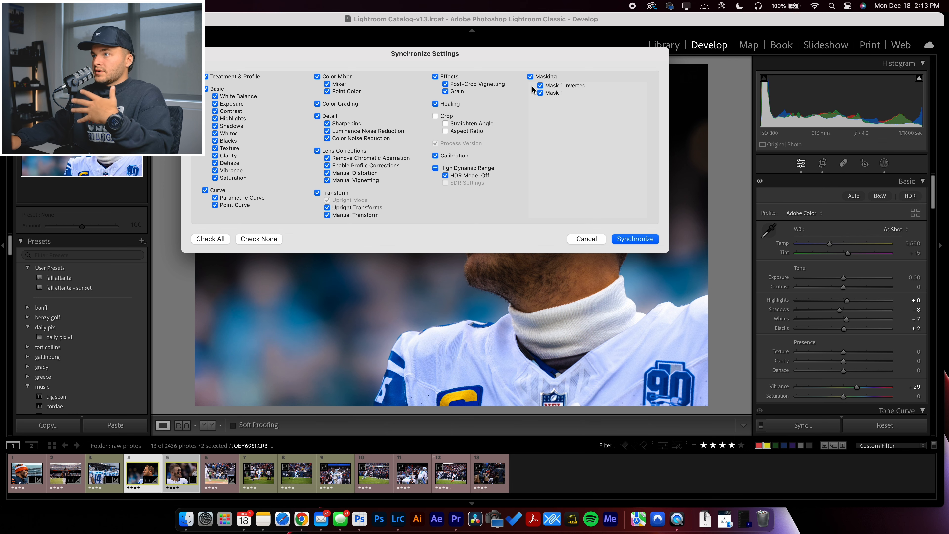
{"action": "left_click", "coordinate": [630, 238]}
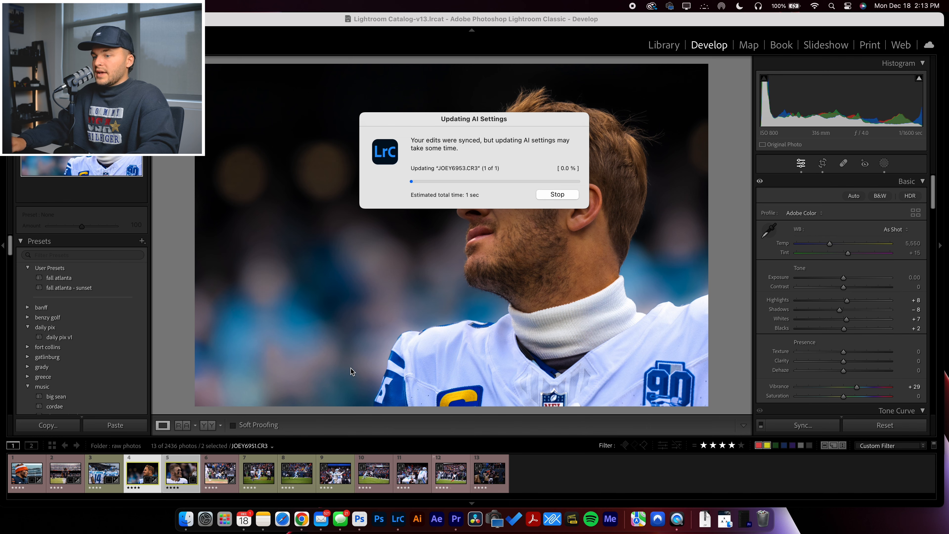
Subtract an angled linear gradient from Mask 1 on JOEY6953.CR3 just beyond the player's shoulder, excluding the blurred person beside him
{"action": "left_click", "coordinate": [224, 468]}
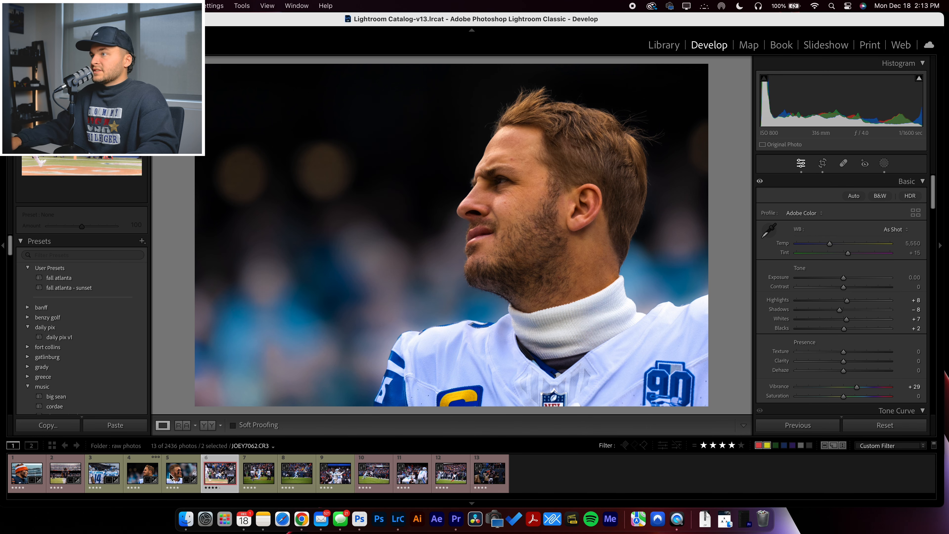
{"action": "key", "text": "Left"}
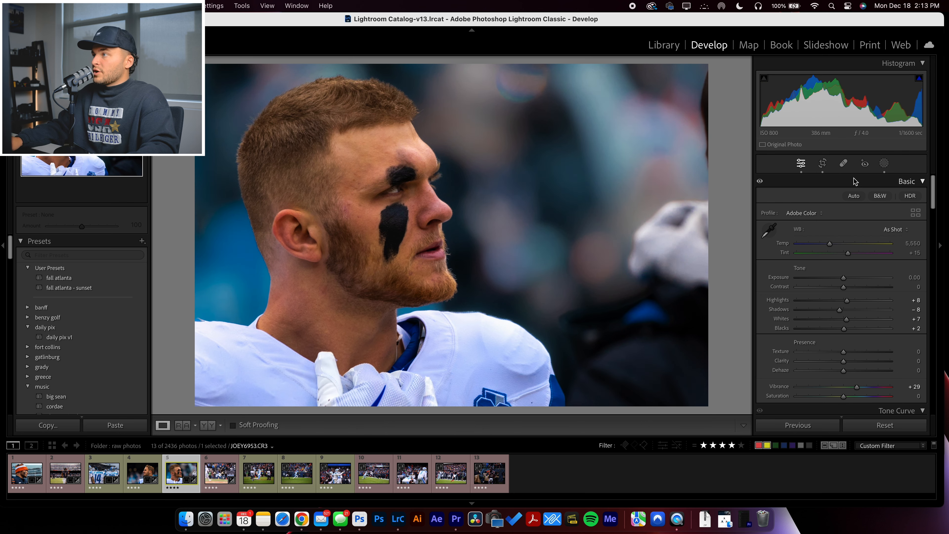
{"action": "left_click", "coordinate": [891, 164]}
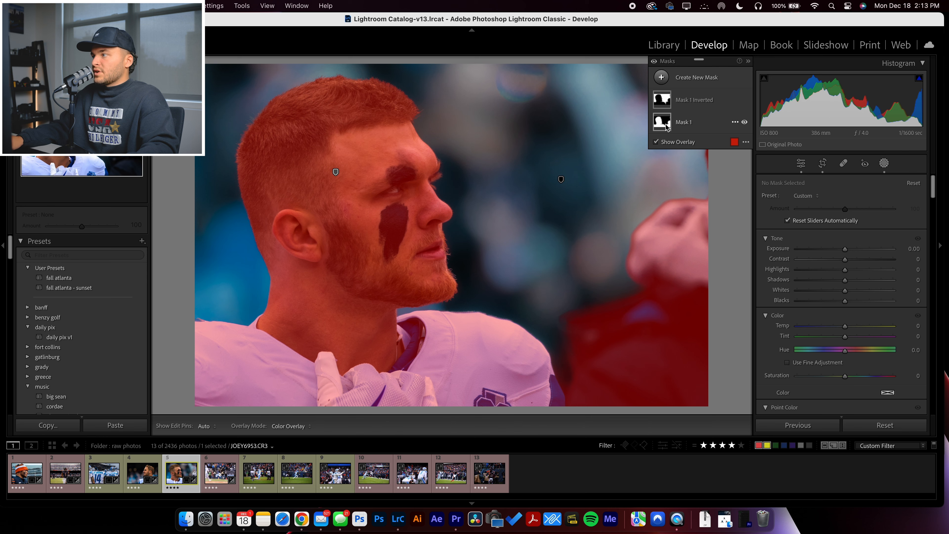
{"action": "left_click", "coordinate": [684, 122]}
{"action": "left_click", "coordinate": [727, 154]}
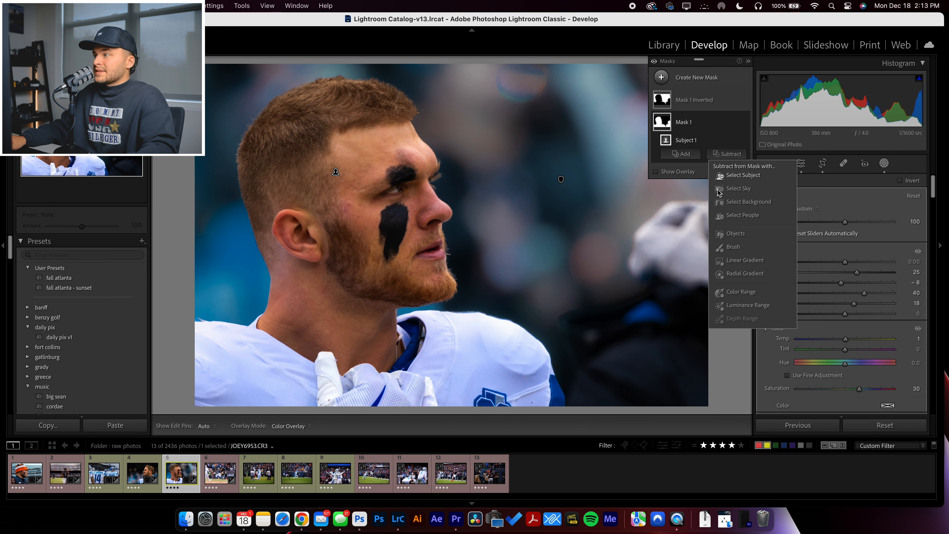
{"action": "left_click", "coordinate": [736, 263]}
{"action": "left_click_drag", "start_coordinate": [567, 361], "coordinate": [553, 368]}
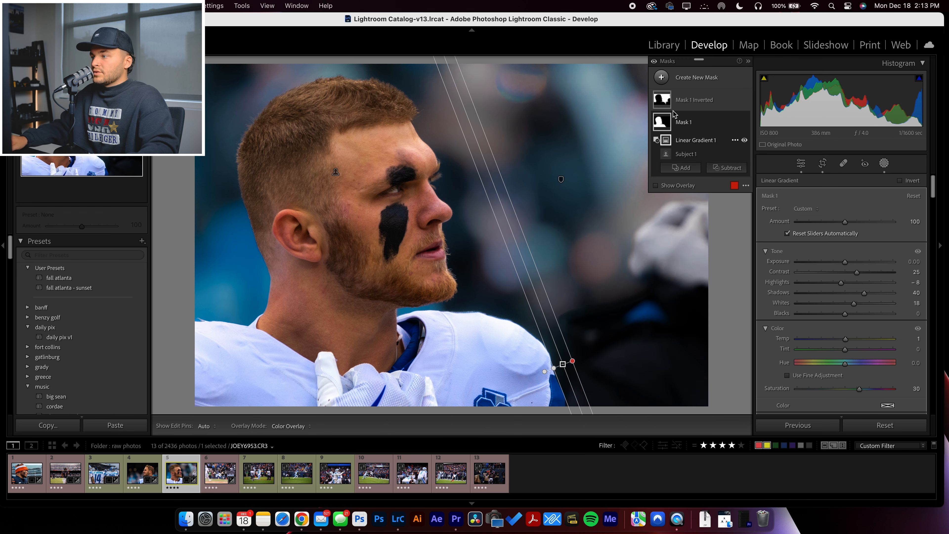
{"action": "left_click_drag", "start_coordinate": [563, 364], "coordinate": [557, 365]}
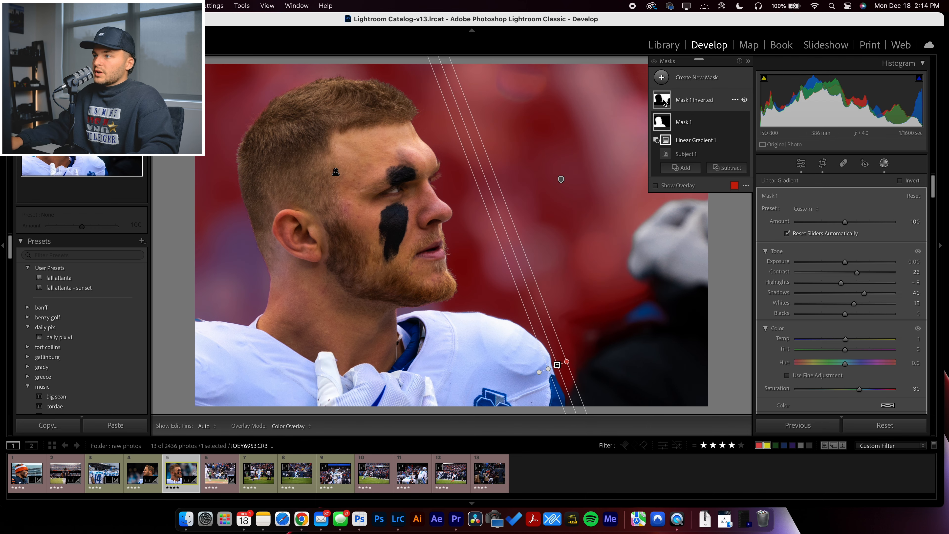
Add a linear gradient beside the shoulder to the inverted mask to cover the blurred person, close masking and compare with the original
{"action": "left_click", "coordinate": [664, 101]}
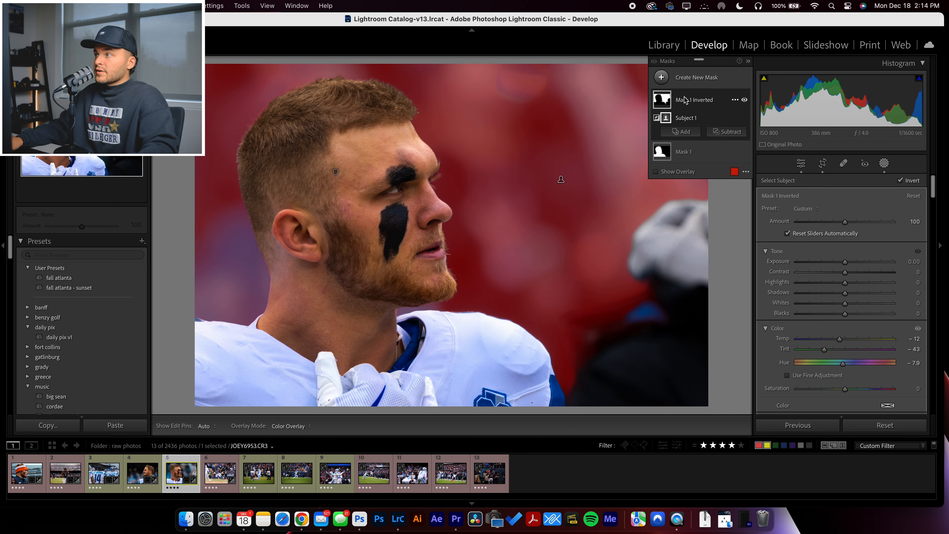
{"action": "left_click", "coordinate": [680, 133]}
{"action": "left_click", "coordinate": [695, 238]}
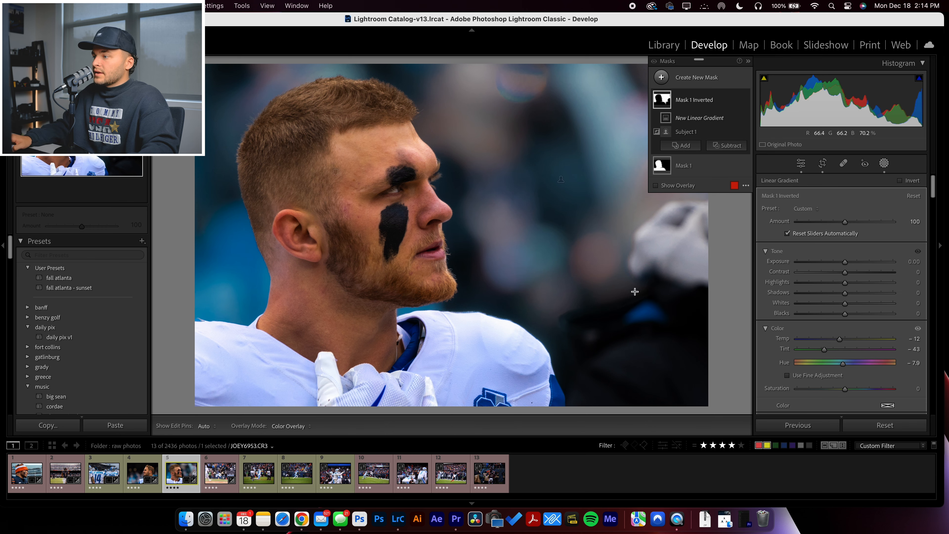
{"action": "left_click_drag", "start_coordinate": [564, 381], "coordinate": [557, 381]}
{"action": "left_click", "coordinate": [885, 163]}
{"action": "key", "text": "backslash"}
{"action": "key", "text": "backslash"}
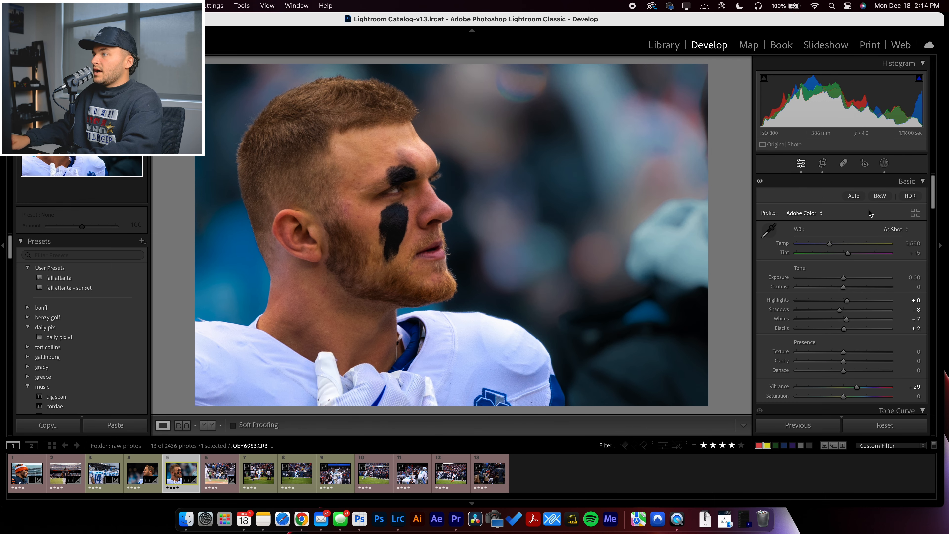
Adjust the inverted mask's colors to temperature 2, tint −39 and hue −7.3
{"action": "left_click", "coordinate": [885, 163]}
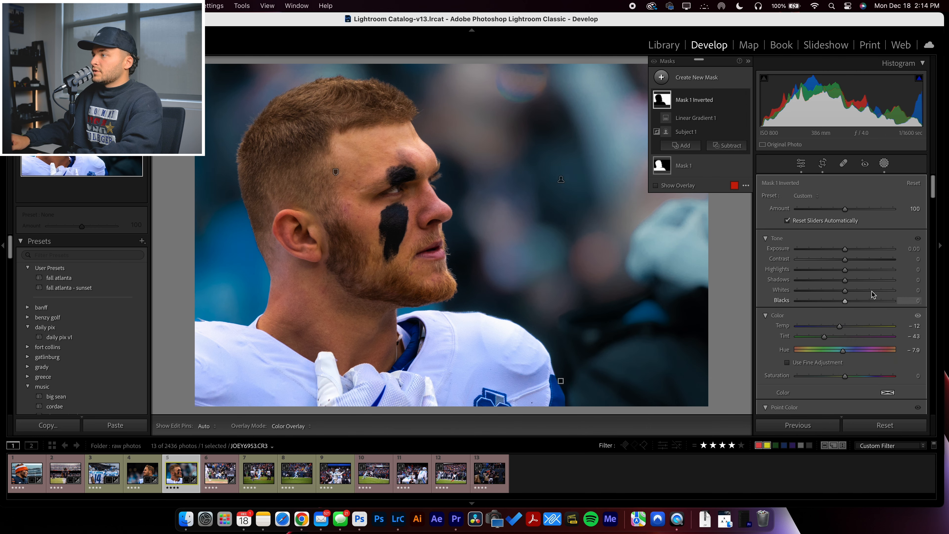
{"action": "mouse_move", "coordinate": [840, 326]}
{"action": "left_mouse_down"}
{"action": "mouse_move", "coordinate": [848, 327]}
{"action": "mouse_move", "coordinate": [826, 337]}
{"action": "mouse_move", "coordinate": [844, 336]}
{"action": "left_mouse_up"}
{"action": "scroll", "coordinate": [833, 338], "scroll_direction": "down", "scroll_amount": 1}
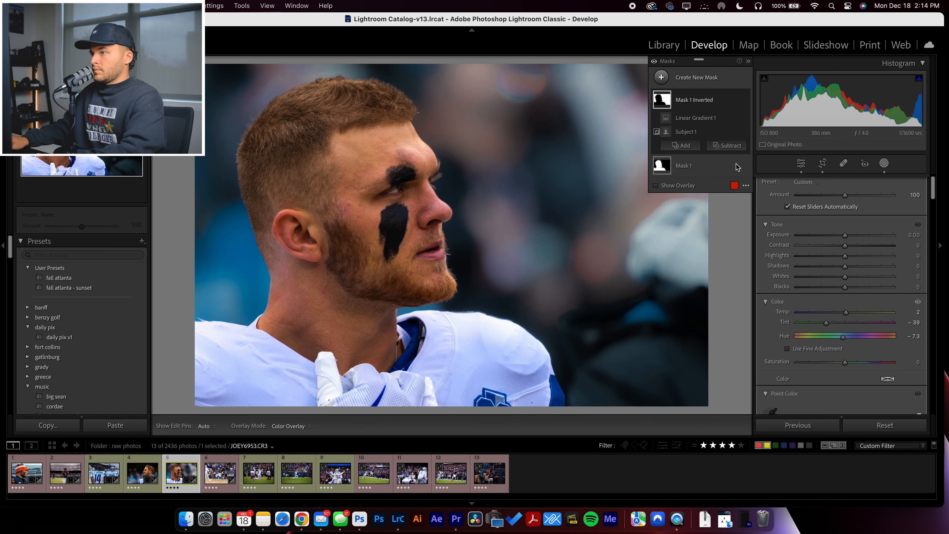
Adjust Mask 1 to exposure 0.20, contrast 13, shadows 47, whites −2, blacks −7 and saturation 37, and close masking
{"action": "left_click", "coordinate": [681, 169]}
{"action": "mouse_move", "coordinate": [847, 277]}
{"action": "left_mouse_down"}
{"action": "mouse_move", "coordinate": [868, 267]}
{"action": "mouse_move", "coordinate": [867, 249]}
{"action": "mouse_move", "coordinate": [849, 236]}
{"action": "mouse_move", "coordinate": [850, 290]}
{"action": "mouse_move", "coordinate": [844, 280]}
{"action": "left_mouse_up"}
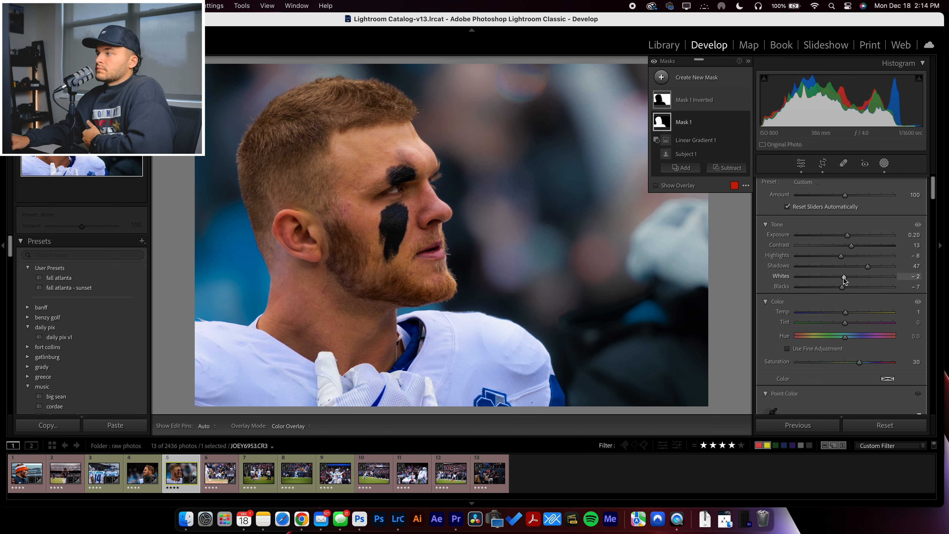
{"action": "left_click_drag", "start_coordinate": [859, 361], "coordinate": [863, 361]}
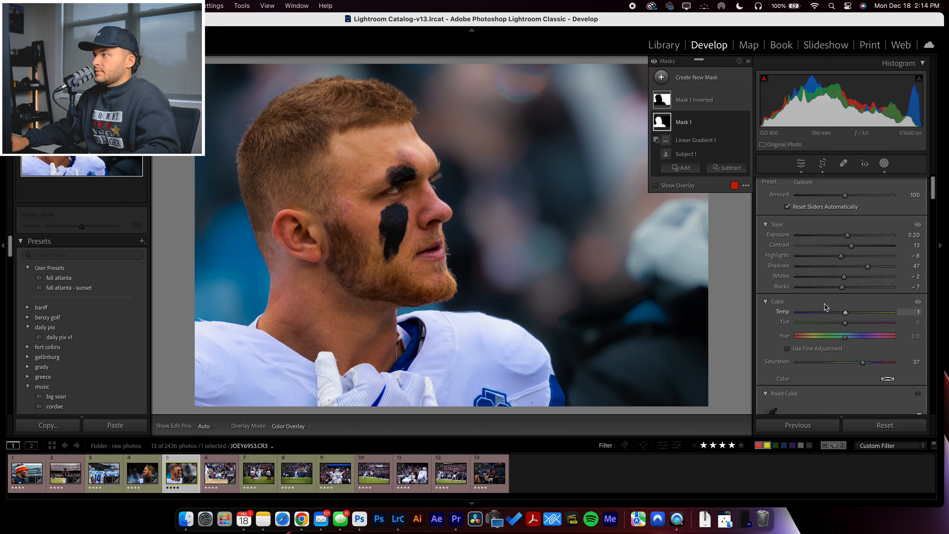
{"action": "left_click", "coordinate": [887, 165]}
Reset the portrait's crop to view the full frame, and undo the reset
{"action": "left_click", "coordinate": [824, 164]}
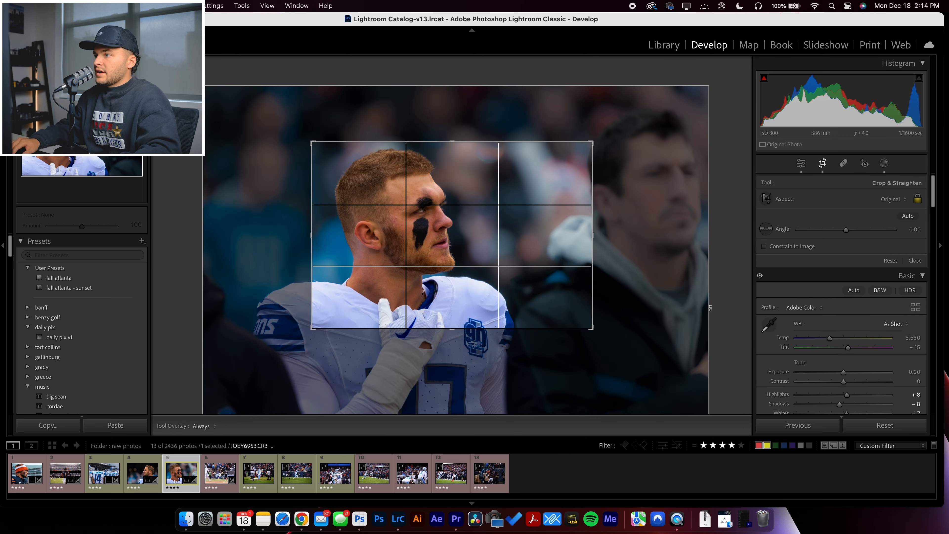
{"action": "left_click", "coordinate": [883, 260]}
{"action": "key", "text": "r"}
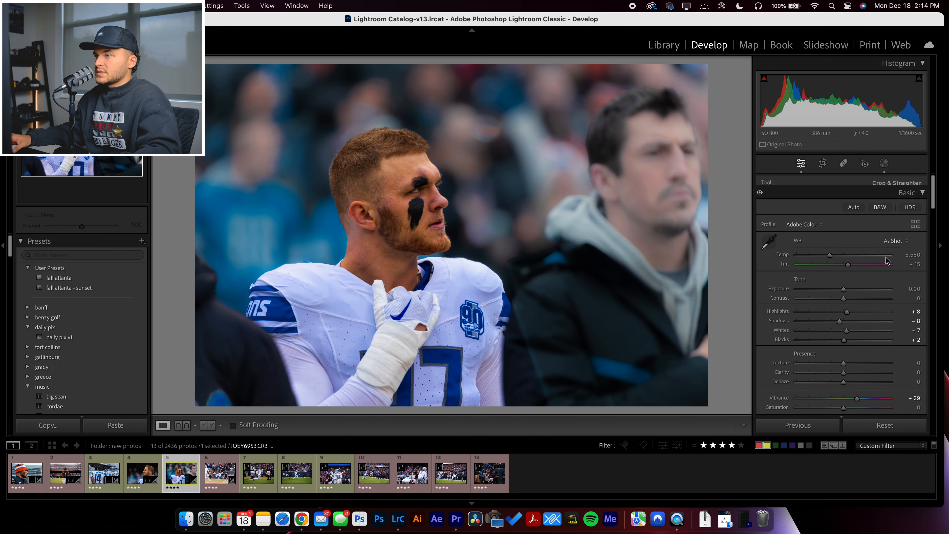
{"action": "key", "text": "super+z"}
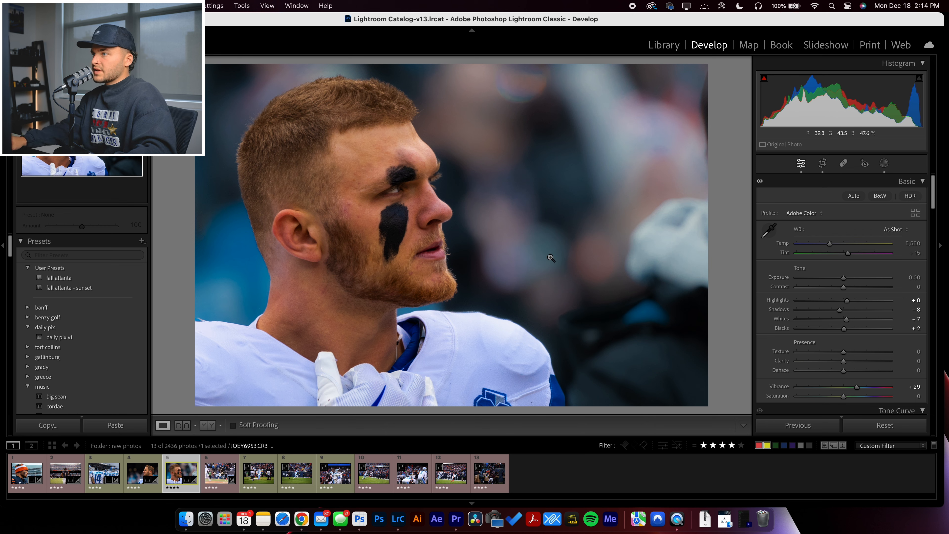
Reset the end-zone photo JOEY7062.CR3 and synchronize JOEY6851.CR3's settings to it, including both masks but excluding the crop
{"action": "key", "text": "Right"}
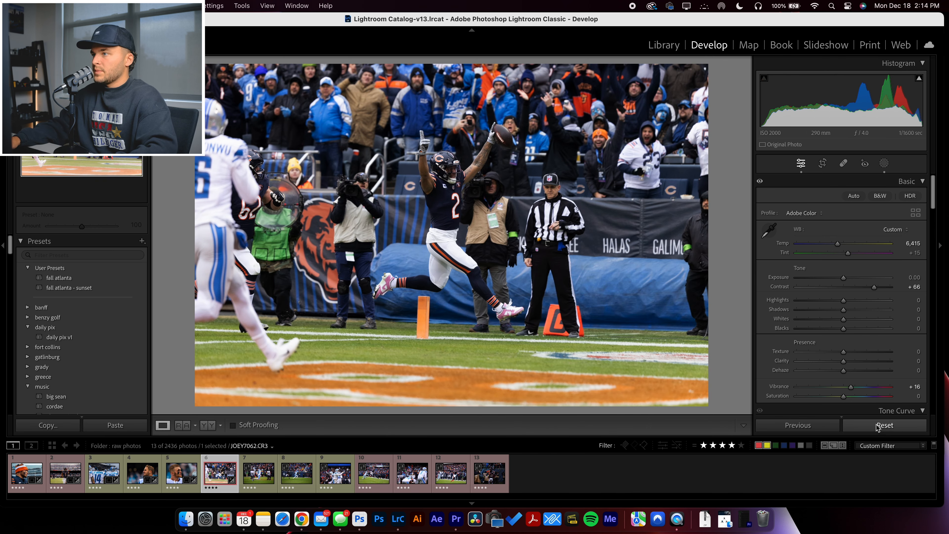
{"action": "left_click", "coordinate": [884, 425]}
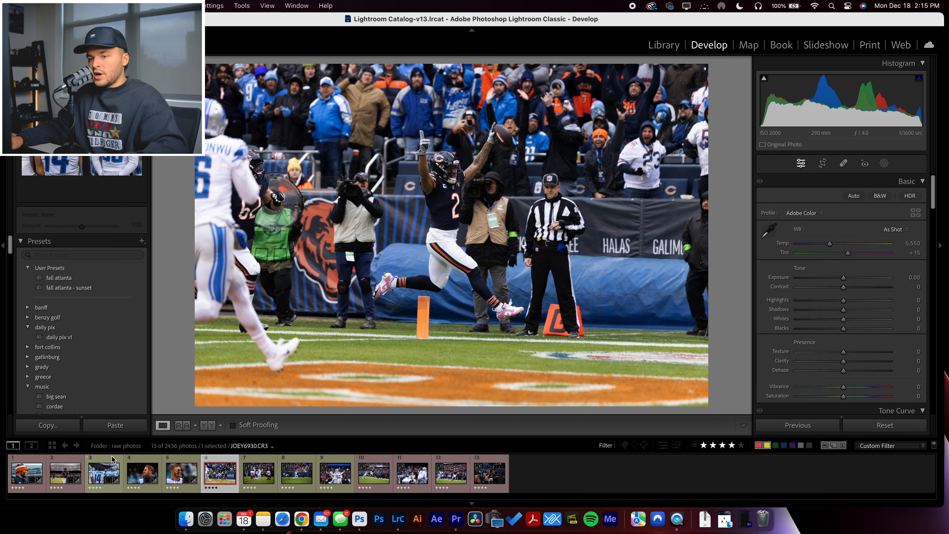
{"action": "left_click", "coordinate": [59, 473]}
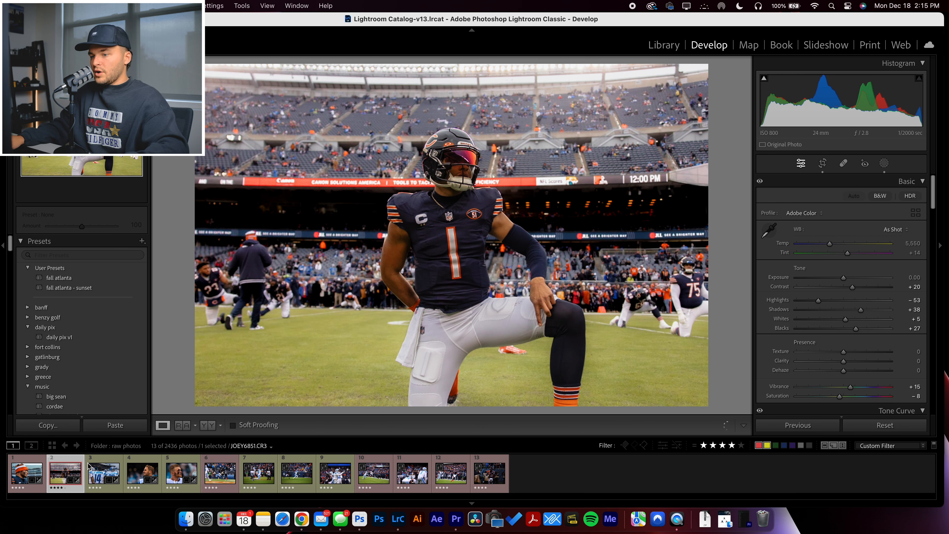
{"action": "left_click", "coordinate": [220, 473], "text": "super"}
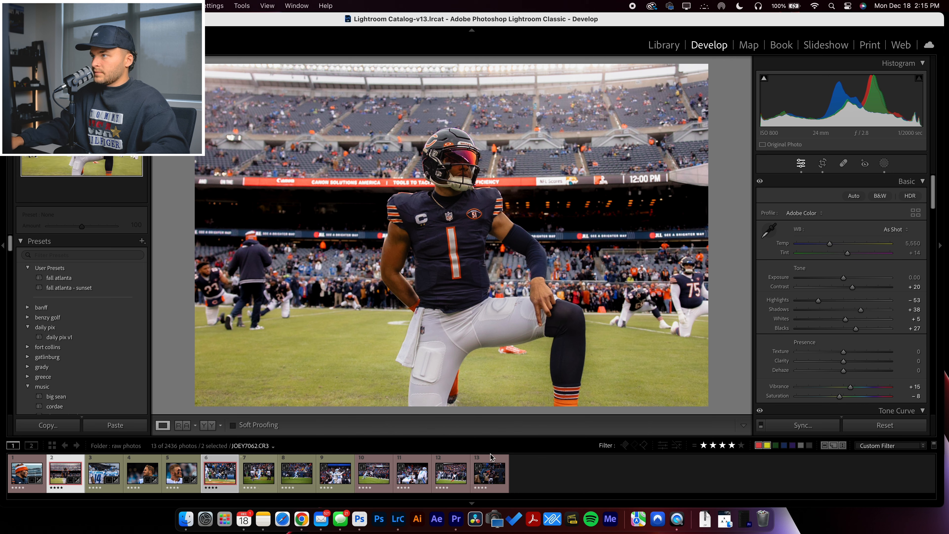
{"action": "left_click", "coordinate": [803, 425]}
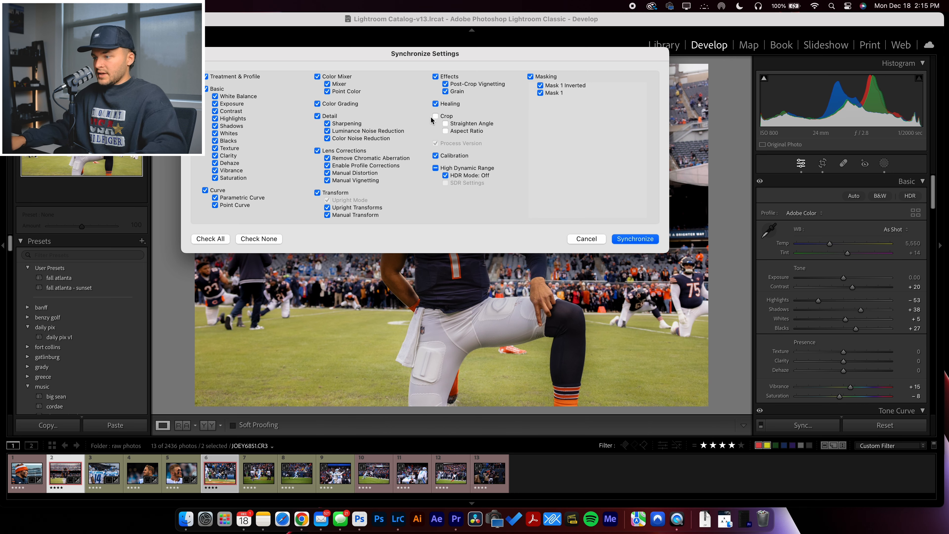
{"action": "left_click", "coordinate": [638, 240]}
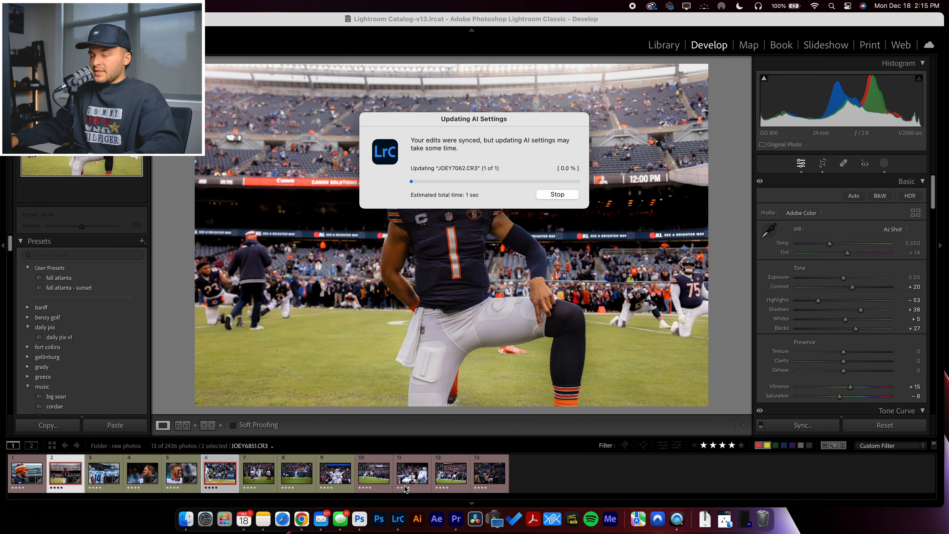
Subtract two vertical linear gradients from Mask 1 on JOEY7062.CR3, one on either side of the leaping player
{"action": "left_click", "coordinate": [276, 468]}
{"action": "left_click", "coordinate": [216, 475]}
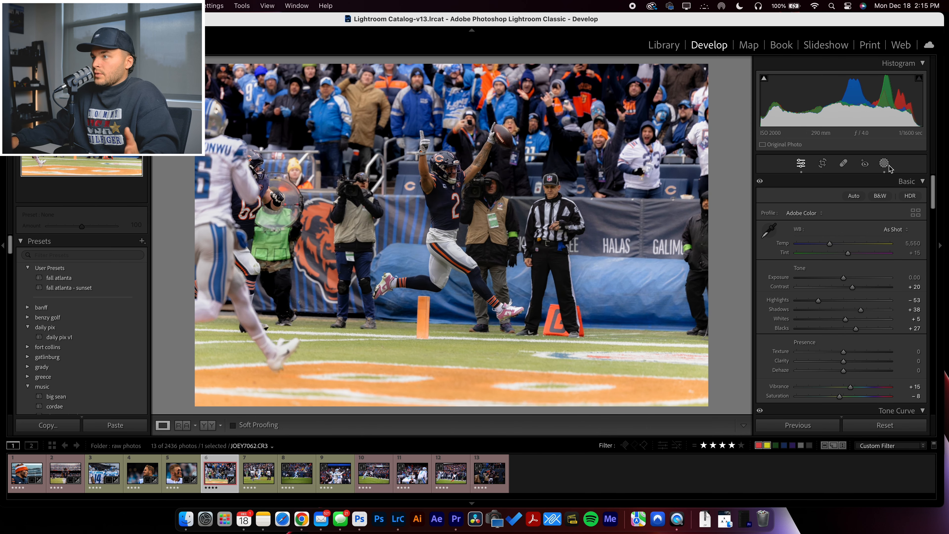
{"action": "key", "text": "shift+w"}
{"action": "left_click", "coordinate": [675, 125]}
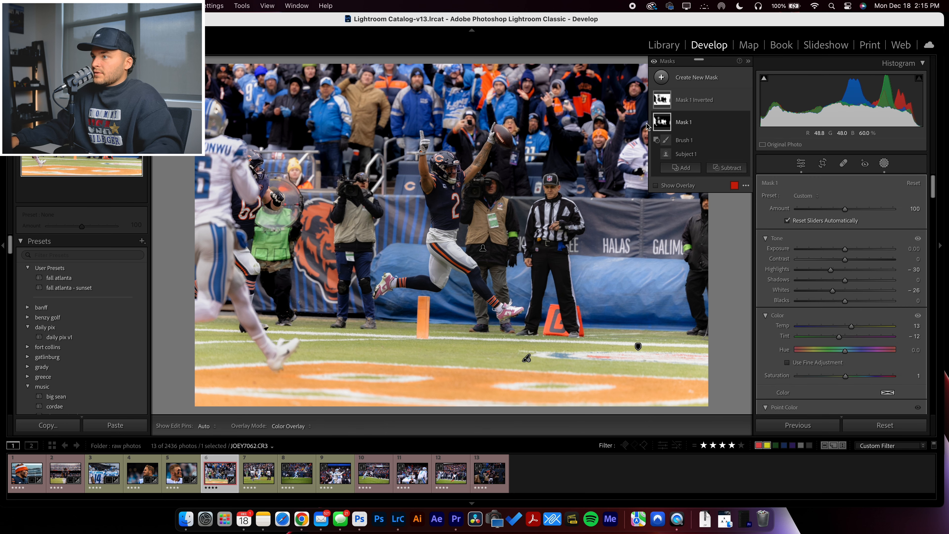
{"action": "mouse_move", "coordinate": [661, 124]}
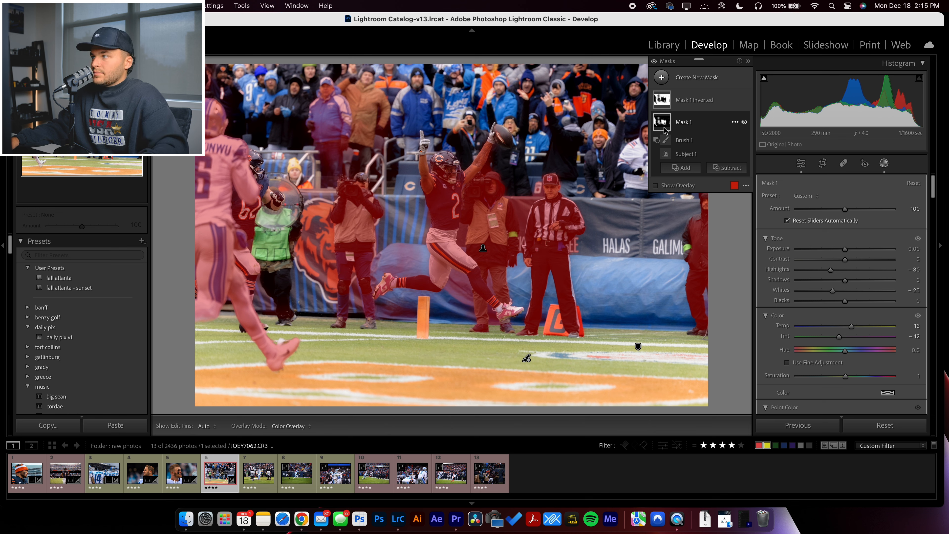
{"action": "left_click", "coordinate": [727, 167]}
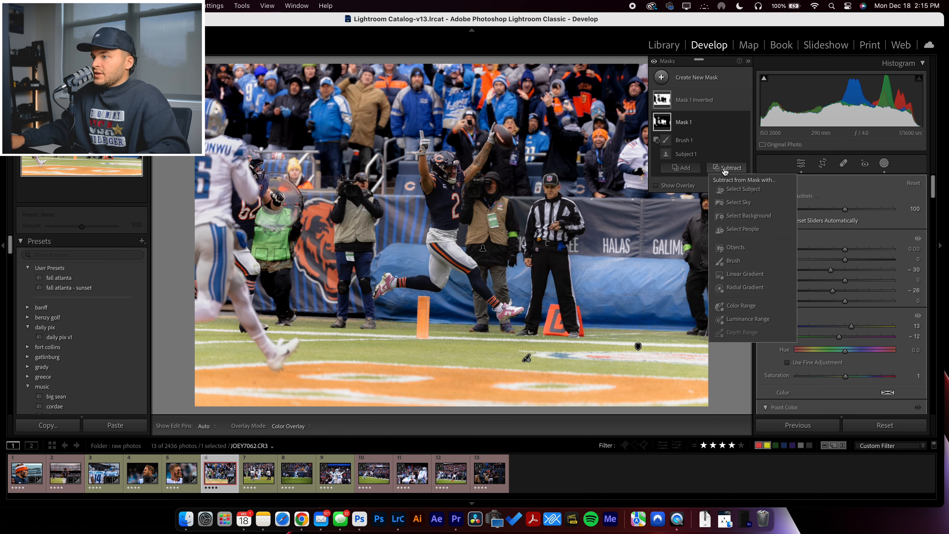
{"action": "left_click", "coordinate": [741, 275]}
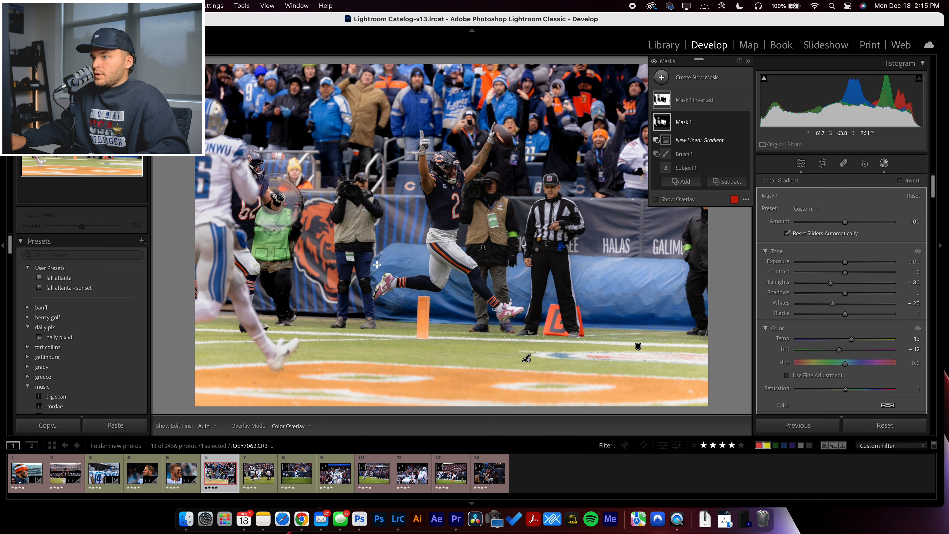
{"action": "left_click_drag", "start_coordinate": [369, 266], "coordinate": [380, 265]}
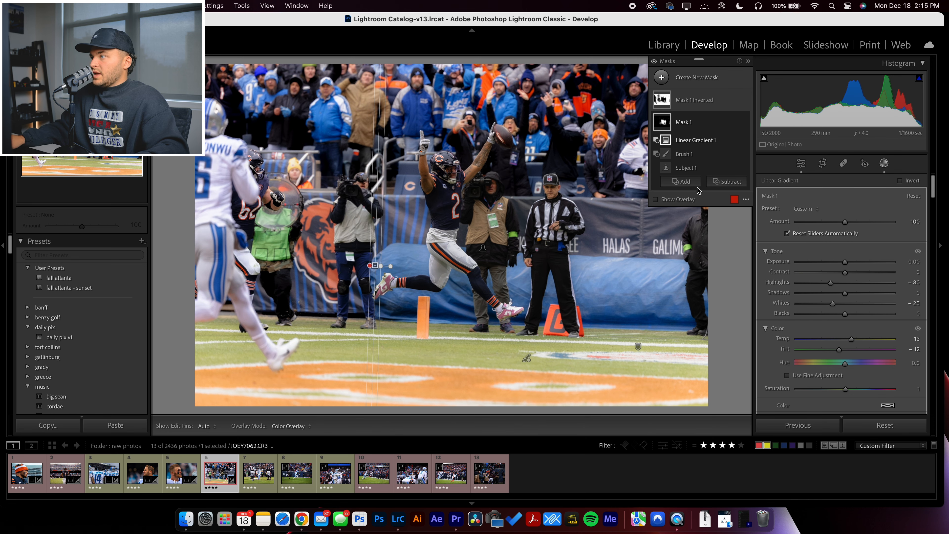
{"action": "left_click", "coordinate": [727, 182]}
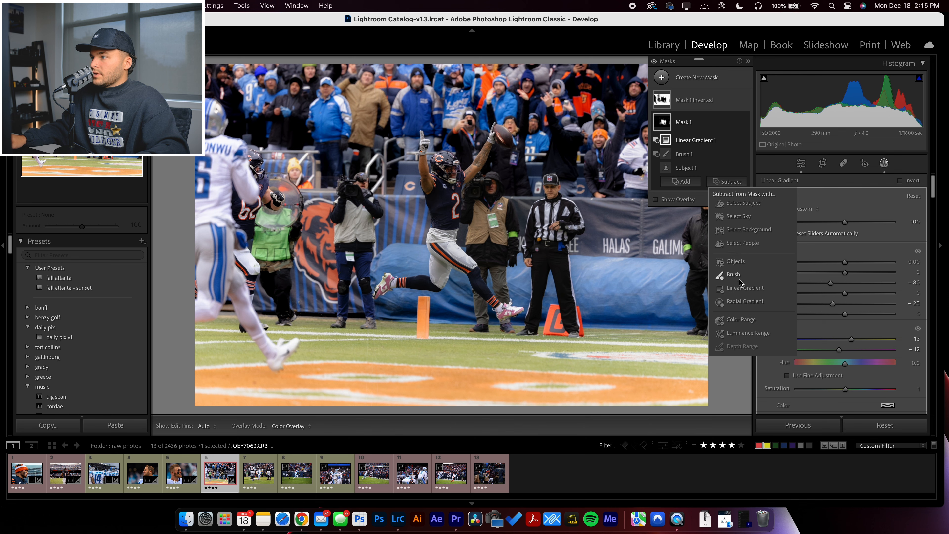
{"action": "left_click", "coordinate": [741, 287]}
{"action": "mouse_move", "coordinate": [534, 239]}
{"action": "left_mouse_down"}
{"action": "mouse_move", "coordinate": [517, 240]}
{"action": "mouse_move", "coordinate": [527, 238]}
{"action": "left_mouse_up"}
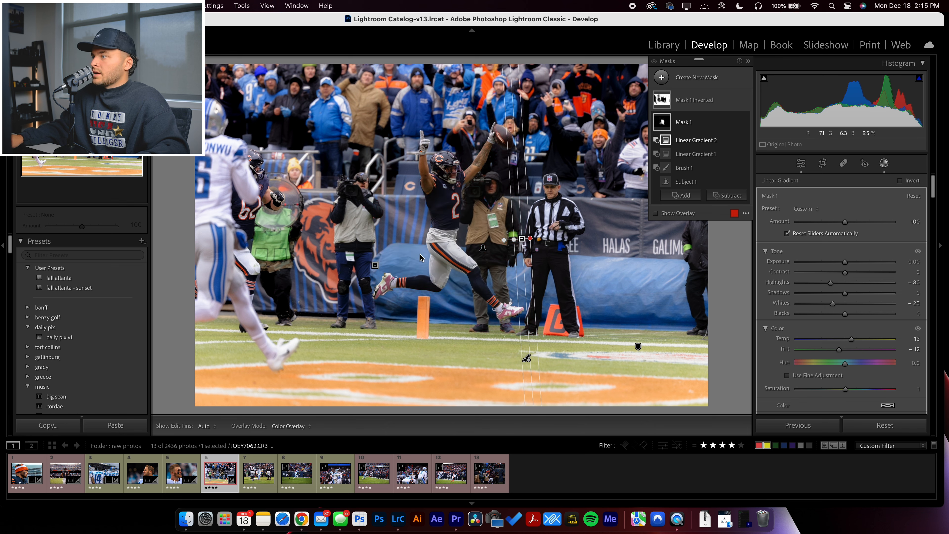
Add a subtracting brush to Mask 1 on JOEY7062.CR3 and turn on the red mask overlay
{"action": "left_click", "coordinate": [732, 196]}
{"action": "left_click", "coordinate": [734, 288]}
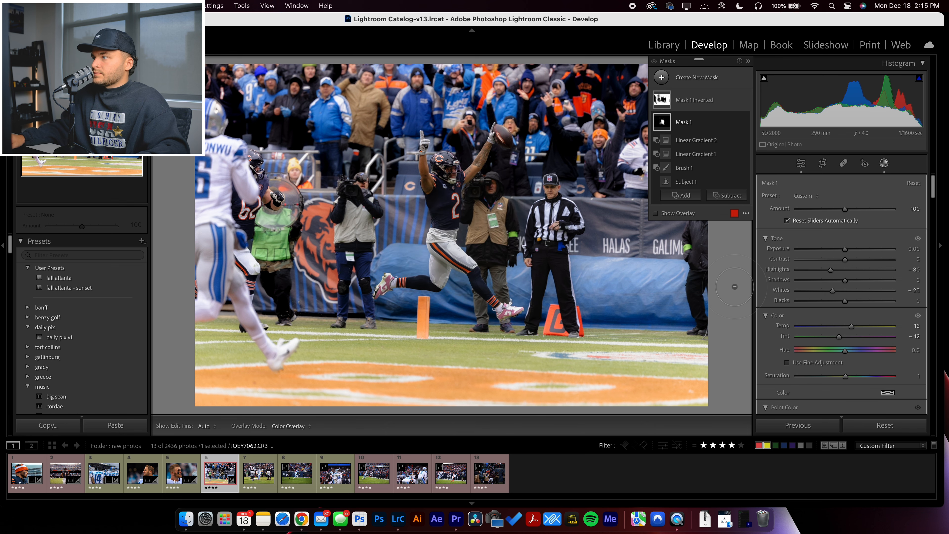
{"action": "scroll", "coordinate": [487, 218], "scroll_direction": "down", "scroll_amount": 5}
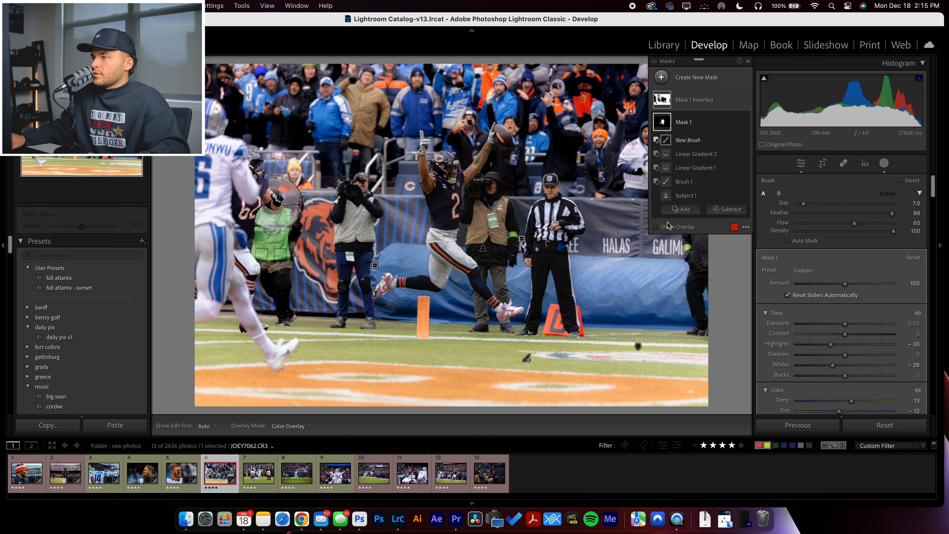
{"action": "key", "text": "o"}
{"action": "key", "text": "h"}
{"action": "key", "text": "h"}
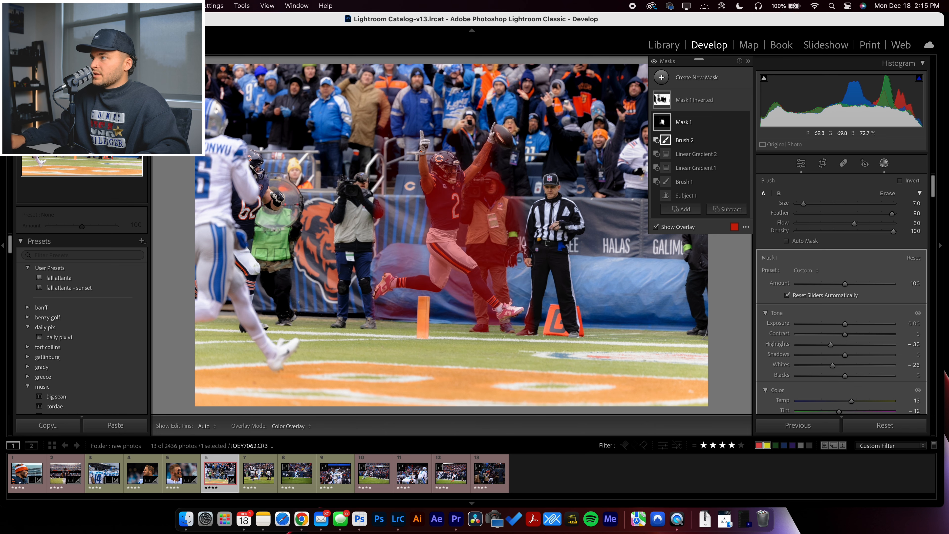
{"action": "left_click", "coordinate": [681, 159]}
{"action": "left_click", "coordinate": [681, 141]}
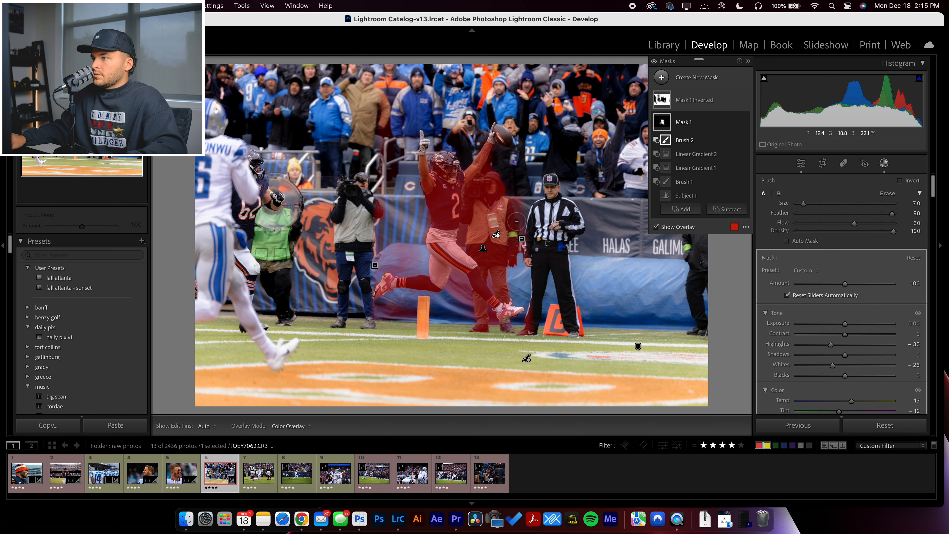
Undo the first subtracting stroke, and brush the photographer behind the leaping player out of Mask 1, reducing the brush size to 5
{"action": "left_click_drag", "start_coordinate": [497, 233], "coordinate": [506, 176]}
{"action": "key", "text": "super+z"}
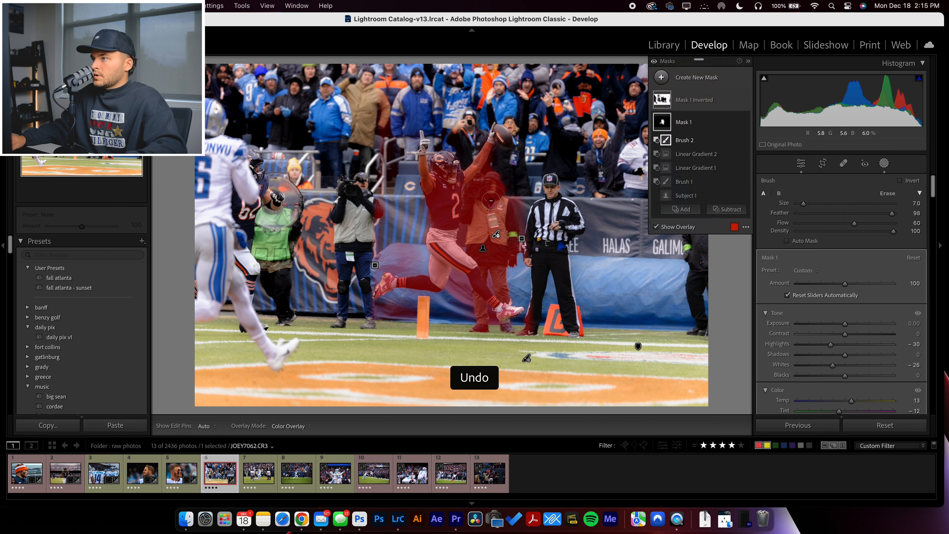
{"action": "key", "text": "h"}
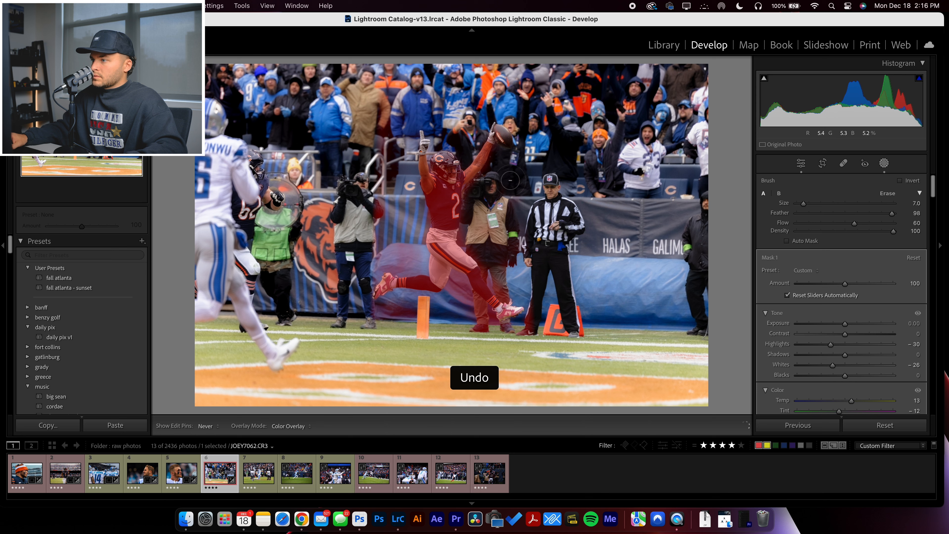
{"action": "mouse_move", "coordinate": [497, 274]}
{"action": "left_mouse_down"}
{"action": "mouse_move", "coordinate": [477, 248]}
{"action": "mouse_move", "coordinate": [482, 266]}
{"action": "left_mouse_up"}
{"action": "key", "text": "bracketleft"}
{"action": "key", "text": "bracketleft"}
{"action": "mouse_move", "coordinate": [479, 322]}
{"action": "left_mouse_down"}
{"action": "mouse_move", "coordinate": [451, 283]}
{"action": "mouse_move", "coordinate": [488, 333]}
{"action": "mouse_move", "coordinate": [464, 300]}
{"action": "mouse_move", "coordinate": [487, 316]}
{"action": "mouse_move", "coordinate": [459, 284]}
{"action": "mouse_move", "coordinate": [486, 309]}
{"action": "mouse_move", "coordinate": [465, 293]}
{"action": "mouse_move", "coordinate": [476, 301]}
{"action": "mouse_move", "coordinate": [449, 323]}
{"action": "left_mouse_up"}
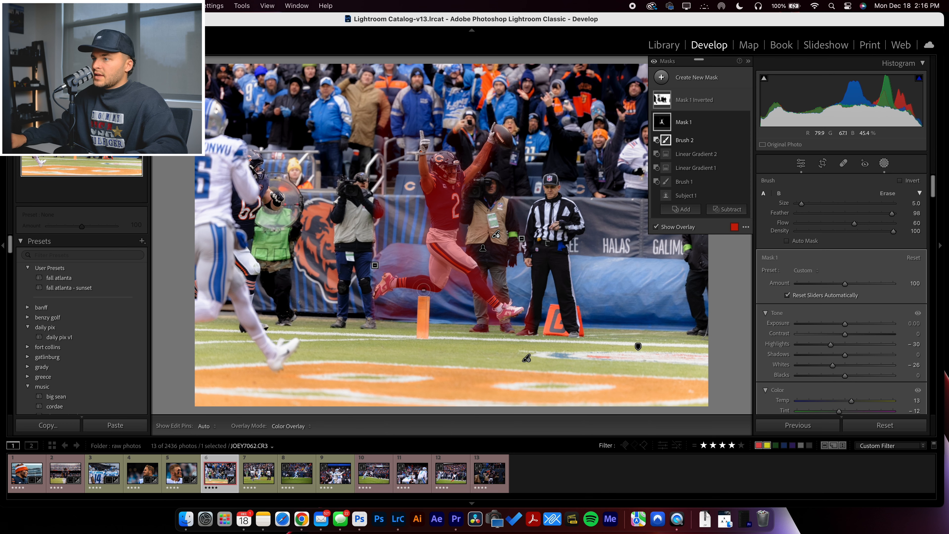
Brush the remaining background around the player's torso and legs out of Mask 1, enlarging the brush to size 14 for the outer areas
{"action": "left_click_drag", "start_coordinate": [341, 224], "coordinate": [377, 215]}
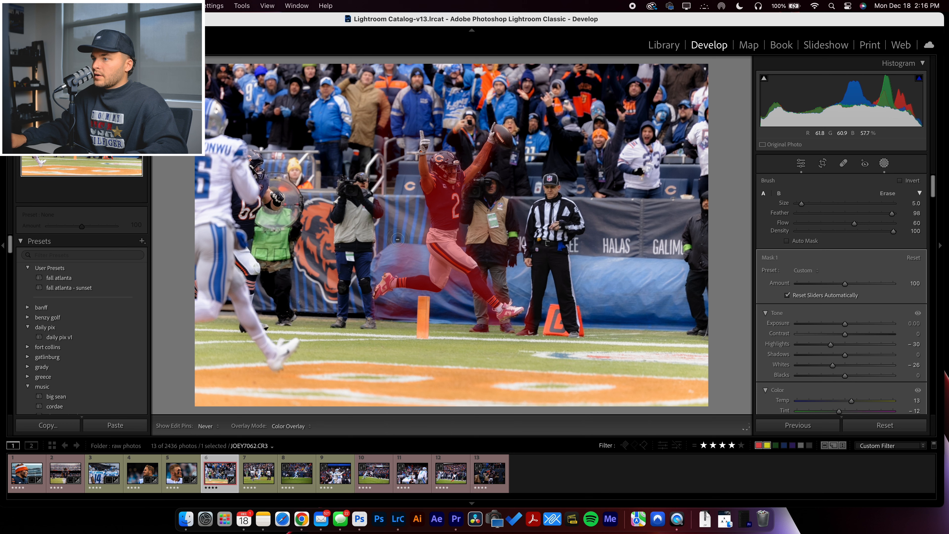
{"action": "left_click_drag", "start_coordinate": [423, 265], "coordinate": [424, 265]}
{"action": "left_click_drag", "start_coordinate": [451, 284], "coordinate": [460, 277]}
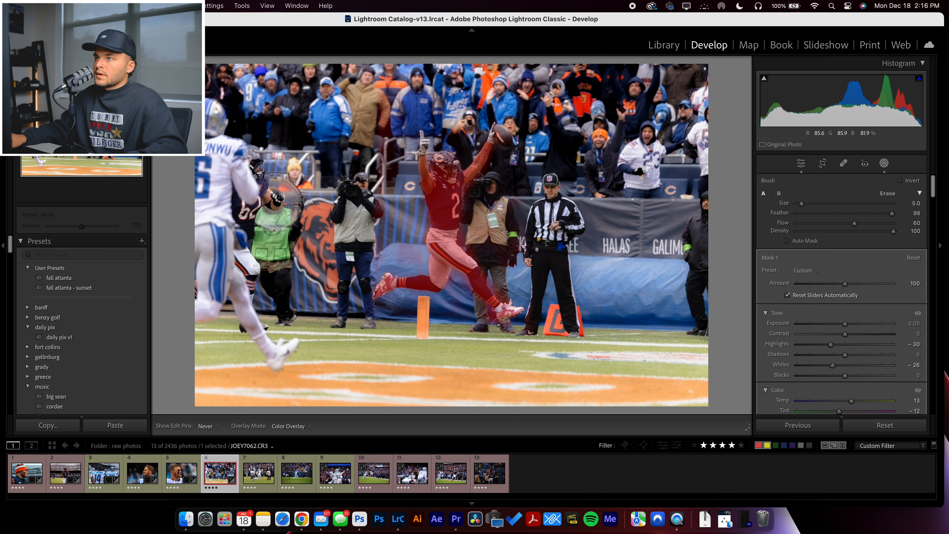
{"action": "left_click_drag", "start_coordinate": [491, 319], "coordinate": [488, 310]}
{"action": "scroll", "coordinate": [349, 158], "scroll_direction": "up", "scroll_amount": 5}
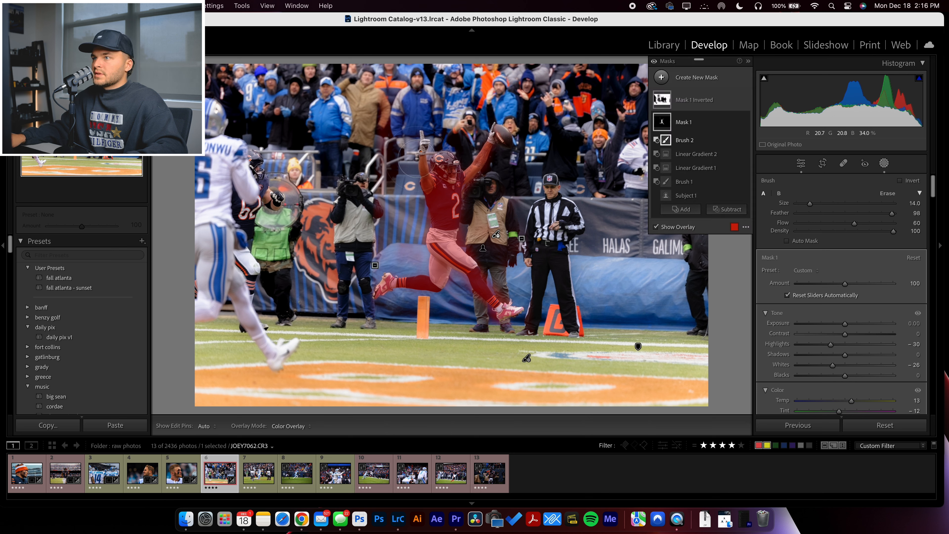
{"action": "mouse_move", "coordinate": [341, 168]}
{"action": "left_mouse_down"}
{"action": "mouse_move", "coordinate": [375, 115]}
{"action": "mouse_move", "coordinate": [373, 199]}
{"action": "mouse_move", "coordinate": [377, 113]}
{"action": "mouse_move", "coordinate": [375, 174]}
{"action": "mouse_move", "coordinate": [375, 147]}
{"action": "left_mouse_up"}
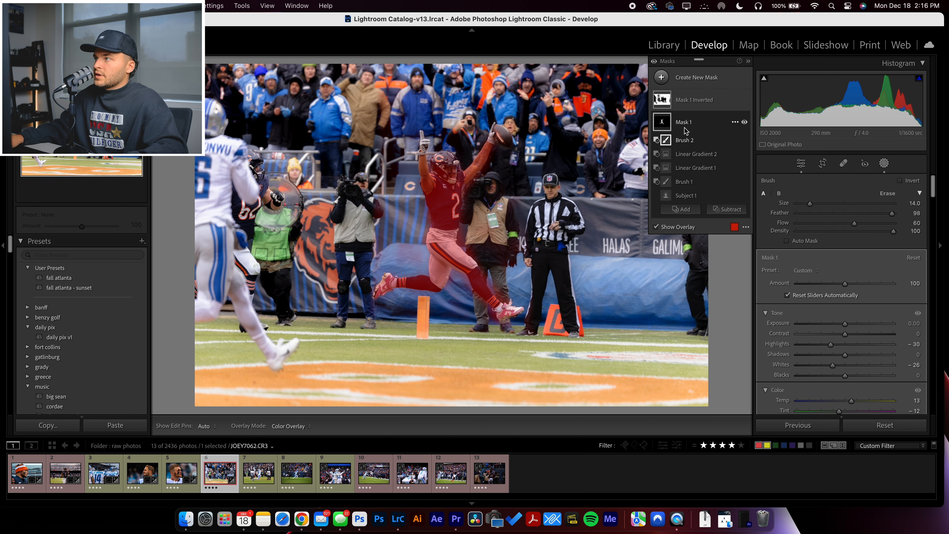
Subtract a size 4 brush from Mask 1 Inverted, painting over the leaping player, his raised football and his front shoe
{"action": "left_click", "coordinate": [663, 105]}
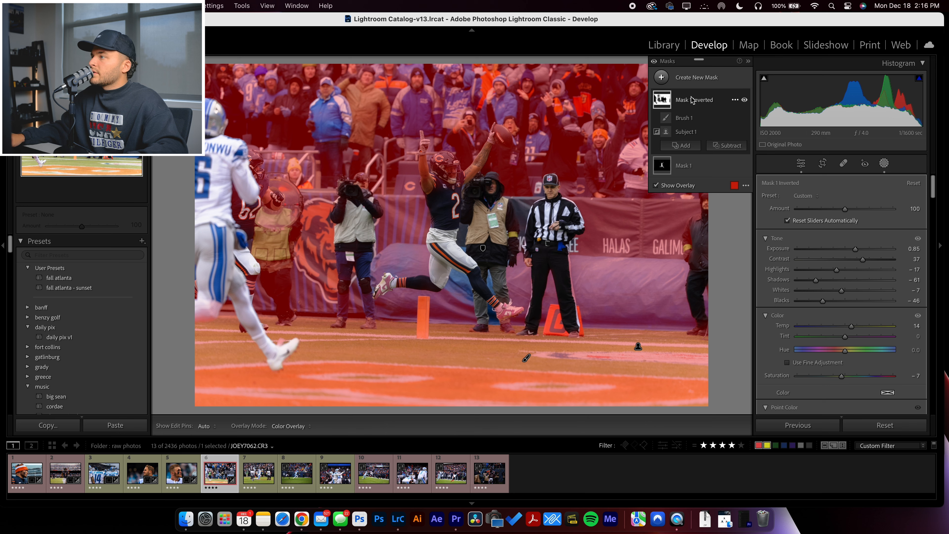
{"action": "left_click", "coordinate": [664, 165]}
{"action": "right_click", "coordinate": [671, 169]}
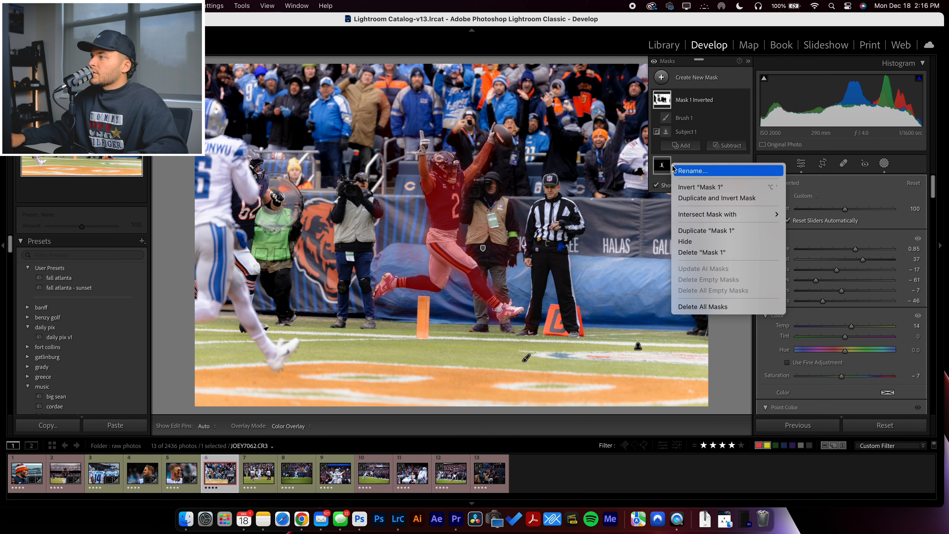
{"action": "left_click", "coordinate": [673, 100]}
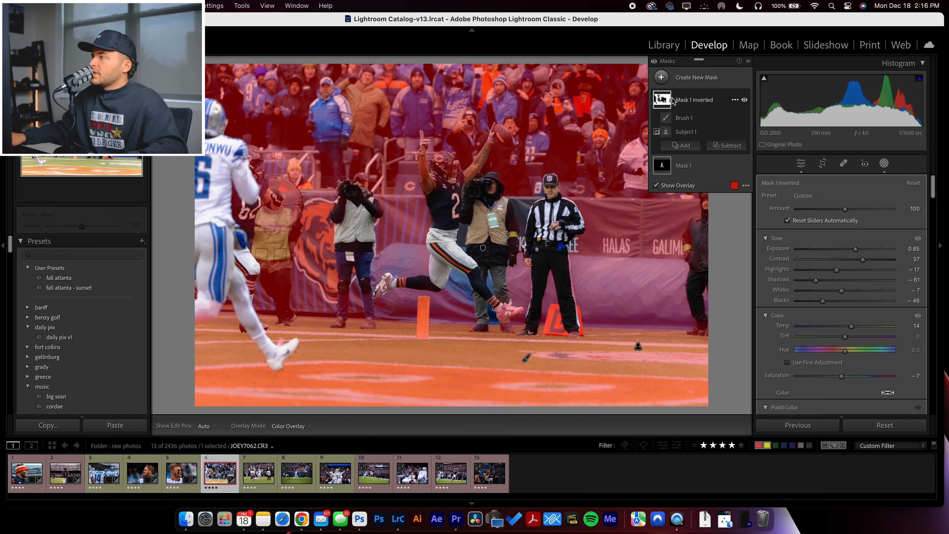
{"action": "left_click", "coordinate": [695, 104]}
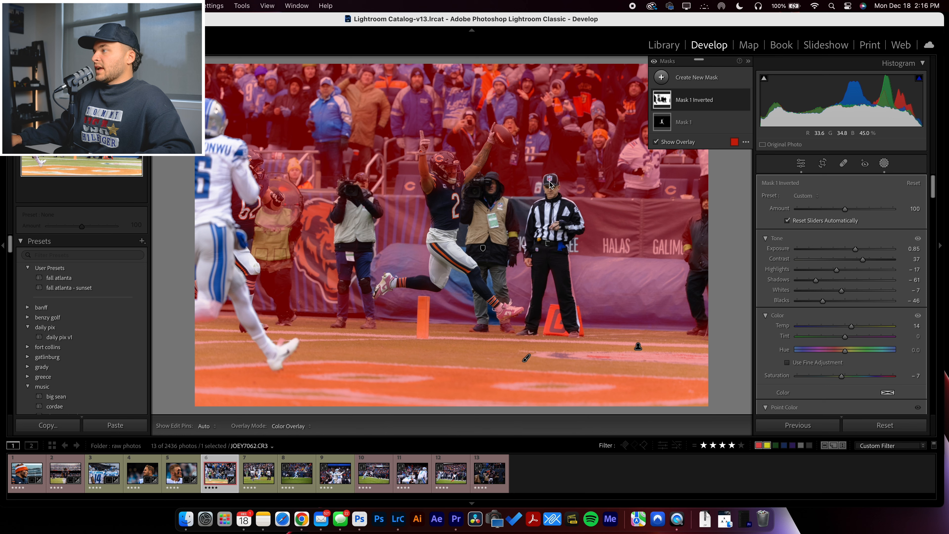
{"action": "left_click", "coordinate": [695, 100]}
{"action": "left_click", "coordinate": [727, 145]}
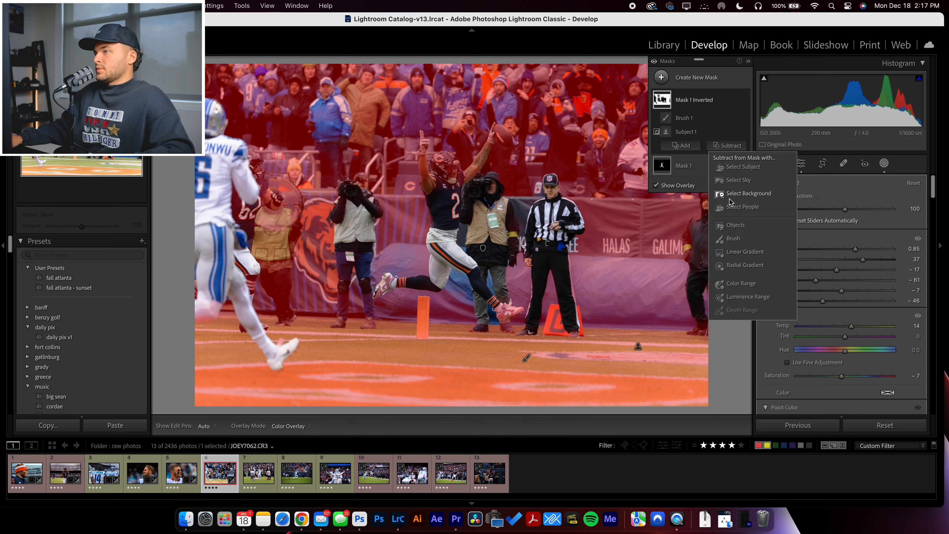
{"action": "left_click", "coordinate": [736, 238]}
{"action": "left_click_drag", "start_coordinate": [446, 170], "coordinate": [453, 169]}
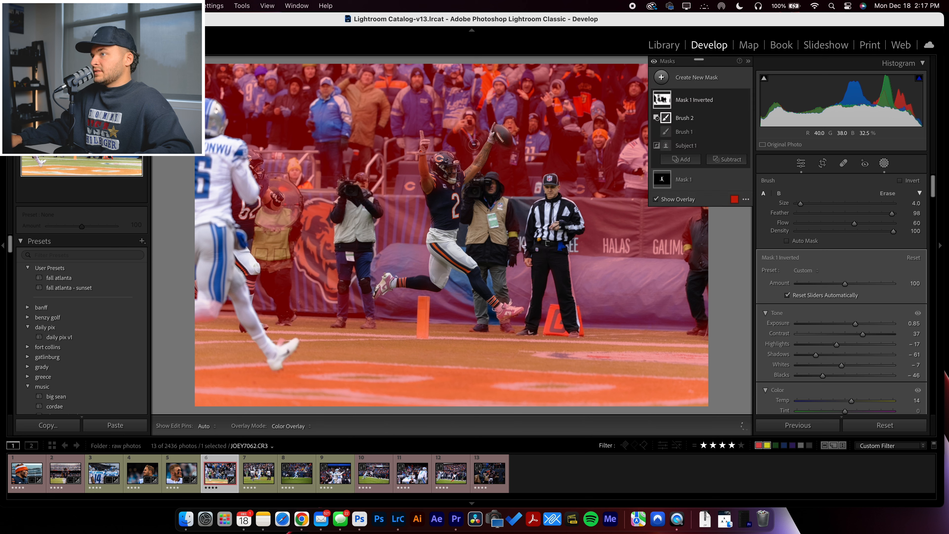
{"action": "key", "text": "h"}
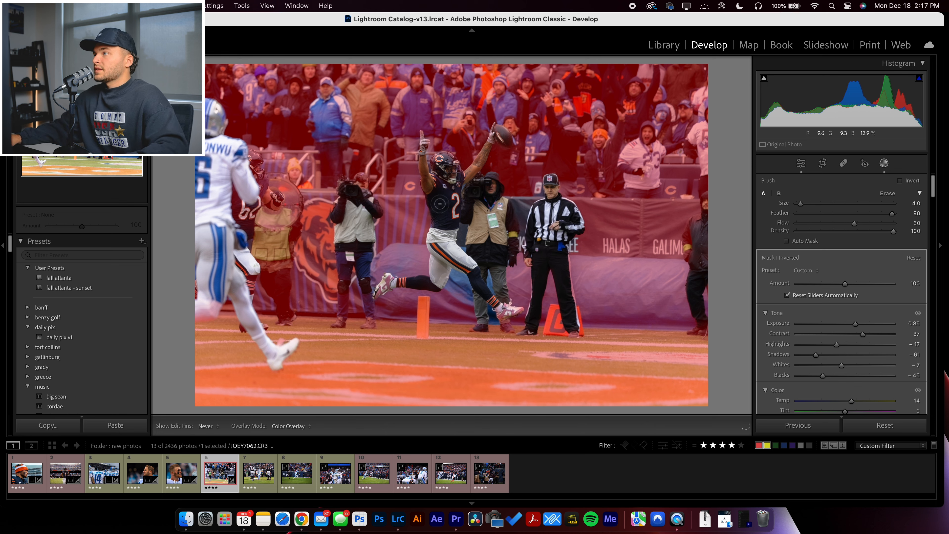
Add two near-vertical linear gradients to Mask 1 Inverted, covering the areas on either side of the leaping player
{"action": "mouse_move", "coordinate": [699, 133]}
{"action": "left_click", "coordinate": [700, 107]}
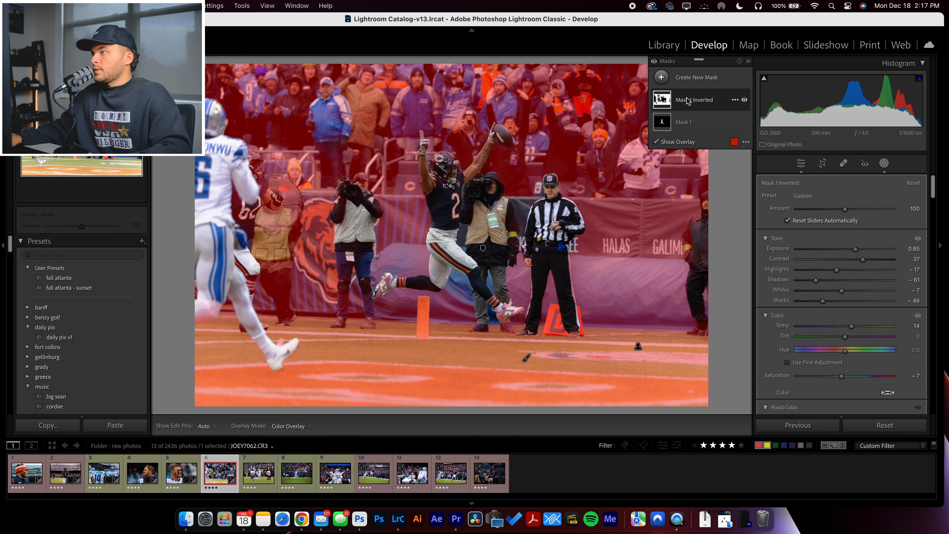
{"action": "left_click", "coordinate": [701, 112]}
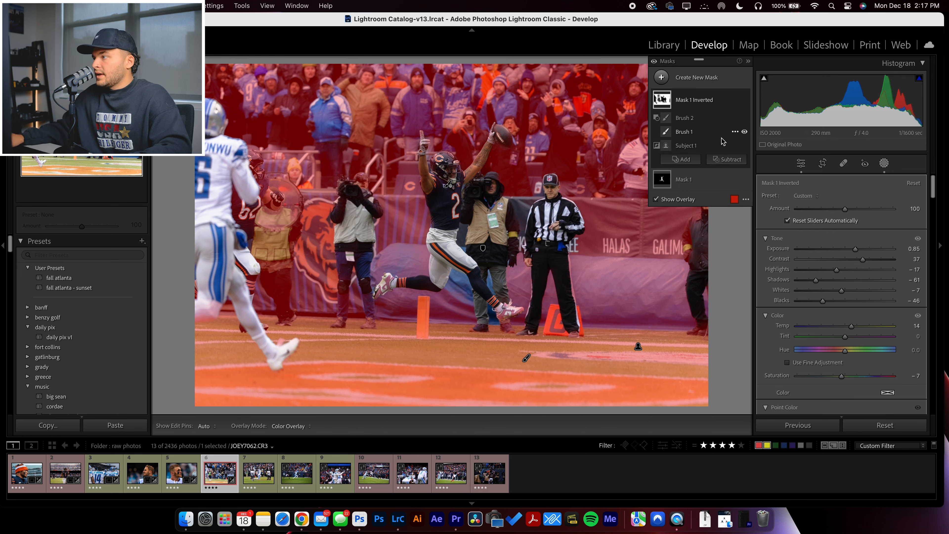
{"action": "left_click", "coordinate": [681, 160]}
{"action": "left_click", "coordinate": [693, 266]}
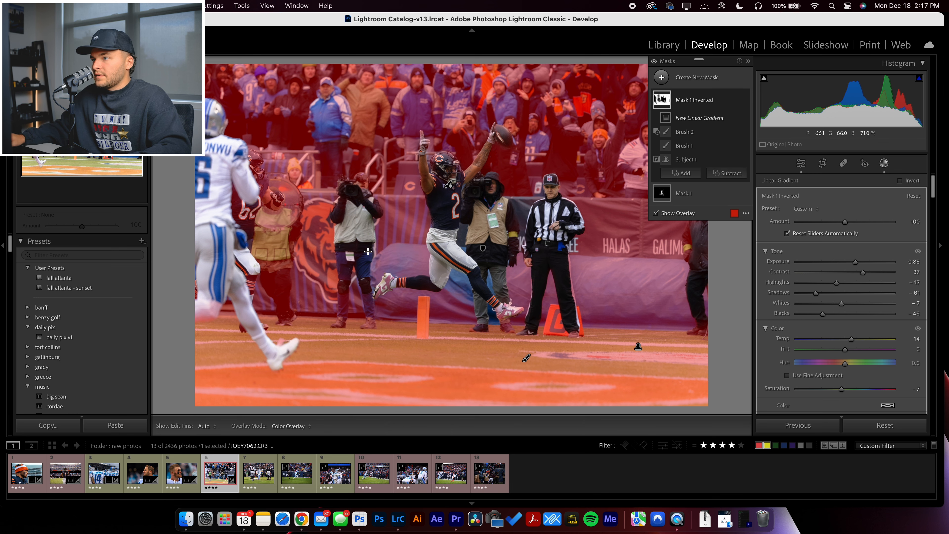
{"action": "left_click_drag", "start_coordinate": [367, 266], "coordinate": [374, 268]}
{"action": "left_click_drag", "start_coordinate": [376, 270], "coordinate": [376, 269]}
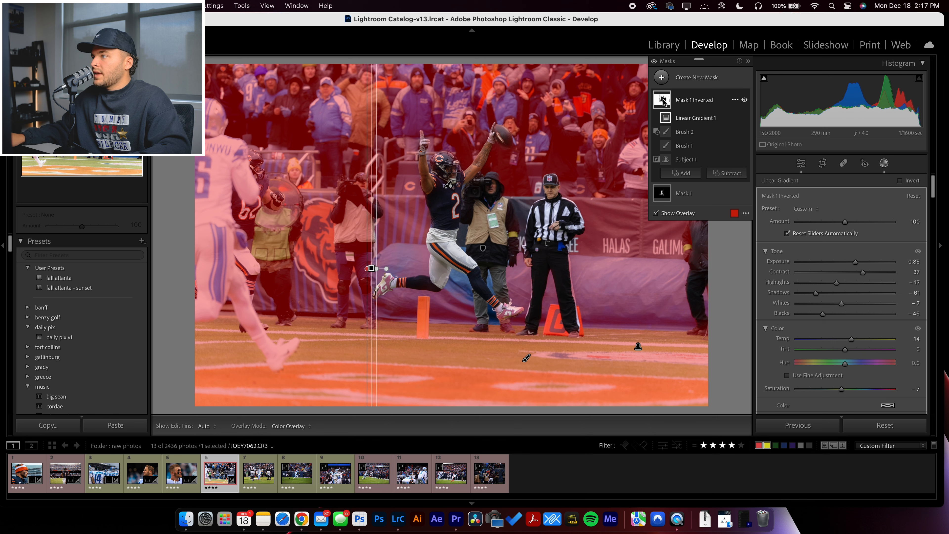
{"action": "left_click", "coordinate": [720, 174]}
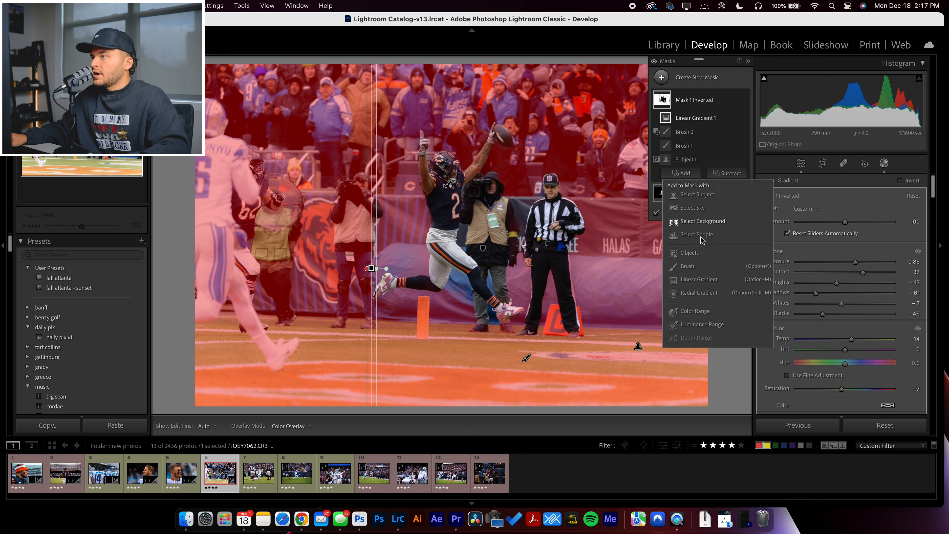
{"action": "left_click", "coordinate": [706, 279]}
{"action": "left_click_drag", "start_coordinate": [526, 248], "coordinate": [512, 249]}
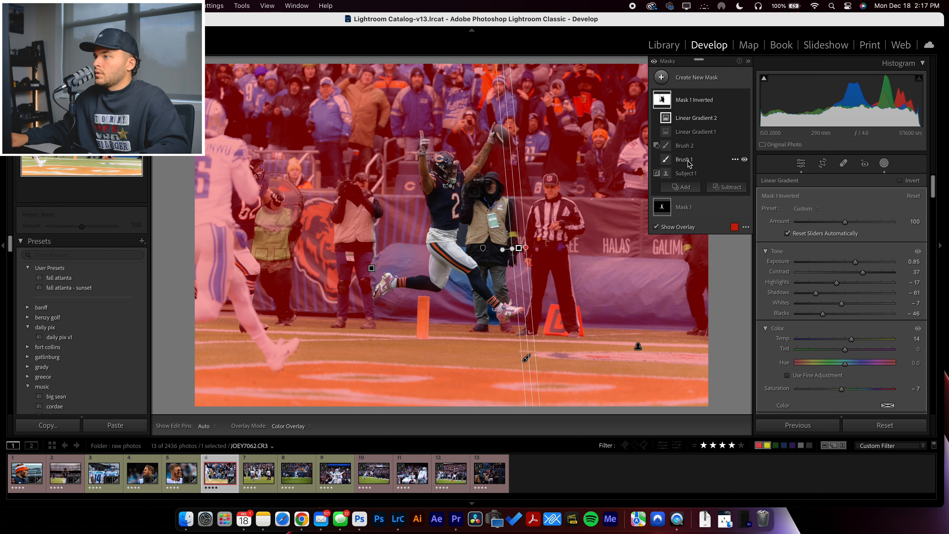
Select Brush 1 in Mask 1 Inverted for further painting
{"action": "left_click", "coordinate": [678, 164]}
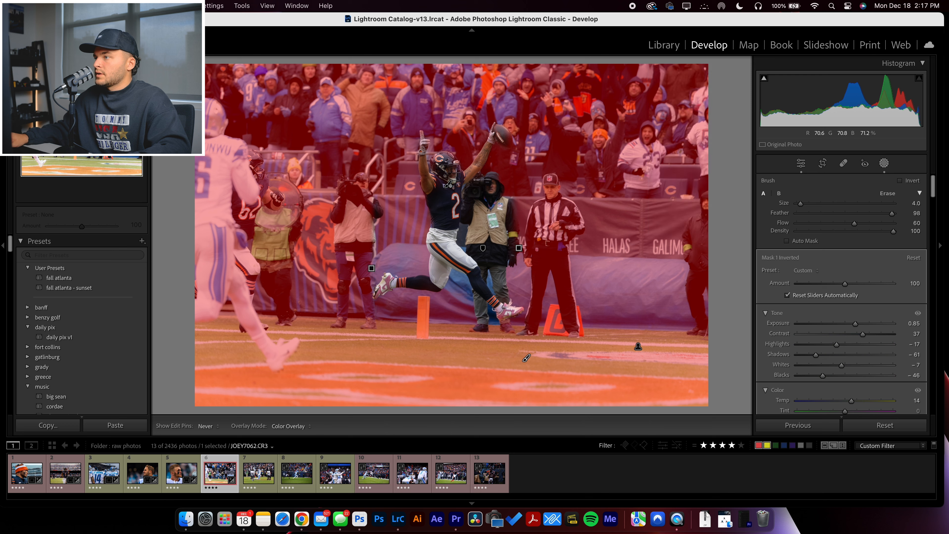
Paint the cameraman's torso behind the leaping player into the inverted background mask with Brush 1 at size 10
{"action": "key", "text": "h"}
{"action": "scroll", "coordinate": [498, 235], "scroll_direction": "up", "scroll_amount": 3}
{"action": "key", "text": "h"}
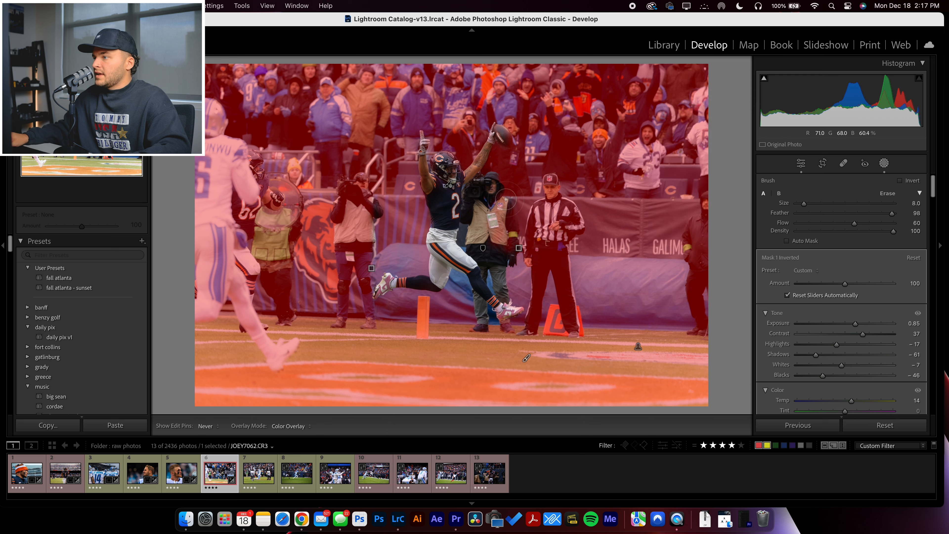
{"action": "mouse_move", "coordinate": [513, 292]}
{"action": "left_mouse_down"}
{"action": "mouse_move", "coordinate": [494, 256]}
{"action": "mouse_move", "coordinate": [505, 288]}
{"action": "mouse_move", "coordinate": [488, 271]}
{"action": "mouse_move", "coordinate": [493, 280]}
{"action": "mouse_move", "coordinate": [508, 289]}
{"action": "mouse_move", "coordinate": [486, 250]}
{"action": "left_mouse_up"}
{"action": "scroll", "coordinate": [493, 257], "scroll_direction": "down", "scroll_amount": 4}
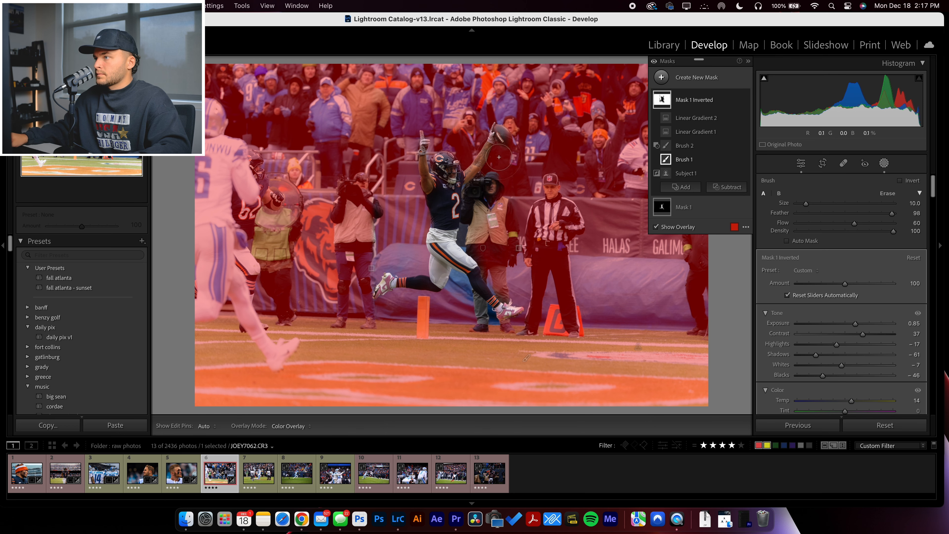
{"action": "left_click_drag", "start_coordinate": [486, 201], "coordinate": [490, 195]}
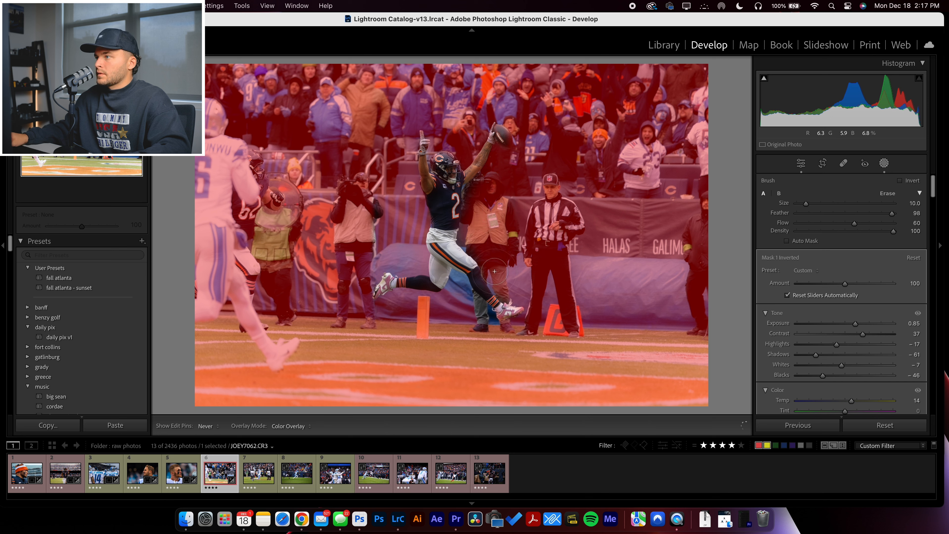
{"action": "left_click_drag", "start_coordinate": [575, 187], "coordinate": [572, 191]}
Reduce the brush to size 7 and paint the cameraman's lower legs and the area beneath the player's legs into the background mask
{"action": "key", "text": "bracketleft"}
{"action": "key", "text": "bracketleft"}
{"action": "key", "text": "bracketleft"}
{"action": "mouse_move", "coordinate": [481, 314]}
{"action": "left_mouse_down"}
{"action": "mouse_move", "coordinate": [465, 304]}
{"action": "mouse_move", "coordinate": [482, 322]}
{"action": "left_mouse_up"}
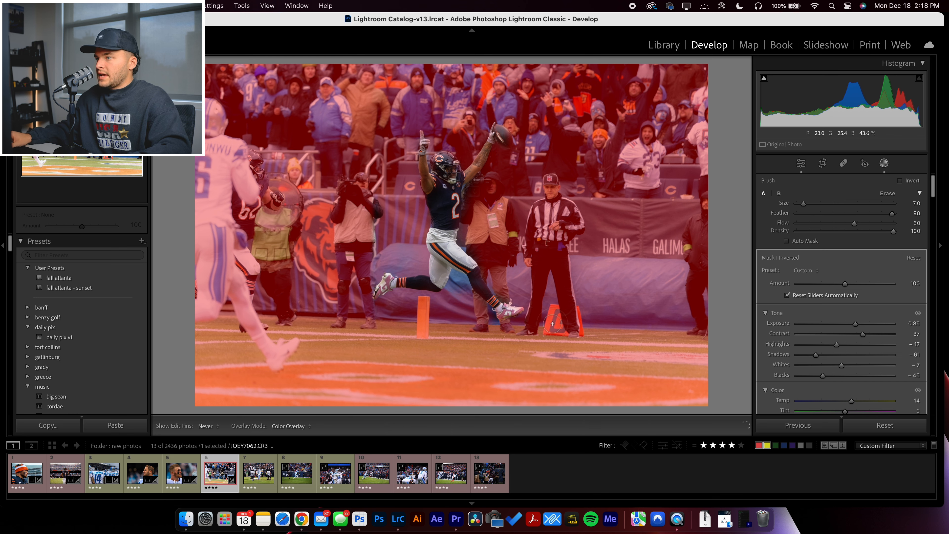
{"action": "left_click_drag", "start_coordinate": [460, 315], "coordinate": [453, 280]}
Reduce the brush to size 3 and paint the background close to the player's trailing leg into the mask
{"action": "key", "text": "bracketleft"}
{"action": "key", "text": "bracketleft"}
{"action": "key", "text": "bracketleft"}
{"action": "key", "text": "bracketleft"}
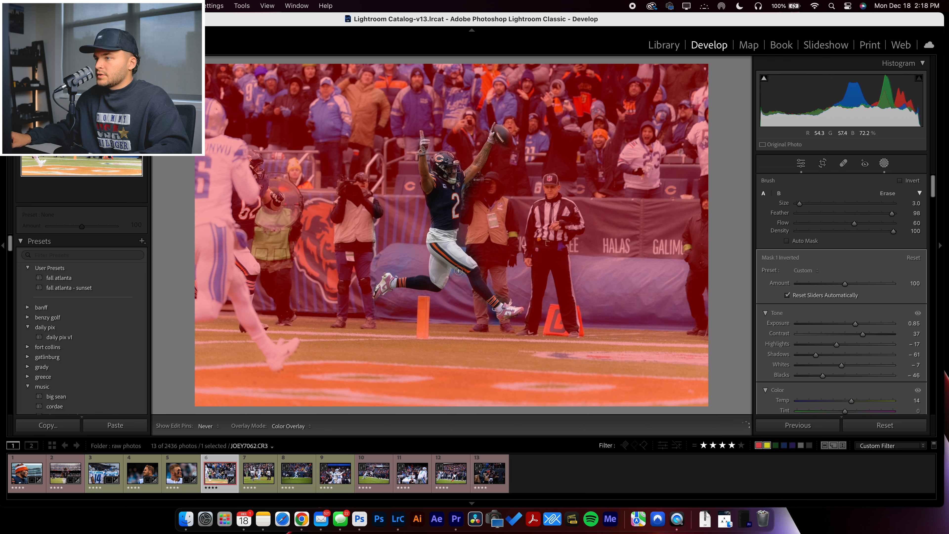
{"action": "mouse_move", "coordinate": [385, 261]}
{"action": "left_mouse_down"}
{"action": "mouse_move", "coordinate": [407, 272]}
{"action": "mouse_move", "coordinate": [364, 254]}
{"action": "left_mouse_up"}
Enlarge the brush to size 10 and paint the photographer behind the player's trailing foot into the background mask
{"action": "key", "text": "bracketright"}
{"action": "key", "text": "bracketright"}
{"action": "key", "text": "bracketright"}
{"action": "key", "text": "bracketright"}
{"action": "key", "text": "bracketright"}
{"action": "key", "text": "bracketright"}
{"action": "key", "text": "bracketright"}
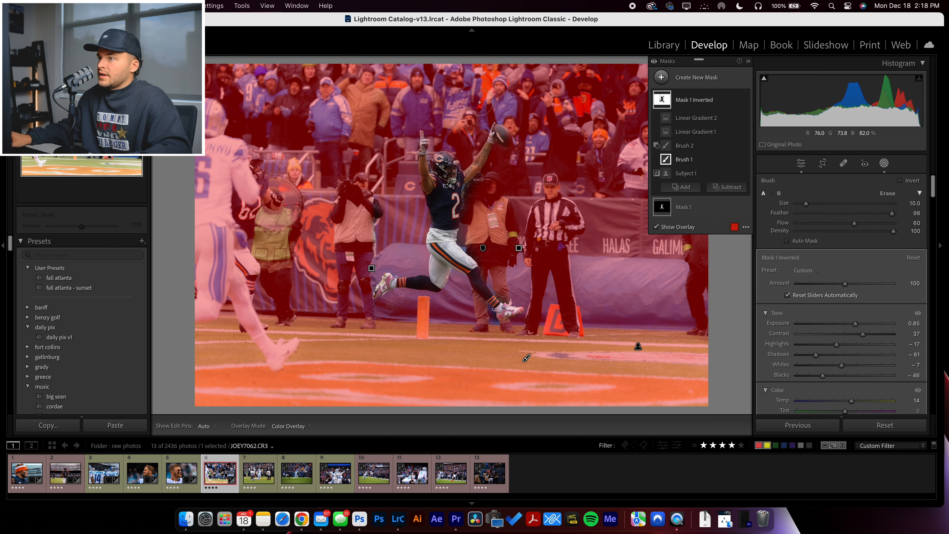
{"action": "mouse_move", "coordinate": [390, 221]}
{"action": "left_mouse_down"}
{"action": "mouse_move", "coordinate": [371, 199]}
{"action": "mouse_move", "coordinate": [371, 227]}
{"action": "mouse_move", "coordinate": [349, 247]}
{"action": "left_mouse_up"}
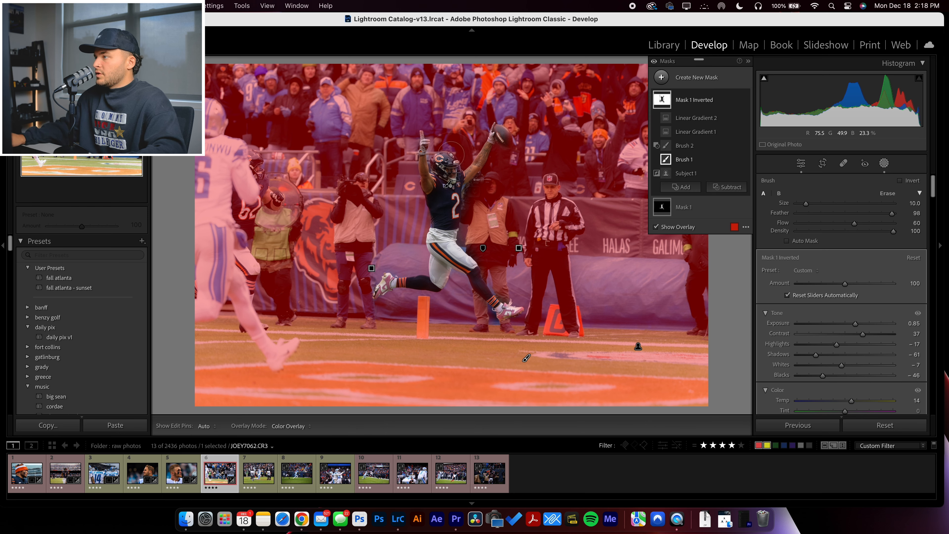
{"action": "left_click", "coordinate": [664, 209]}
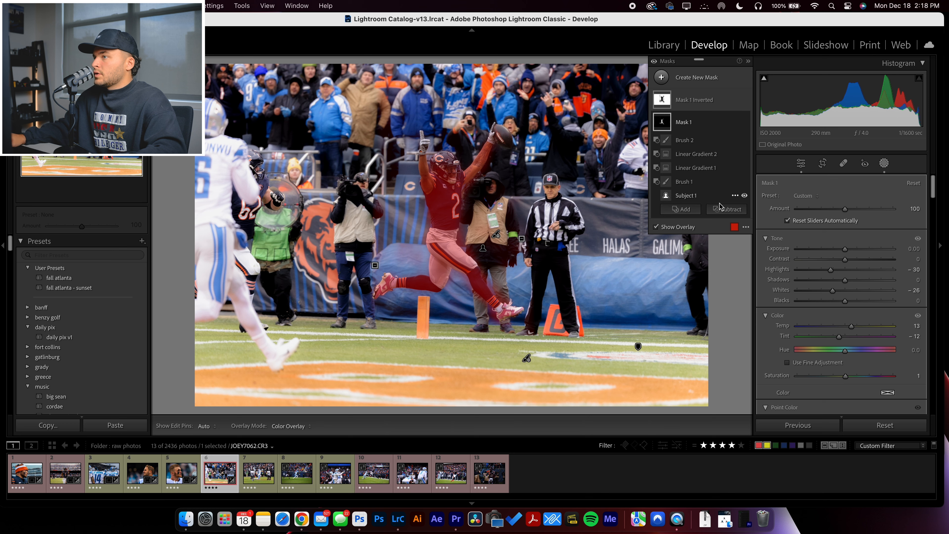
{"action": "left_click", "coordinate": [684, 140]}
{"action": "scroll", "coordinate": [450, 172], "scroll_direction": "down", "scroll_amount": 5}
{"action": "left_click_drag", "start_coordinate": [447, 164], "coordinate": [445, 162]}
{"action": "key", "text": "super+z"}
Add a new brush to Mask 1 and paint over the player's helmet, raised arms and the football
{"action": "left_click", "coordinate": [669, 181]}
{"action": "left_click", "coordinate": [685, 209]}
{"action": "left_click", "coordinate": [688, 229]}
{"action": "left_click_drag", "start_coordinate": [448, 173], "coordinate": [424, 140]}
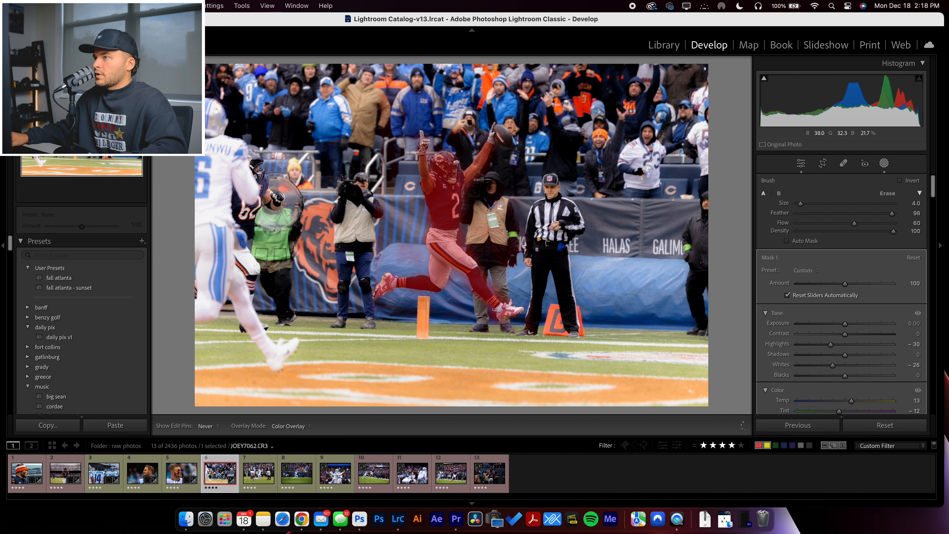
{"action": "mouse_move", "coordinate": [425, 180]}
{"action": "left_mouse_down"}
{"action": "mouse_move", "coordinate": [436, 192]}
{"action": "mouse_move", "coordinate": [477, 169]}
{"action": "left_mouse_up"}
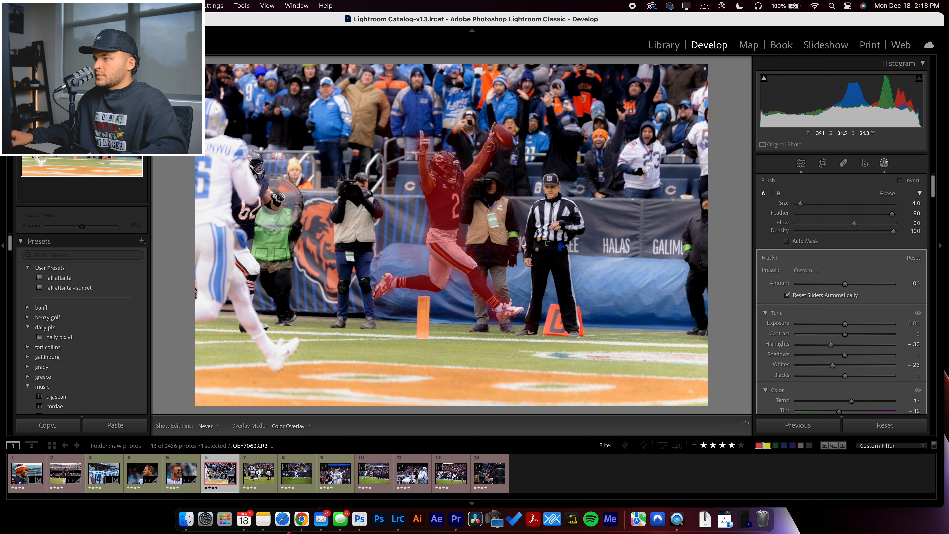
Paint the player's jersey, legs and both shoes into Mask 1 with the size 4 brush
{"action": "left_click_drag", "start_coordinate": [461, 180], "coordinate": [442, 195]}
{"action": "left_click_drag", "start_coordinate": [498, 307], "coordinate": [522, 311]}
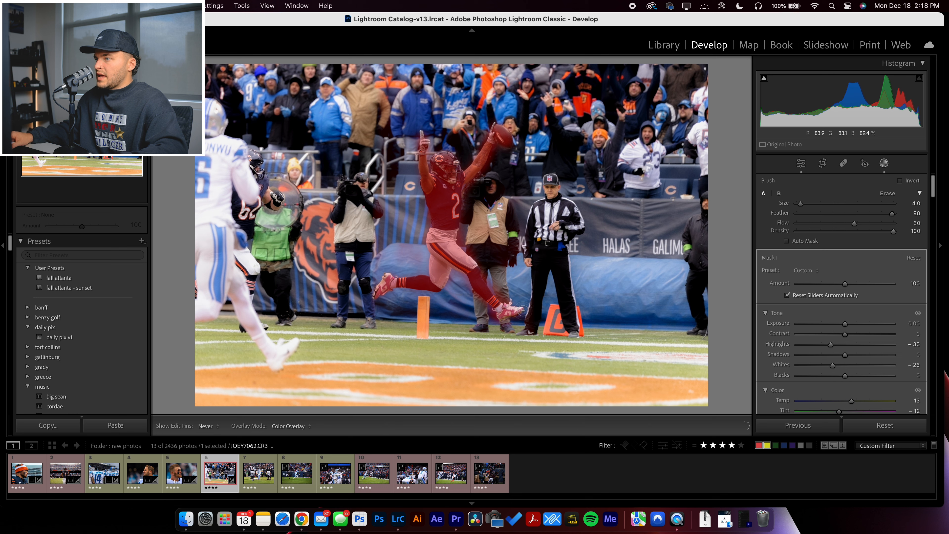
{"action": "mouse_move", "coordinate": [435, 256]}
{"action": "left_mouse_down"}
{"action": "mouse_move", "coordinate": [438, 267]}
{"action": "mouse_move", "coordinate": [373, 294]}
{"action": "left_mouse_up"}
{"action": "left_click_drag", "start_coordinate": [448, 174], "coordinate": [453, 171]}
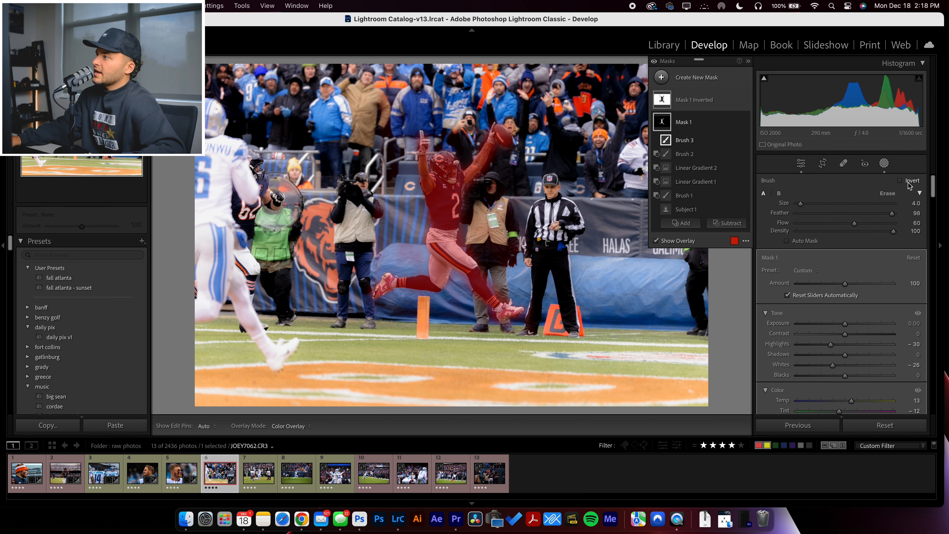
On Mask 1, set exposure to 0.04, highlights to -62, shadows to 44, whites to 2 and blacks to 3
{"action": "left_click", "coordinate": [885, 163]}
{"action": "left_click", "coordinate": [885, 163]}
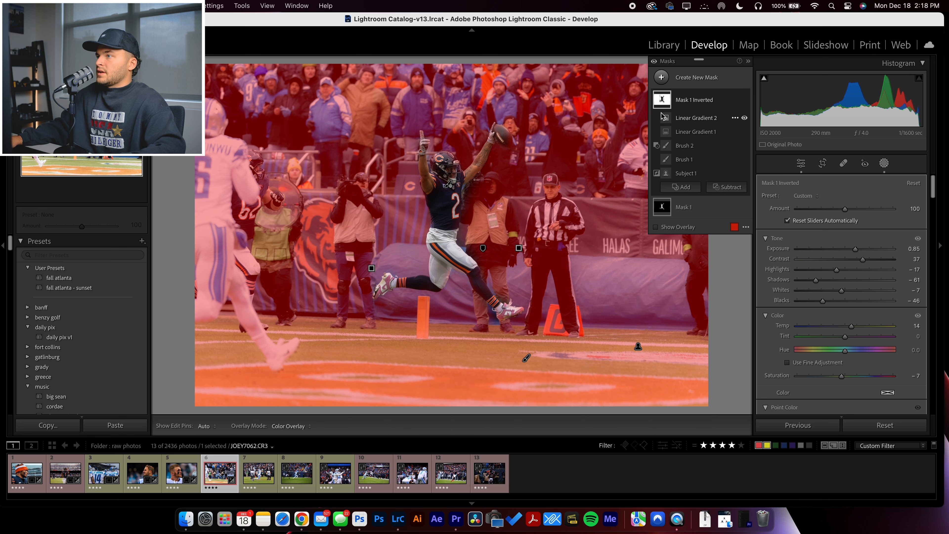
{"action": "left_click", "coordinate": [679, 101]}
{"action": "left_click", "coordinate": [683, 122]}
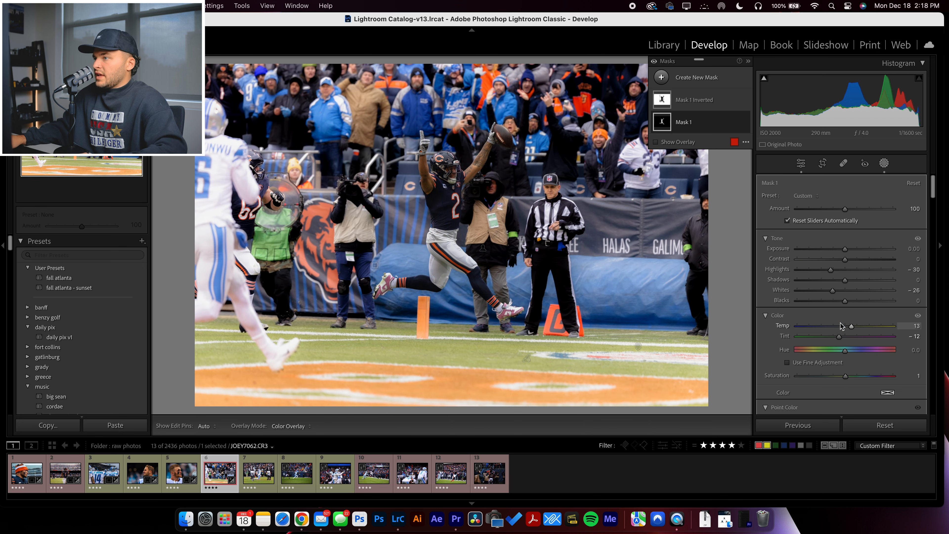
{"action": "left_click_drag", "start_coordinate": [830, 270], "coordinate": [814, 270]}
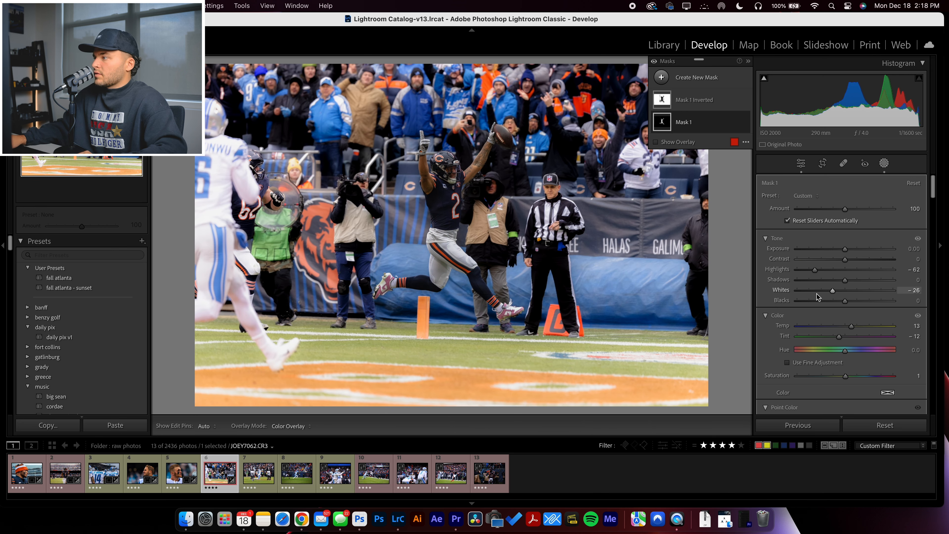
{"action": "left_click", "coordinate": [821, 291]}
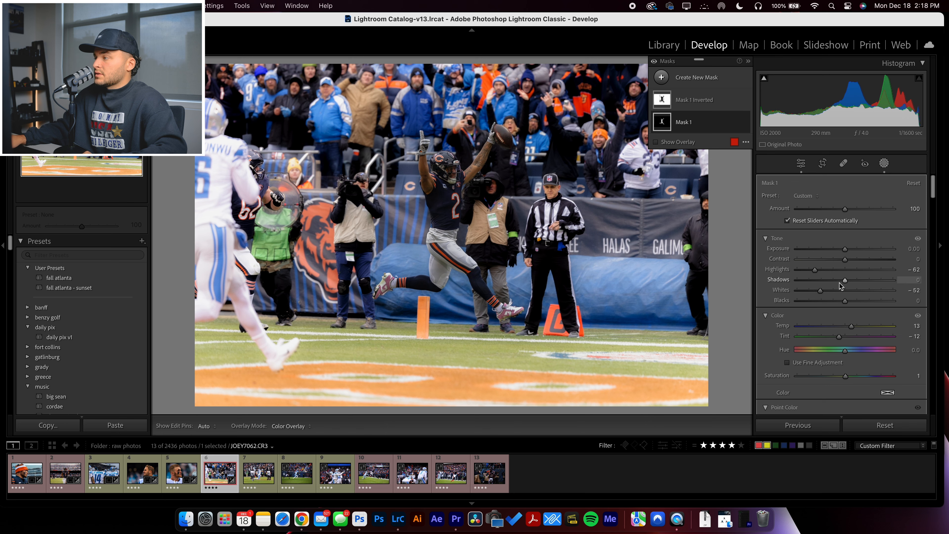
{"action": "left_click_drag", "start_coordinate": [846, 280], "coordinate": [860, 281]}
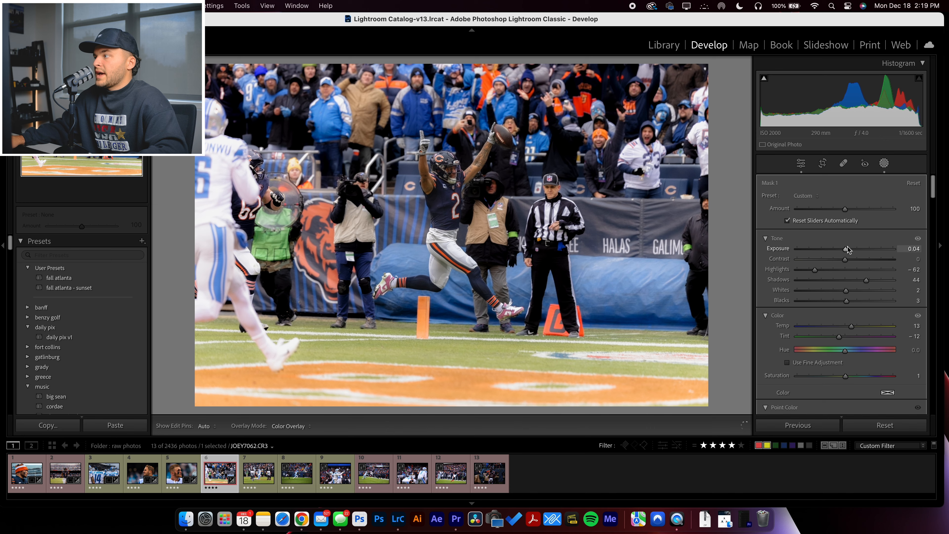
Soften the background by setting clarity to -89 and dehaze to -37 on the inverted mask
{"action": "left_click", "coordinate": [679, 125]}
{"action": "left_click", "coordinate": [685, 100]}
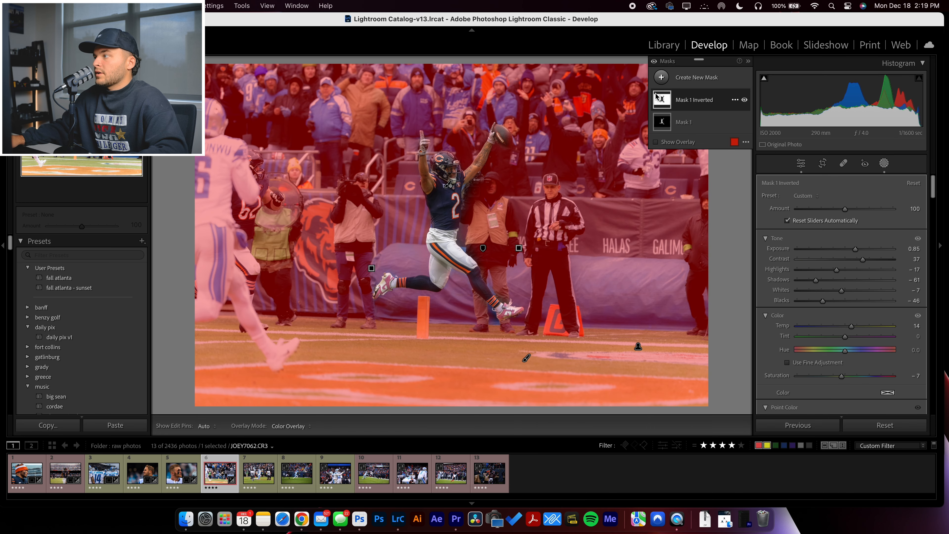
{"action": "scroll", "coordinate": [867, 304], "scroll_direction": "down", "scroll_amount": 10}
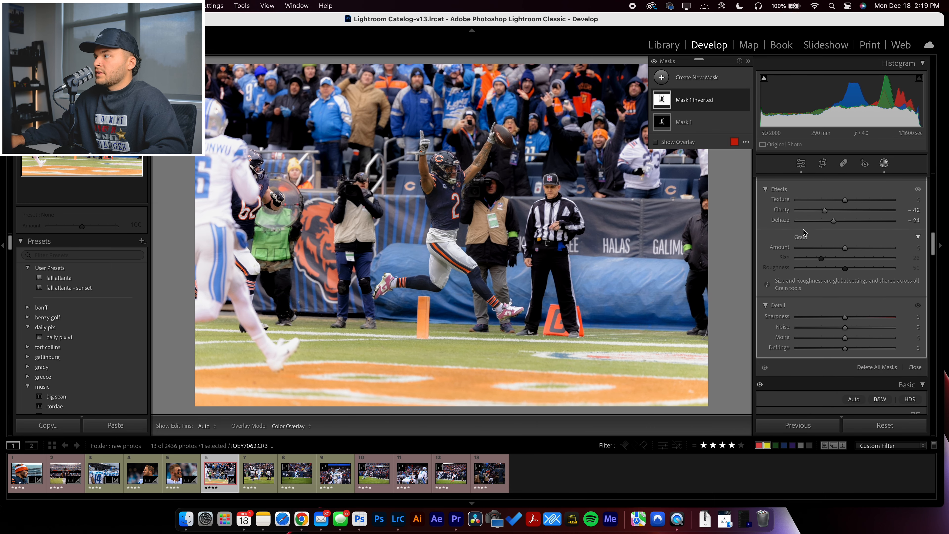
{"action": "scroll", "coordinate": [804, 230], "scroll_direction": "up", "scroll_amount": 2}
{"action": "left_click", "coordinate": [802, 240]}
{"action": "left_click", "coordinate": [808, 250]}
{"action": "left_click_drag", "start_coordinate": [808, 253], "coordinate": [828, 253]}
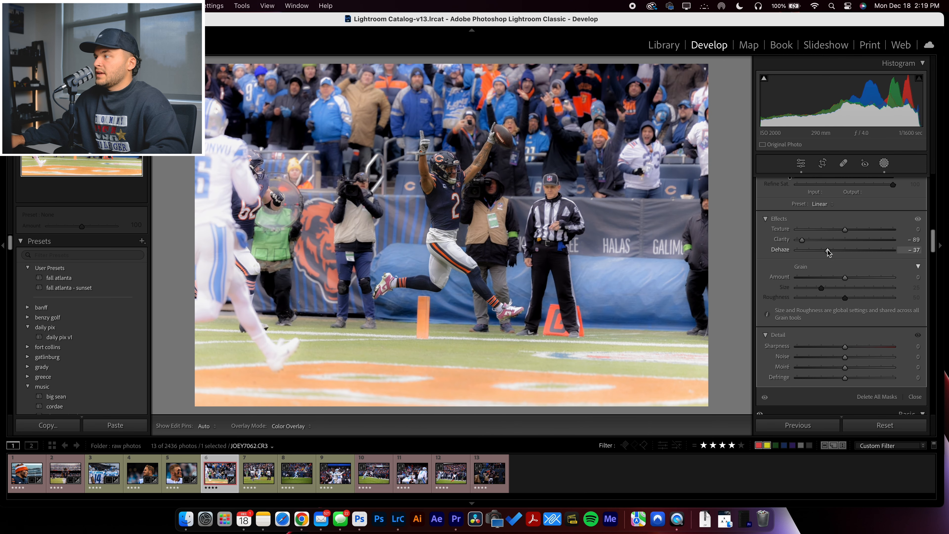
Darken the inverted background mask by lowering its exposure, and adjust its contrast and whites
{"action": "scroll", "coordinate": [829, 253], "scroll_direction": "up", "scroll_amount": 10}
{"action": "left_click", "coordinate": [849, 249]}
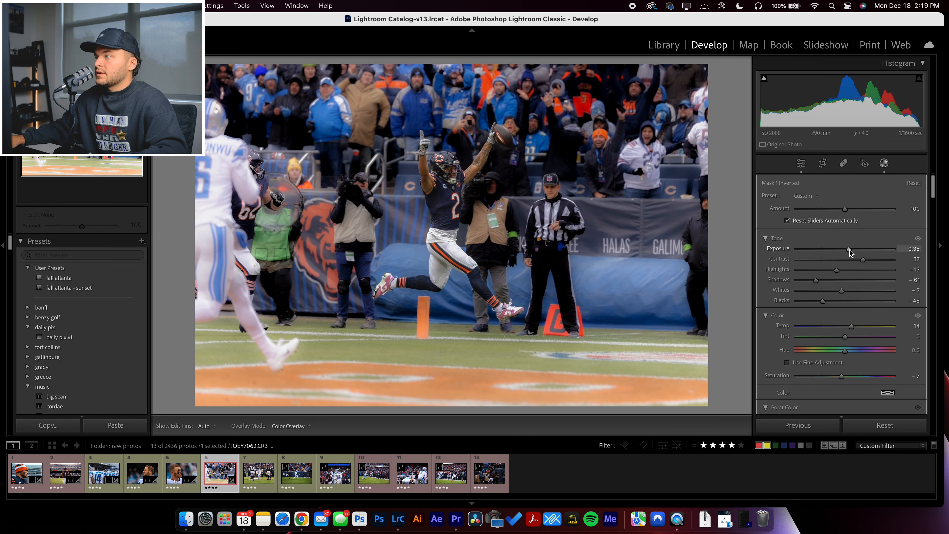
{"action": "left_click_drag", "start_coordinate": [849, 249], "coordinate": [839, 262]}
{"action": "left_click", "coordinate": [884, 260]}
{"action": "left_click_drag", "start_coordinate": [814, 292], "coordinate": [865, 261]}
On the player's Mask 1, raise the saturation and blacks slightly, and fine-tune the whites and highlights
{"action": "left_click", "coordinate": [684, 122]}
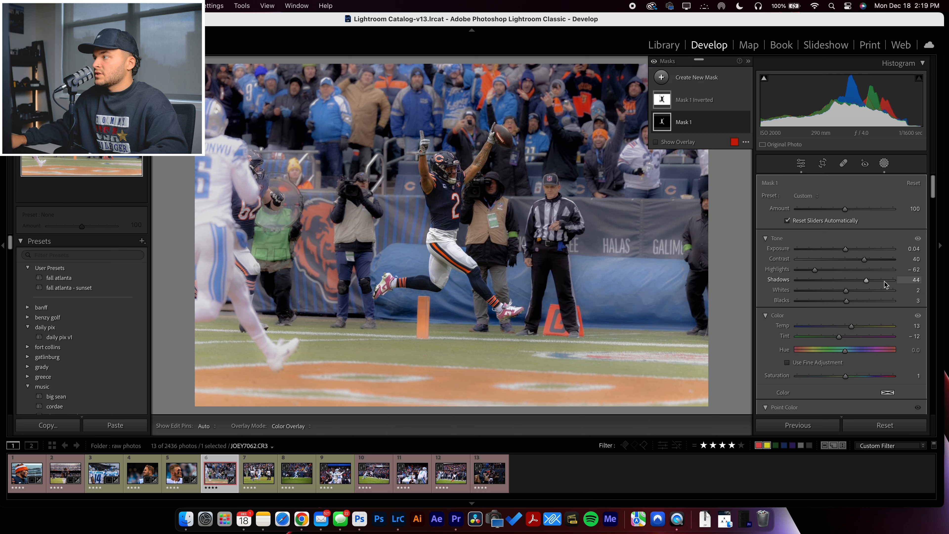
{"action": "left_click_drag", "start_coordinate": [867, 376], "coordinate": [853, 377]}
{"action": "left_click_drag", "start_coordinate": [847, 291], "coordinate": [850, 297]}
{"action": "left_click_drag", "start_coordinate": [847, 301], "coordinate": [856, 301]}
{"action": "mouse_move", "coordinate": [815, 270]}
{"action": "left_mouse_down"}
{"action": "mouse_move", "coordinate": [800, 270]}
{"action": "mouse_move", "coordinate": [813, 270]}
{"action": "left_mouse_up"}
{"action": "mouse_move", "coordinate": [833, 301]}
{"action": "left_mouse_down"}
{"action": "mouse_move", "coordinate": [868, 304]}
{"action": "mouse_move", "coordinate": [850, 306]}
{"action": "left_mouse_up"}
Crop the photo in tightly around the leaping player and apply the crop
{"action": "left_click", "coordinate": [825, 165]}
{"action": "left_click_drag", "start_coordinate": [456, 64], "coordinate": [484, 205]}
{"action": "left_click_drag", "start_coordinate": [453, 98], "coordinate": [455, 114]}
{"action": "left_click_drag", "start_coordinate": [464, 164], "coordinate": [469, 179]}
{"action": "key", "text": "Return"}
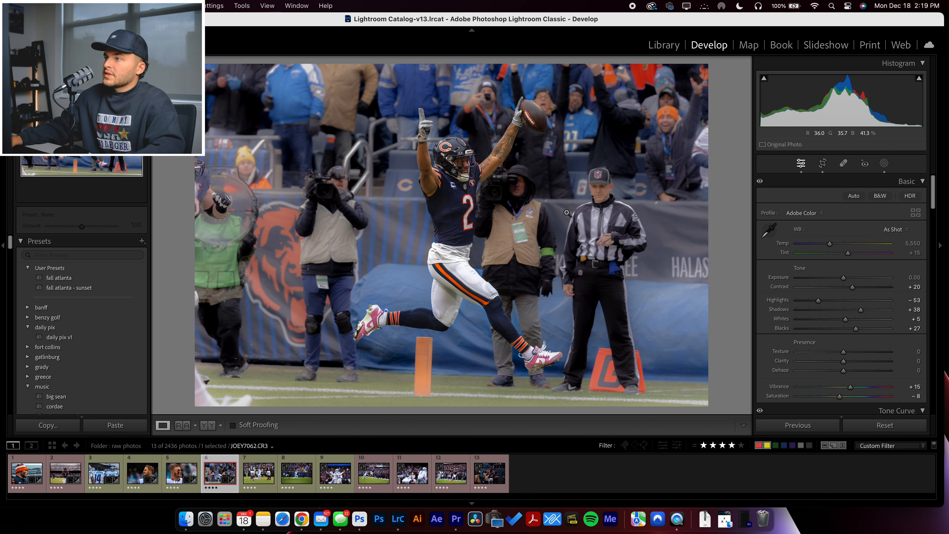
Shift the crop so the player sits left of centre with the referee fully in frame
{"action": "left_click", "coordinate": [821, 165]}
{"action": "left_click_drag", "start_coordinate": [485, 248], "coordinate": [434, 249]}
{"action": "key", "text": "Return"}
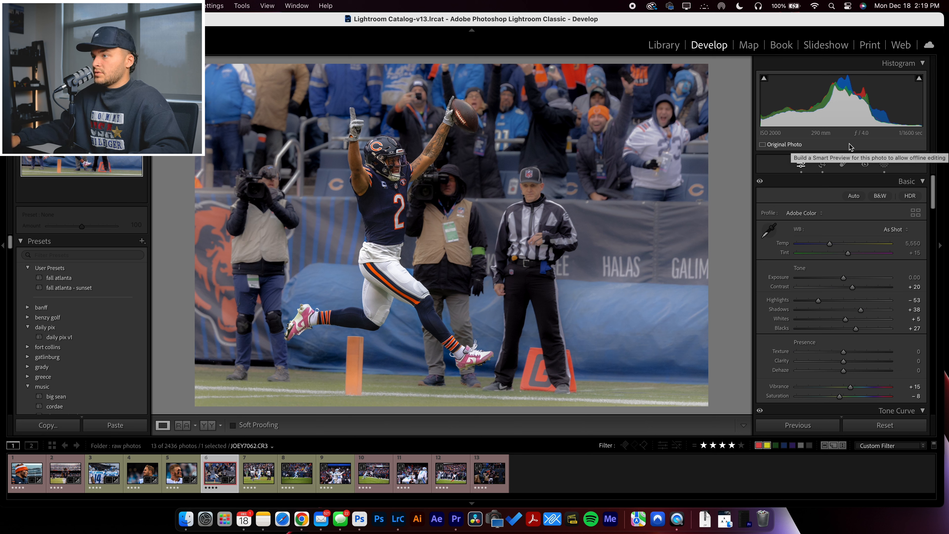
{"action": "left_click", "coordinate": [402, 268]}
{"action": "left_click", "coordinate": [401, 268]}
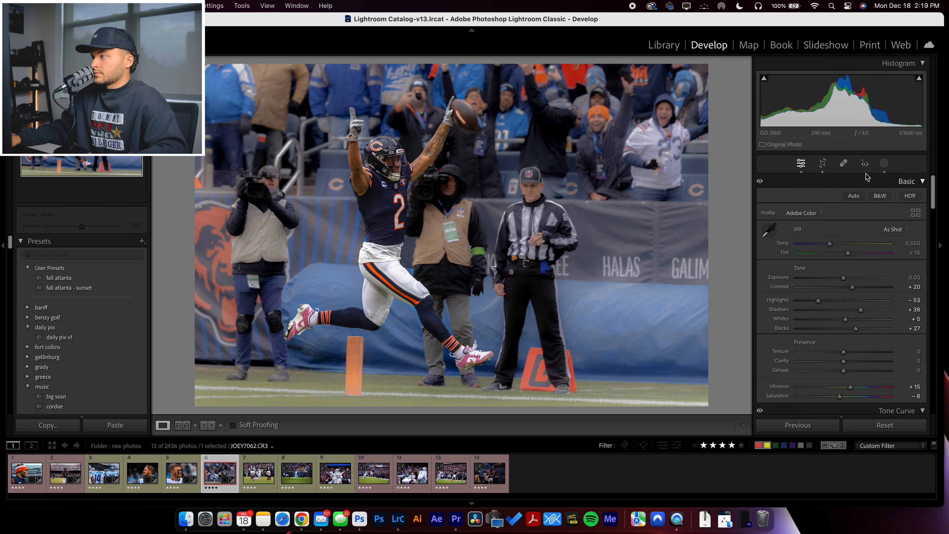
{"action": "left_click", "coordinate": [884, 163]}
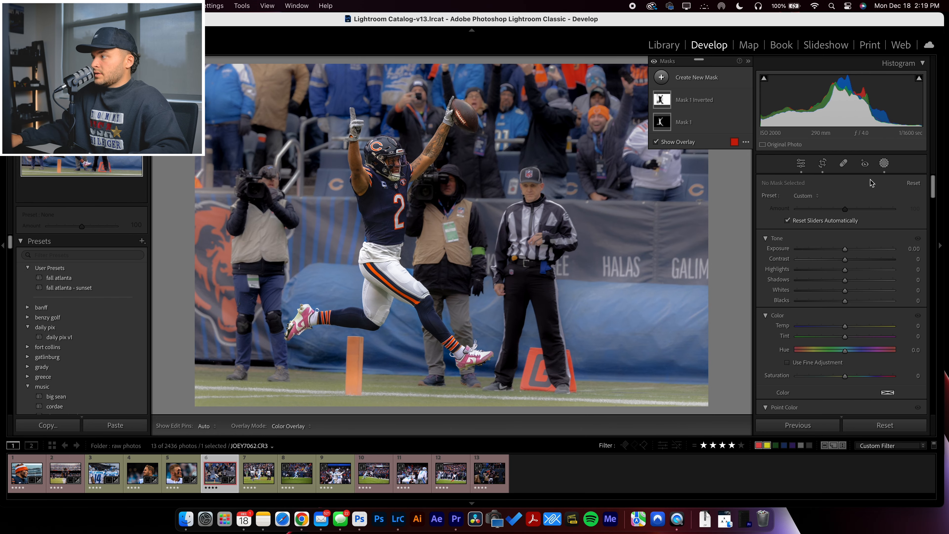
{"action": "left_click", "coordinate": [885, 164]}
Set the whole photo's shadows to +40, whites to -4, blacks to +36 and clarity to +1, and adjust the tone curve's midtones
{"action": "left_click_drag", "start_coordinate": [866, 311], "coordinate": [842, 319]}
{"action": "left_click_drag", "start_coordinate": [843, 361], "coordinate": [852, 362]}
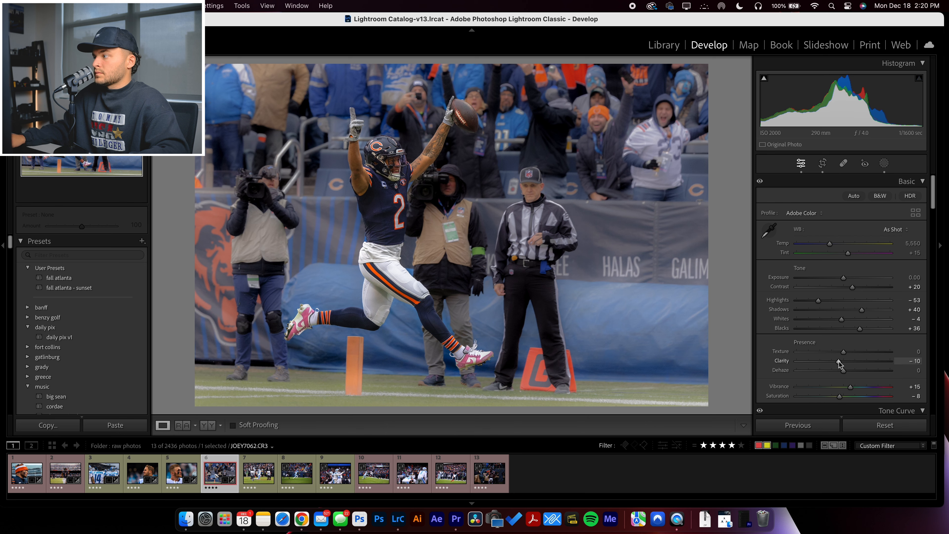
{"action": "scroll", "coordinate": [857, 397], "scroll_direction": "down", "scroll_amount": 10}
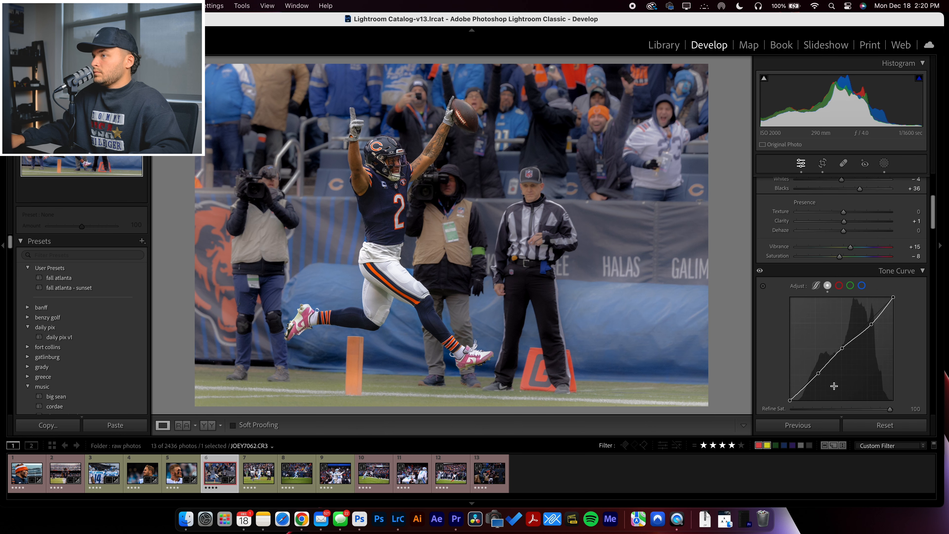
{"action": "left_click_drag", "start_coordinate": [842, 245], "coordinate": [858, 236]}
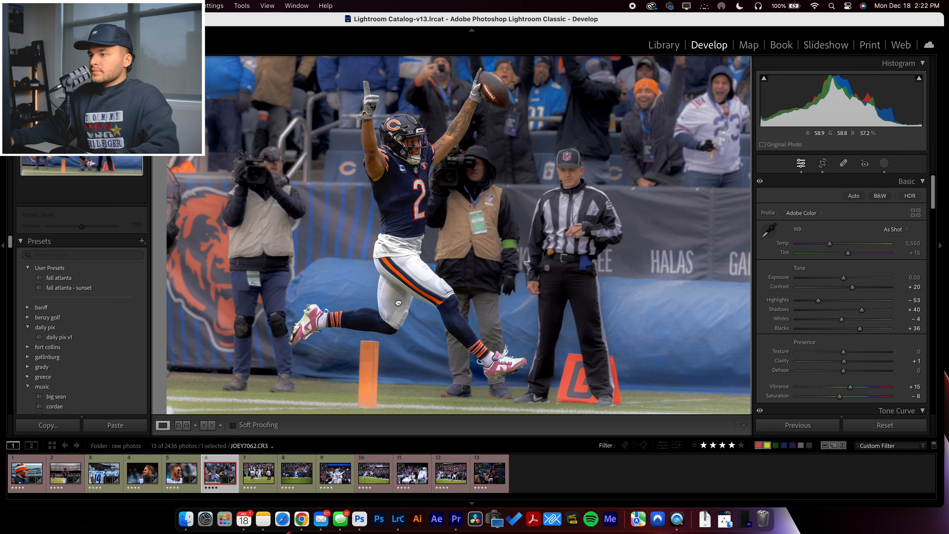
Loosen and reposition the crop to show more field below the player and more space on the referee's side
{"action": "left_click", "coordinate": [400, 304]}
{"action": "left_click", "coordinate": [414, 292]}
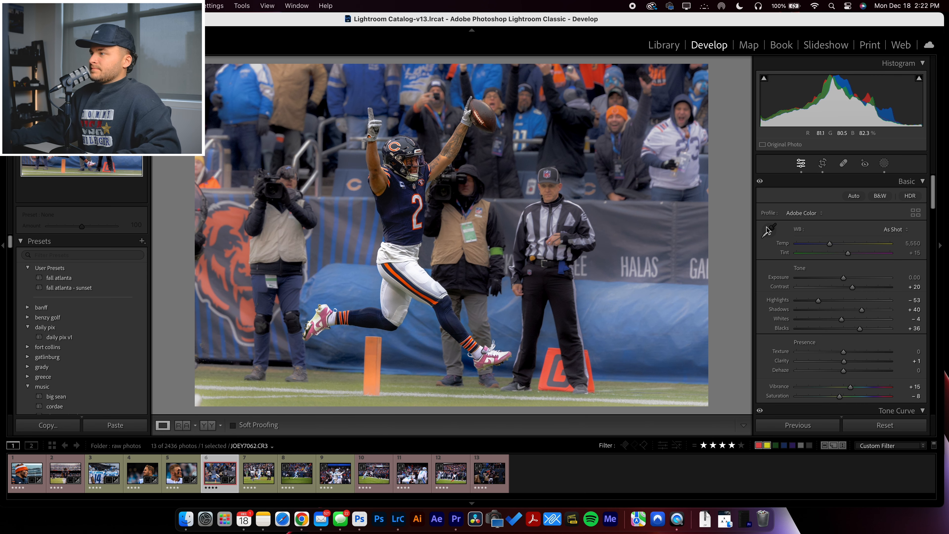
{"action": "left_click", "coordinate": [823, 164]}
{"action": "left_click_drag", "start_coordinate": [446, 356], "coordinate": [451, 331]}
{"action": "key", "text": "Return"}
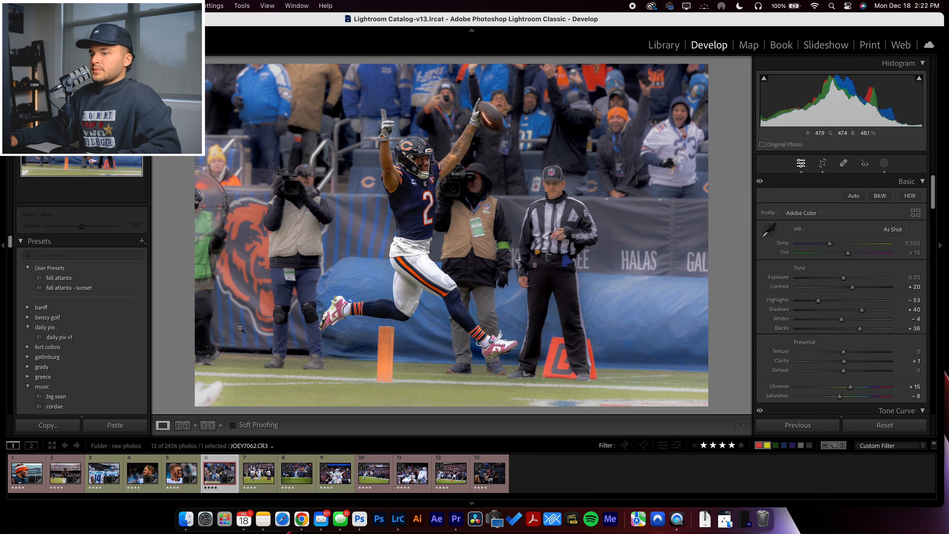
{"action": "left_click", "coordinate": [824, 164]}
{"action": "left_click_drag", "start_coordinate": [589, 235], "coordinate": [565, 234]}
{"action": "key", "text": "Return"}
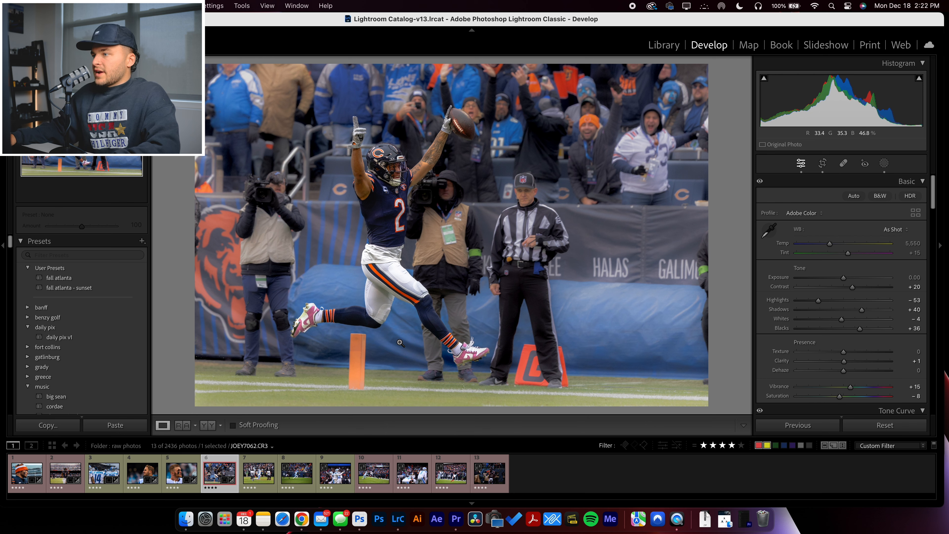
Set exposure to +0.15, contrast +33, shadows +7, whites 0, blacks +33, clarity +5 and dehaze -6, and compare with the original
{"action": "left_click_drag", "start_coordinate": [853, 288], "coordinate": [836, 373]}
{"action": "left_click_drag", "start_coordinate": [837, 371], "coordinate": [841, 371]}
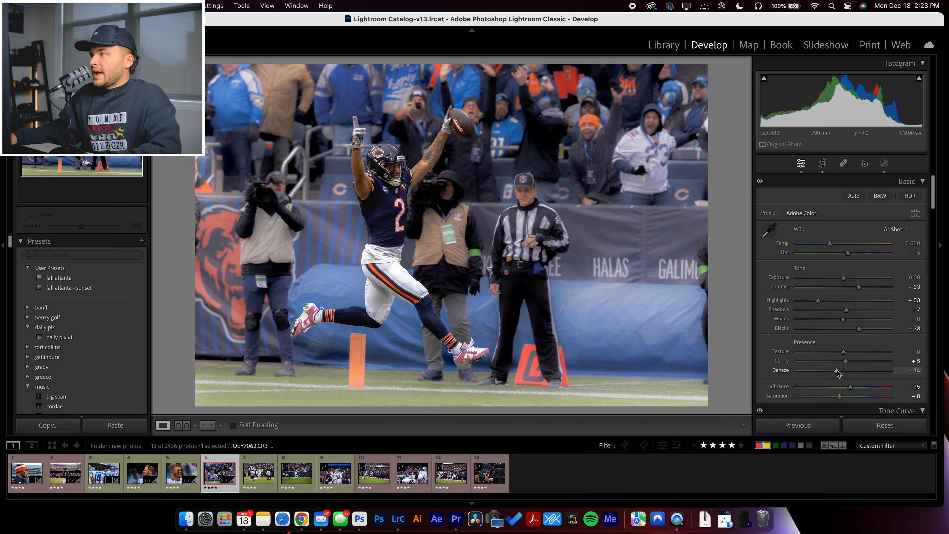
{"action": "left_click_drag", "start_coordinate": [843, 279], "coordinate": [844, 278]}
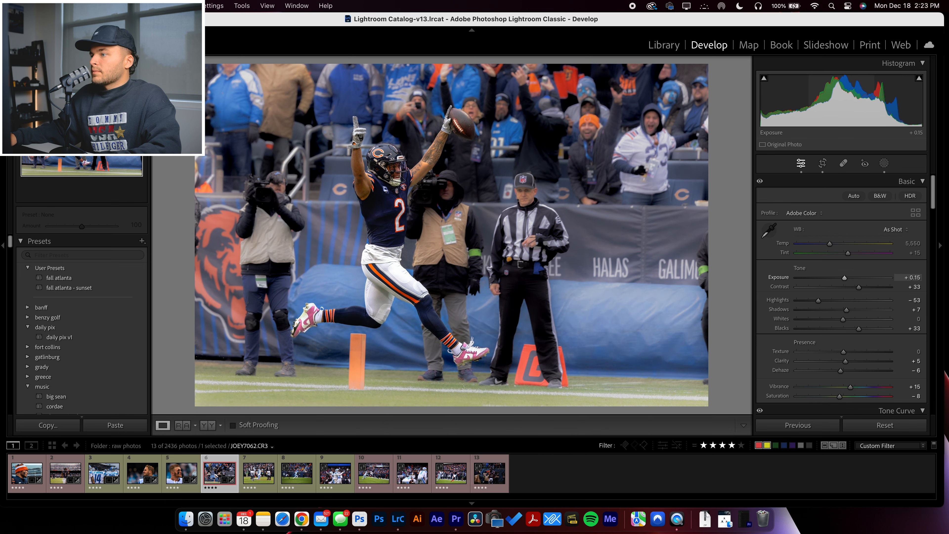
{"action": "key", "text": "backslash"}
{"action": "key", "text": "backslash"}
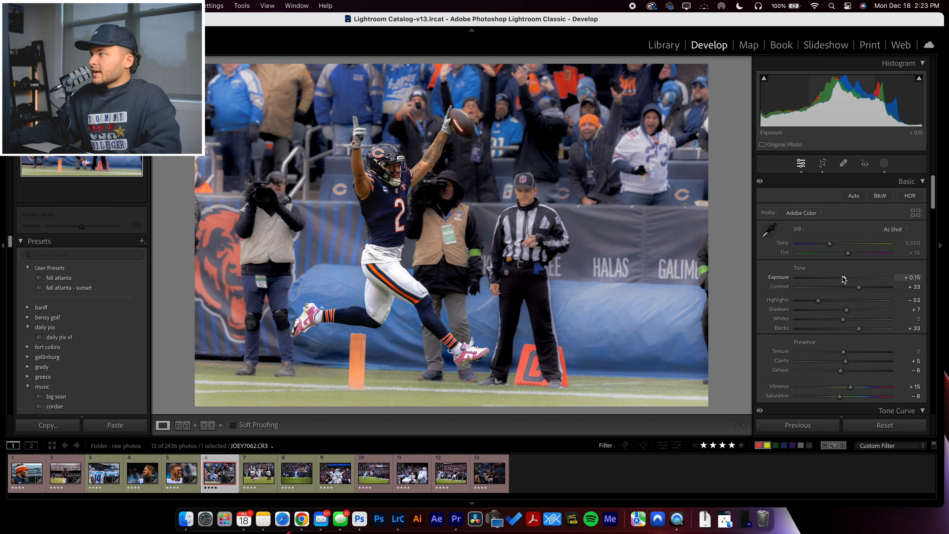
Add a brush mask over the jumping player's white pants, with exposure -0.90 and highlights -68
{"action": "left_click", "coordinate": [884, 163]}
{"action": "left_click", "coordinate": [696, 77]}
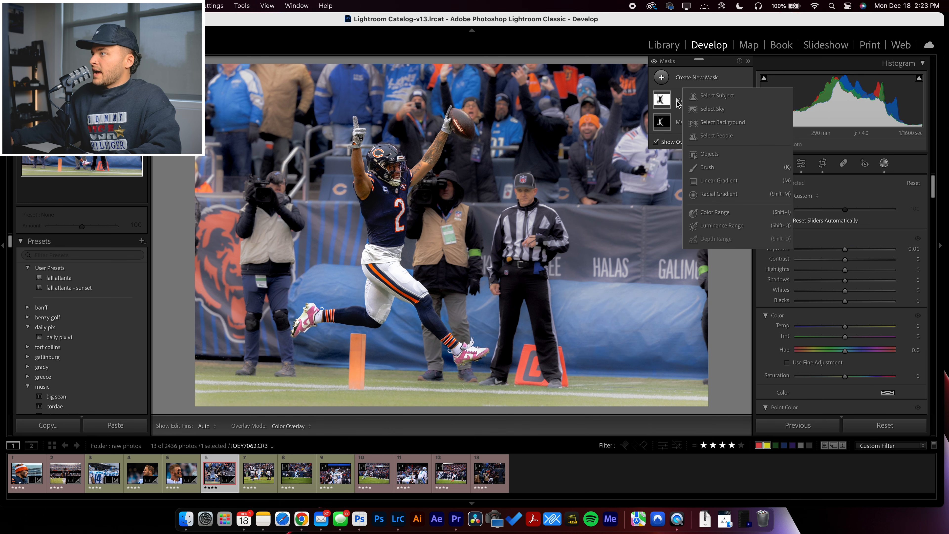
{"action": "left_click", "coordinate": [701, 170]}
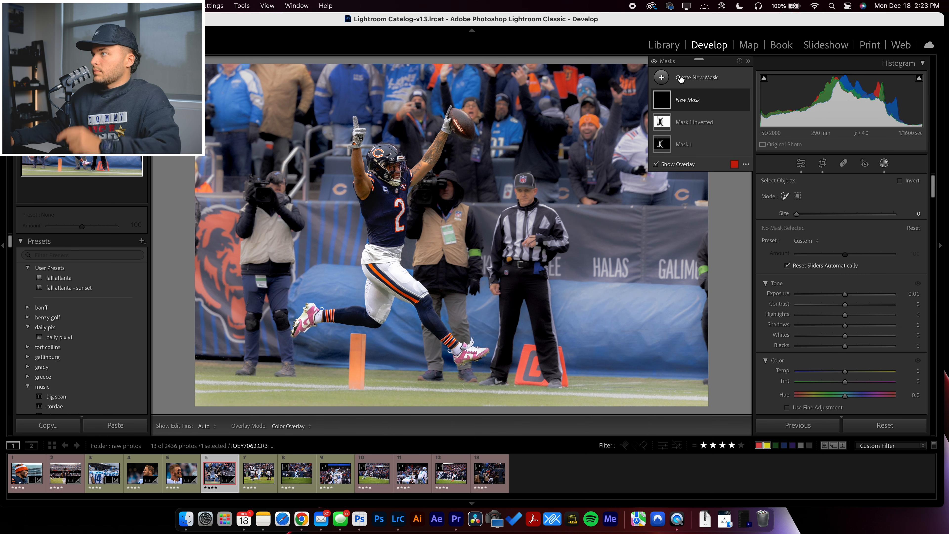
{"action": "left_click", "coordinate": [680, 78]}
{"action": "left_click", "coordinate": [702, 169]}
{"action": "scroll", "coordinate": [407, 277], "scroll_direction": "up", "scroll_amount": 3}
{"action": "mouse_move", "coordinate": [403, 279]}
{"action": "left_mouse_down"}
{"action": "mouse_move", "coordinate": [378, 258]}
{"action": "mouse_move", "coordinate": [419, 296]}
{"action": "mouse_move", "coordinate": [382, 249]}
{"action": "mouse_move", "coordinate": [380, 314]}
{"action": "mouse_move", "coordinate": [376, 253]}
{"action": "mouse_move", "coordinate": [415, 301]}
{"action": "mouse_move", "coordinate": [379, 256]}
{"action": "mouse_move", "coordinate": [374, 291]}
{"action": "left_mouse_up"}
{"action": "mouse_move", "coordinate": [845, 345]}
{"action": "left_mouse_down"}
{"action": "mouse_move", "coordinate": [814, 348]}
{"action": "mouse_move", "coordinate": [834, 325]}
{"action": "left_mouse_up"}
{"action": "key", "text": "h"}
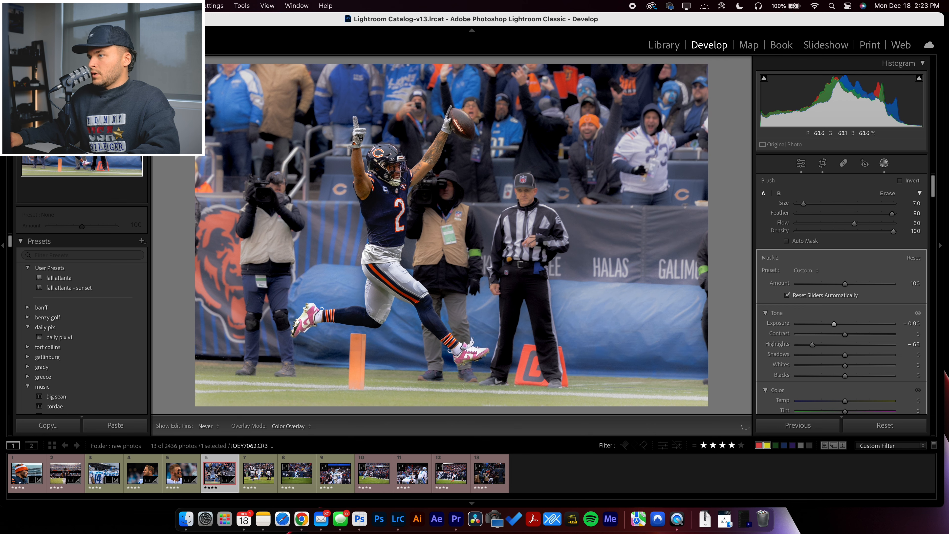
{"action": "key", "text": "h"}
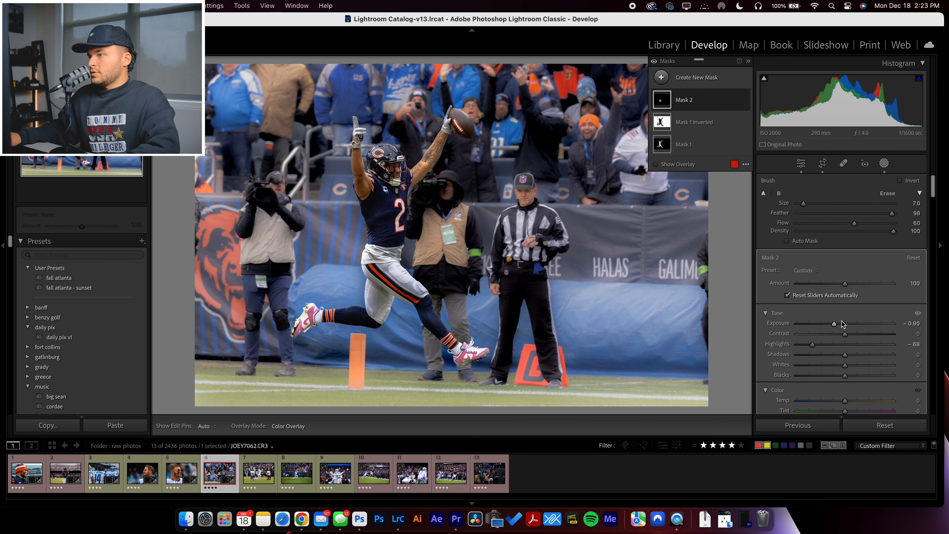
Set the brush mask's exposure to -0.29, highlights -33, shadows 27, whites -38 and blacks 15, and close masking
{"action": "mouse_move", "coordinate": [834, 324]}
{"action": "left_mouse_down"}
{"action": "mouse_move", "coordinate": [829, 345]}
{"action": "mouse_move", "coordinate": [869, 355]}
{"action": "mouse_move", "coordinate": [859, 355]}
{"action": "mouse_move", "coordinate": [843, 324]}
{"action": "left_mouse_up"}
{"action": "left_click", "coordinate": [817, 365]}
{"action": "left_click", "coordinate": [836, 344]}
{"action": "left_click", "coordinate": [841, 323]}
{"action": "left_click_drag", "start_coordinate": [837, 365], "coordinate": [827, 370]}
{"action": "mouse_move", "coordinate": [845, 375]}
{"action": "left_mouse_down"}
{"action": "mouse_move", "coordinate": [873, 377]}
{"action": "mouse_move", "coordinate": [853, 376]}
{"action": "left_mouse_up"}
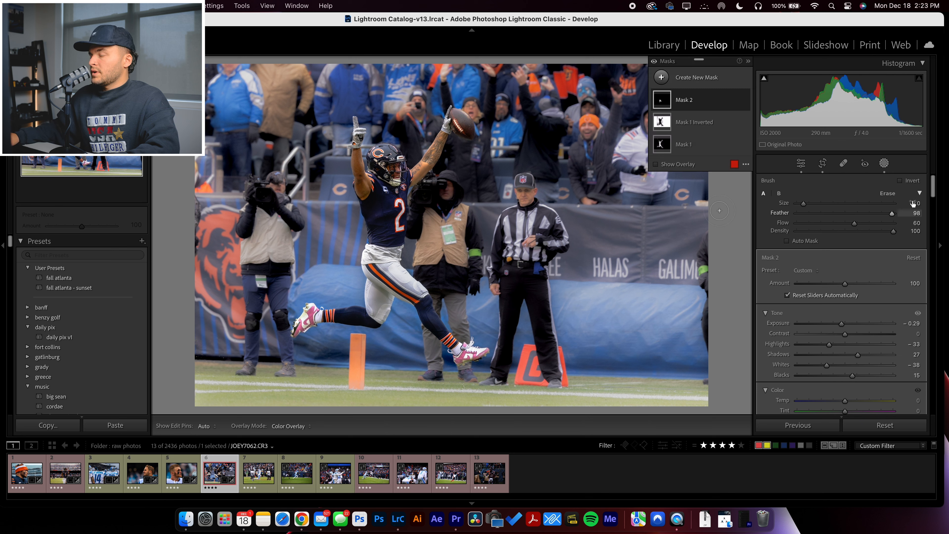
{"action": "left_click", "coordinate": [884, 162]}
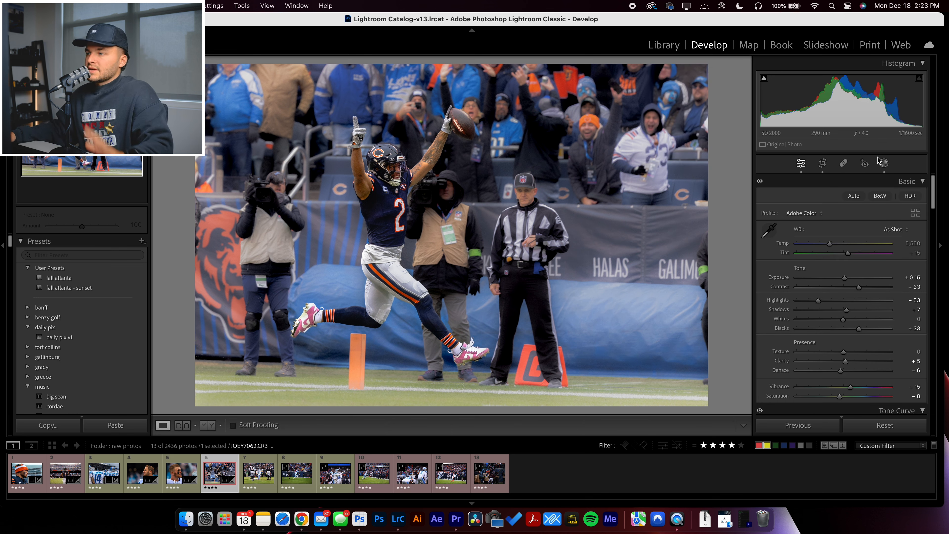
Switch to the next photo, JOEY7113.CR3, and crop it closer around the kneeling player and the surrounding opponents
{"action": "key", "text": "Right"}
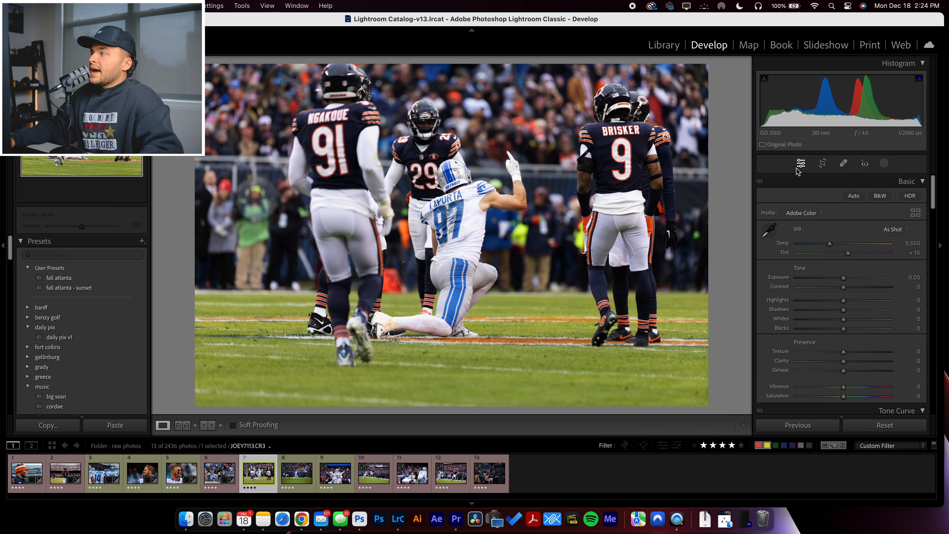
{"action": "key", "text": "r"}
{"action": "left_click_drag", "start_coordinate": [450, 401], "coordinate": [452, 385]}
{"action": "key", "text": "Return"}
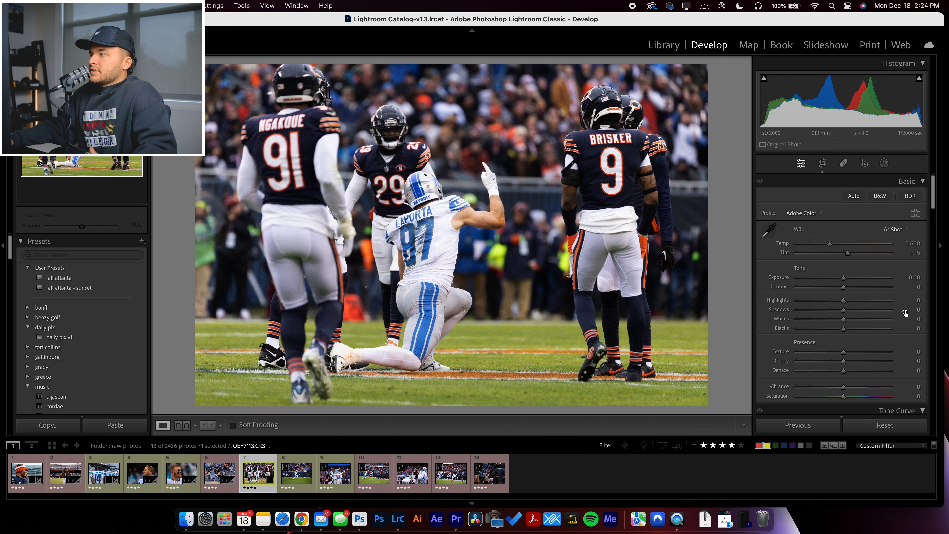
Straighten the photo to an angle of -0.40 and tighten the crop on both sides of the players
{"action": "left_click", "coordinate": [819, 164]}
{"action": "left_click_drag", "start_coordinate": [702, 213], "coordinate": [702, 210]}
{"action": "key", "text": "Return"}
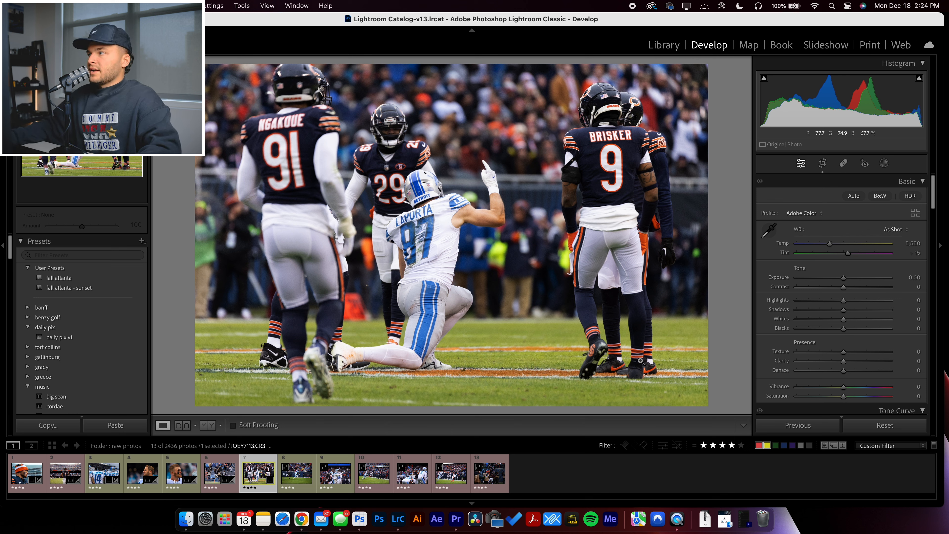
{"action": "left_click", "coordinate": [823, 163]}
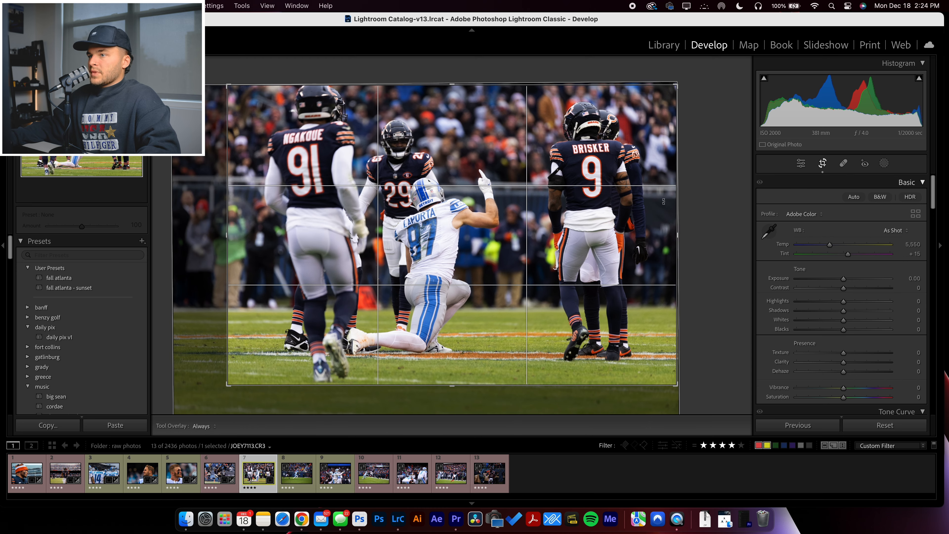
{"action": "left_click_drag", "start_coordinate": [225, 240], "coordinate": [234, 235]}
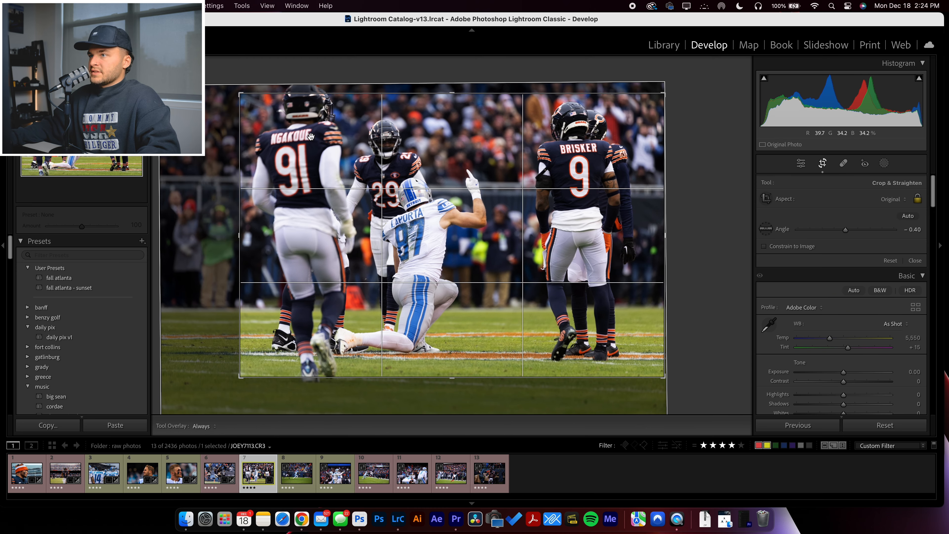
{"action": "left_click_drag", "start_coordinate": [665, 234], "coordinate": [654, 233]}
{"action": "key", "text": "Return"}
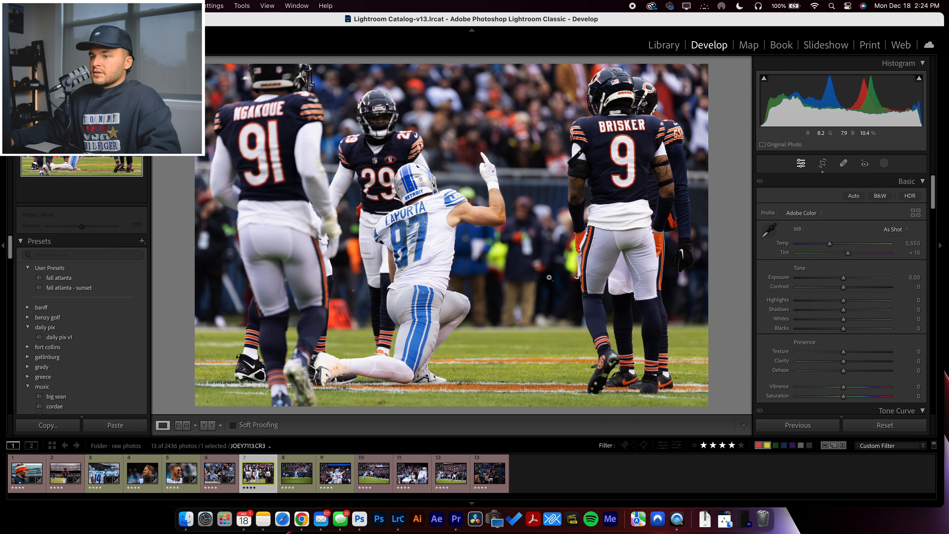
Create a subject mask of all the players, plus a separate entire-person mask from Person 2
{"action": "left_click", "coordinate": [884, 165]}
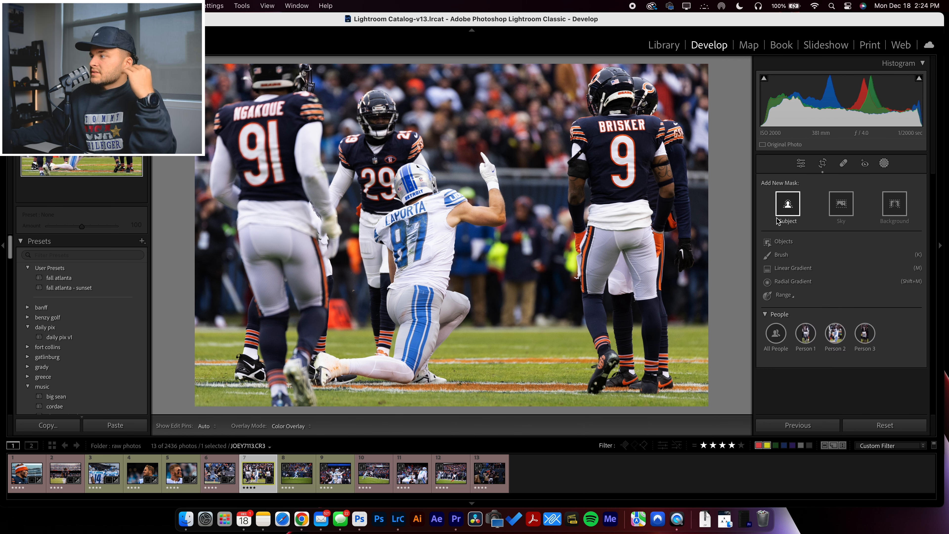
{"action": "left_click", "coordinate": [796, 210]}
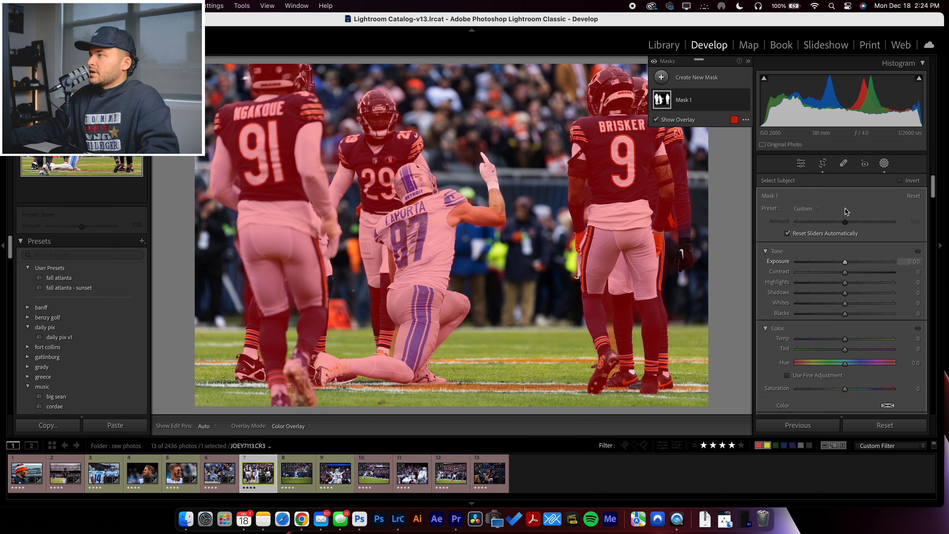
{"action": "left_click", "coordinate": [690, 85]}
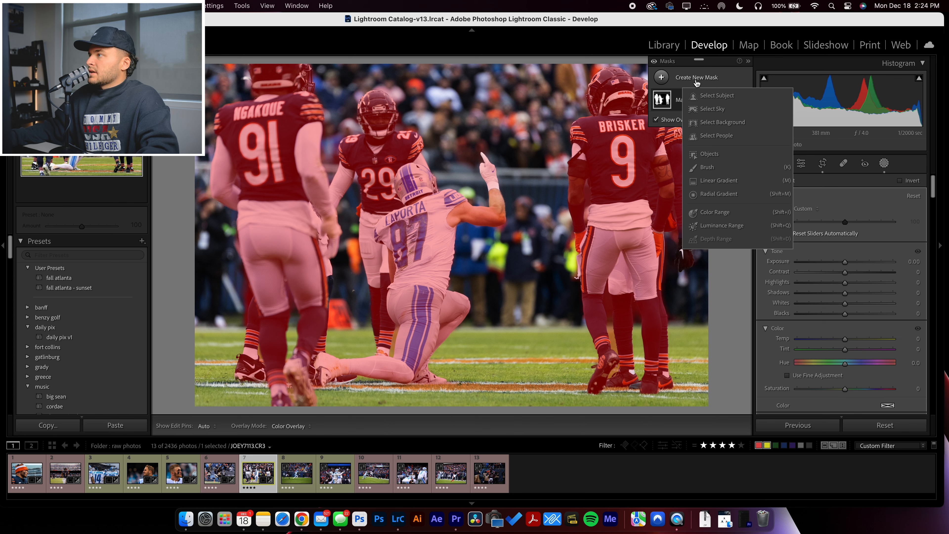
{"action": "left_click", "coordinate": [717, 136]}
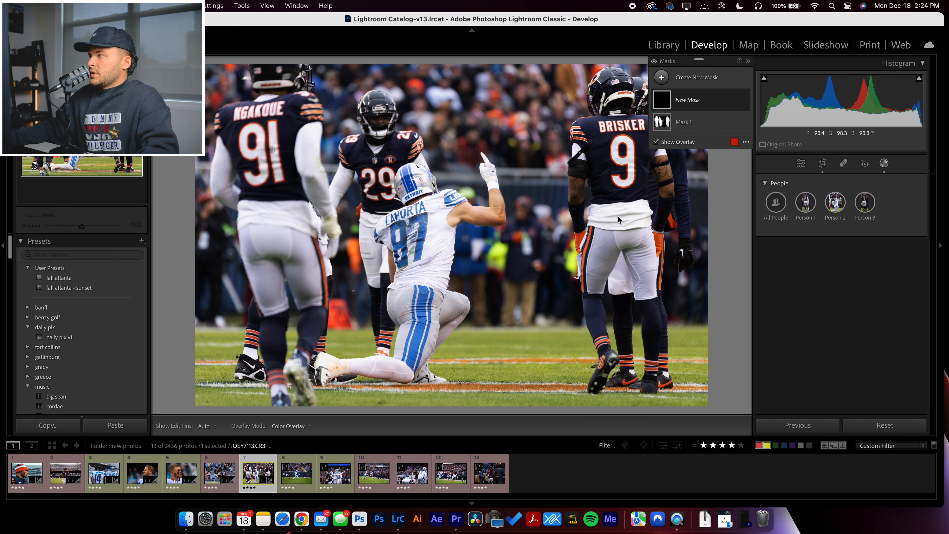
{"action": "left_click", "coordinate": [836, 202]}
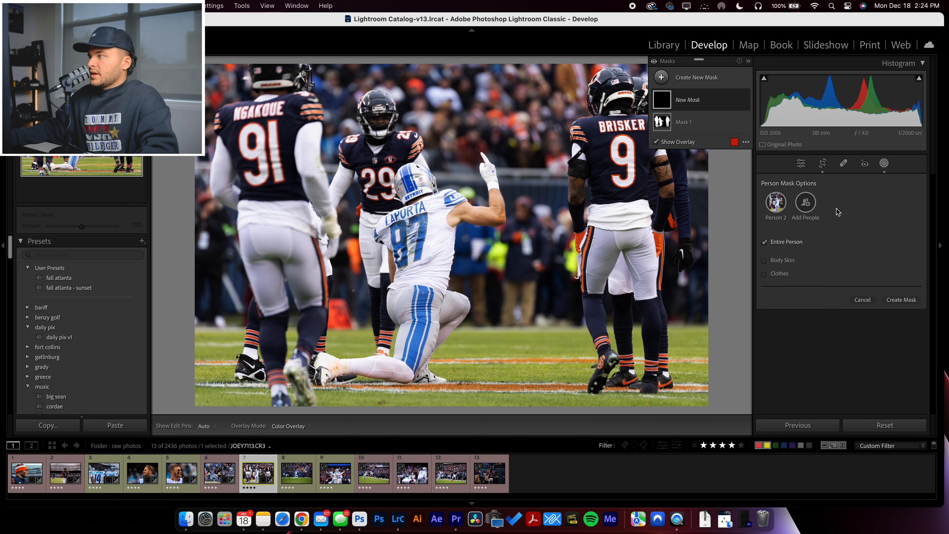
{"action": "mouse_move", "coordinate": [777, 207]}
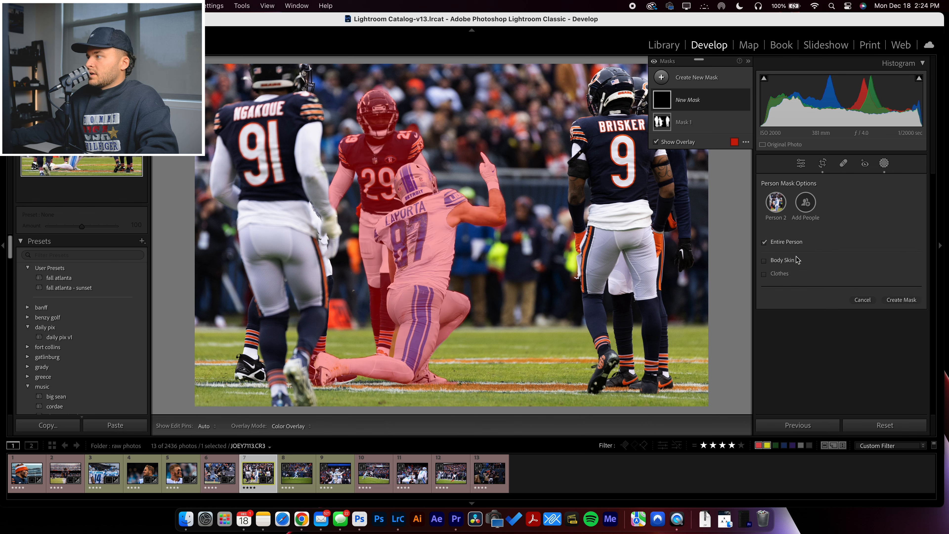
{"action": "left_click", "coordinate": [902, 300]}
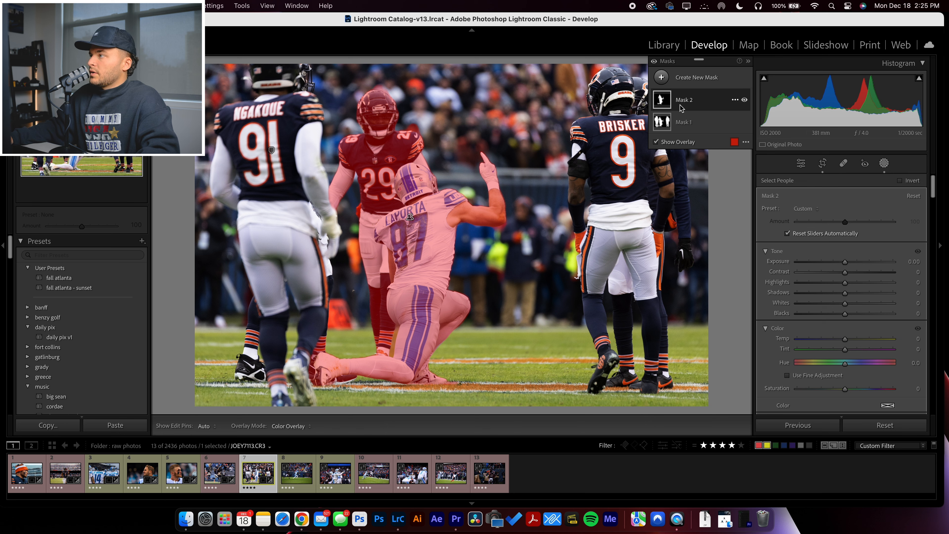
Subtract the head and upper body of opponent number 29 from the kneeling player's mask with a brush
{"action": "left_click", "coordinate": [691, 102]}
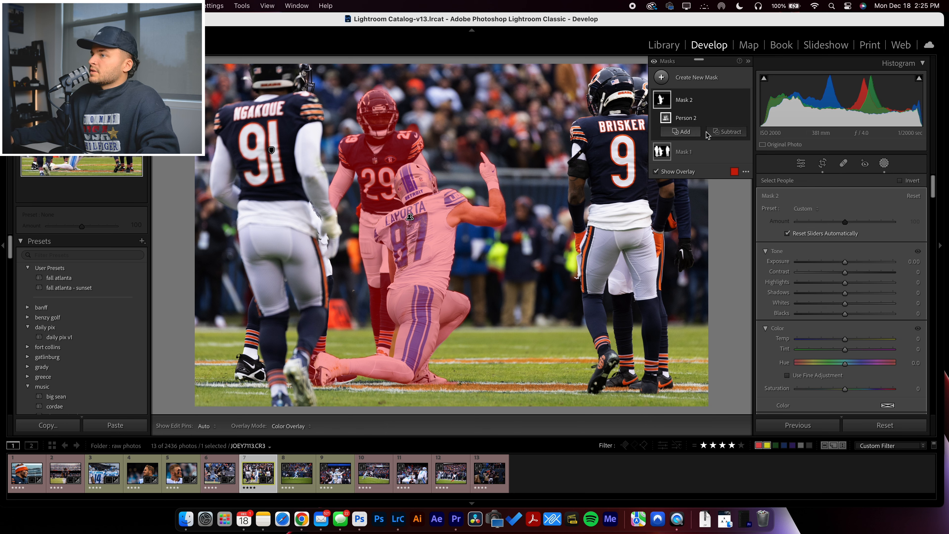
{"action": "left_click", "coordinate": [727, 132]}
{"action": "left_click", "coordinate": [733, 224]}
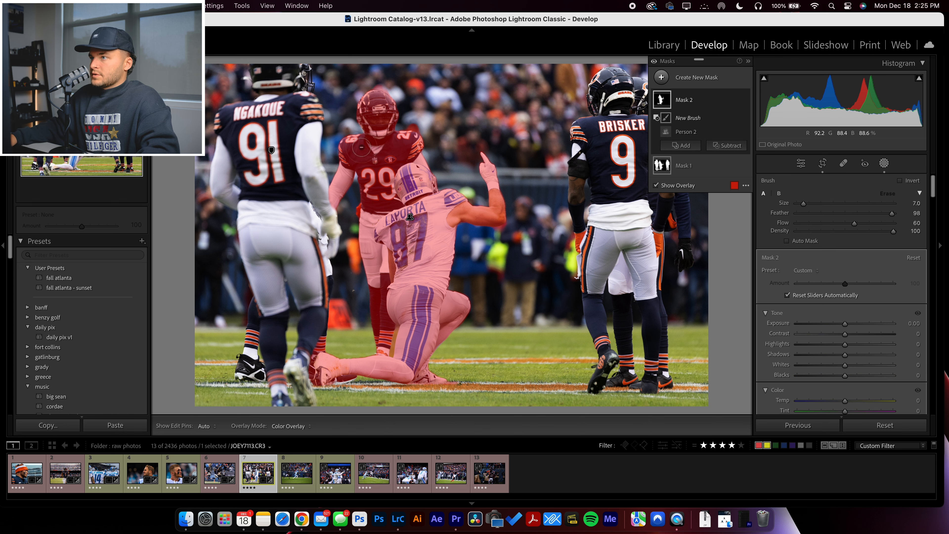
{"action": "key", "text": "bracketright"}
{"action": "key", "text": "bracketright"}
{"action": "key", "text": "bracketright"}
{"action": "key", "text": "bracketright"}
{"action": "key", "text": "bracketright"}
{"action": "mouse_move", "coordinate": [336, 160]}
{"action": "left_mouse_down"}
{"action": "mouse_move", "coordinate": [369, 103]}
{"action": "mouse_move", "coordinate": [335, 186]}
{"action": "mouse_move", "coordinate": [370, 129]}
{"action": "mouse_move", "coordinate": [376, 95]}
{"action": "mouse_move", "coordinate": [306, 237]}
{"action": "mouse_move", "coordinate": [350, 116]}
{"action": "mouse_move", "coordinate": [373, 97]}
{"action": "mouse_move", "coordinate": [349, 238]}
{"action": "mouse_move", "coordinate": [369, 210]}
{"action": "mouse_move", "coordinate": [400, 105]}
{"action": "mouse_move", "coordinate": [438, 140]}
{"action": "left_mouse_up"}
Brush opponent number 29's legs out of the kneeling player's mask with a size 7.0 brush, and check the mask edges
{"action": "key", "text": "bracketleft"}
{"action": "key", "text": "bracketleft"}
{"action": "key", "text": "bracketleft"}
{"action": "key", "text": "bracketleft"}
{"action": "key", "text": "bracketleft"}
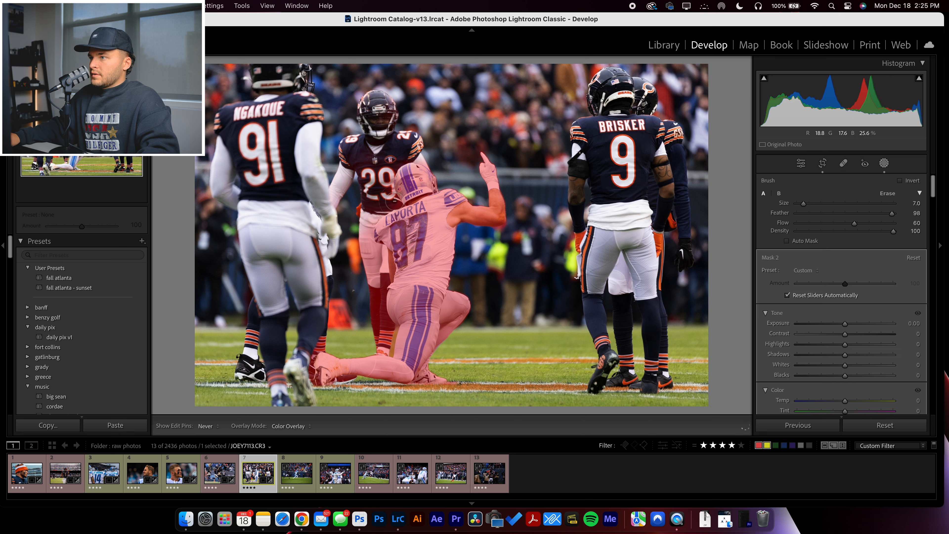
{"action": "left_click_drag", "start_coordinate": [374, 224], "coordinate": [372, 284]}
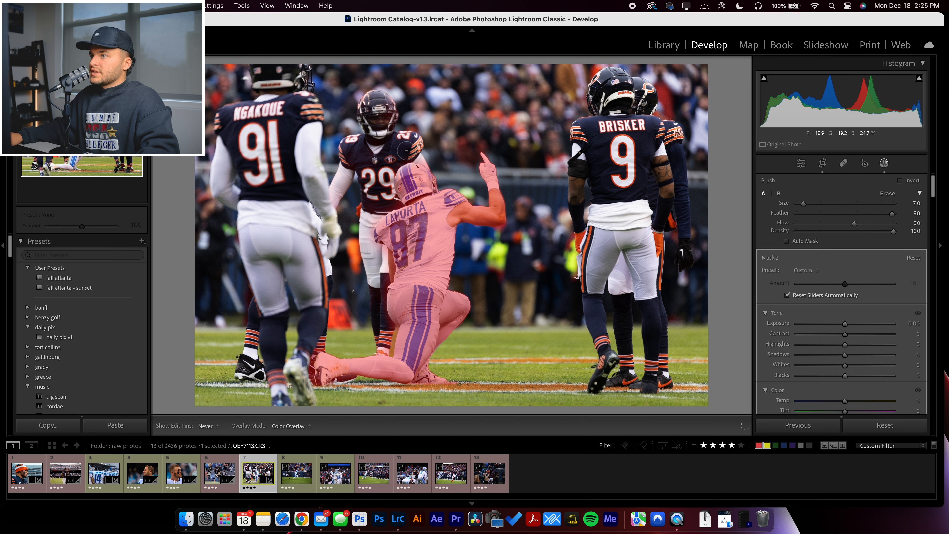
{"action": "key", "text": "h"}
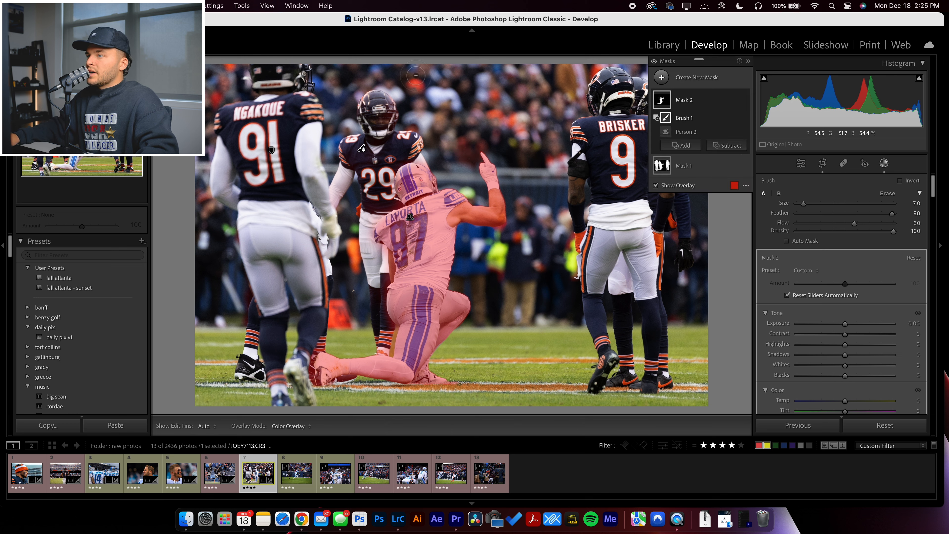
{"action": "key", "text": "h"}
{"action": "key", "text": "h"}
{"action": "key", "text": "h"}
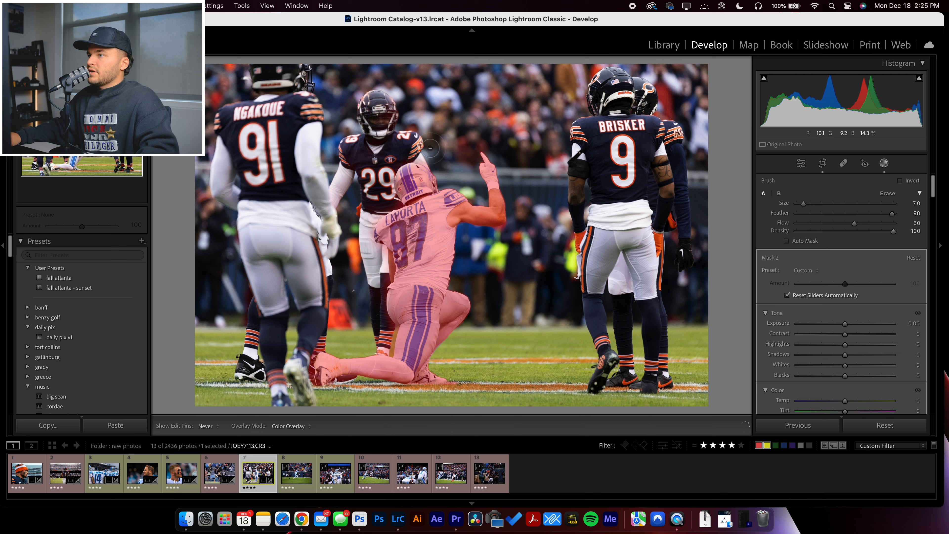
{"action": "key", "text": "h"}
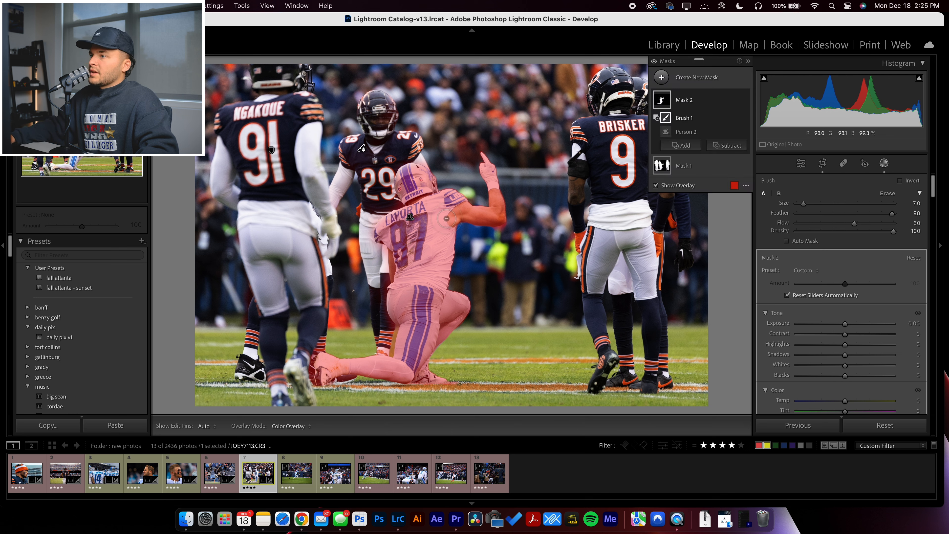
Duplicate and invert both Mask 2 and Mask 1 to get separate masks of the areas outside them
{"action": "right_click", "coordinate": [678, 102]}
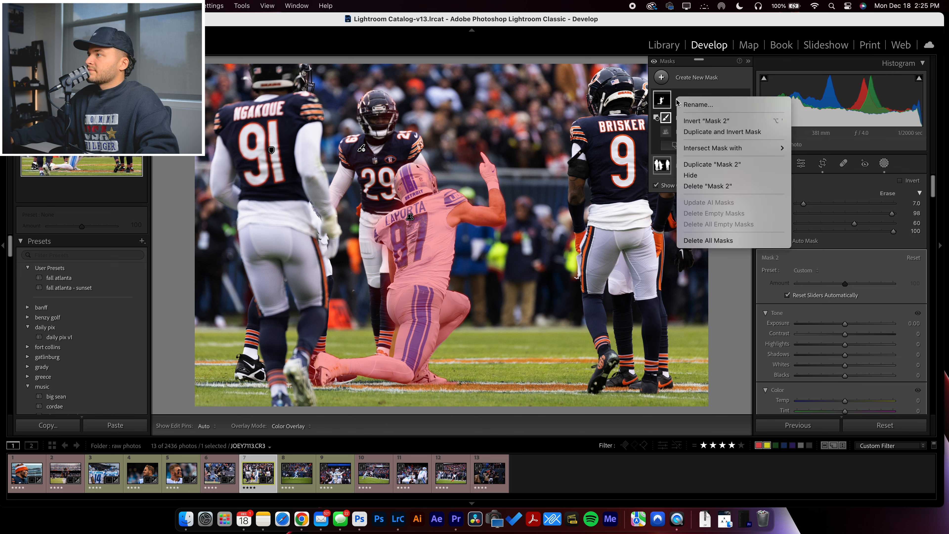
{"action": "left_click", "coordinate": [720, 132]}
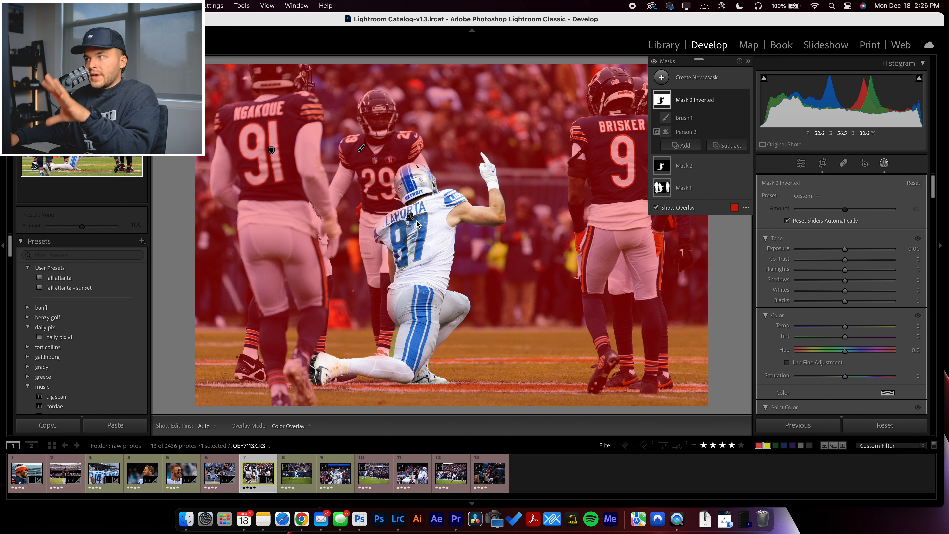
{"action": "left_click", "coordinate": [679, 189]}
{"action": "right_click", "coordinate": [672, 151]}
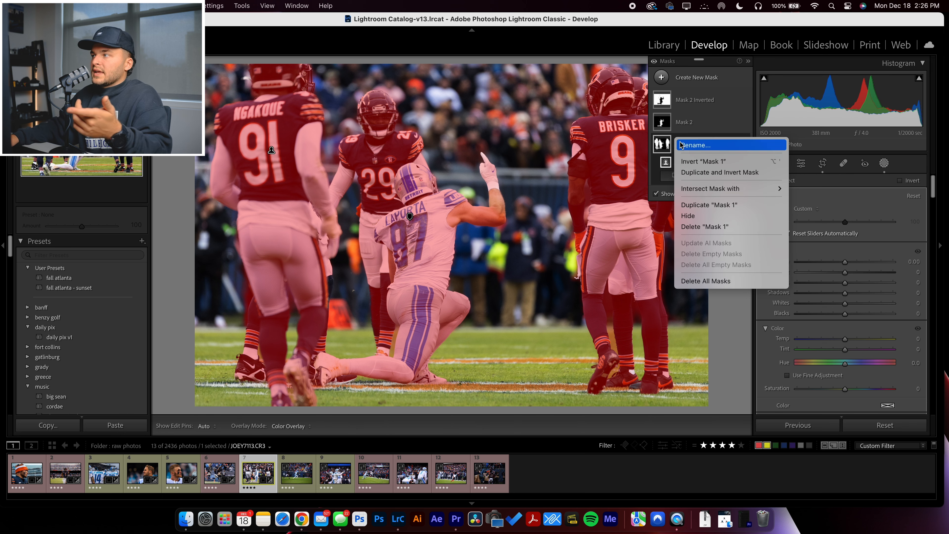
{"action": "left_click", "coordinate": [728, 172]}
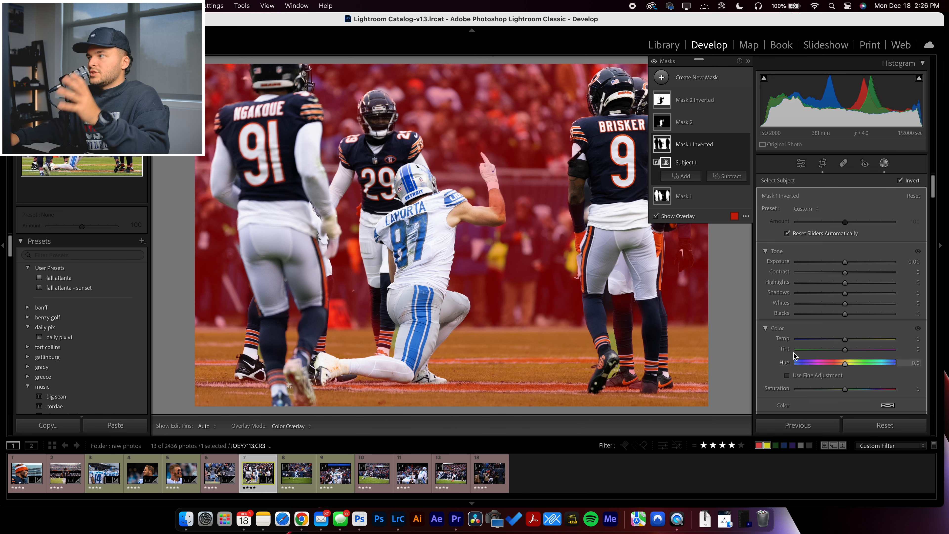
Lower the presence effects on Mask 1 Inverted to soften the crowd and field behind the players
{"action": "scroll", "coordinate": [837, 328], "scroll_direction": "down", "scroll_amount": 3}
{"action": "scroll", "coordinate": [836, 328], "scroll_direction": "down", "scroll_amount": 5}
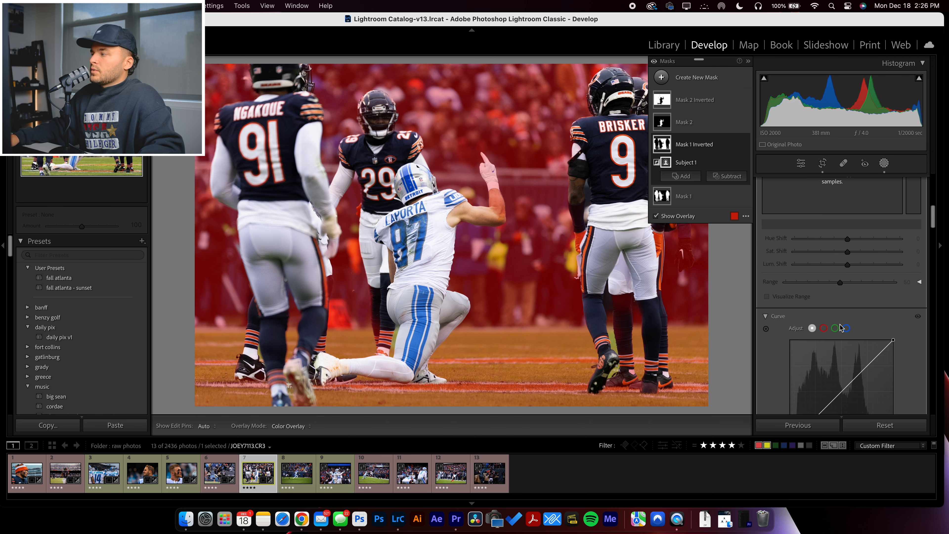
{"action": "mouse_move", "coordinate": [845, 278]}
{"action": "left_mouse_down"}
{"action": "mouse_move", "coordinate": [819, 280]}
{"action": "mouse_move", "coordinate": [833, 289]}
{"action": "left_mouse_up"}
{"action": "scroll", "coordinate": [833, 287], "scroll_direction": "up", "scroll_amount": 10}
{"action": "scroll", "coordinate": [823, 284], "scroll_direction": "down", "scroll_amount": 1}
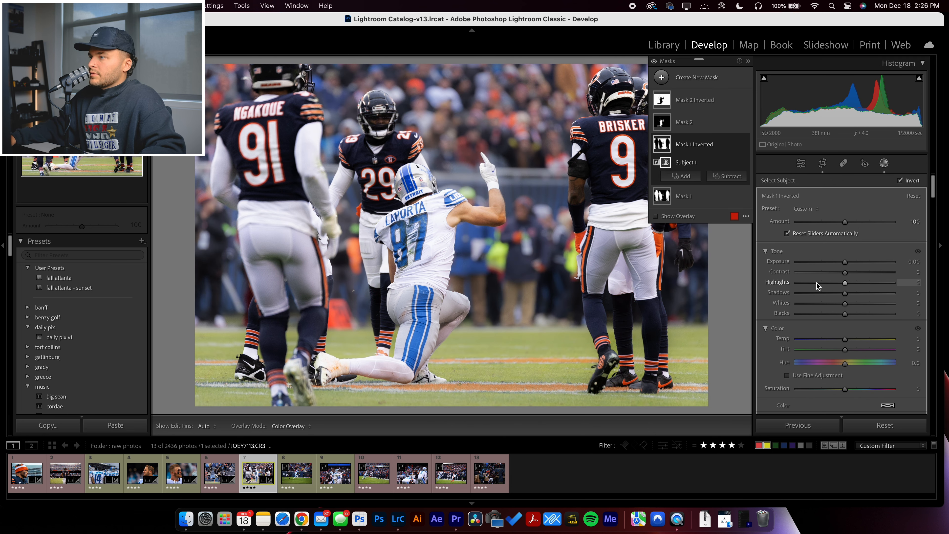
Set Mask 1 Inverted's exposure to -0.38, highlights -4, shadows -46, whites 36 and blacks 7, leaving contrast at 0
{"action": "left_click_drag", "start_coordinate": [821, 285], "coordinate": [807, 293]}
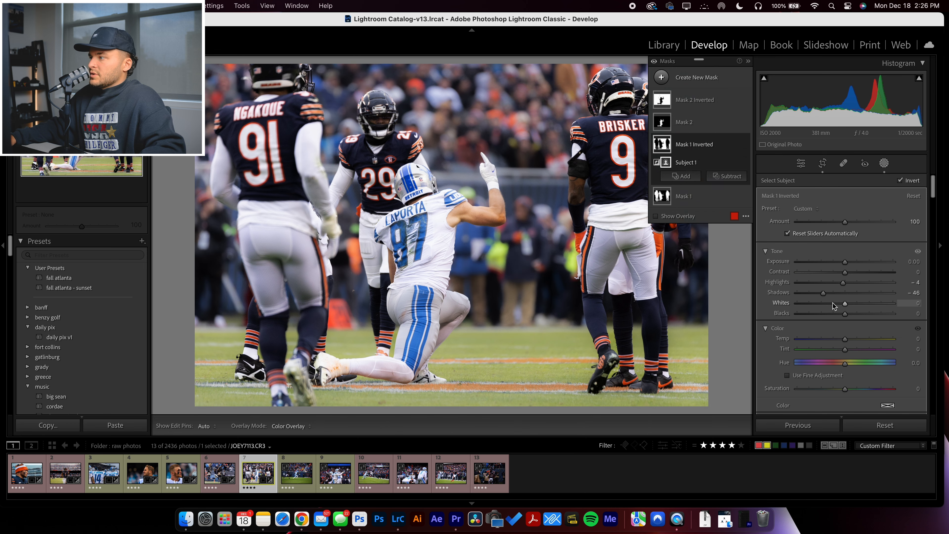
{"action": "left_click", "coordinate": [824, 315]}
{"action": "left_click_drag", "start_coordinate": [823, 314], "coordinate": [848, 313]}
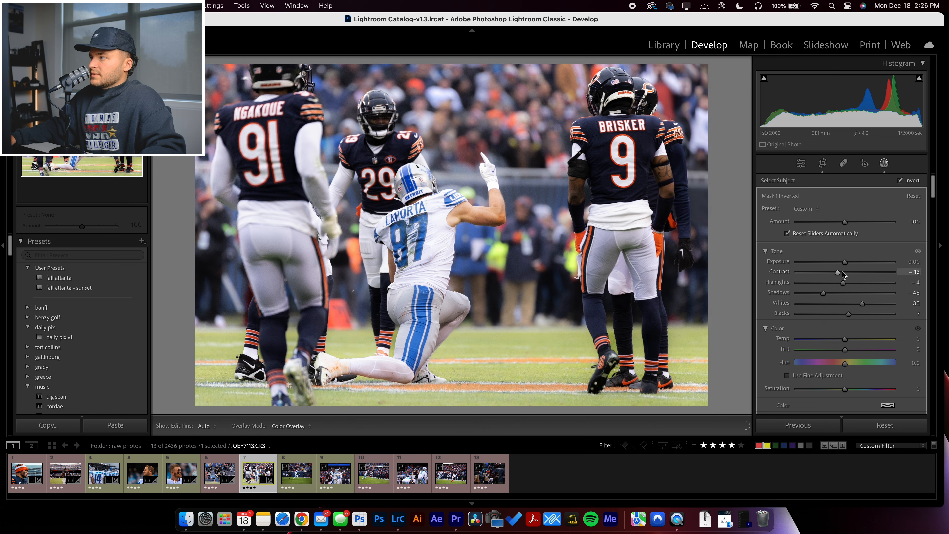
{"action": "left_click_drag", "start_coordinate": [845, 261], "coordinate": [843, 264]}
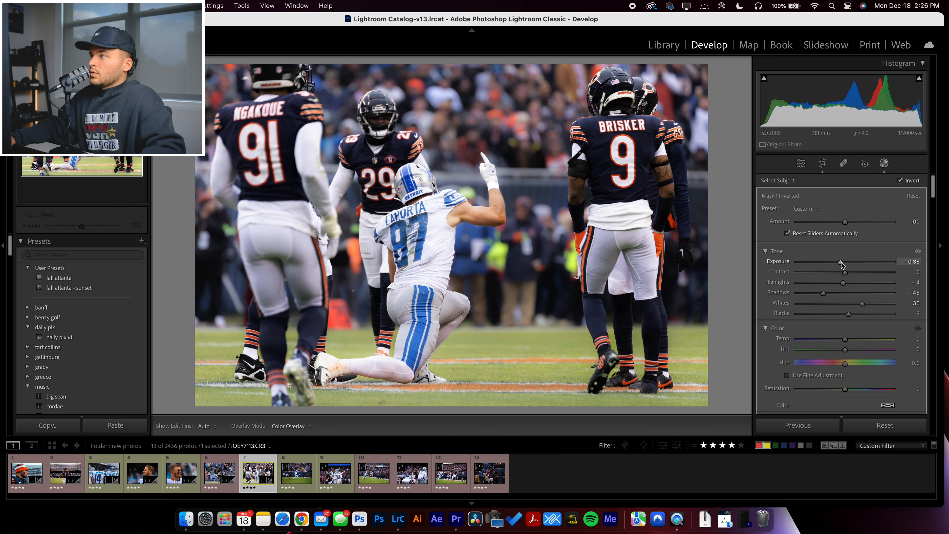
Set Mask 2's exposure to -0.31, contrast 4, highlights -53, shadows 18, whites 11, temp -3, tint -2 and saturation 34
{"action": "left_click", "coordinate": [684, 122]}
{"action": "left_click_drag", "start_coordinate": [845, 249], "coordinate": [851, 291]}
{"action": "left_click_drag", "start_coordinate": [845, 376], "coordinate": [862, 377]}
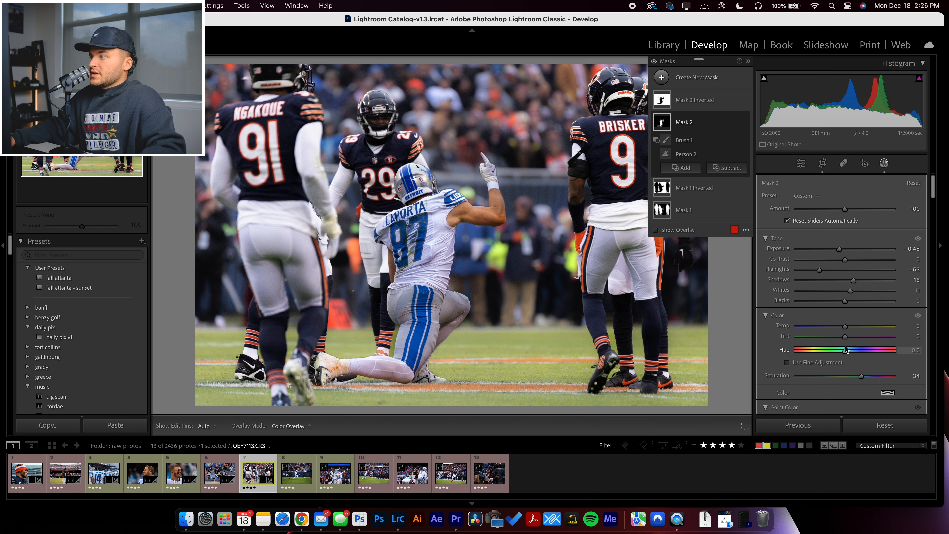
{"action": "left_click", "coordinate": [846, 301]}
{"action": "mouse_move", "coordinate": [846, 259]}
{"action": "left_mouse_down"}
{"action": "mouse_move", "coordinate": [854, 261]}
{"action": "mouse_move", "coordinate": [842, 249]}
{"action": "left_mouse_up"}
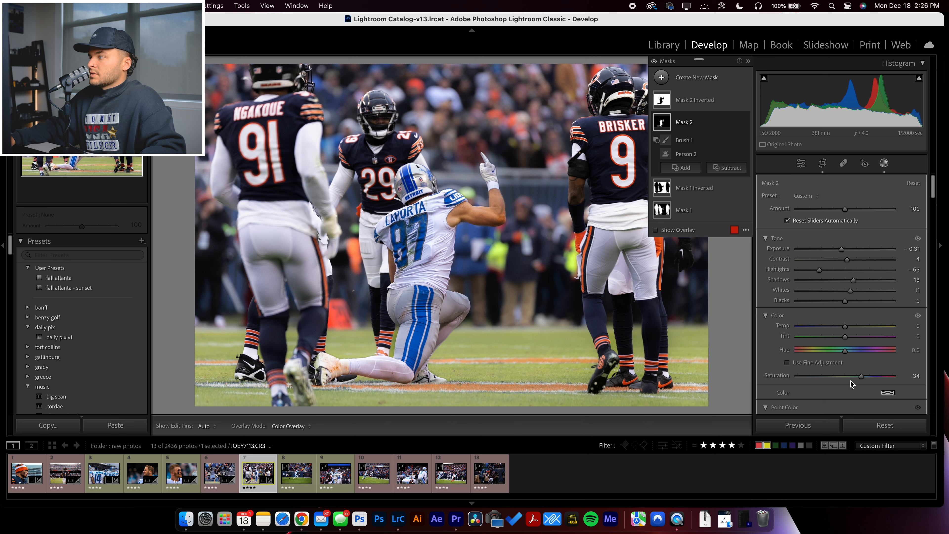
{"action": "left_click", "coordinate": [846, 338]}
{"action": "left_click_drag", "start_coordinate": [846, 338], "coordinate": [846, 328]}
Set Mask 1's exposure to 0.19, contrast 35, highlights -4, shadows 37, whites -26, blacks -5 and temp -5
{"action": "mouse_move", "coordinate": [665, 190]}
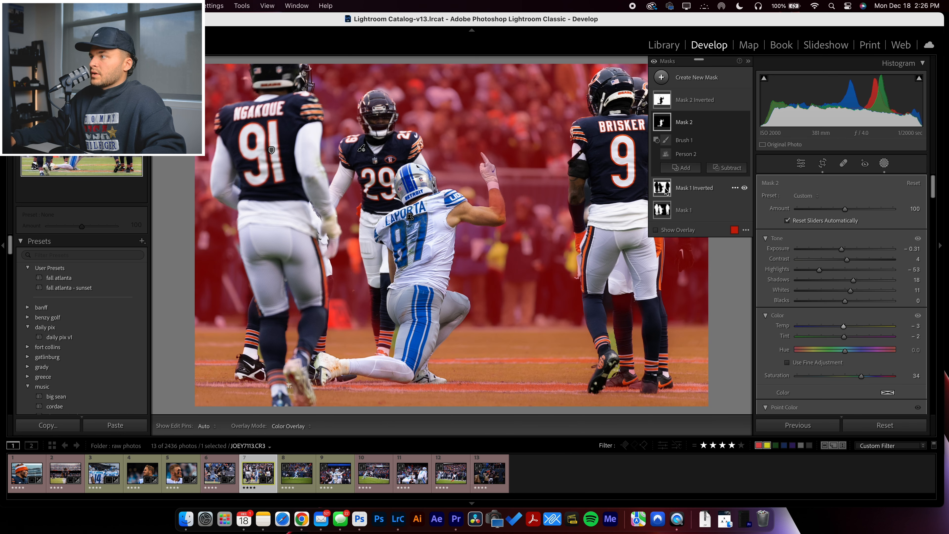
{"action": "left_click", "coordinate": [664, 210]}
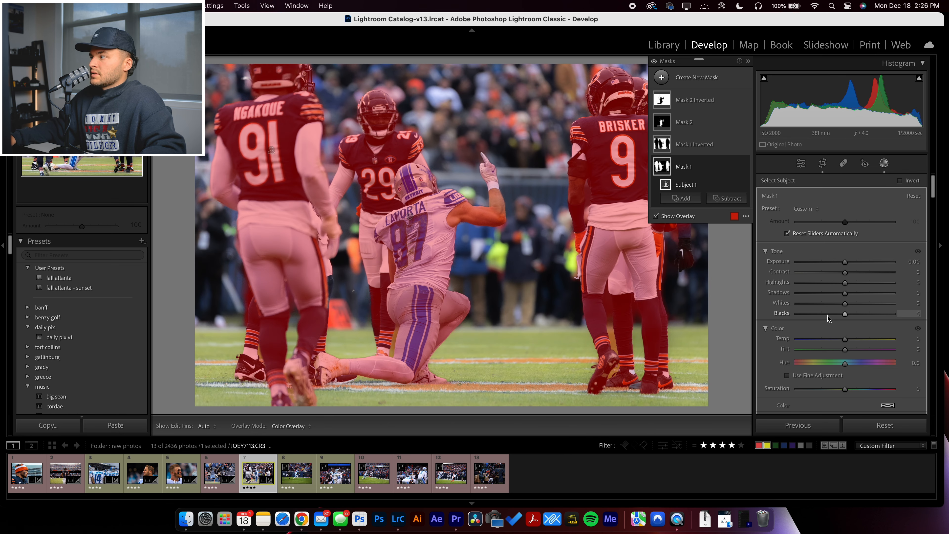
{"action": "mouse_move", "coordinate": [845, 272]}
{"action": "left_mouse_down"}
{"action": "mouse_move", "coordinate": [862, 272]}
{"action": "mouse_move", "coordinate": [849, 262]}
{"action": "left_mouse_up"}
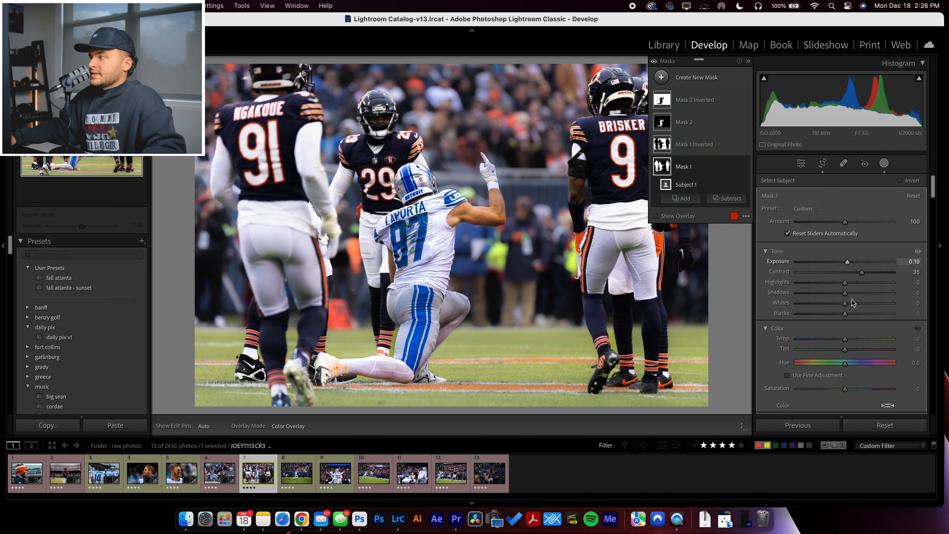
{"action": "left_click_drag", "start_coordinate": [845, 339], "coordinate": [843, 339]}
{"action": "left_click_drag", "start_coordinate": [867, 284], "coordinate": [844, 287]}
{"action": "left_click_drag", "start_coordinate": [845, 293], "coordinate": [843, 314]}
{"action": "left_click_drag", "start_coordinate": [876, 275], "coordinate": [862, 274]}
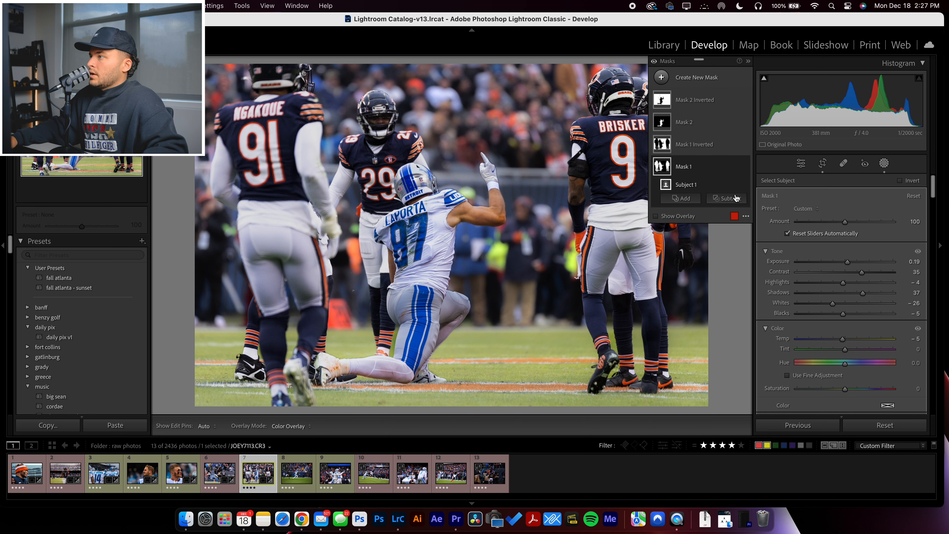
Set Mask 2 Inverted's exposure to 0.03, contrast 27, highlights -72, shadows 37, whites -9 and saturation -3
{"action": "mouse_move", "coordinate": [665, 149]}
{"action": "mouse_move", "coordinate": [663, 169]}
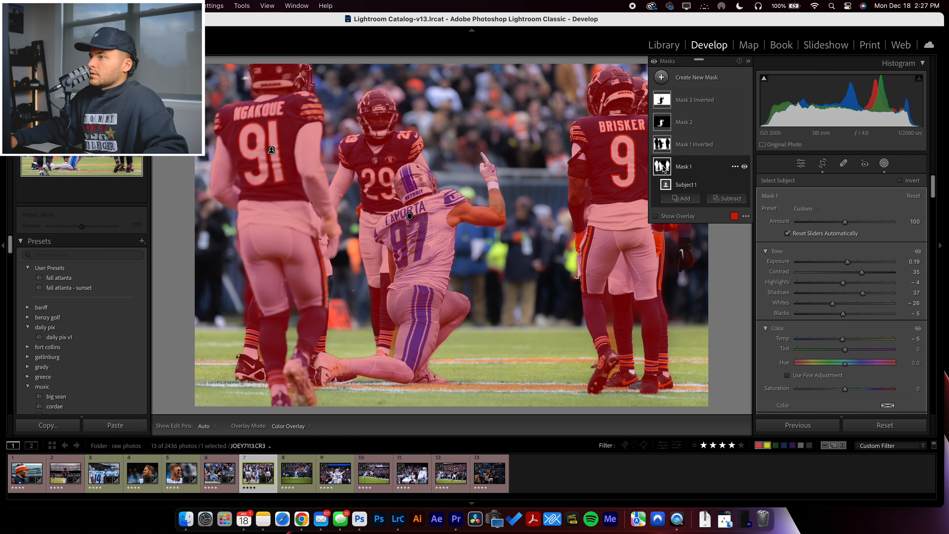
{"action": "left_click", "coordinate": [663, 100]}
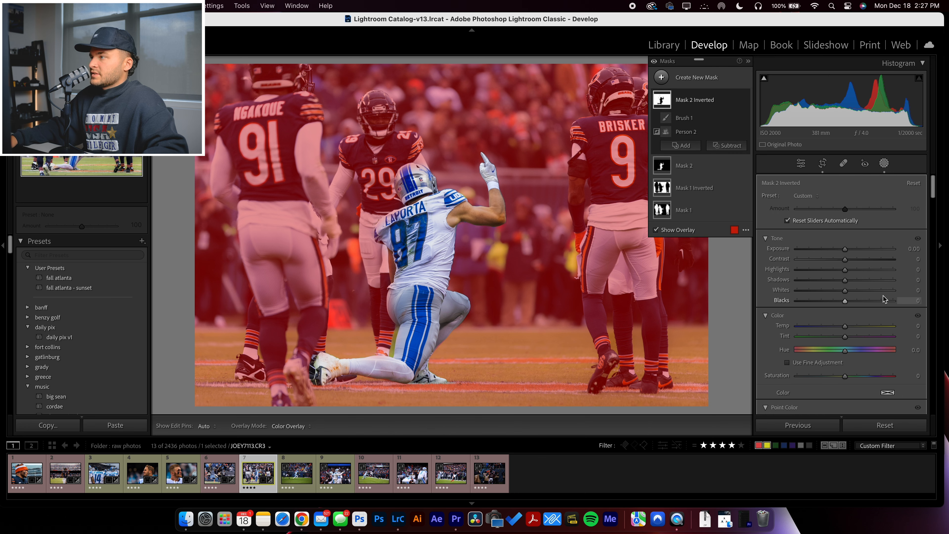
{"action": "mouse_move", "coordinate": [845, 259]}
{"action": "left_mouse_down"}
{"action": "mouse_move", "coordinate": [859, 259]}
{"action": "mouse_move", "coordinate": [846, 249]}
{"action": "left_mouse_up"}
{"action": "left_click", "coordinate": [811, 270]}
{"action": "left_click_drag", "start_coordinate": [821, 291], "coordinate": [859, 259]}
{"action": "mouse_move", "coordinate": [856, 376]}
{"action": "left_mouse_down"}
{"action": "mouse_move", "coordinate": [840, 381]}
{"action": "mouse_move", "coordinate": [848, 380]}
{"action": "left_mouse_up"}
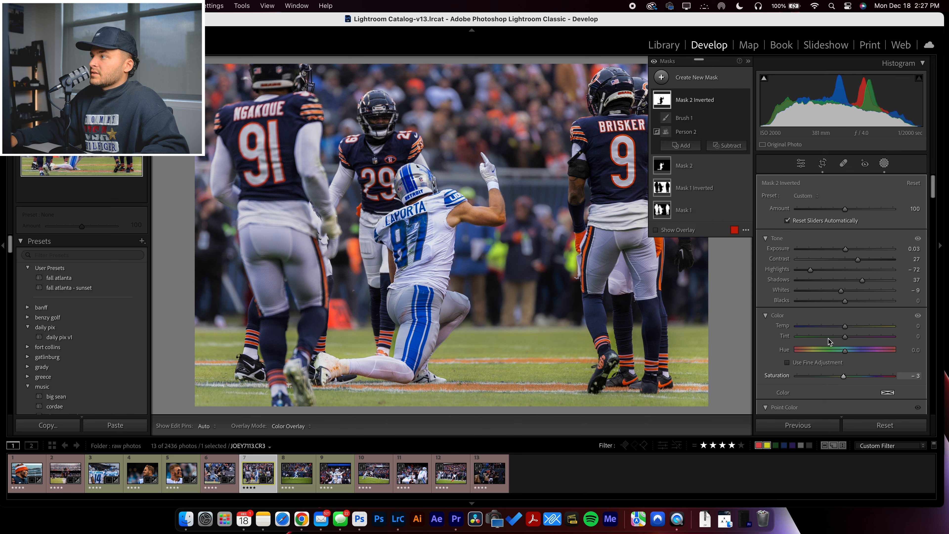
Brighten the kneeling player through Mask 2 with exposure 0.39, contrast 12, shadows 19 and whites -25
{"action": "left_click", "coordinate": [695, 166]}
{"action": "scroll", "coordinate": [809, 311], "scroll_direction": "down", "scroll_amount": 1}
{"action": "mouse_move", "coordinate": [850, 263]}
{"action": "left_mouse_down"}
{"action": "mouse_move", "coordinate": [824, 262]}
{"action": "mouse_move", "coordinate": [844, 263]}
{"action": "left_mouse_up"}
{"action": "left_click_drag", "start_coordinate": [842, 220], "coordinate": [854, 223]}
{"action": "left_click_drag", "start_coordinate": [844, 262], "coordinate": [852, 239]}
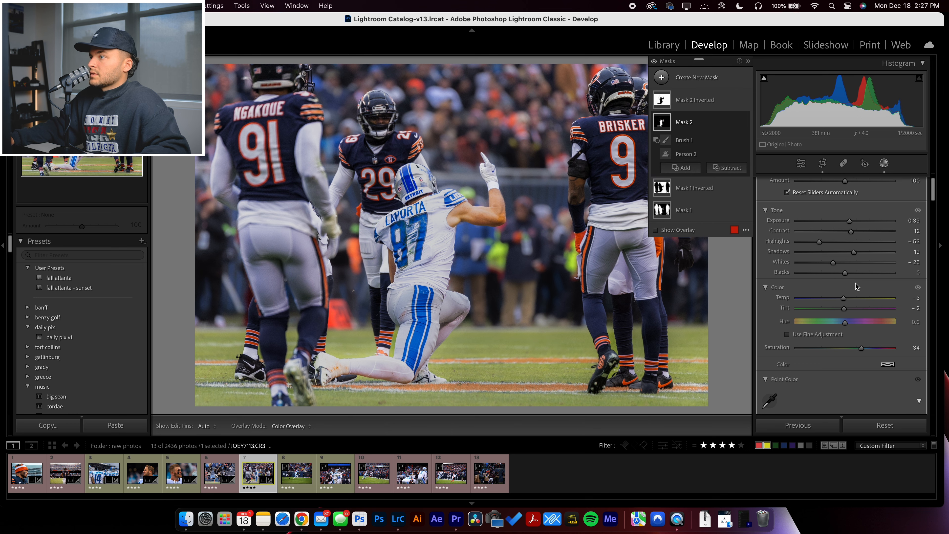
Shape Mask 1's tone curve with a midtone point, a slightly lifted shadow point and a highlight point at input 193, output 195
{"action": "scroll", "coordinate": [872, 313], "scroll_direction": "down", "scroll_amount": 10}
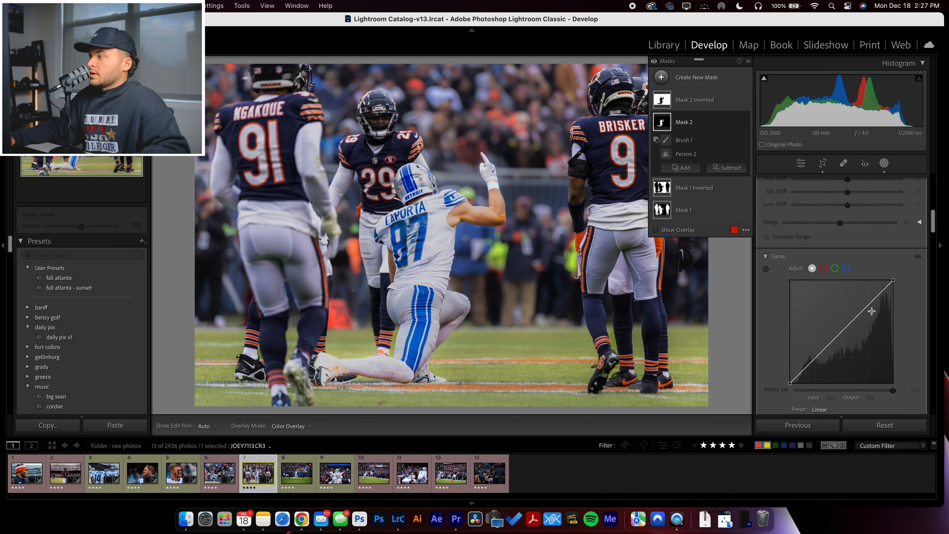
{"action": "left_click", "coordinate": [661, 215]}
{"action": "left_click", "coordinate": [839, 332]}
{"action": "left_click_drag", "start_coordinate": [812, 362], "coordinate": [812, 358]}
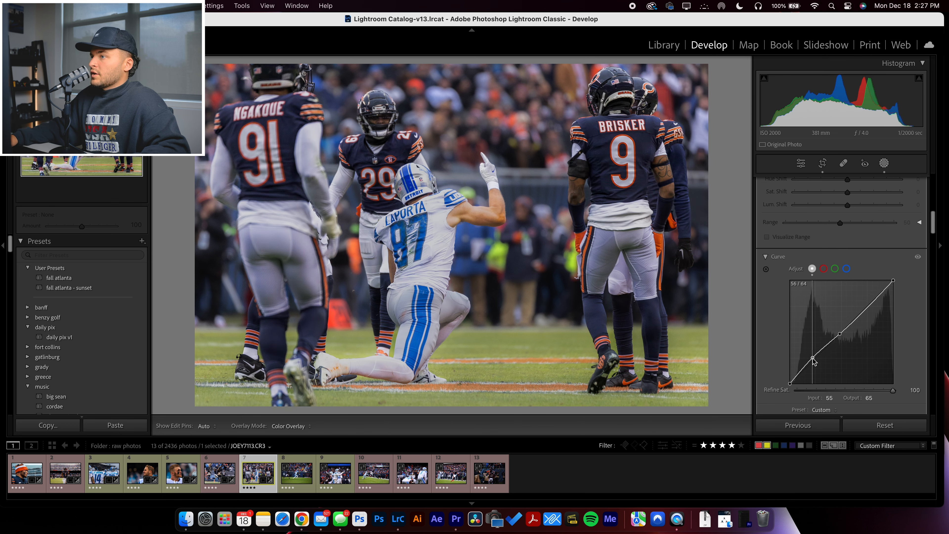
{"action": "left_click", "coordinate": [866, 308]}
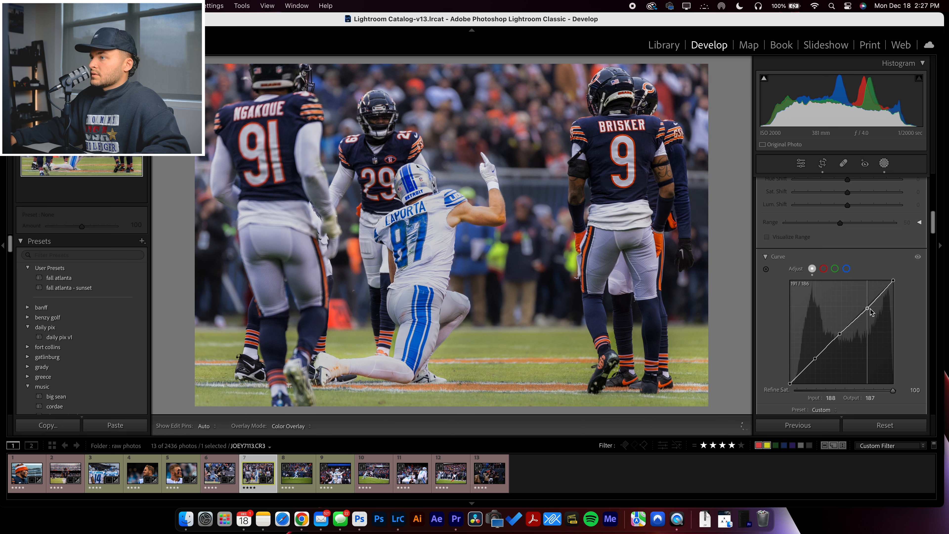
{"action": "left_click_drag", "start_coordinate": [870, 309], "coordinate": [871, 305]}
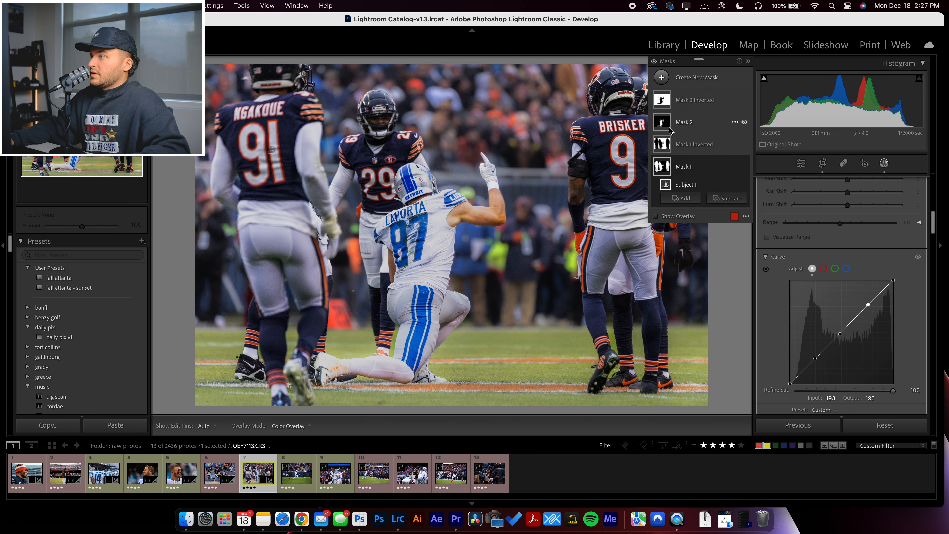
Give Mask 2's tone curve a multi-point contrast shape, with the shadow point at input 41, output 33
{"action": "left_click", "coordinate": [682, 123]}
{"action": "left_click", "coordinate": [843, 318]}
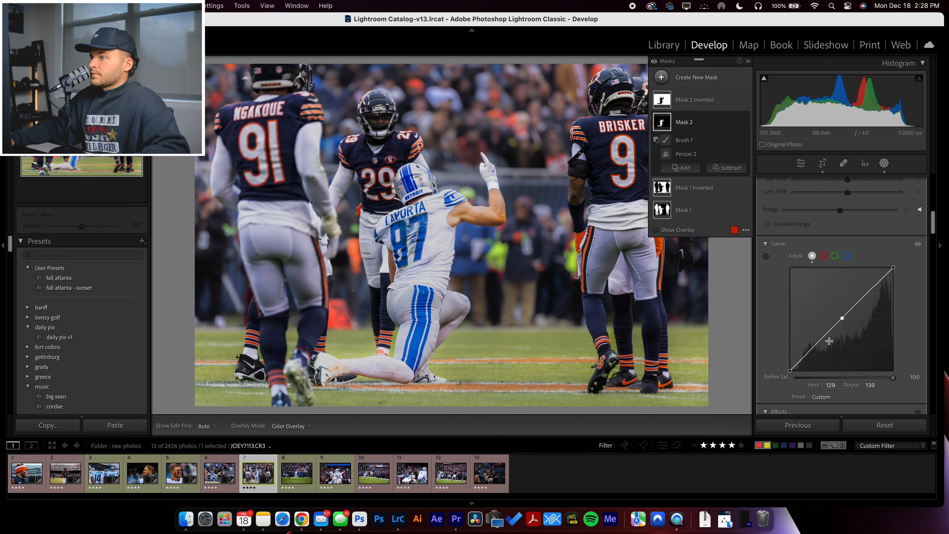
{"action": "left_click", "coordinate": [817, 345]}
{"action": "left_click_drag", "start_coordinate": [865, 295], "coordinate": [806, 358]}
{"action": "double_click", "coordinate": [850, 309]}
{"action": "left_click", "coordinate": [805, 356]}
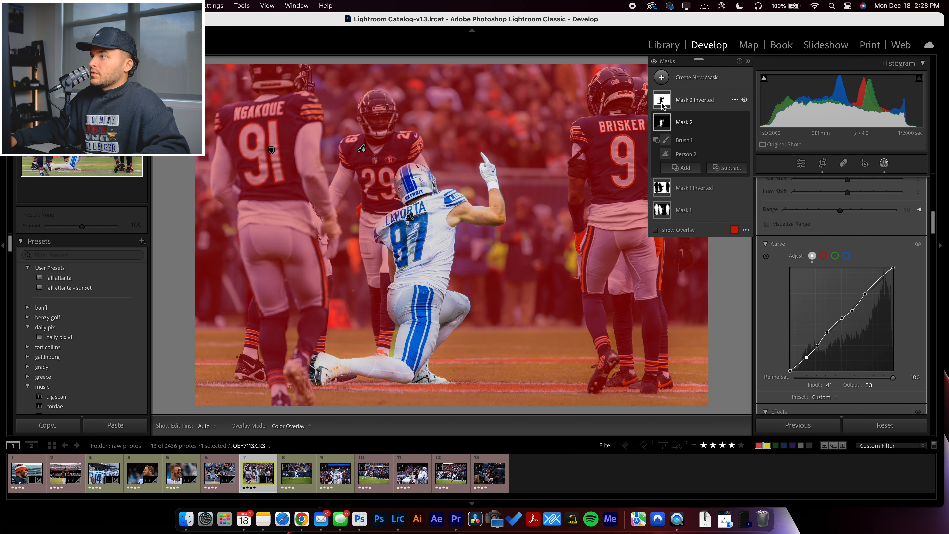
Set Mask 2 Inverted's saturation to -12, shadows to 15 and blacks to 6
{"action": "left_click", "coordinate": [662, 105]}
{"action": "scroll", "coordinate": [833, 378], "scroll_direction": "up", "scroll_amount": 5}
{"action": "left_click_drag", "start_coordinate": [833, 378], "coordinate": [840, 378]}
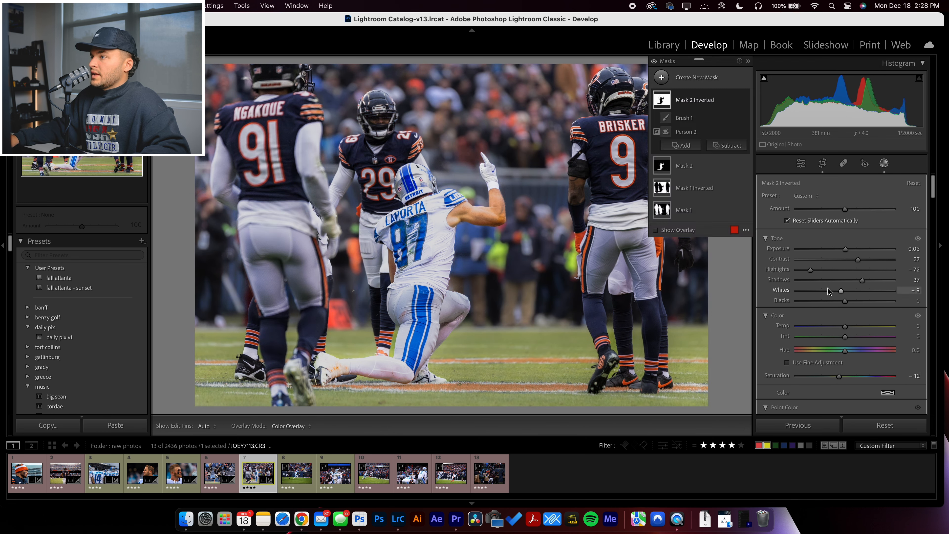
{"action": "left_click_drag", "start_coordinate": [862, 280], "coordinate": [850, 301]}
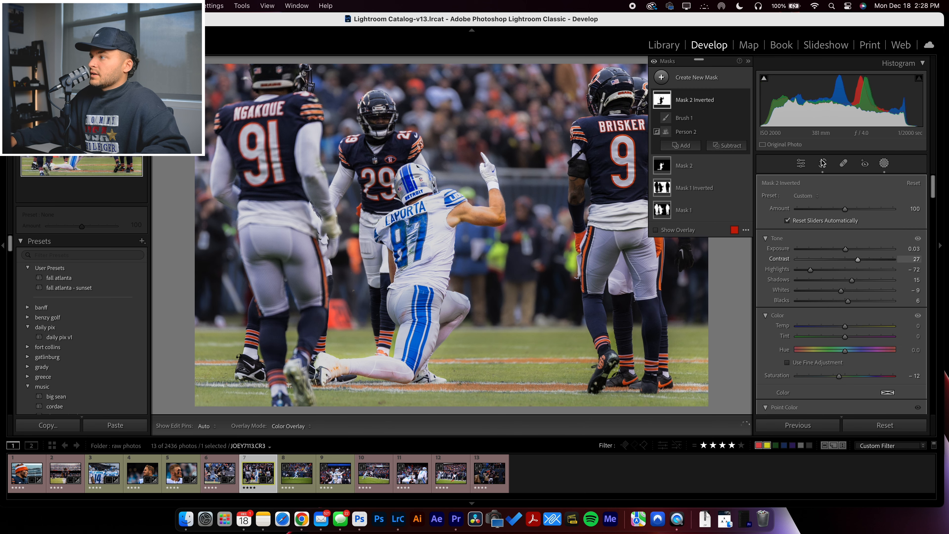
Set Mask 1 Inverted's contrast to 50 and try a brighter exposure of 0.25 on the background
{"action": "mouse_move", "coordinate": [661, 173]}
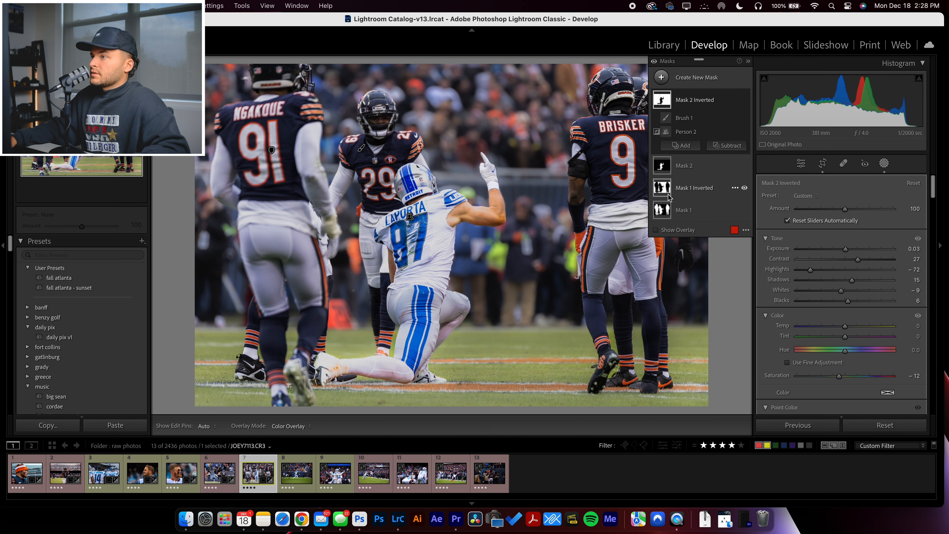
{"action": "left_click", "coordinate": [660, 189]}
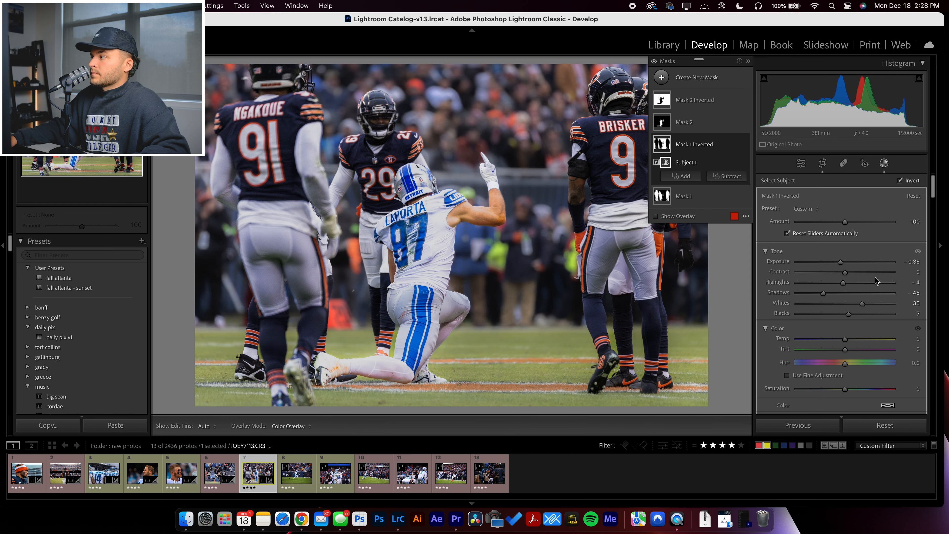
{"action": "left_click", "coordinate": [870, 271]}
{"action": "left_click_drag", "start_coordinate": [840, 262], "coordinate": [850, 261]}
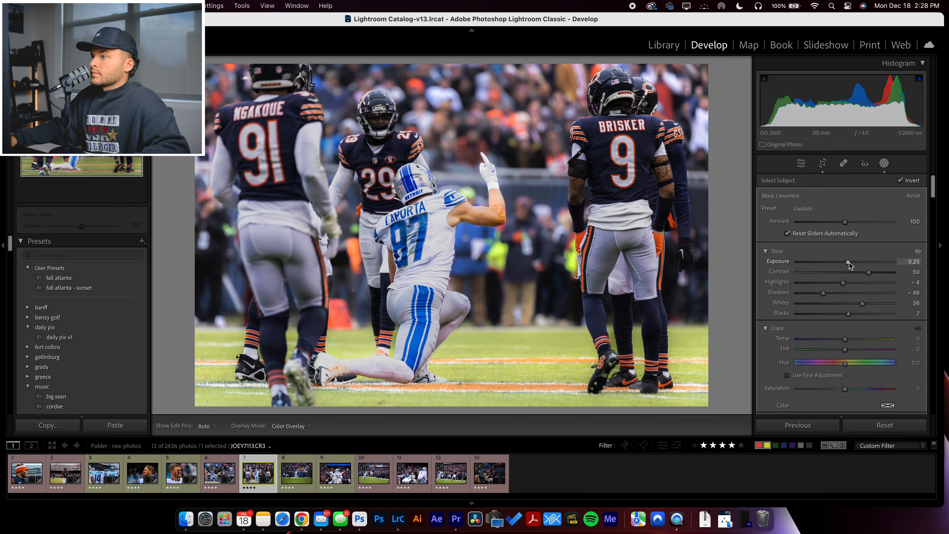
Set Mask 1 Inverted's texture to -35, clarity to -55 and dehaze to -47 to soften the background
{"action": "scroll", "coordinate": [842, 299], "scroll_direction": "down", "scroll_amount": 3}
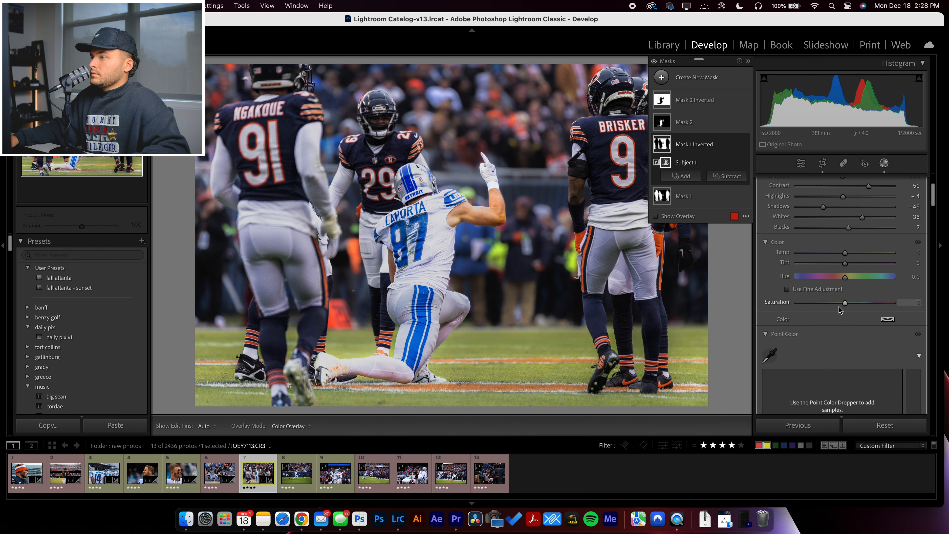
{"action": "scroll", "coordinate": [843, 311], "scroll_direction": "down", "scroll_amount": 5}
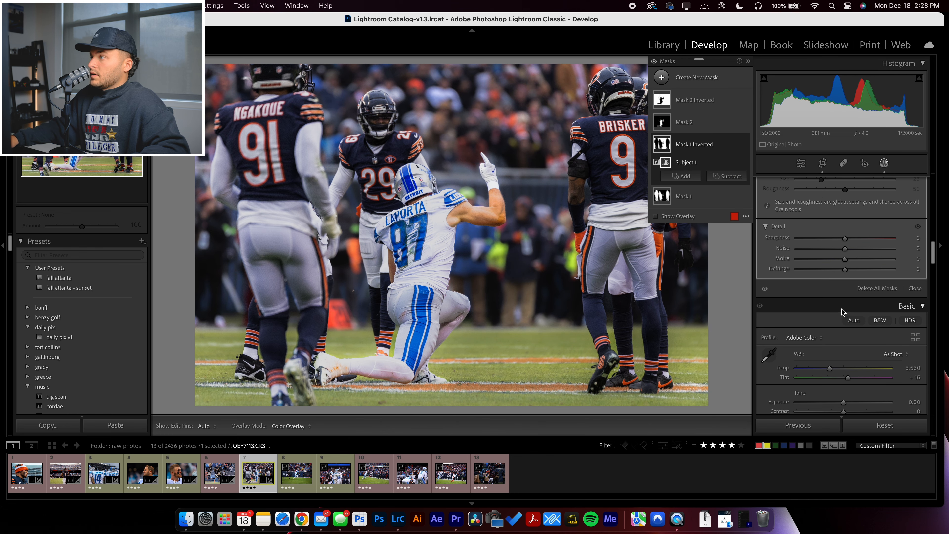
{"action": "scroll", "coordinate": [826, 249], "scroll_direction": "up", "scroll_amount": 4}
{"action": "left_click_drag", "start_coordinate": [821, 289], "coordinate": [828, 269]}
Soften everything around the kneeling player by setting Mask 2 Inverted's texture to -26 and clarity to -24, and finish masking
{"action": "mouse_move", "coordinate": [662, 143]}
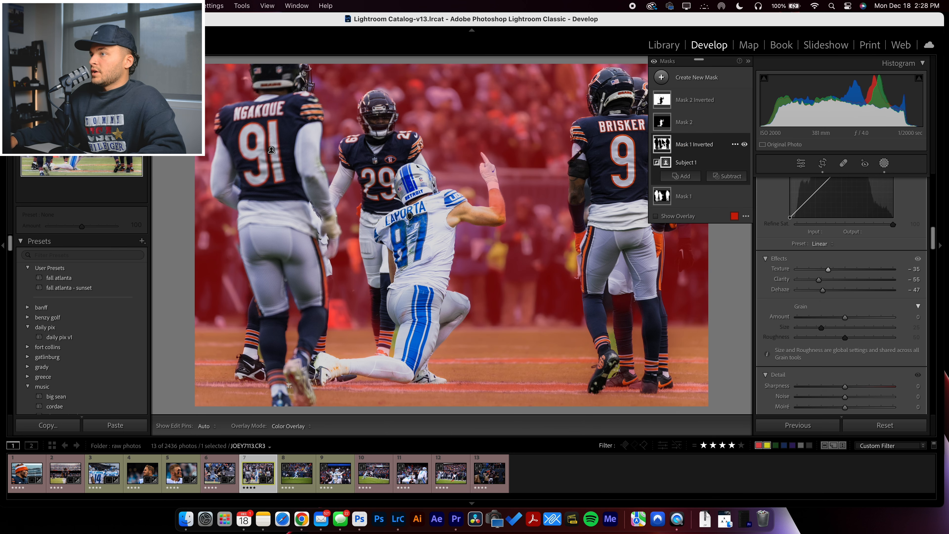
{"action": "mouse_move", "coordinate": [668, 202]}
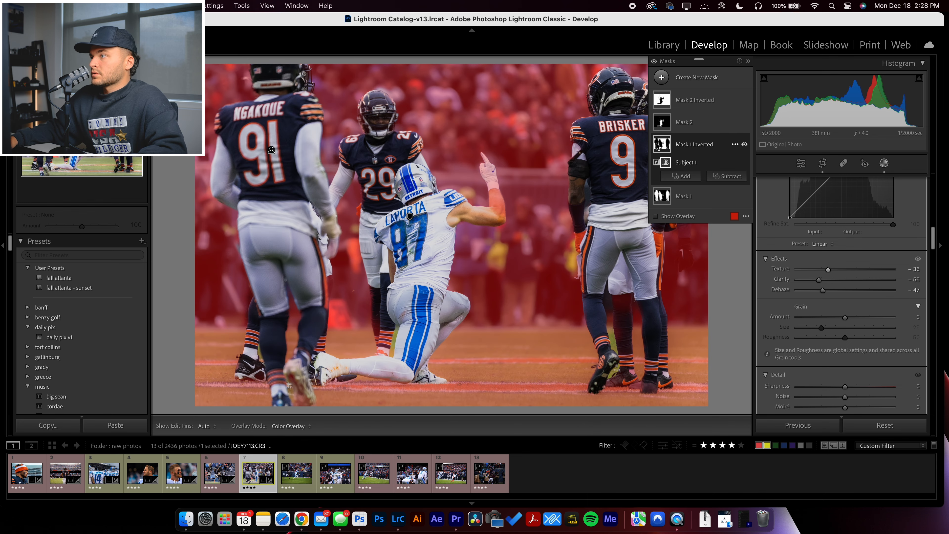
{"action": "mouse_move", "coordinate": [661, 103]}
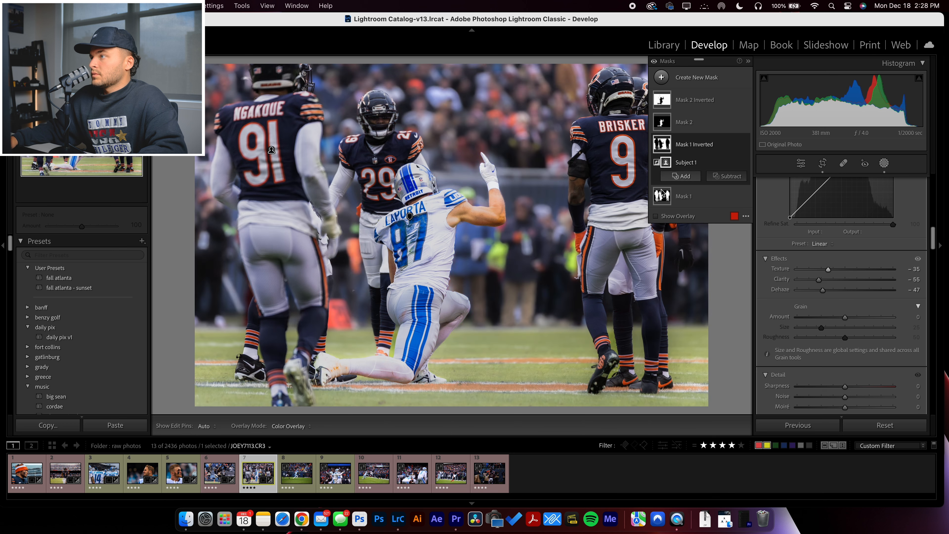
{"action": "left_click", "coordinate": [661, 102]}
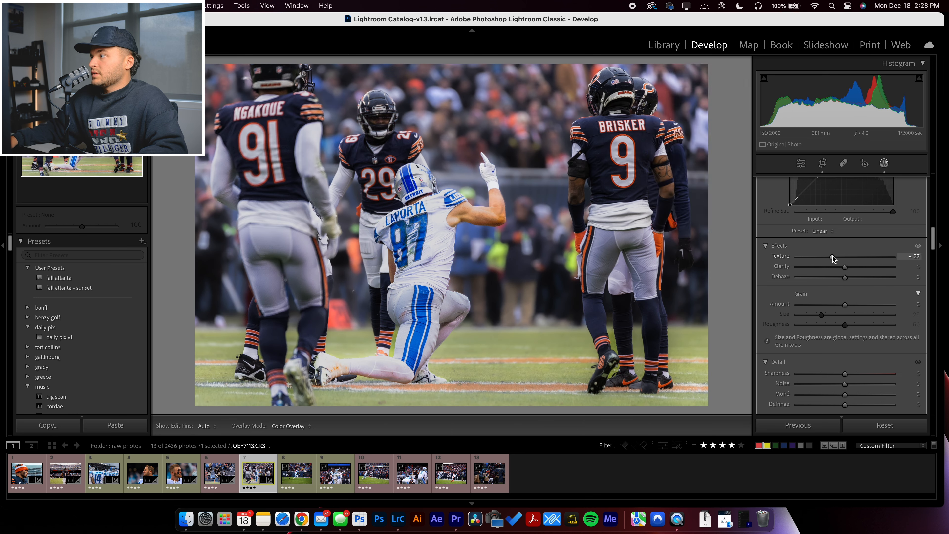
{"action": "left_click", "coordinate": [833, 267]}
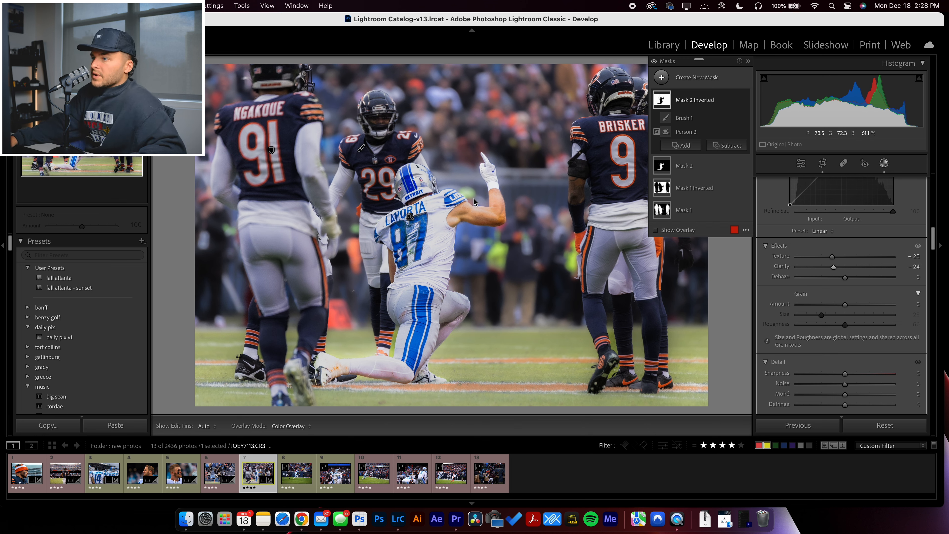
{"action": "left_click", "coordinate": [884, 164]}
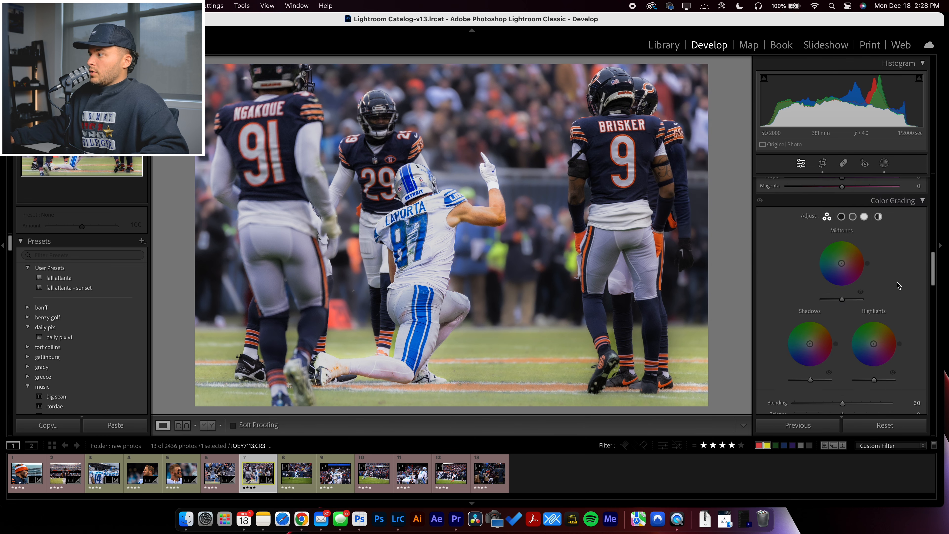
Set the photo's colour saturation to red -38, orange +4, yellow -22, green -16, aqua -16, blue +19, purple -36 and magenta -31
{"action": "scroll", "coordinate": [895, 286], "scroll_direction": "up", "scroll_amount": 3}
{"action": "left_click", "coordinate": [825, 203]}
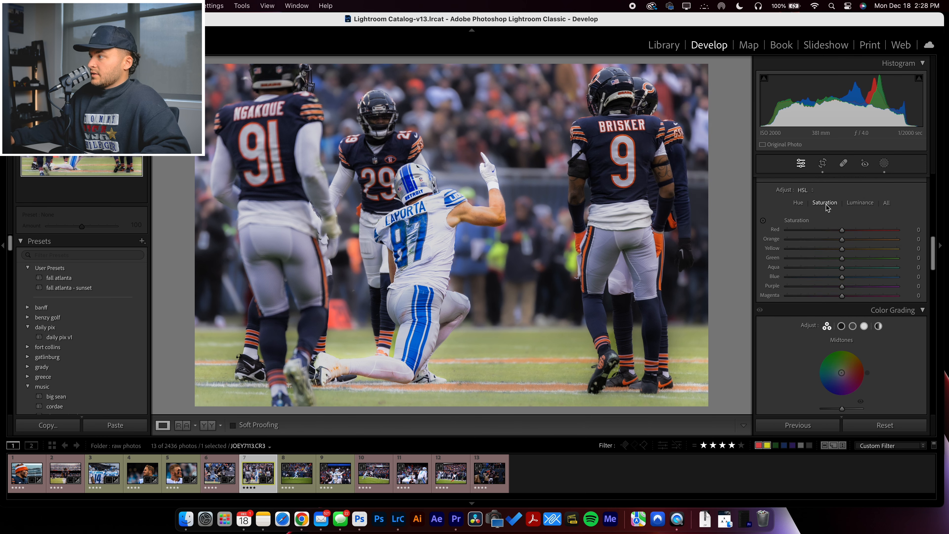
{"action": "mouse_move", "coordinate": [820, 261]}
{"action": "left_mouse_down"}
{"action": "mouse_move", "coordinate": [833, 261]}
{"action": "mouse_move", "coordinate": [824, 248]}
{"action": "left_mouse_up"}
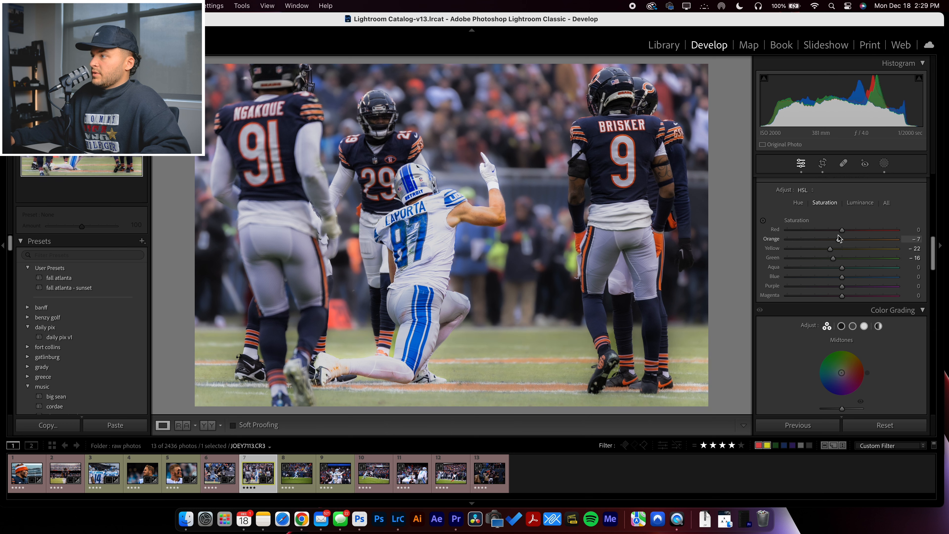
{"action": "left_click_drag", "start_coordinate": [849, 278], "coordinate": [856, 277]}
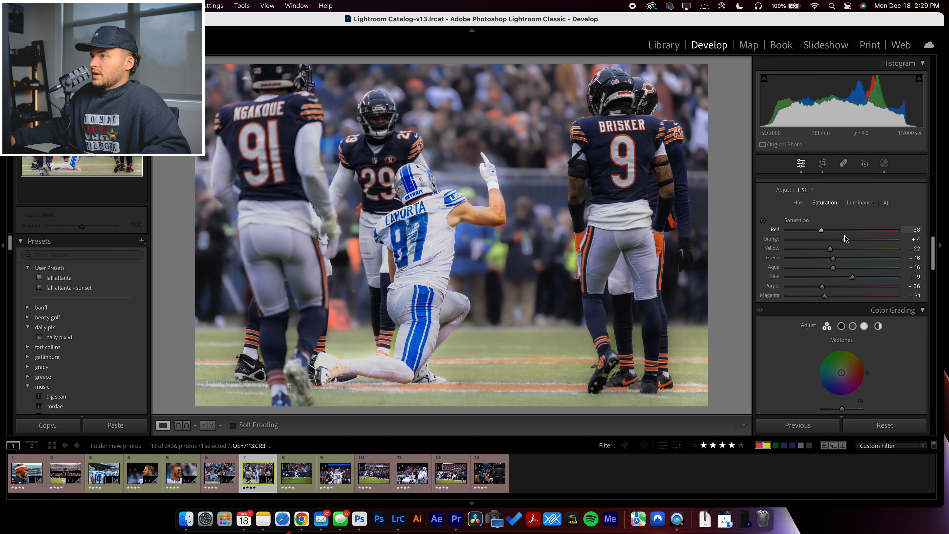
Raise the photo's blue luminance slightly and set its blue hue to -3
{"action": "left_click", "coordinate": [854, 204]}
{"action": "left_click_drag", "start_coordinate": [842, 277], "coordinate": [850, 277]}
{"action": "left_click", "coordinate": [797, 204]}
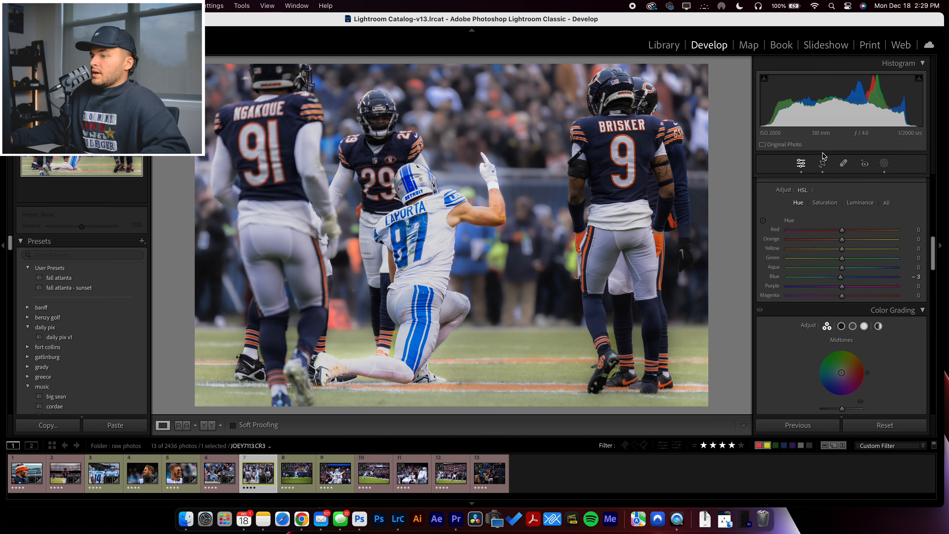
Tighten the crop around the kneeling player and surrounding opponents, keeping the original aspect ratio, and apply it
{"action": "left_click", "coordinate": [823, 163]}
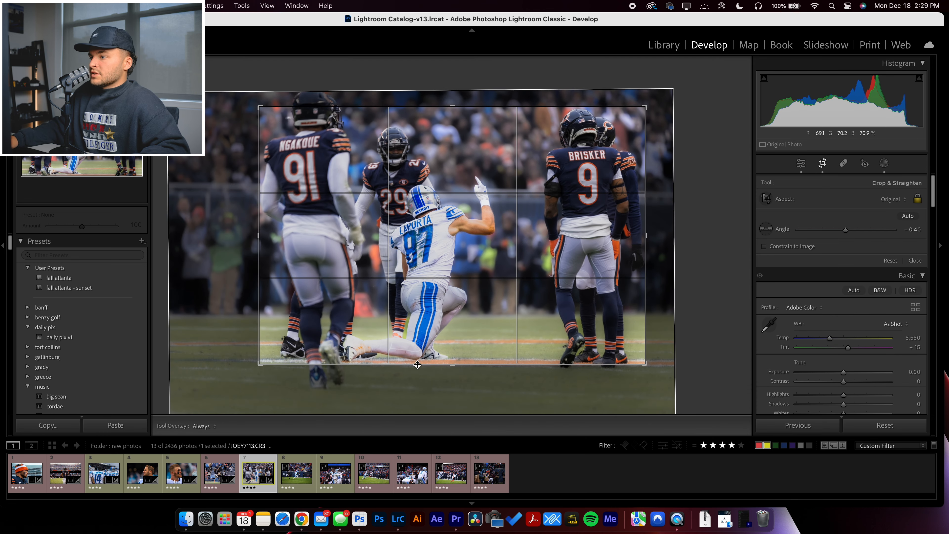
{"action": "left_click_drag", "start_coordinate": [444, 344], "coordinate": [449, 343]}
{"action": "key", "text": "Return"}
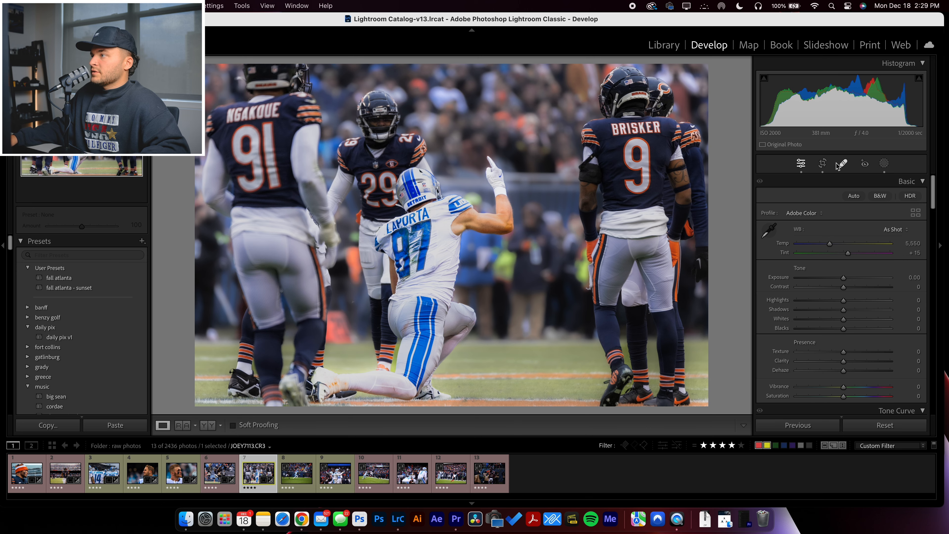
Set the kneeling photo's exposure to +0.05, contrast +33, highlights -37 and whites -22, and compare it with the before view
{"action": "left_click", "coordinate": [823, 163]}
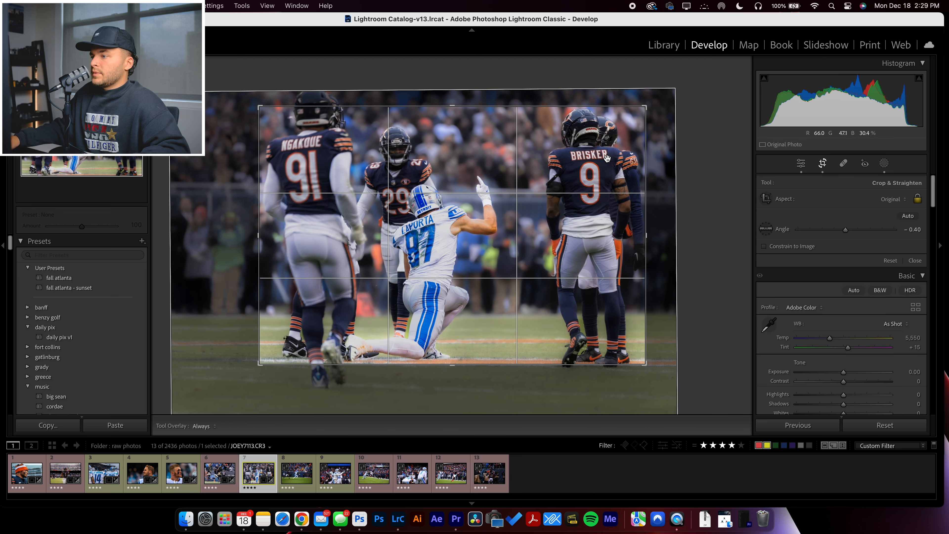
{"action": "key", "text": "Return"}
{"action": "left_click_drag", "start_coordinate": [843, 300], "coordinate": [859, 287]}
{"action": "left_click_drag", "start_coordinate": [846, 280], "coordinate": [843, 278]}
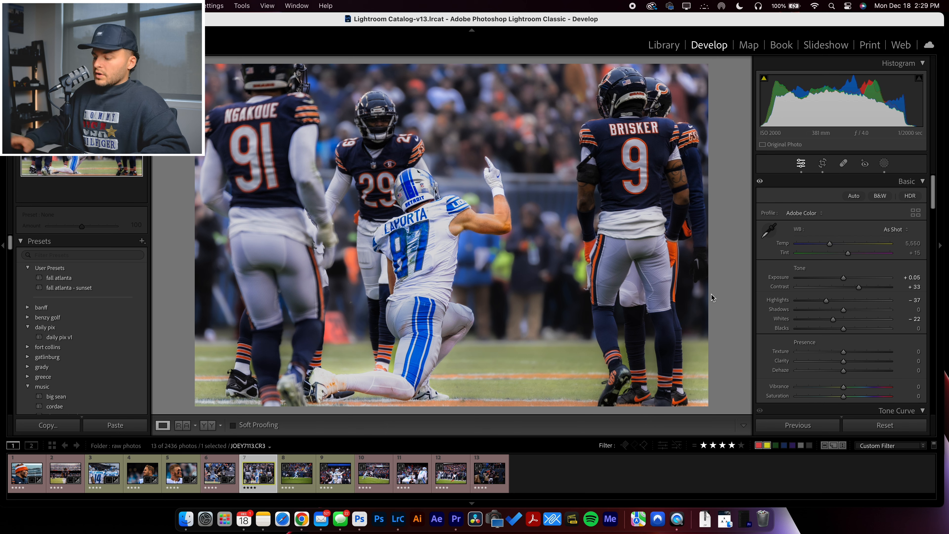
{"action": "key", "text": "backslash"}
{"action": "key", "text": "backslash"}
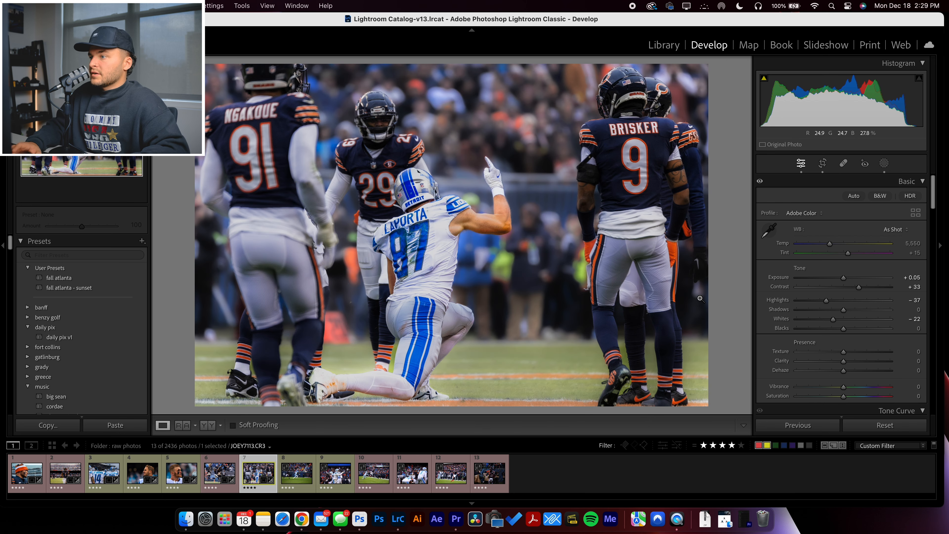
{"action": "key", "text": "backslash"}
{"action": "key", "text": "backslash"}
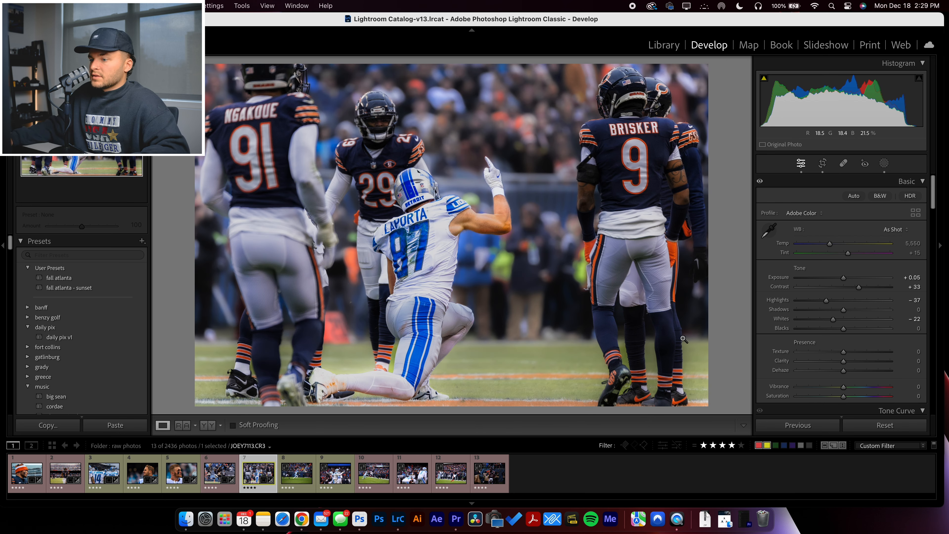
Synchronize the kneeling photo's settings to the following running photo, including Mask 1 and Mask 1 Inverted but not Mask 2 or the crop
{"action": "left_click", "coordinate": [297, 481]}
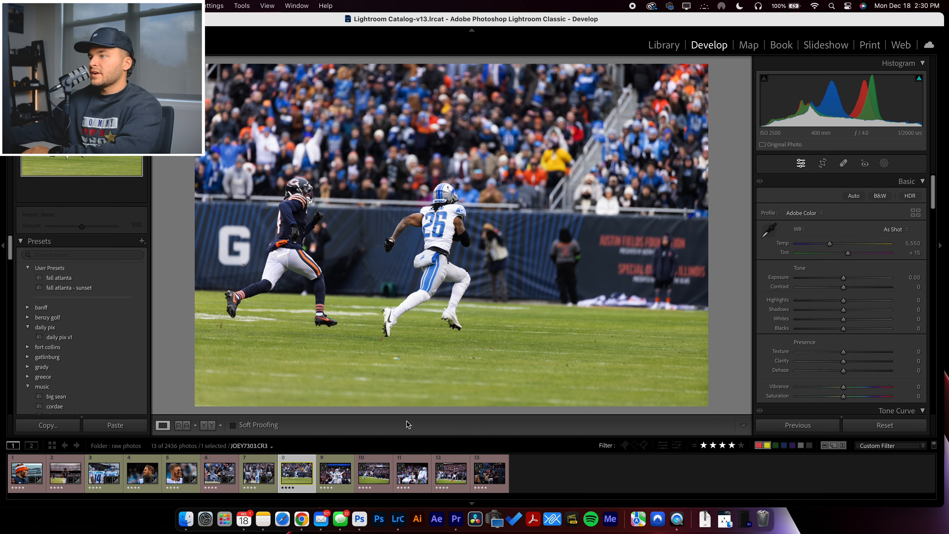
{"action": "left_click", "coordinate": [255, 478], "text": "super"}
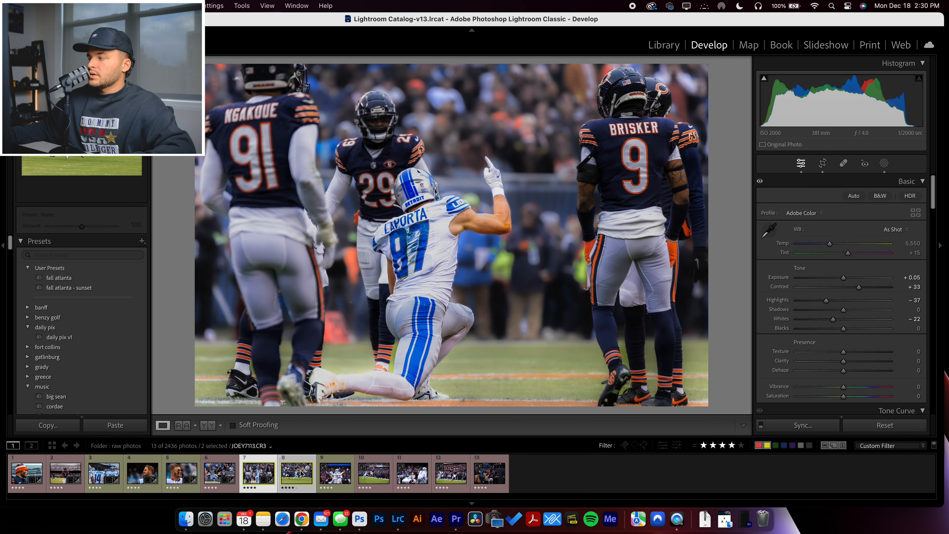
{"action": "left_click", "coordinate": [803, 425]}
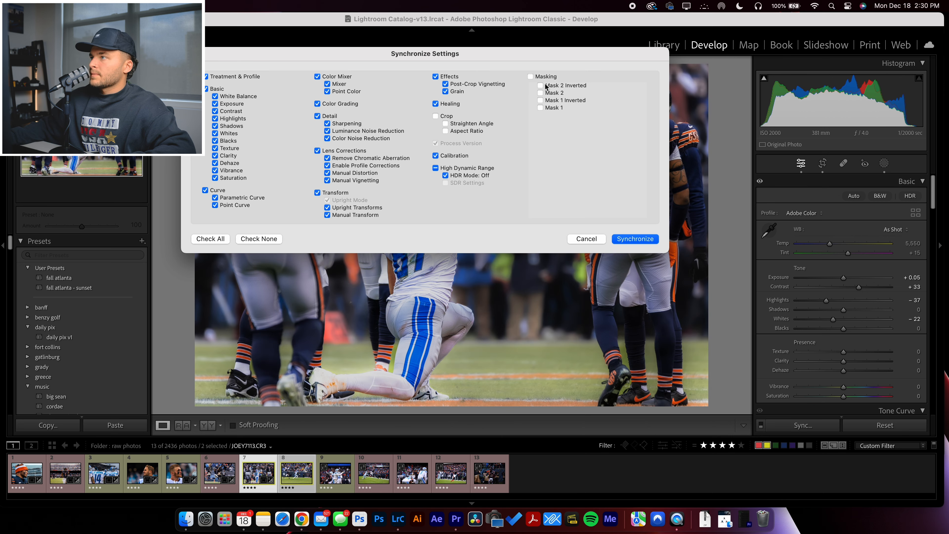
{"action": "left_click", "coordinate": [530, 77]}
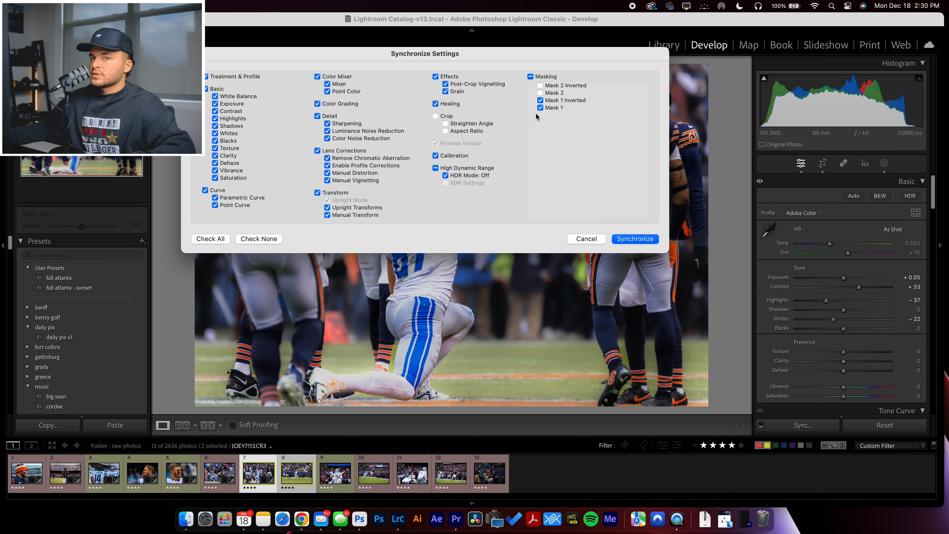
{"action": "left_click", "coordinate": [635, 238]}
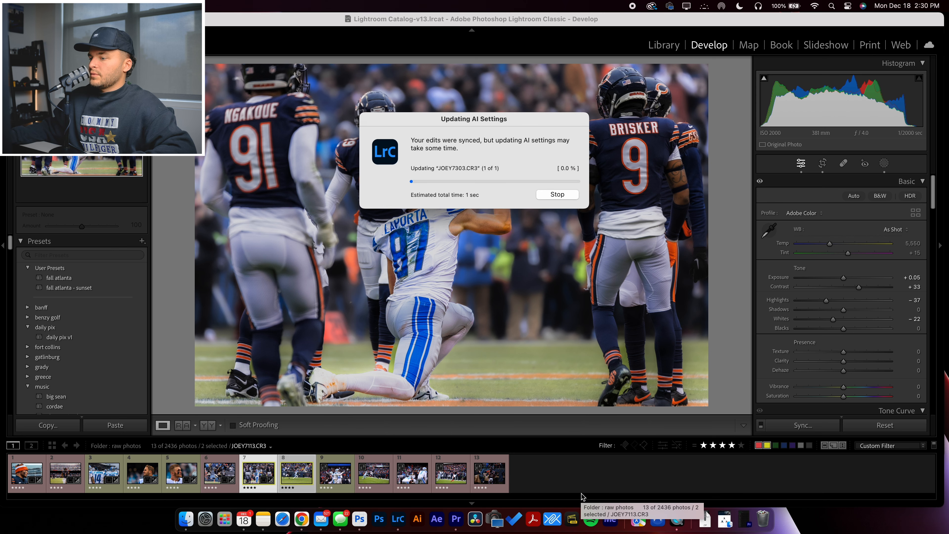
{"action": "left_click", "coordinate": [551, 467]}
Lower the running photo's overall exposure to -0.35, checking which players Mask 1 covers
{"action": "left_click", "coordinate": [308, 482]}
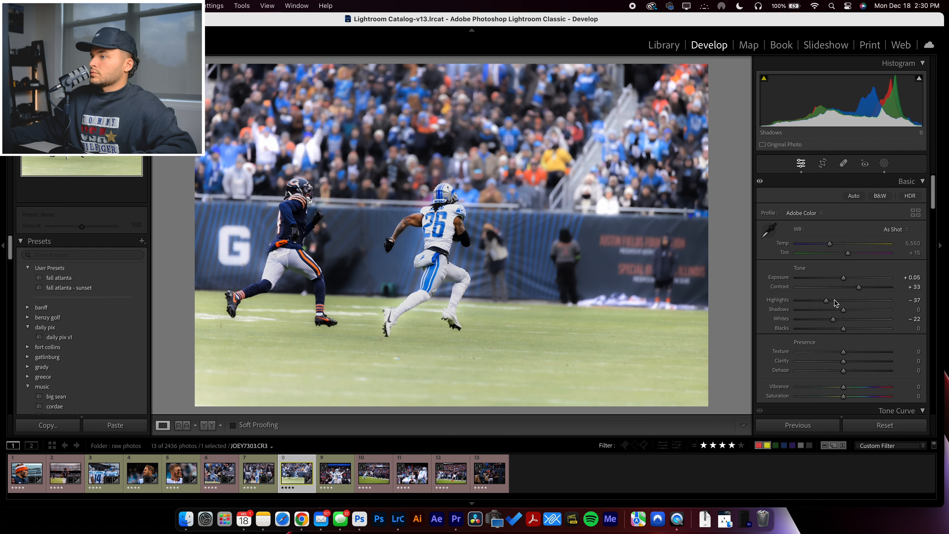
{"action": "left_click", "coordinate": [840, 277]}
{"action": "left_click", "coordinate": [884, 163]}
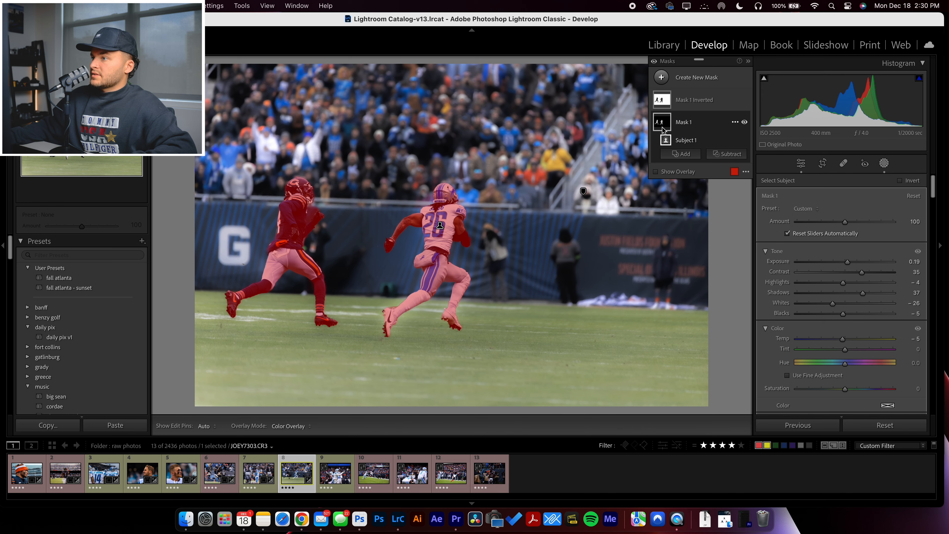
{"action": "left_click", "coordinate": [885, 163]}
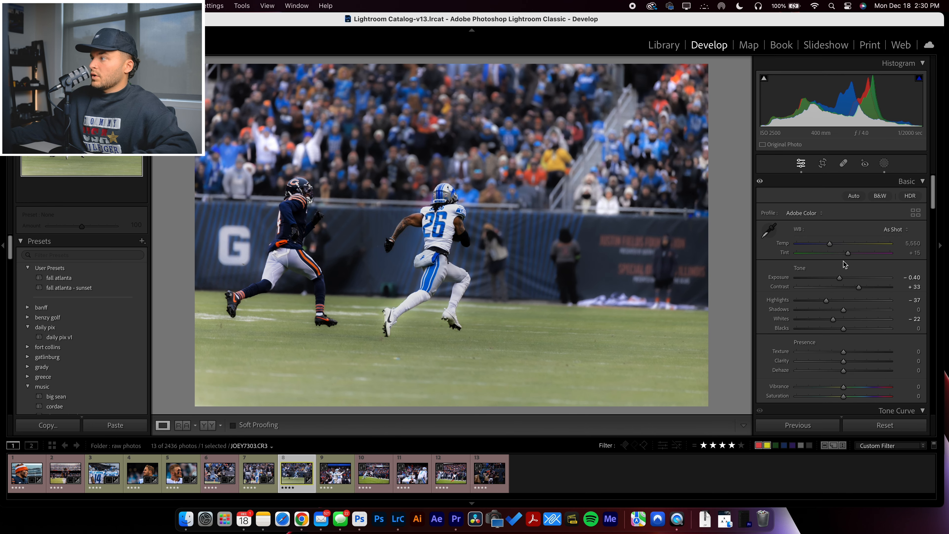
{"action": "left_click_drag", "start_coordinate": [839, 278], "coordinate": [841, 279]}
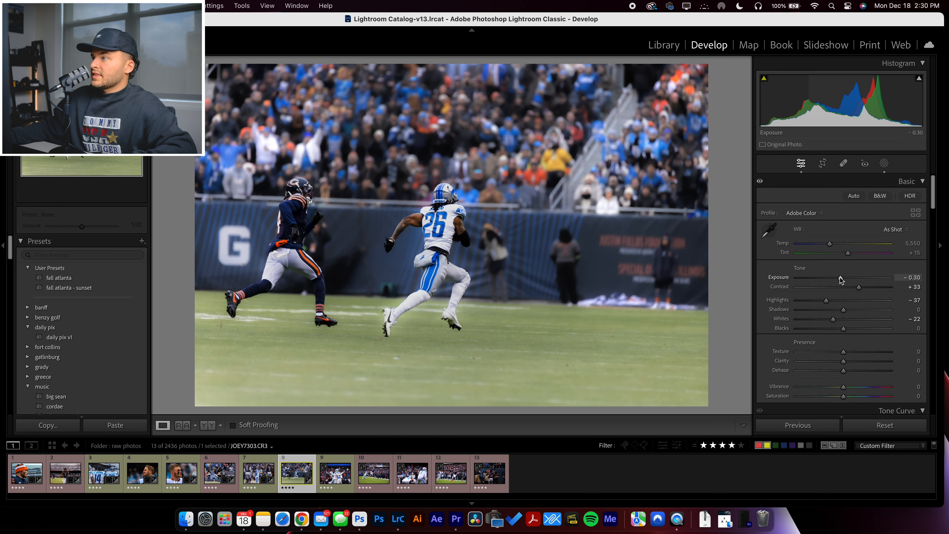
Adjust the tone of Mask 1 Inverted, which covers the background around the two running players
{"action": "left_click", "coordinate": [884, 165]}
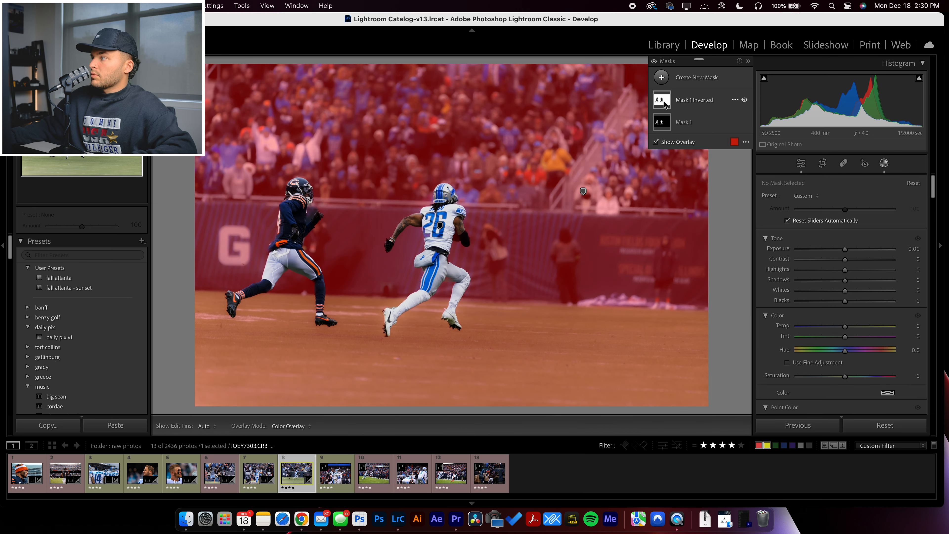
{"action": "left_click", "coordinate": [663, 101]}
{"action": "left_click_drag", "start_coordinate": [845, 262], "coordinate": [856, 303]}
Straighten the running photo with a crop angle of -1.75 and apply it
{"action": "left_click", "coordinate": [822, 163]}
{"action": "left_click_drag", "start_coordinate": [738, 218], "coordinate": [738, 207]}
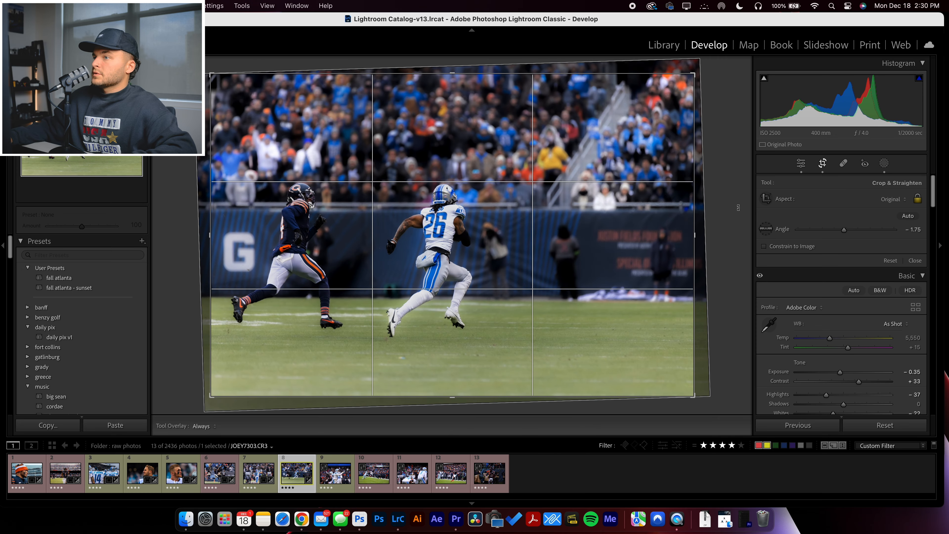
{"action": "key", "text": "Return"}
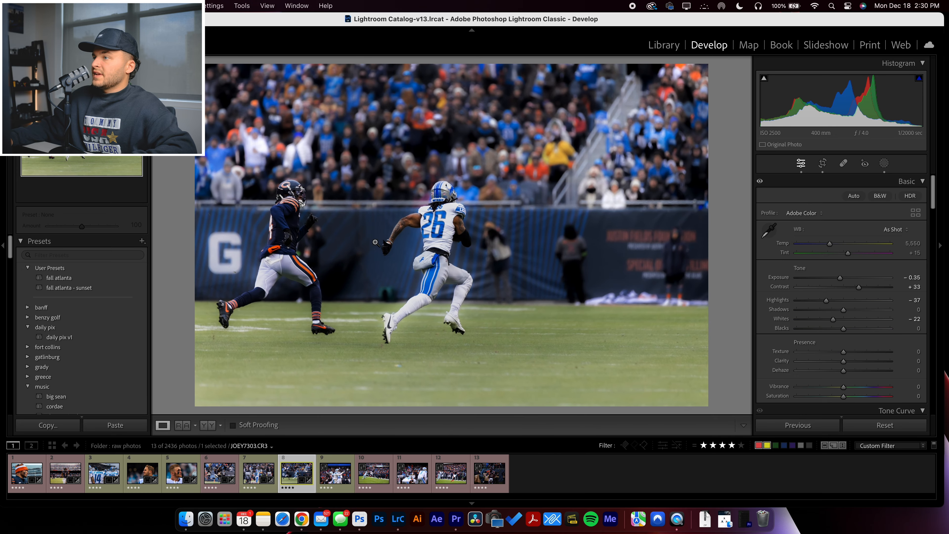
Tighten the crop around the two running players, reposition the photo within the frame and apply it
{"action": "left_click", "coordinate": [824, 165]}
{"action": "left_click_drag", "start_coordinate": [463, 395], "coordinate": [463, 388]}
{"action": "left_click_drag", "start_coordinate": [462, 343], "coordinate": [475, 345]}
{"action": "key", "text": "Return"}
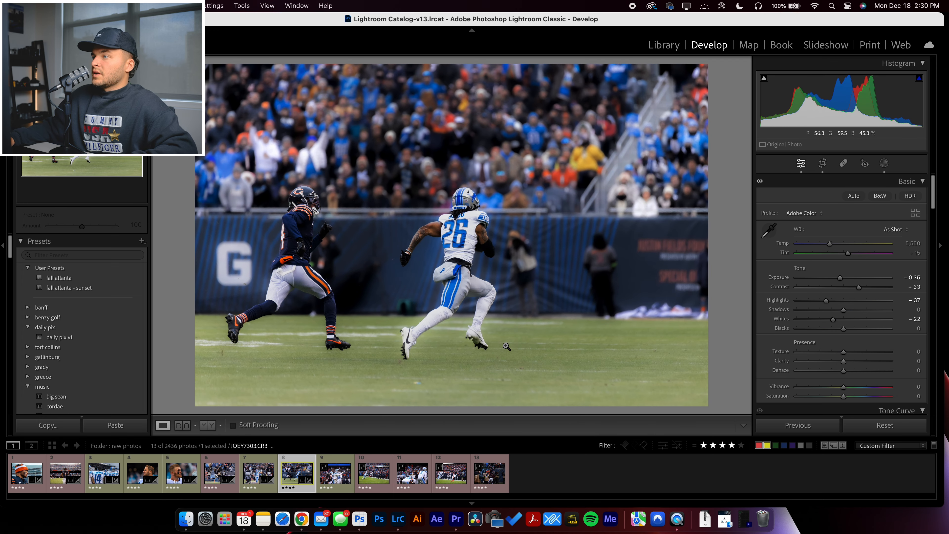
{"action": "left_click", "coordinate": [824, 165]}
{"action": "key", "text": "Return"}
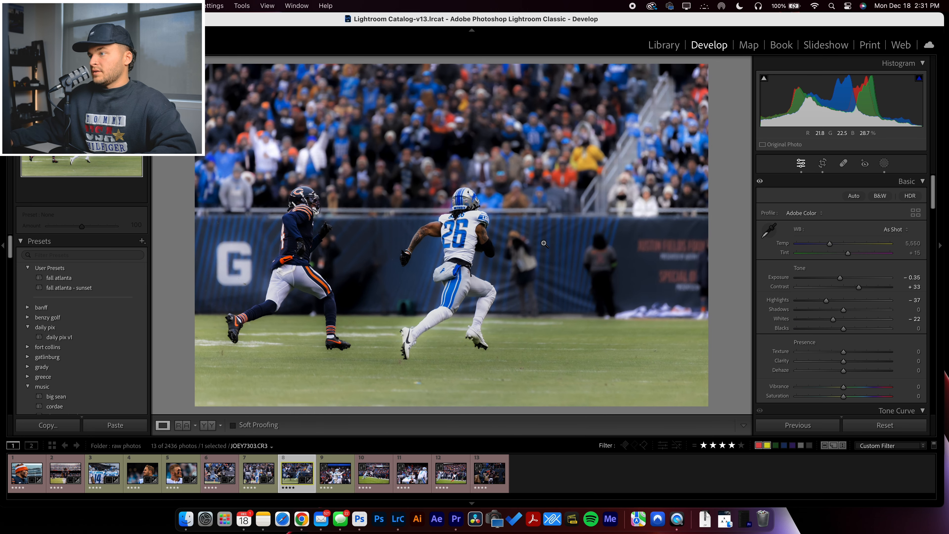
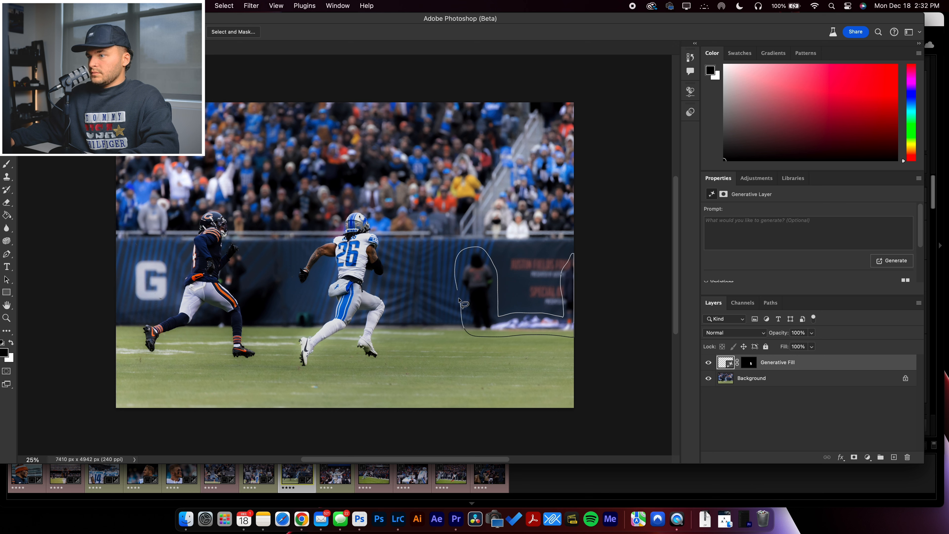
In Photoshop (Beta), lasso the two sideline bystanders and the object behind player 26's leg, and run Generative Fill with the prompt "remove"
{"action": "left_click_drag", "start_coordinate": [460, 300], "coordinate": [455, 291]}
{"action": "mouse_move", "coordinate": [305, 306]}
{"action": "left_mouse_down"}
{"action": "mouse_move", "coordinate": [318, 328]}
{"action": "mouse_move", "coordinate": [294, 327]}
{"action": "left_mouse_up"}
{"action": "left_click", "coordinate": [359, 355]}
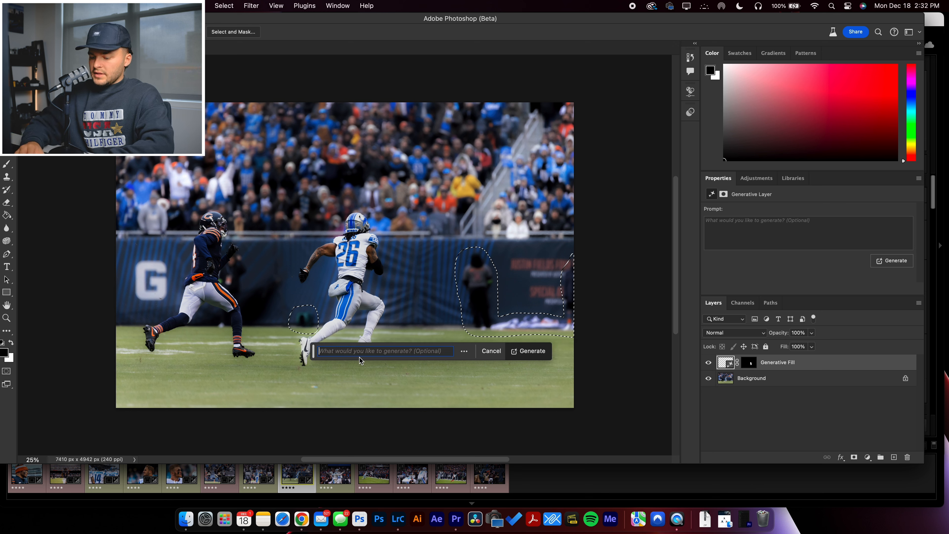
{"action": "type", "text": "remove"}
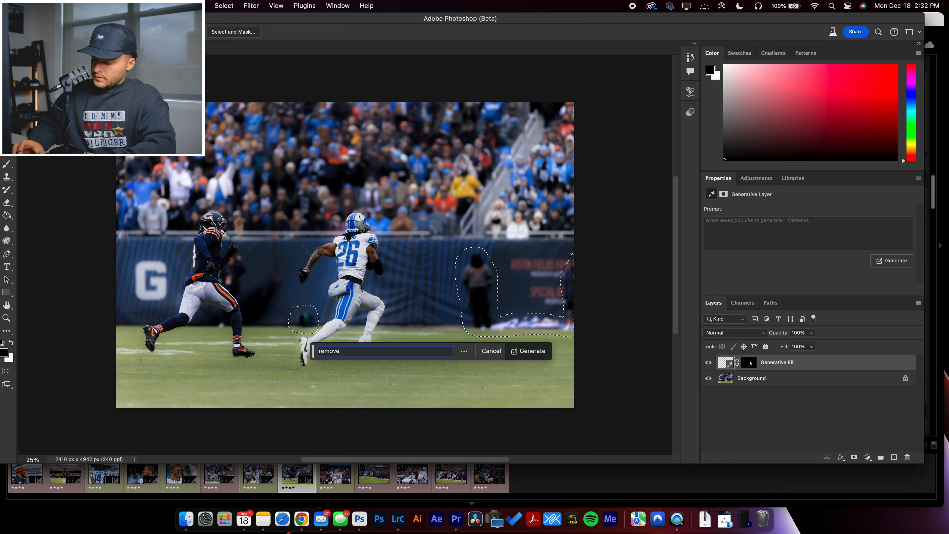
{"action": "key", "text": "Return"}
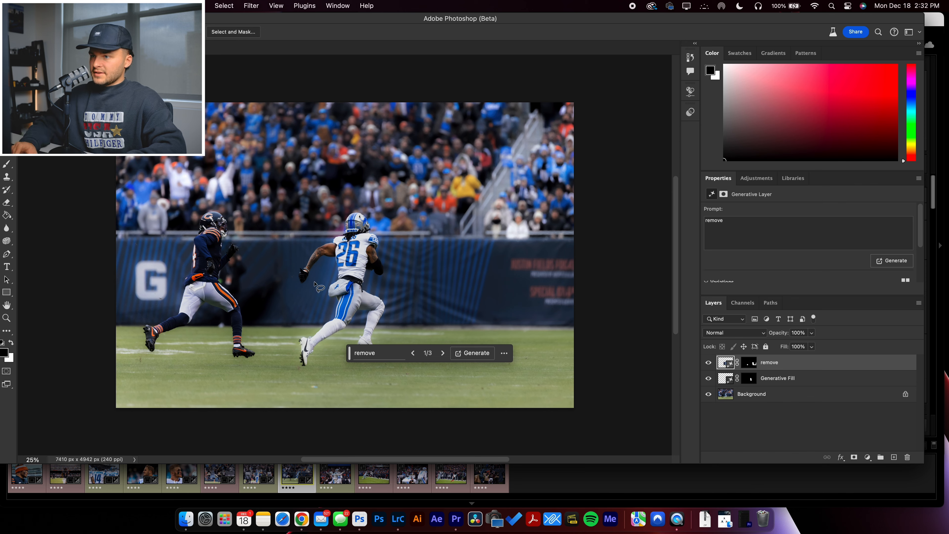
Lasso the figure and feet visible behind the chasing Bears player, following his outline, and run Generative Fill with the prompt "remove"
{"action": "key", "text": "super+plus"}
{"action": "key", "text": "super+plus"}
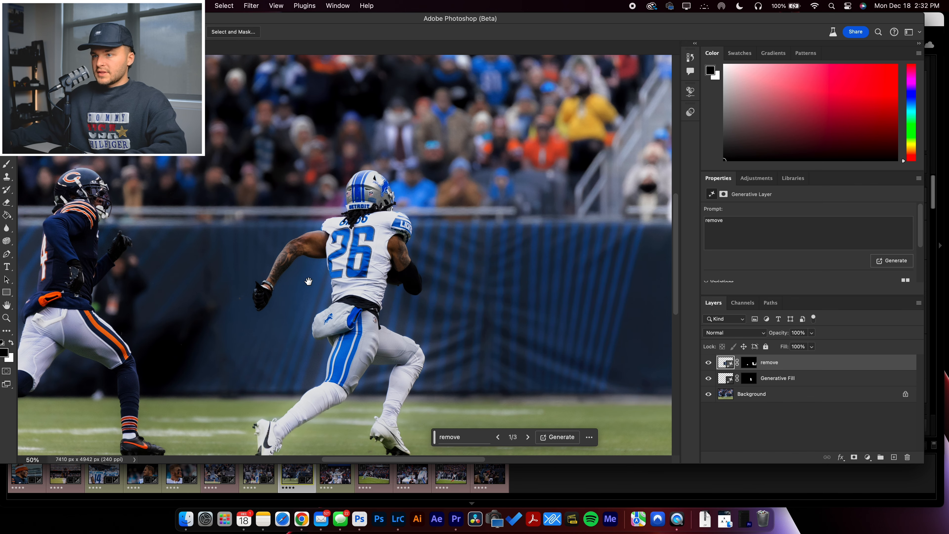
{"action": "scroll", "coordinate": [337, 299], "scroll_direction": "left", "scroll_amount": 10}
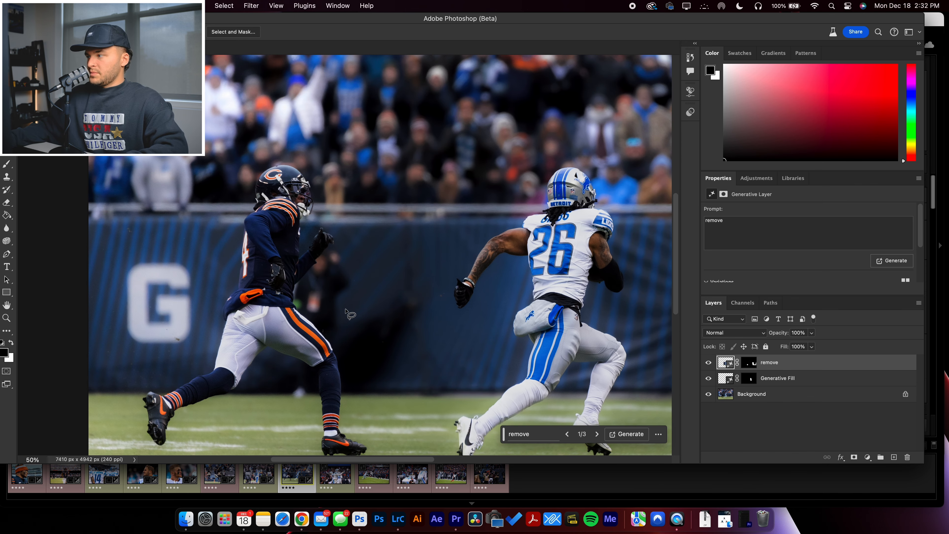
{"action": "left_click_drag", "start_coordinate": [344, 310], "coordinate": [352, 292]}
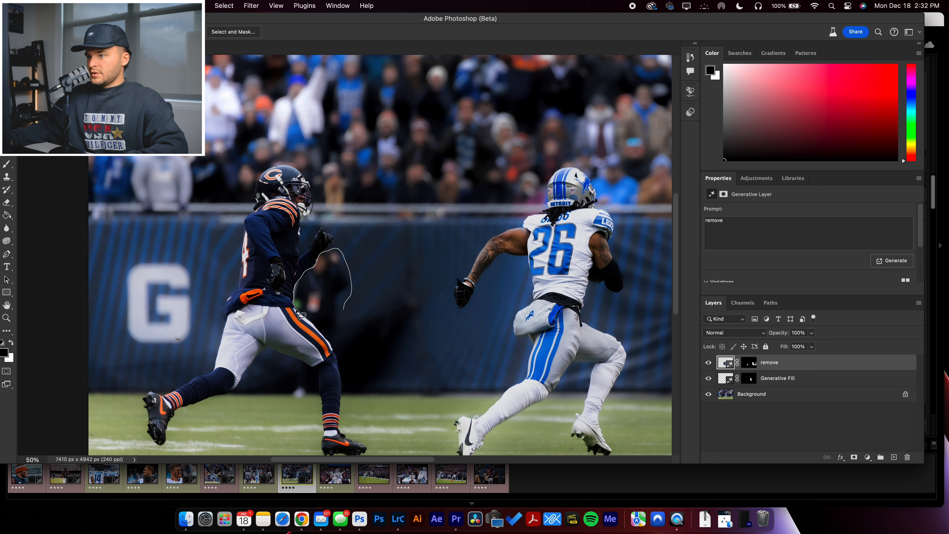
{"action": "mouse_move", "coordinate": [328, 340]}
{"action": "left_mouse_down"}
{"action": "mouse_move", "coordinate": [345, 328]}
{"action": "mouse_move", "coordinate": [344, 313]}
{"action": "left_mouse_up"}
{"action": "mouse_move", "coordinate": [285, 398]}
{"action": "left_mouse_down"}
{"action": "mouse_move", "coordinate": [311, 393]}
{"action": "mouse_move", "coordinate": [310, 367]}
{"action": "mouse_move", "coordinate": [290, 360]}
{"action": "left_mouse_up"}
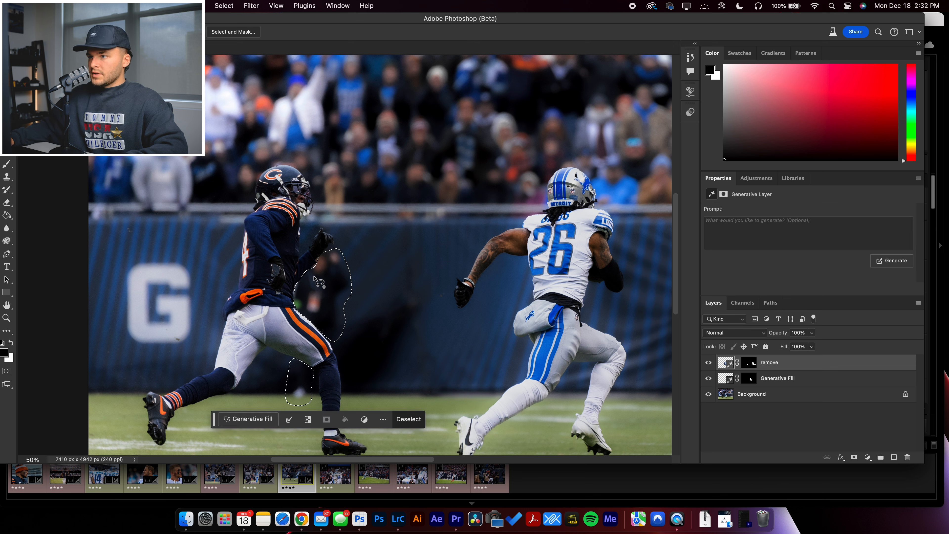
{"action": "left_click_drag", "start_coordinate": [310, 271], "coordinate": [311, 268]}
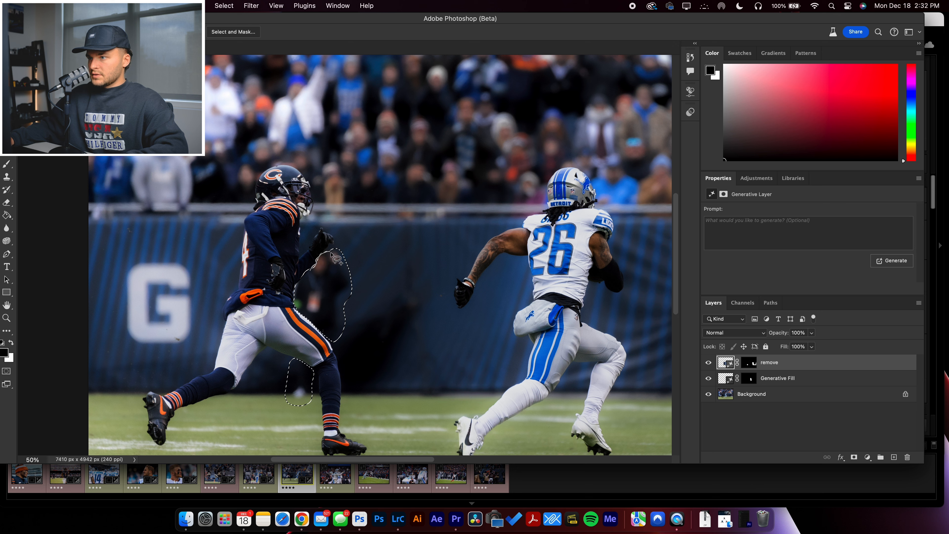
{"action": "left_click_drag", "start_coordinate": [316, 279], "coordinate": [318, 290]}
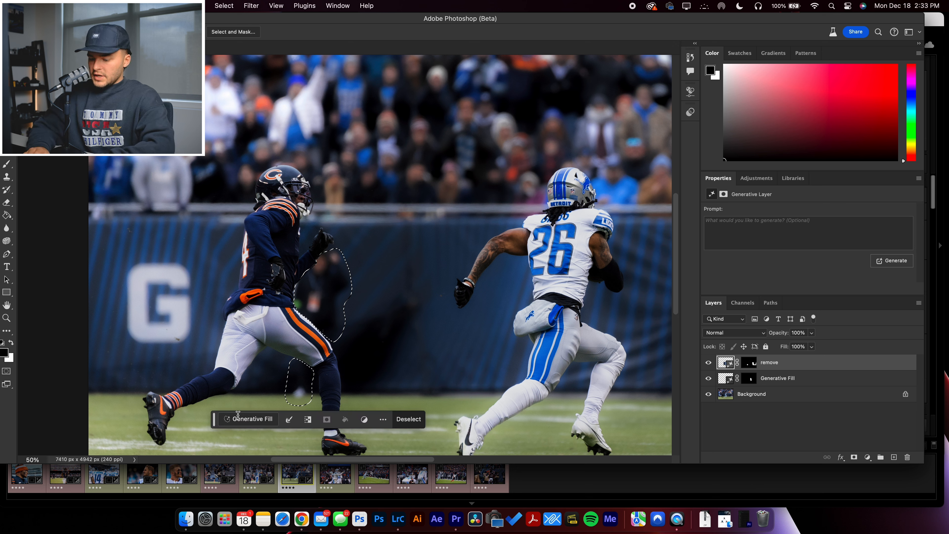
{"action": "left_click", "coordinate": [248, 418]}
{"action": "type", "text": "remove"}
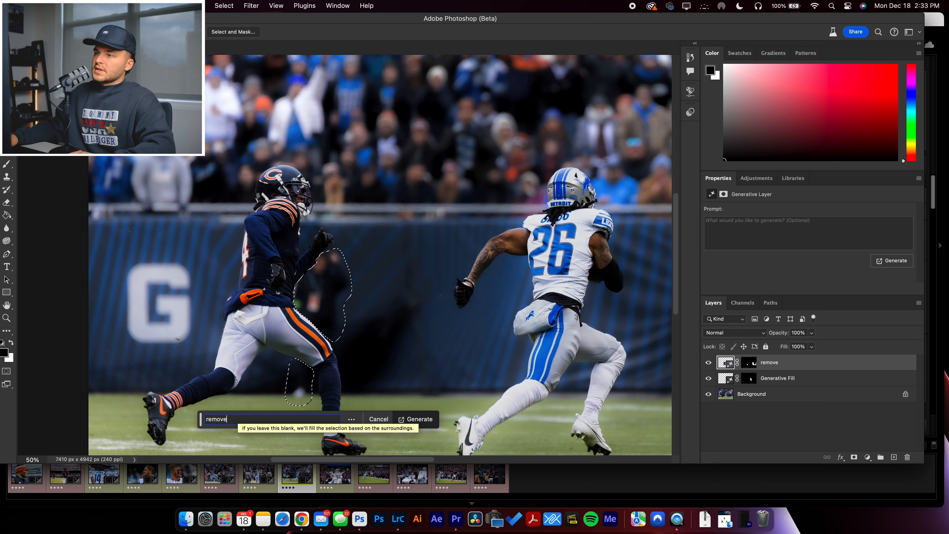
{"action": "key", "text": "Return"}
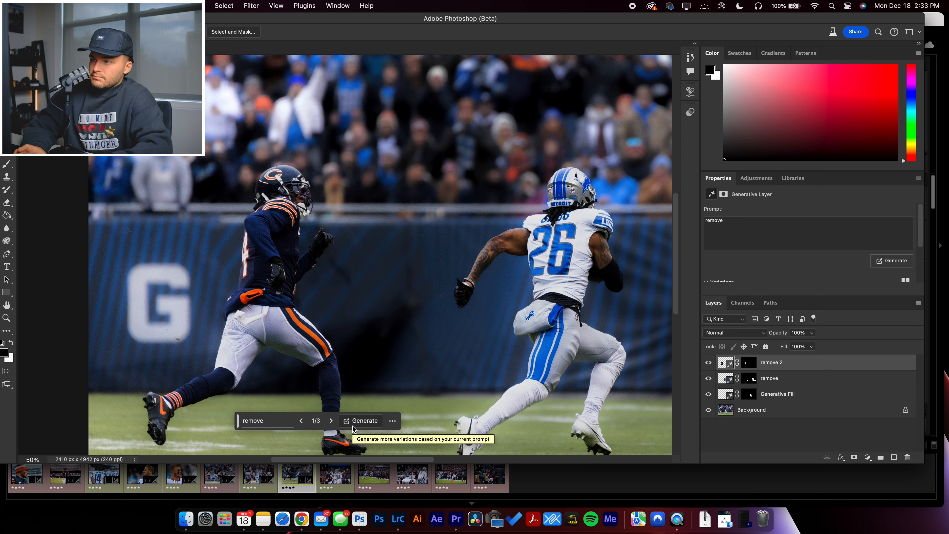
{"action": "key", "text": "super+0"}
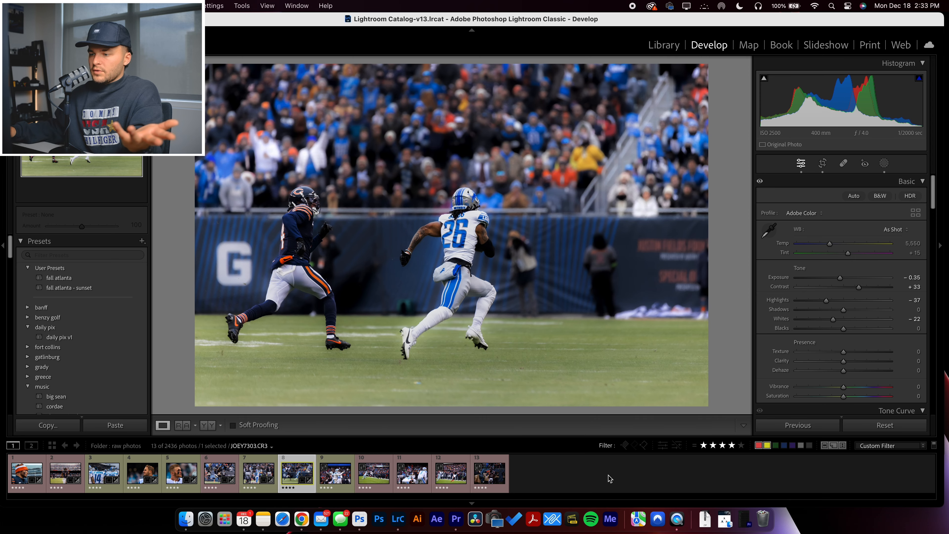
Back in Lightroom Classic, compare the retouched JOEY7303-Edit.tif with the raw JOEY7303.CR3
{"action": "left_click", "coordinate": [302, 462]}
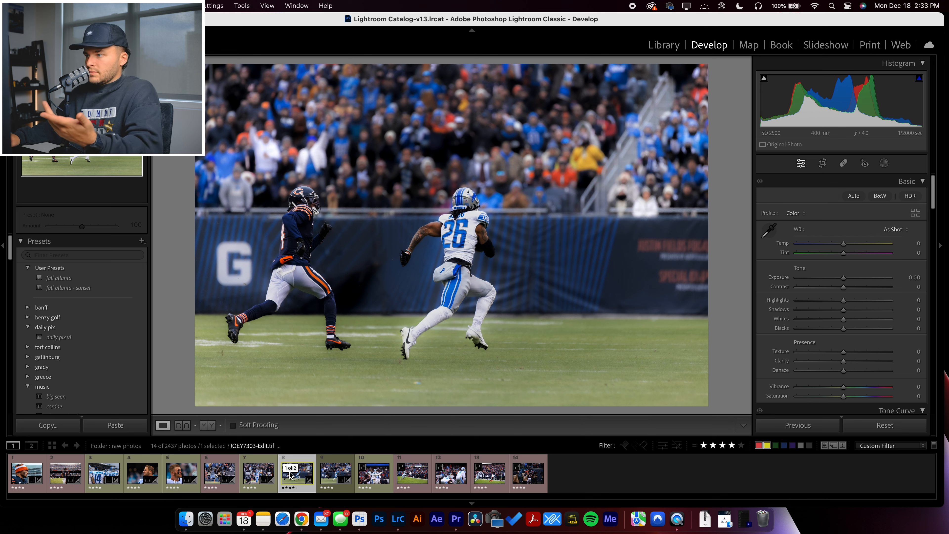
{"action": "key", "text": "Right"}
{"action": "key", "text": "Left"}
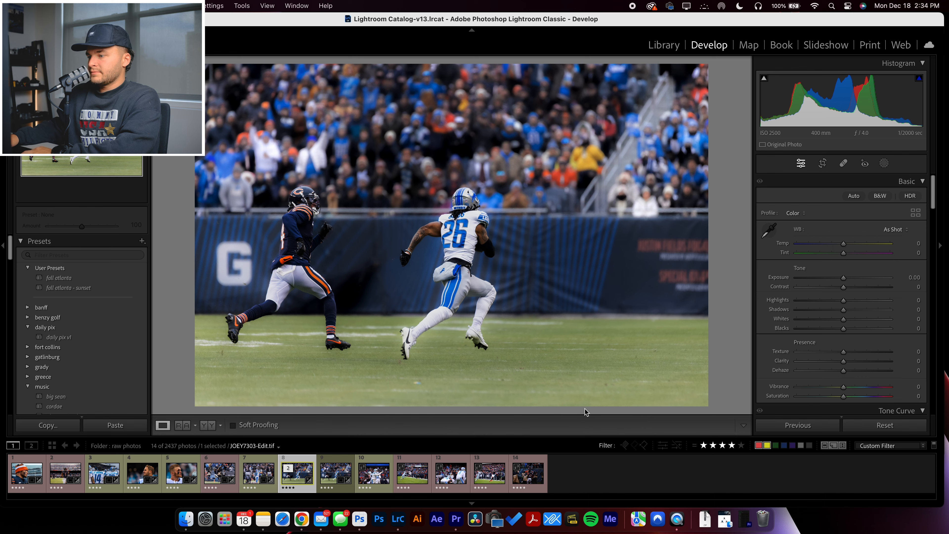
Synchronize the develop settings and both masks, without the crop, from JOEY7303.CR3 to the photo of the pointing Lions player
{"action": "key", "text": "Right"}
{"action": "key", "text": "Right"}
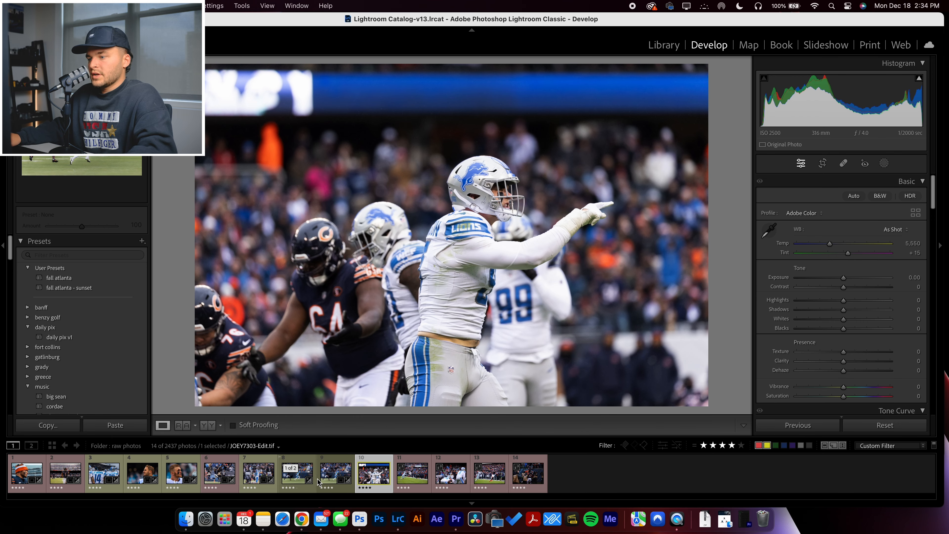
{"action": "left_click", "coordinate": [331, 481], "text": "super"}
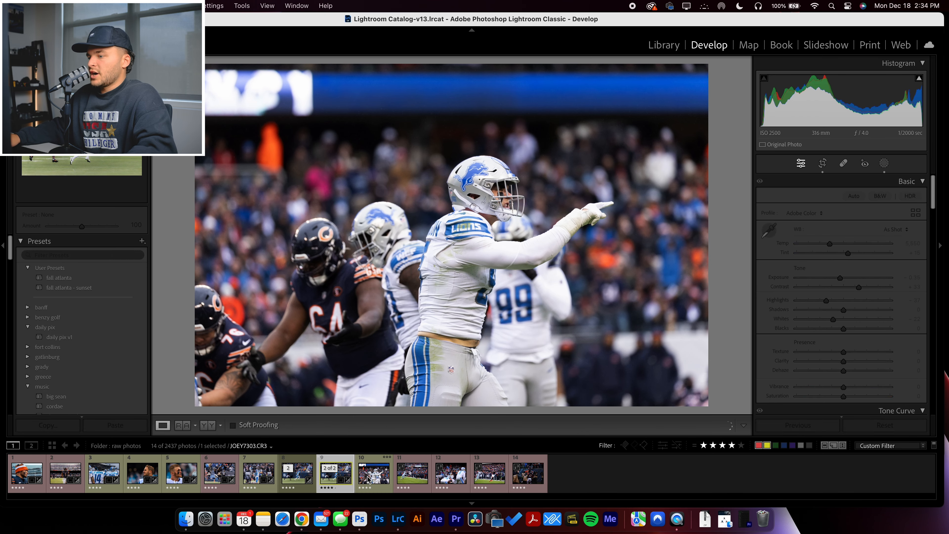
{"action": "left_click", "coordinate": [761, 426]}
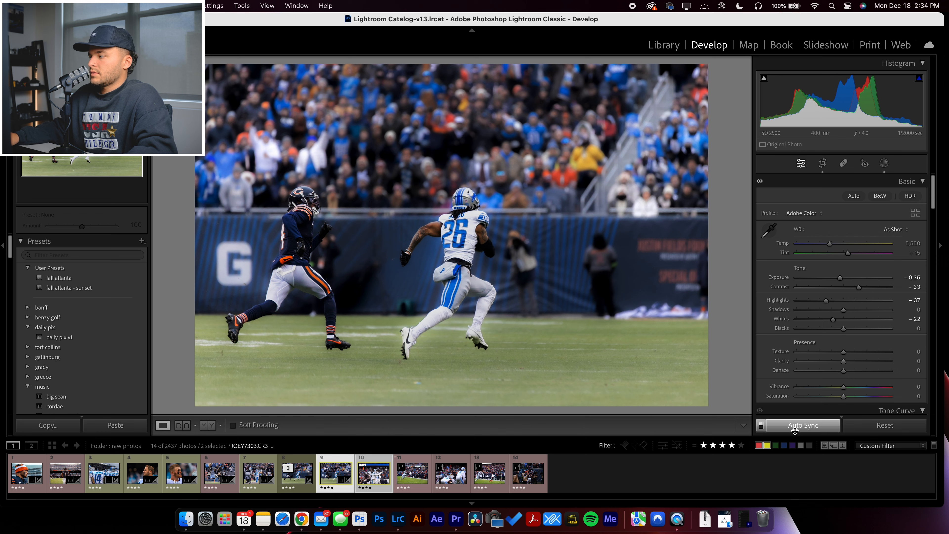
{"action": "left_click", "coordinate": [762, 426]}
{"action": "left_click", "coordinate": [798, 427]}
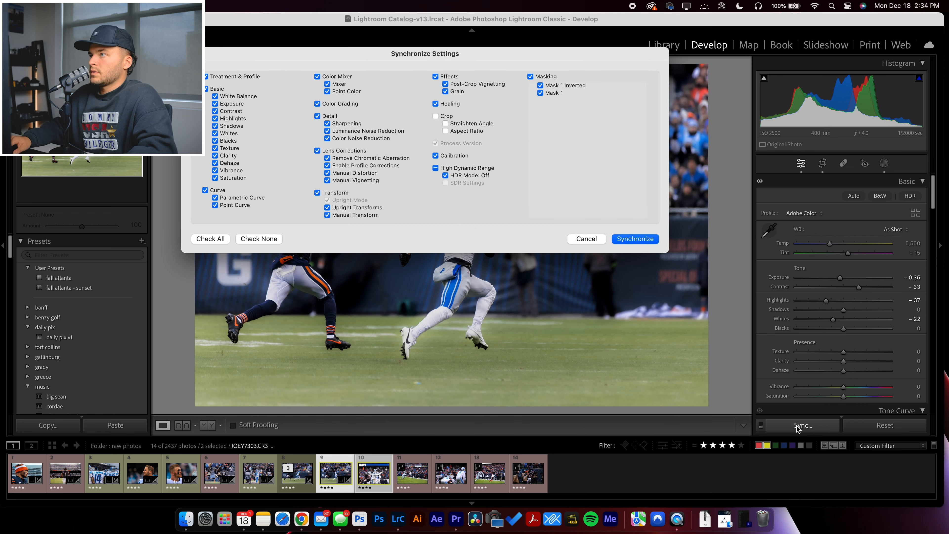
{"action": "key", "text": "Return"}
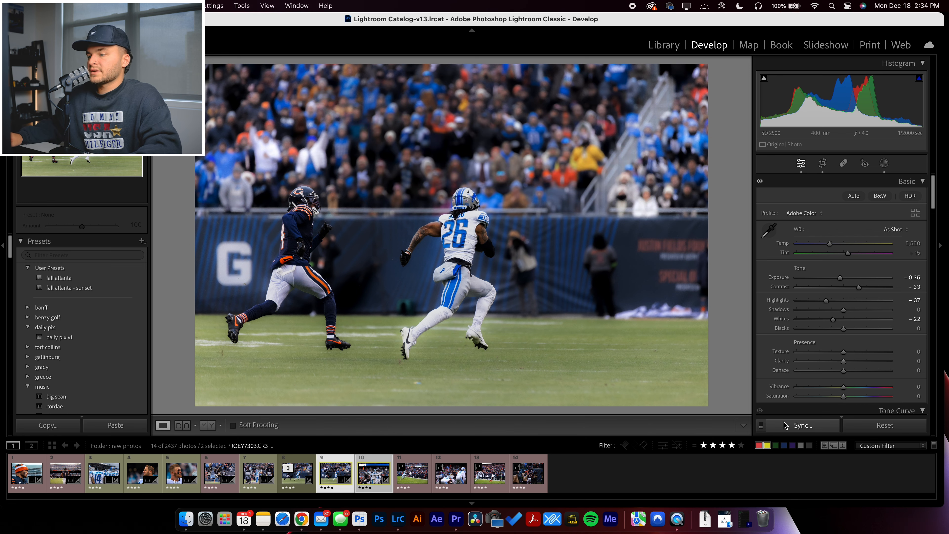
In JOEY7452.CR3, subtract a linear gradient from Mask 1 to exclude the players behind the pointing player's back
{"action": "left_click", "coordinate": [398, 477]}
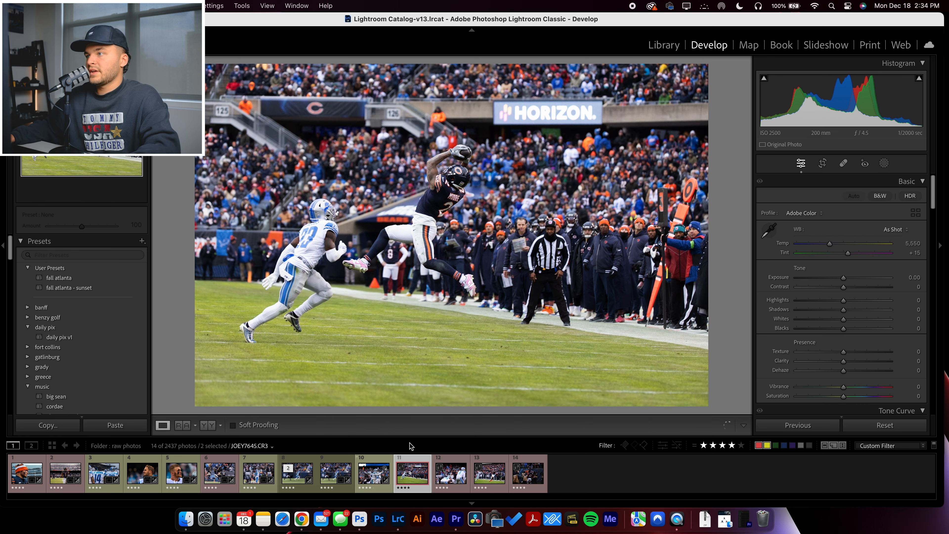
{"action": "key", "text": "Left"}
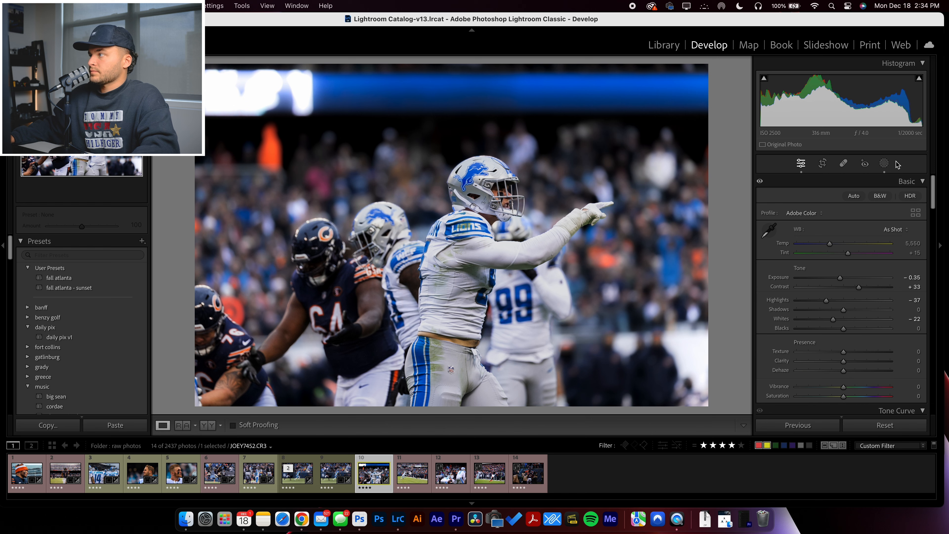
{"action": "left_click", "coordinate": [888, 163]}
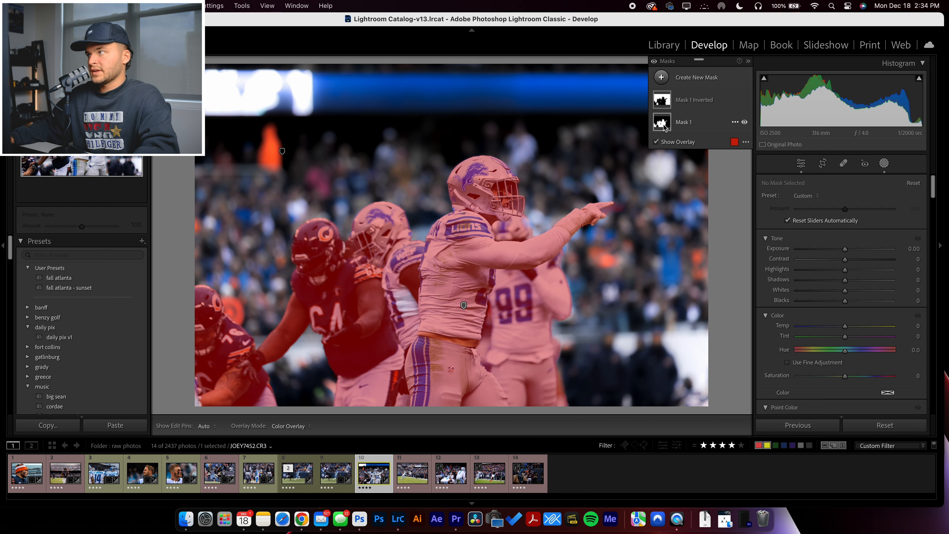
{"action": "left_click", "coordinate": [664, 126]}
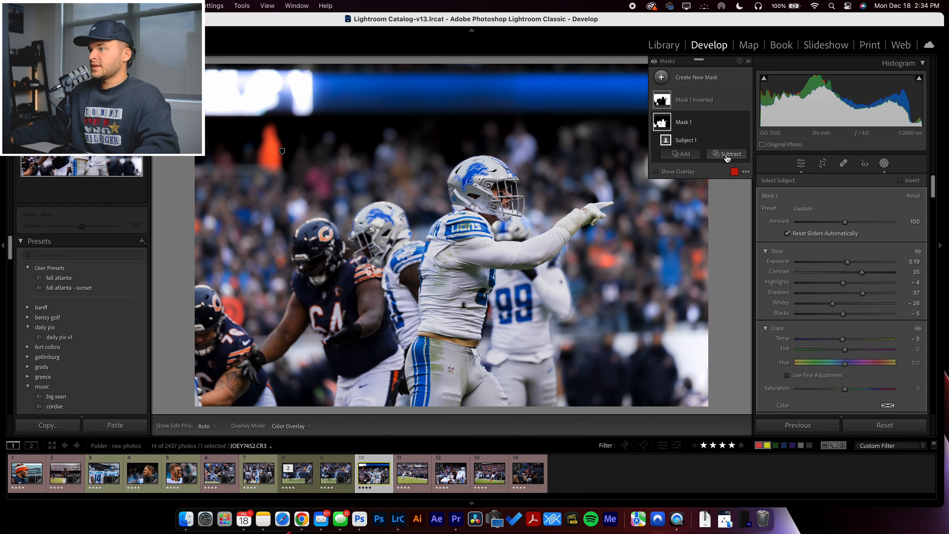
{"action": "left_click", "coordinate": [727, 154]}
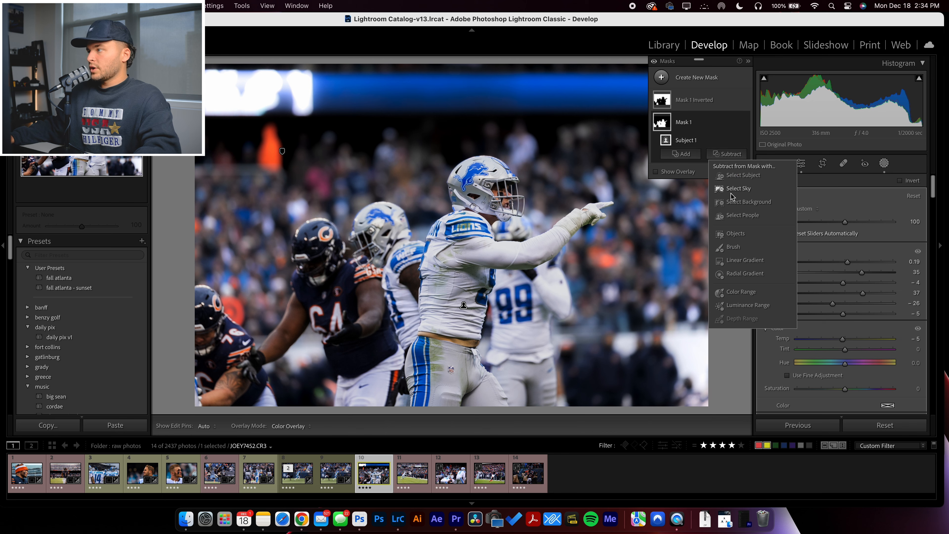
{"action": "left_click", "coordinate": [735, 261]}
{"action": "left_click_drag", "start_coordinate": [403, 308], "coordinate": [417, 310]}
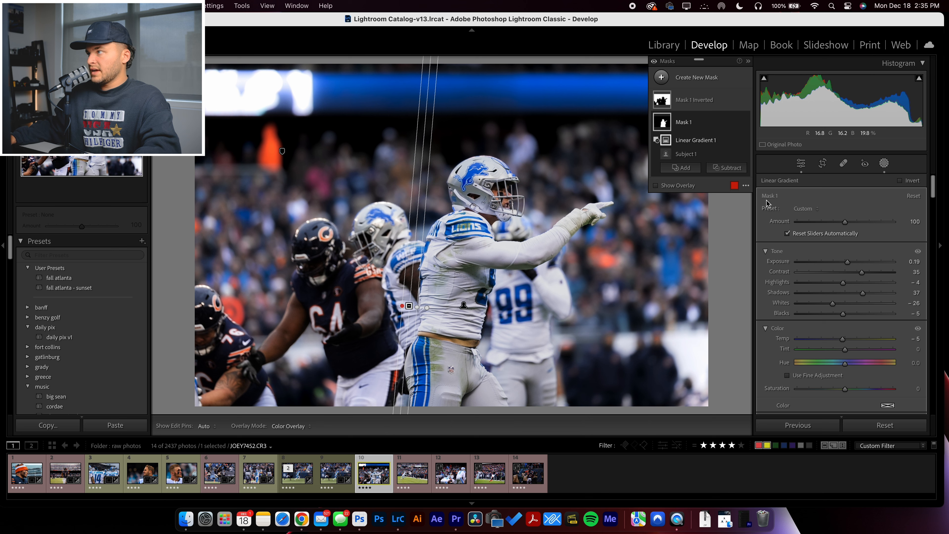
Subtract a brush from Mask 1 with the overlay shown, painting player 99's body out of the mask
{"action": "left_click", "coordinate": [685, 123]}
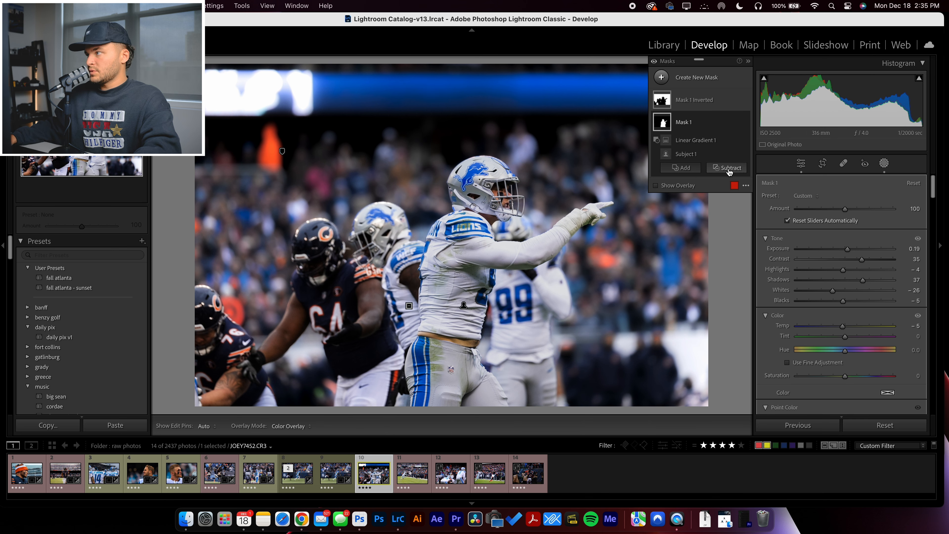
{"action": "left_click", "coordinate": [728, 169]}
{"action": "left_click", "coordinate": [731, 247]}
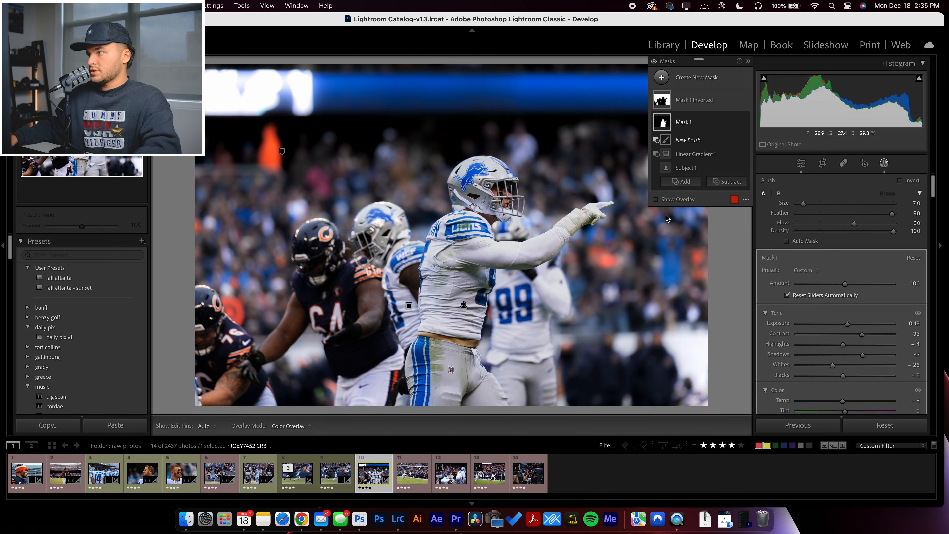
{"action": "left_click", "coordinate": [656, 199]}
{"action": "key", "text": "h"}
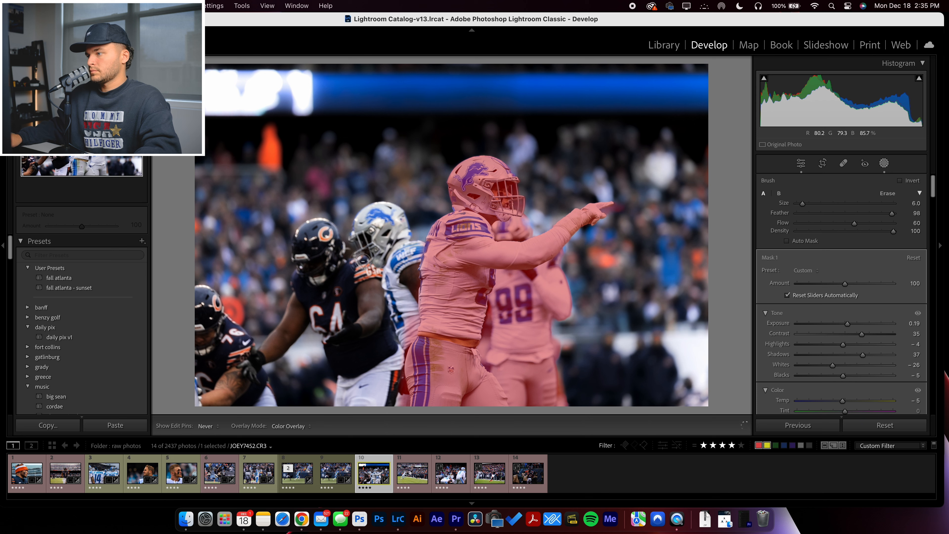
{"action": "left_click_drag", "start_coordinate": [366, 258], "coordinate": [370, 260]}
{"action": "scroll", "coordinate": [437, 305], "scroll_direction": "up", "scroll_amount": 6}
{"action": "mouse_move", "coordinate": [544, 371]}
{"action": "left_mouse_down"}
{"action": "mouse_move", "coordinate": [549, 318]}
{"action": "mouse_move", "coordinate": [554, 341]}
{"action": "left_mouse_up"}
{"action": "scroll", "coordinate": [554, 342], "scroll_direction": "down", "scroll_amount": 6}
{"action": "mouse_move", "coordinate": [555, 374]}
{"action": "left_mouse_down"}
{"action": "mouse_move", "coordinate": [553, 331]}
{"action": "mouse_move", "coordinate": [543, 383]}
{"action": "mouse_move", "coordinate": [552, 371]}
{"action": "mouse_move", "coordinate": [561, 395]}
{"action": "mouse_move", "coordinate": [540, 450]}
{"action": "mouse_move", "coordinate": [546, 358]}
{"action": "mouse_move", "coordinate": [565, 337]}
{"action": "mouse_move", "coordinate": [566, 403]}
{"action": "mouse_move", "coordinate": [563, 389]}
{"action": "mouse_move", "coordinate": [532, 397]}
{"action": "mouse_move", "coordinate": [524, 320]}
{"action": "mouse_move", "coordinate": [528, 339]}
{"action": "mouse_move", "coordinate": [556, 319]}
{"action": "mouse_move", "coordinate": [565, 292]}
{"action": "mouse_move", "coordinate": [515, 308]}
{"action": "mouse_move", "coordinate": [587, 279]}
{"action": "mouse_move", "coordinate": [607, 259]}
{"action": "mouse_move", "coordinate": [523, 284]}
{"action": "mouse_move", "coordinate": [521, 295]}
{"action": "mouse_move", "coordinate": [507, 293]}
{"action": "mouse_move", "coordinate": [525, 282]}
{"action": "mouse_move", "coordinate": [510, 277]}
{"action": "mouse_move", "coordinate": [493, 344]}
{"action": "mouse_move", "coordinate": [498, 307]}
{"action": "mouse_move", "coordinate": [521, 385]}
{"action": "left_mouse_up"}
{"action": "scroll", "coordinate": [555, 365], "scroll_direction": "up", "scroll_amount": 1}
{"action": "scroll", "coordinate": [563, 389], "scroll_direction": "up", "scroll_amount": 3}
{"action": "scroll", "coordinate": [525, 291], "scroll_direction": "down", "scroll_amount": 2}
{"action": "key", "text": "h"}
{"action": "scroll", "coordinate": [515, 281], "scroll_direction": "down", "scroll_amount": 1}
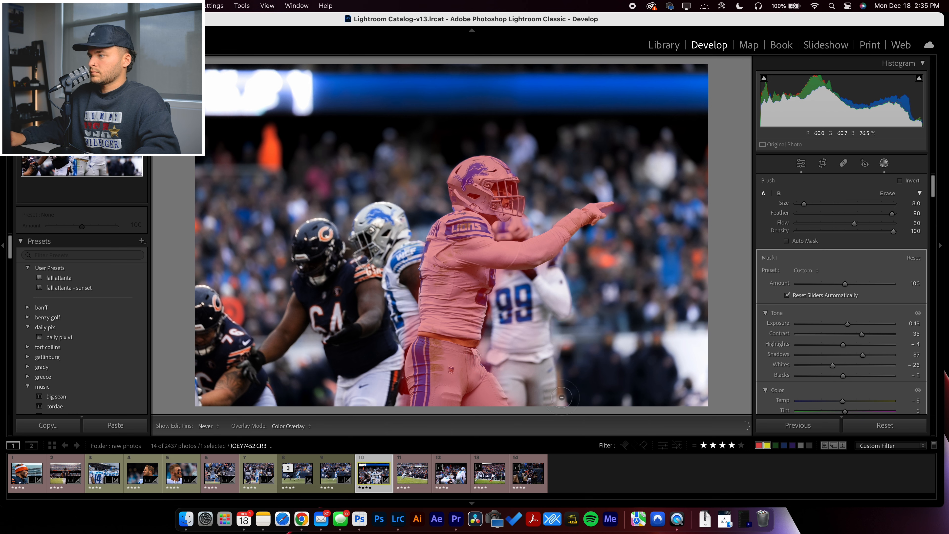
Clean up Mask 1 around player 99's legs and helmet, reducing the subtracting brush to size 5 for the helmet
{"action": "left_click_drag", "start_coordinate": [523, 399], "coordinate": [515, 388]}
{"action": "key", "text": "bracketleft"}
{"action": "key", "text": "bracketleft"}
{"action": "key", "text": "bracketleft"}
{"action": "left_click_drag", "start_coordinate": [526, 225], "coordinate": [514, 235]}
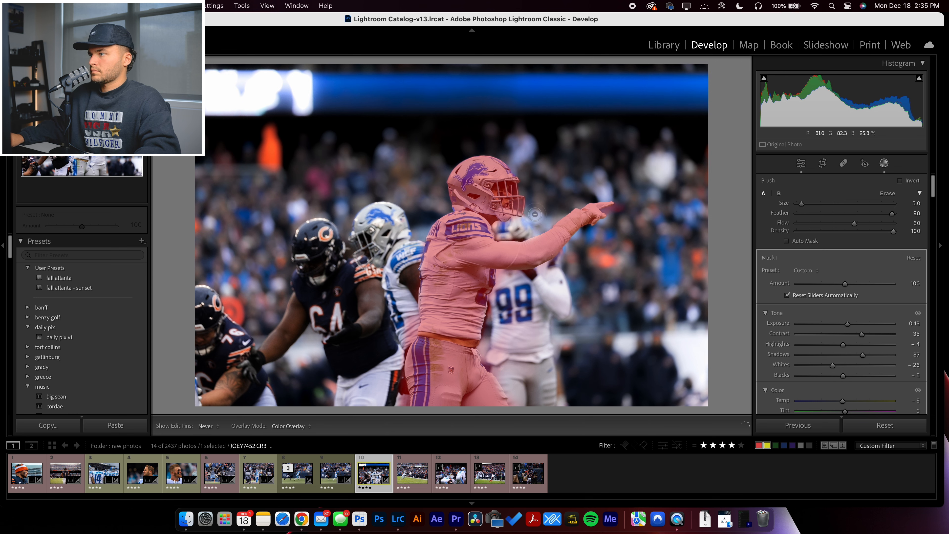
{"action": "left_click_drag", "start_coordinate": [533, 211], "coordinate": [534, 210]}
{"action": "left_click_drag", "start_coordinate": [628, 211], "coordinate": [566, 202]}
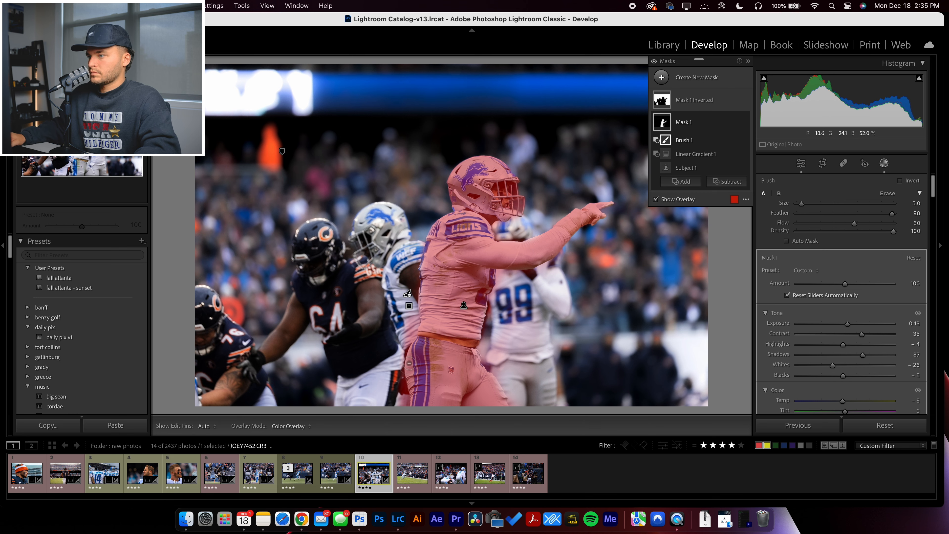
{"action": "key", "text": "h"}
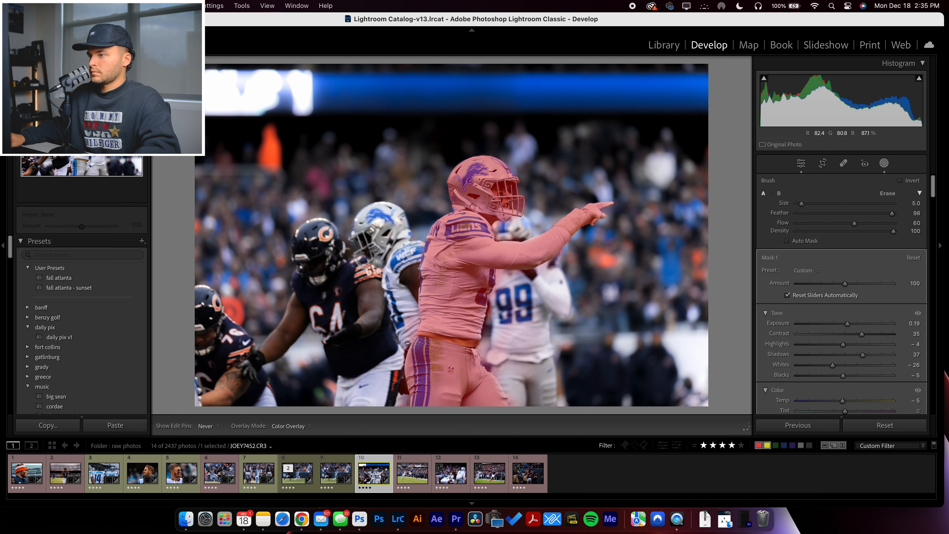
{"action": "key", "text": "h"}
Add a linear gradient to Mask 1 Inverted that covers the players behind the pointing player's back
{"action": "left_click", "coordinate": [685, 105]}
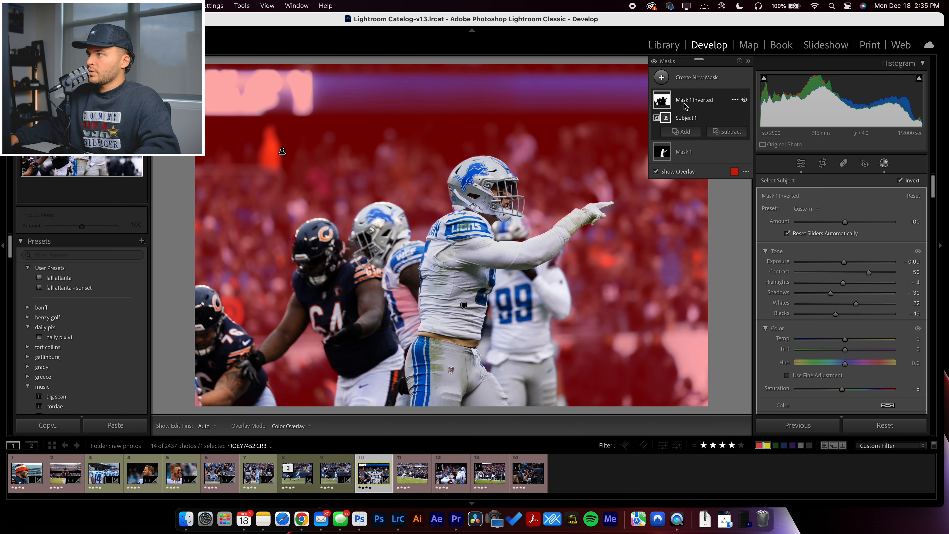
{"action": "left_click", "coordinate": [717, 134]}
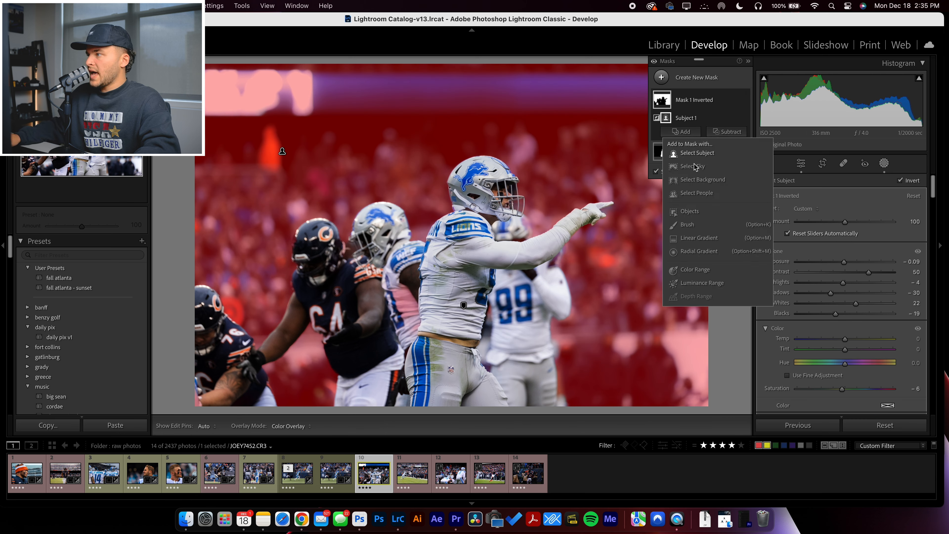
{"action": "left_click", "coordinate": [695, 243]}
{"action": "left_click_drag", "start_coordinate": [409, 305], "coordinate": [413, 306]}
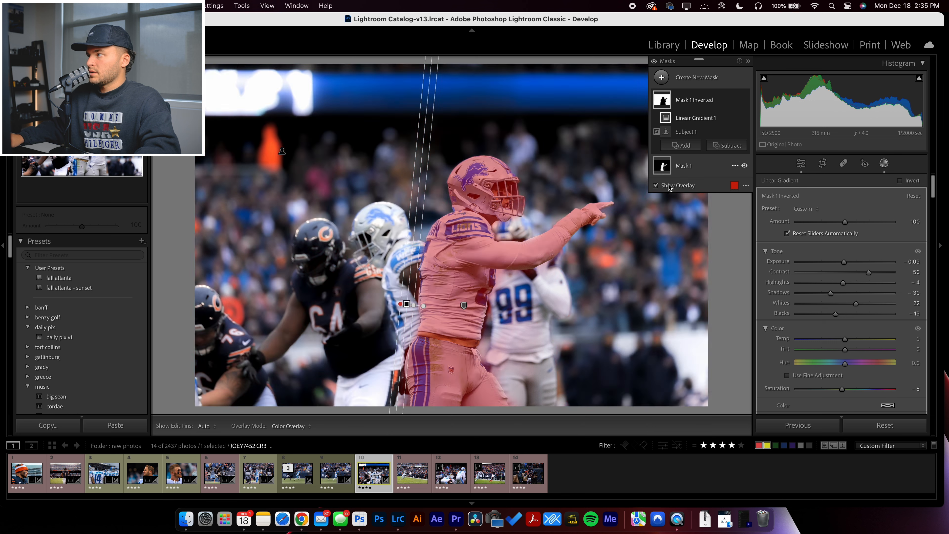
Add a brush to Mask 1 Inverted and paint over player 99 and the remaining gaps around the pointing player
{"action": "left_click", "coordinate": [691, 151]}
{"action": "left_click", "coordinate": [690, 237]}
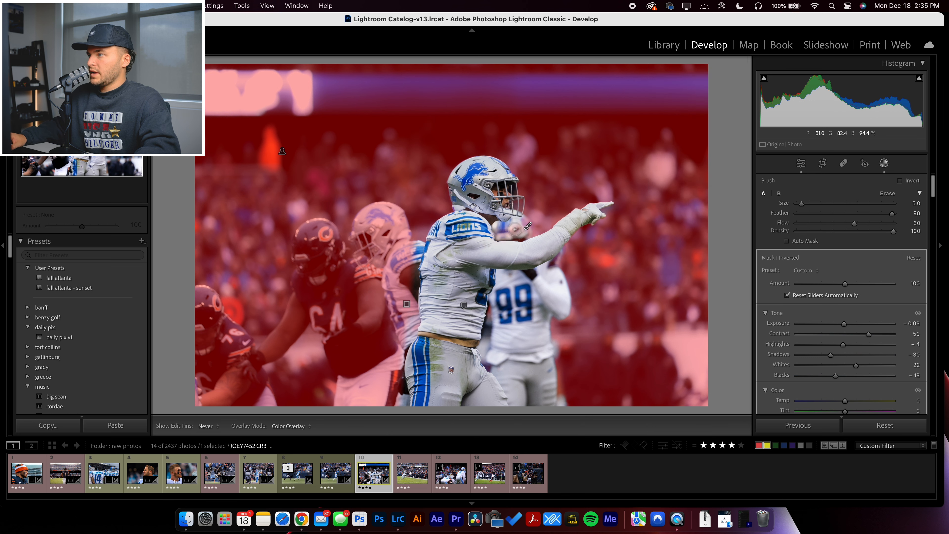
{"action": "left_click_drag", "start_coordinate": [519, 232], "coordinate": [532, 238]}
{"action": "key", "text": "bracketright"}
{"action": "key", "text": "bracketright"}
{"action": "left_click_drag", "start_coordinate": [555, 274], "coordinate": [565, 305]}
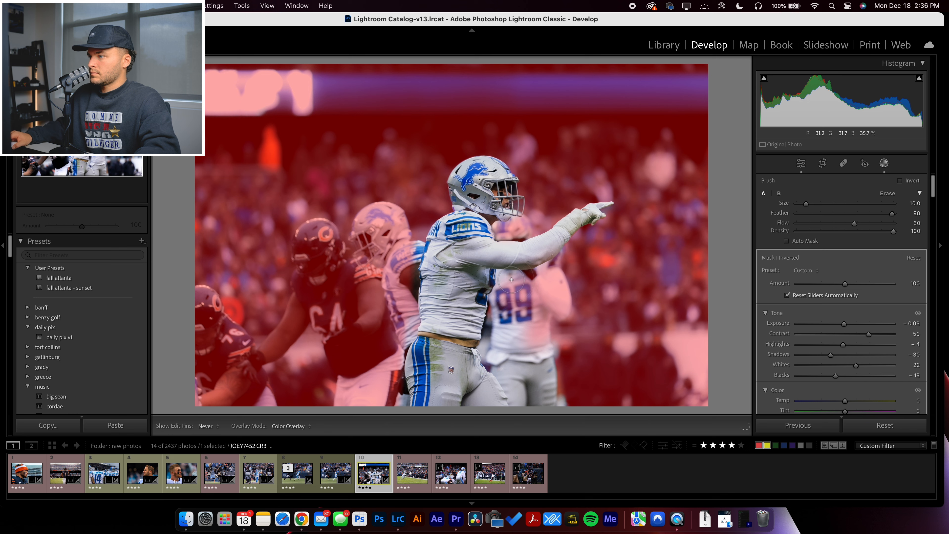
{"action": "left_click_drag", "start_coordinate": [514, 326], "coordinate": [516, 334]}
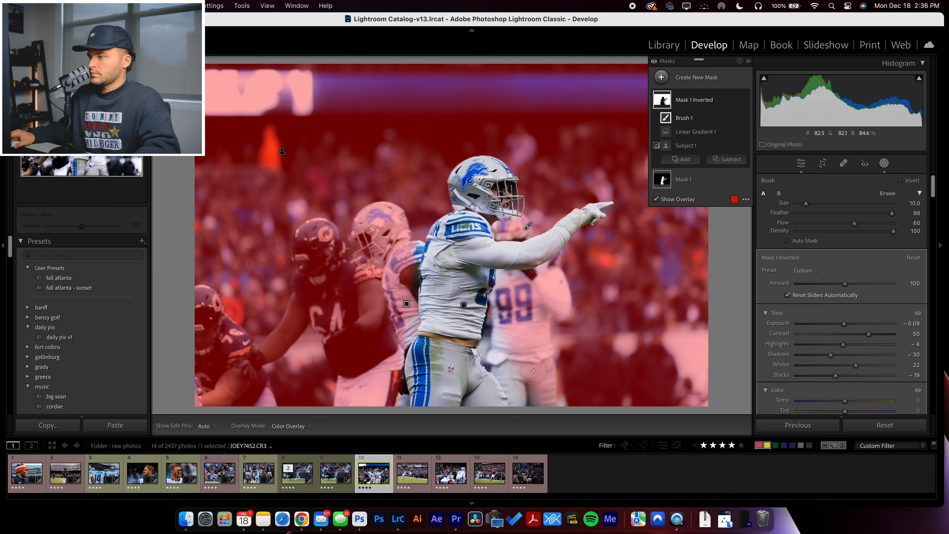
{"action": "key", "text": "h"}
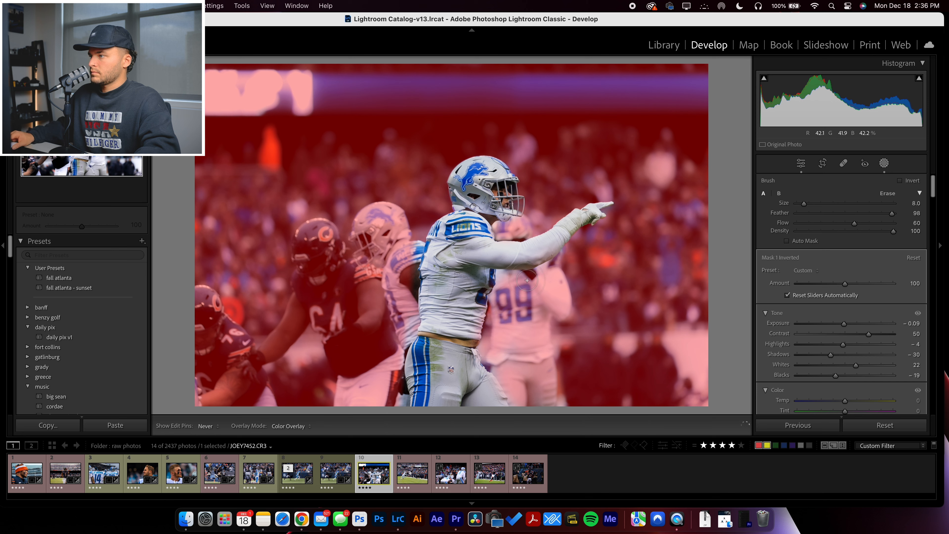
{"action": "left_click_drag", "start_coordinate": [565, 262], "coordinate": [571, 255]}
{"action": "left_click_drag", "start_coordinate": [394, 330], "coordinate": [394, 330]}
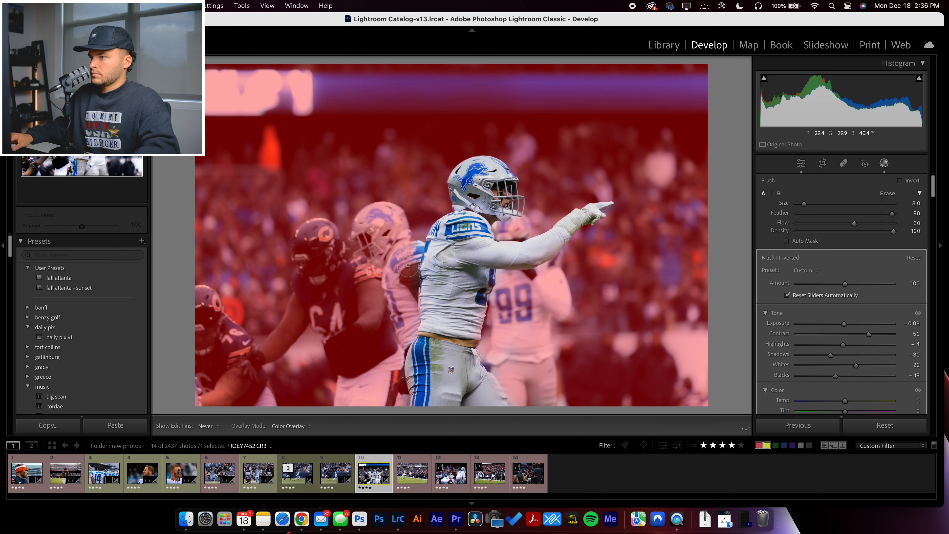
{"action": "left_click_drag", "start_coordinate": [394, 199], "coordinate": [395, 197]}
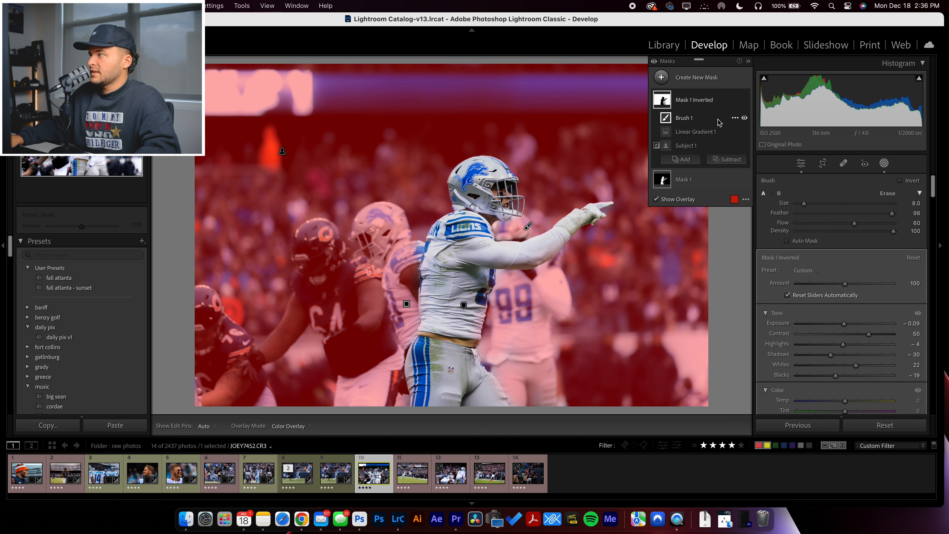
Hide the overlay and fine-tune Mask 1's tone on the pointing player, with exposure 0.22 and highlights -18
{"action": "left_click", "coordinate": [677, 180]}
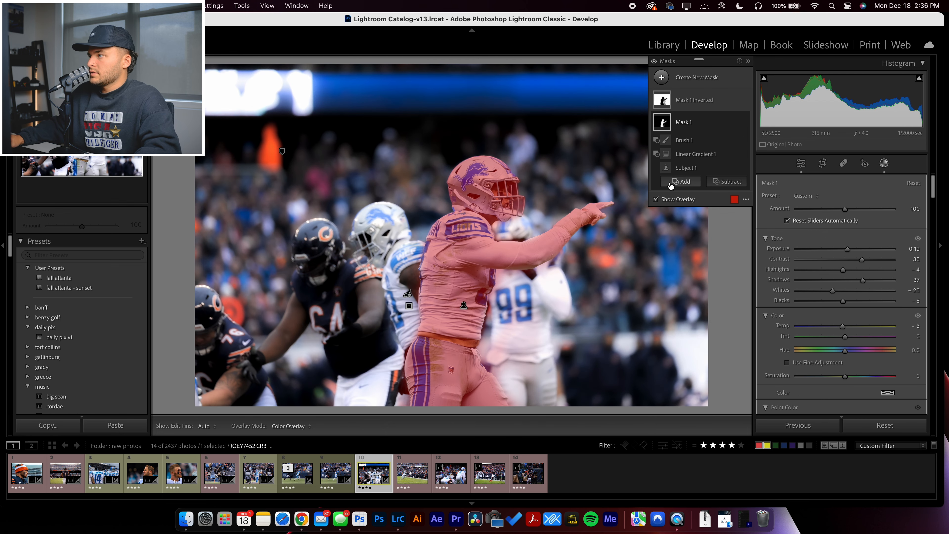
{"action": "left_click", "coordinate": [656, 200]}
{"action": "mouse_move", "coordinate": [848, 249]}
{"action": "left_mouse_down"}
{"action": "mouse_move", "coordinate": [857, 249]}
{"action": "mouse_move", "coordinate": [846, 250]}
{"action": "left_mouse_up"}
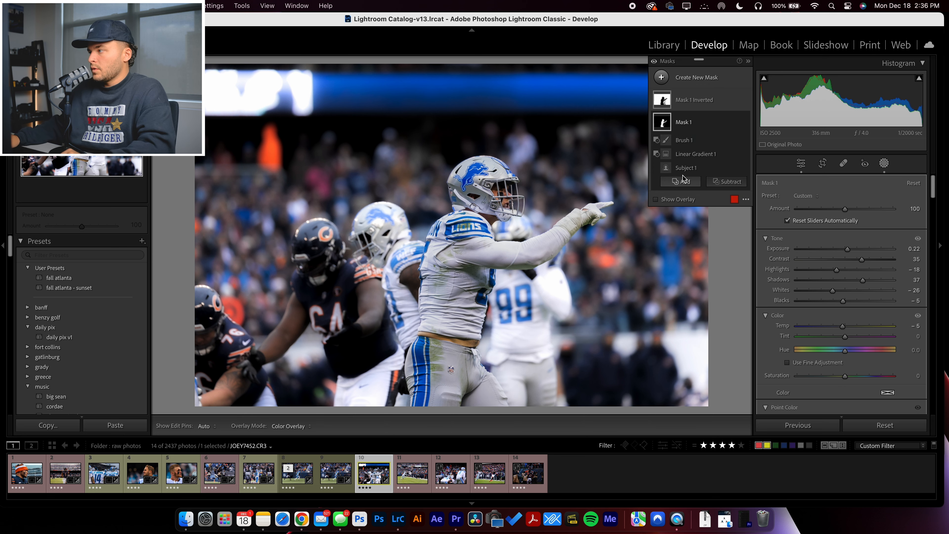
{"action": "mouse_move", "coordinate": [835, 292]}
{"action": "left_mouse_down"}
{"action": "mouse_move", "coordinate": [860, 292]}
{"action": "mouse_move", "coordinate": [837, 291]}
{"action": "left_mouse_up"}
Soften the background in Mask 1 Inverted by setting clarity to -77 and dehaze to -48
{"action": "left_click", "coordinate": [668, 98]}
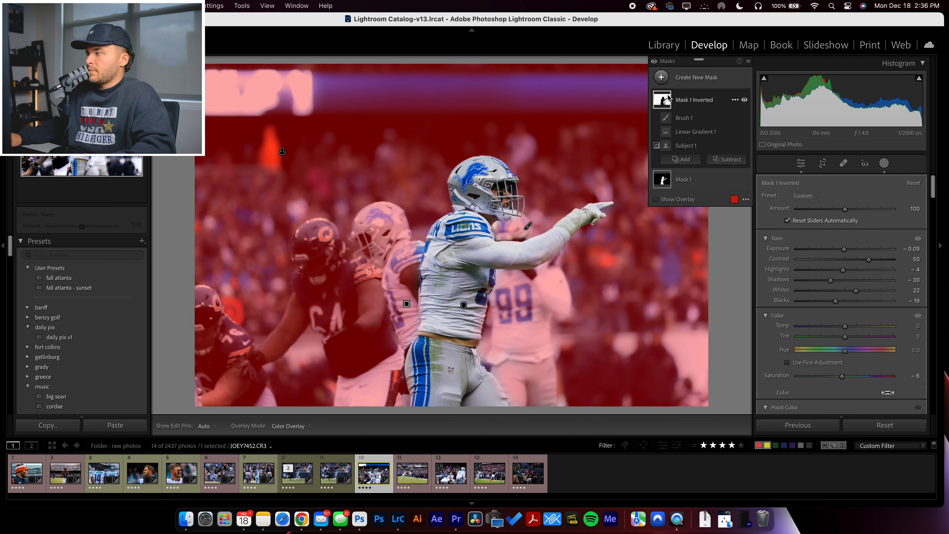
{"action": "scroll", "coordinate": [836, 294], "scroll_direction": "down", "scroll_amount": 10}
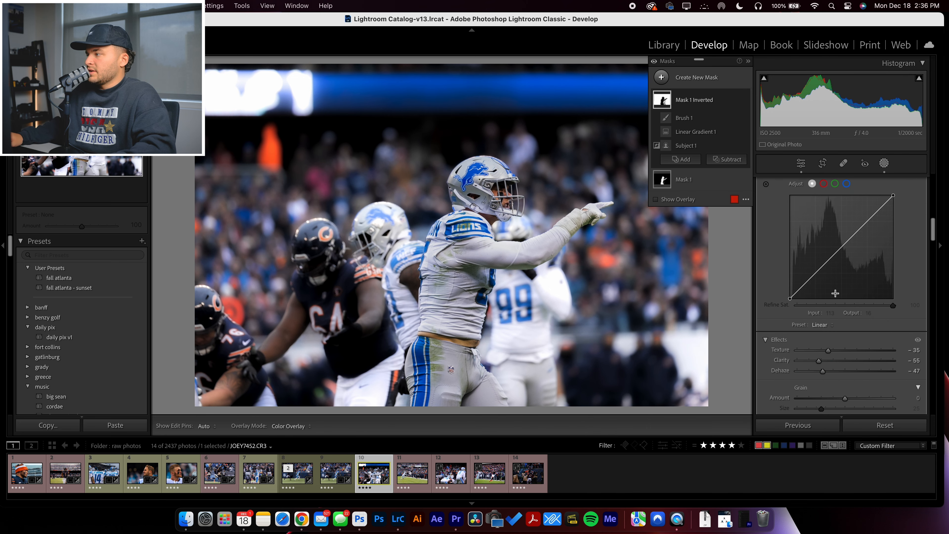
{"action": "scroll", "coordinate": [835, 294], "scroll_direction": "down", "scroll_amount": 3}
{"action": "mouse_move", "coordinate": [815, 326]}
{"action": "left_mouse_down"}
{"action": "mouse_move", "coordinate": [841, 324]}
{"action": "mouse_move", "coordinate": [809, 320]}
{"action": "left_mouse_up"}
{"action": "left_click", "coordinate": [808, 316]}
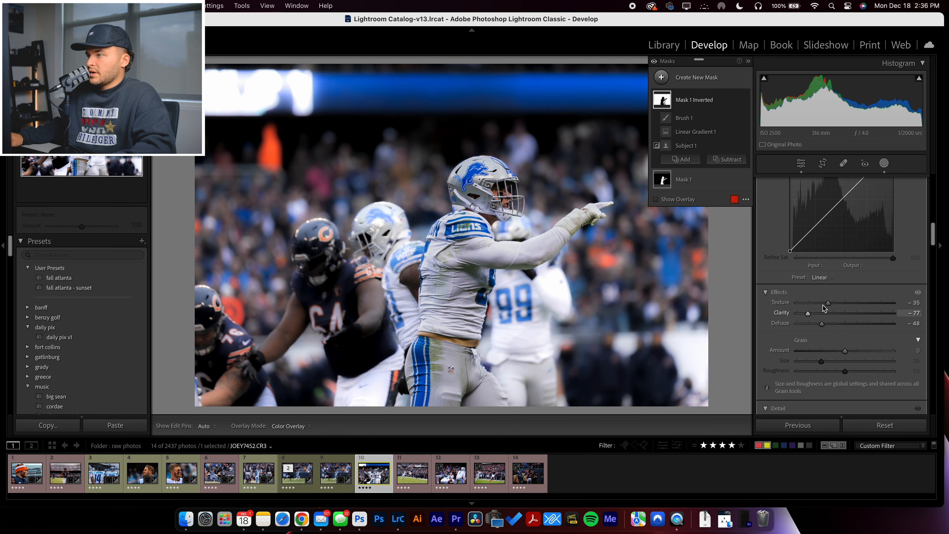
Set Mask 1 Inverted's exposure to -0.34, contrast -33, highlights -13, shadows -35, whites 17 and blacks -35
{"action": "scroll", "coordinate": [837, 276], "scroll_direction": "up", "scroll_amount": 10}
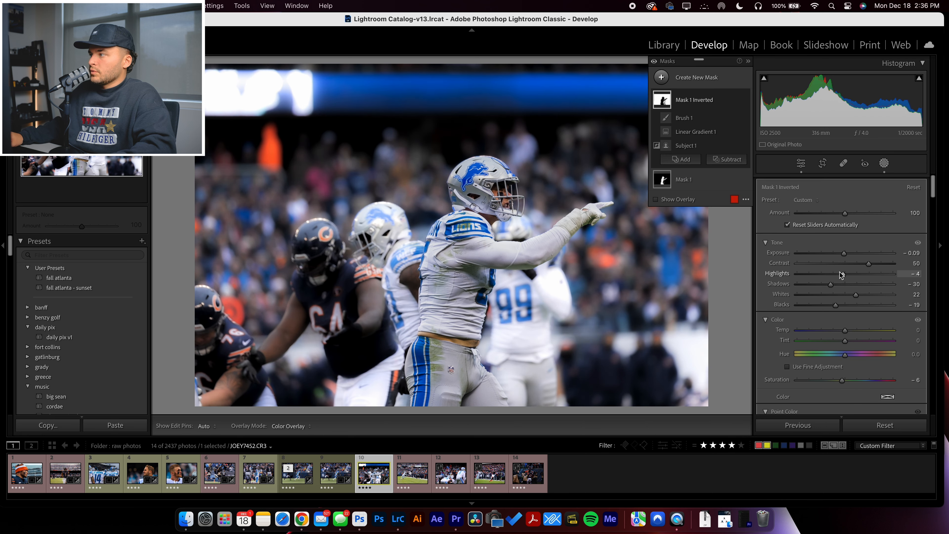
{"action": "left_click_drag", "start_coordinate": [842, 249], "coordinate": [853, 292]}
{"action": "mouse_move", "coordinate": [844, 270]}
{"action": "left_mouse_down"}
{"action": "mouse_move", "coordinate": [839, 260]}
{"action": "mouse_move", "coordinate": [824, 265]}
{"action": "mouse_move", "coordinate": [838, 254]}
{"action": "left_mouse_up"}
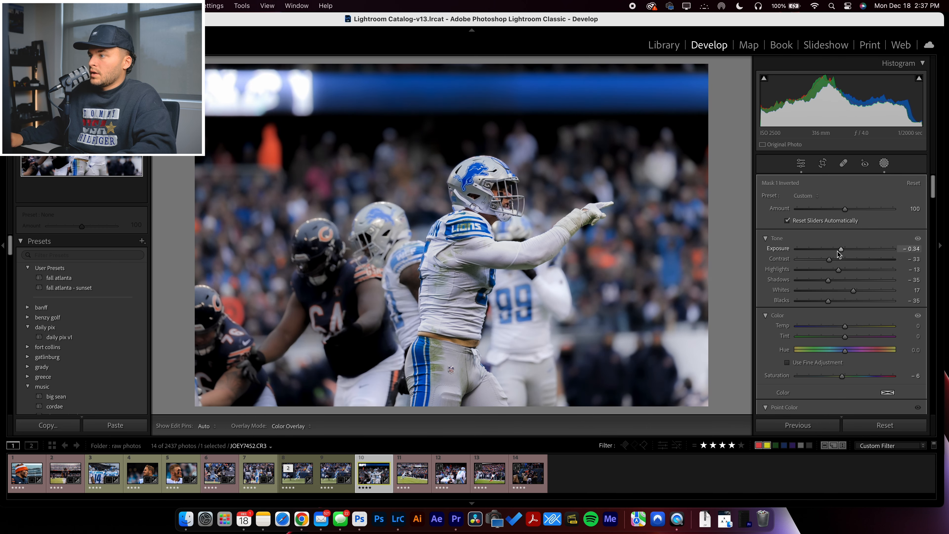
{"action": "scroll", "coordinate": [846, 284], "scroll_direction": "down", "scroll_amount": 10}
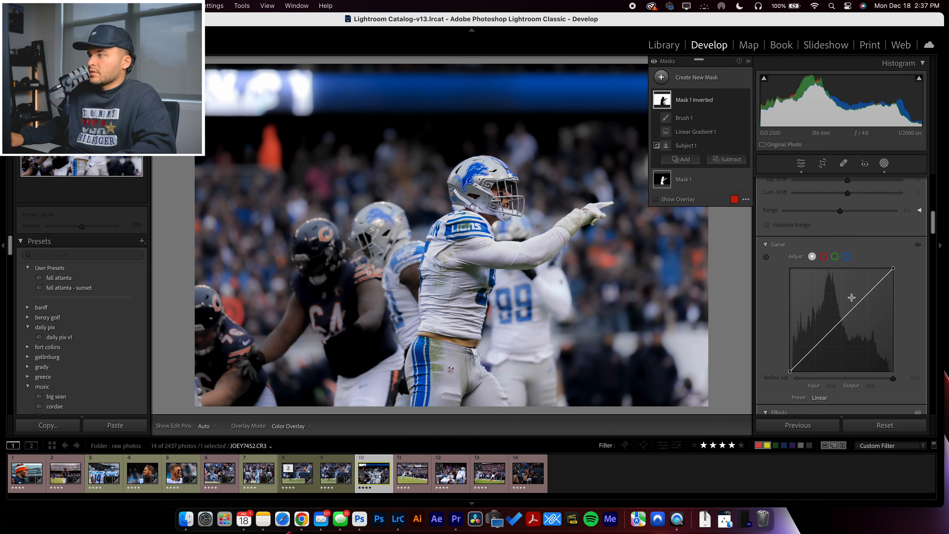
Shape Mask 1 Inverted's tone curve with five points, the lowest at input 55 and output 58, and fine-tune Mask 1's settings
{"action": "left_click_drag", "start_coordinate": [825, 338], "coordinate": [814, 344]}
{"action": "left_click_drag", "start_coordinate": [855, 300], "coordinate": [811, 349]}
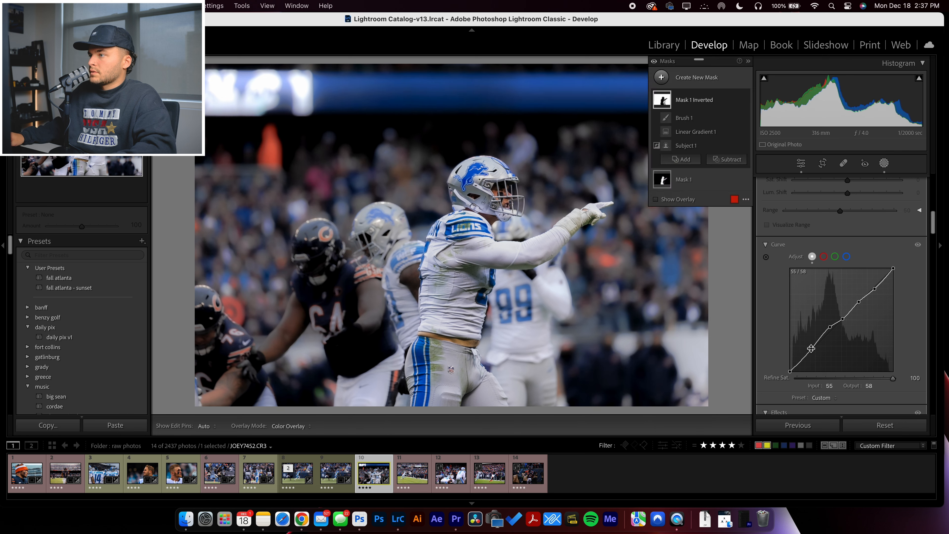
{"action": "scroll", "coordinate": [815, 343], "scroll_direction": "down", "scroll_amount": 2}
{"action": "scroll", "coordinate": [819, 340], "scroll_direction": "up", "scroll_amount": 5}
{"action": "scroll", "coordinate": [822, 338], "scroll_direction": "down", "scroll_amount": 5}
{"action": "scroll", "coordinate": [826, 338], "scroll_direction": "up", "scroll_amount": 6}
{"action": "scroll", "coordinate": [824, 335], "scroll_direction": "up", "scroll_amount": 4}
{"action": "scroll", "coordinate": [826, 335], "scroll_direction": "down", "scroll_amount": 2}
{"action": "mouse_move", "coordinate": [855, 348]}
{"action": "left_mouse_down"}
{"action": "mouse_move", "coordinate": [834, 353]}
{"action": "mouse_move", "coordinate": [857, 350]}
{"action": "left_mouse_up"}
{"action": "left_click", "coordinate": [694, 181]}
{"action": "left_click_drag", "start_coordinate": [847, 312], "coordinate": [843, 300]}
Crop in on the pointing player in two passes, trimming off the blue banner above the crowd
{"action": "left_click", "coordinate": [824, 164]}
{"action": "mouse_move", "coordinate": [450, 70]}
{"action": "left_mouse_down"}
{"action": "mouse_move", "coordinate": [449, 87]}
{"action": "mouse_move", "coordinate": [449, 79]}
{"action": "left_mouse_up"}
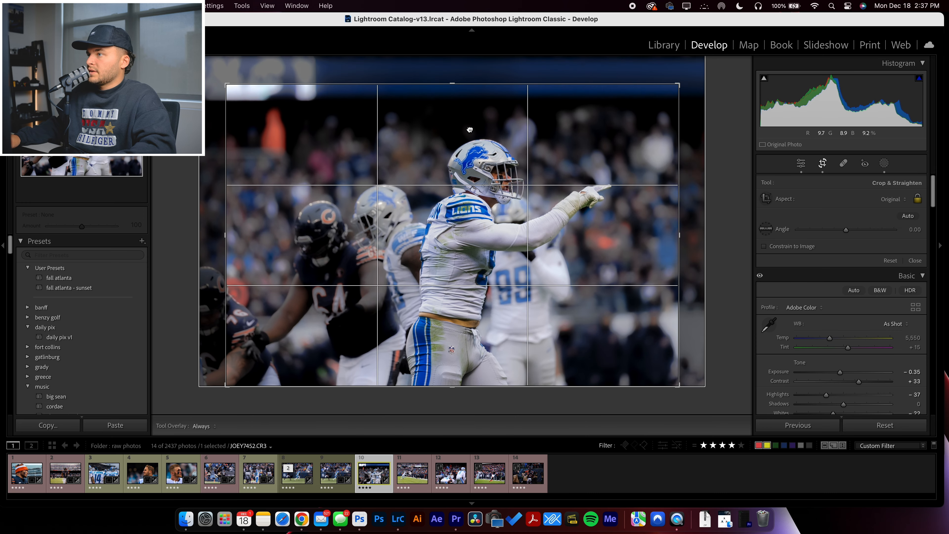
{"action": "key", "text": "Return"}
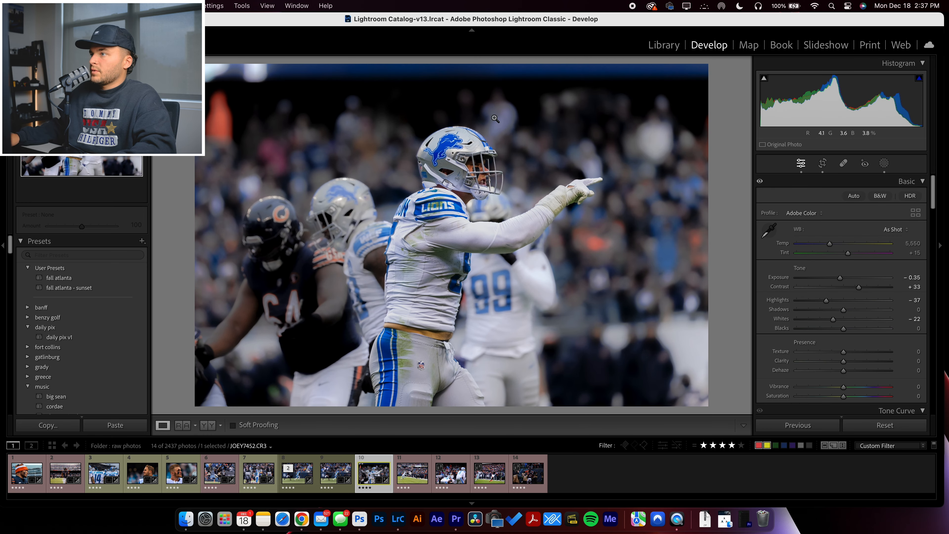
{"action": "left_click", "coordinate": [822, 164]}
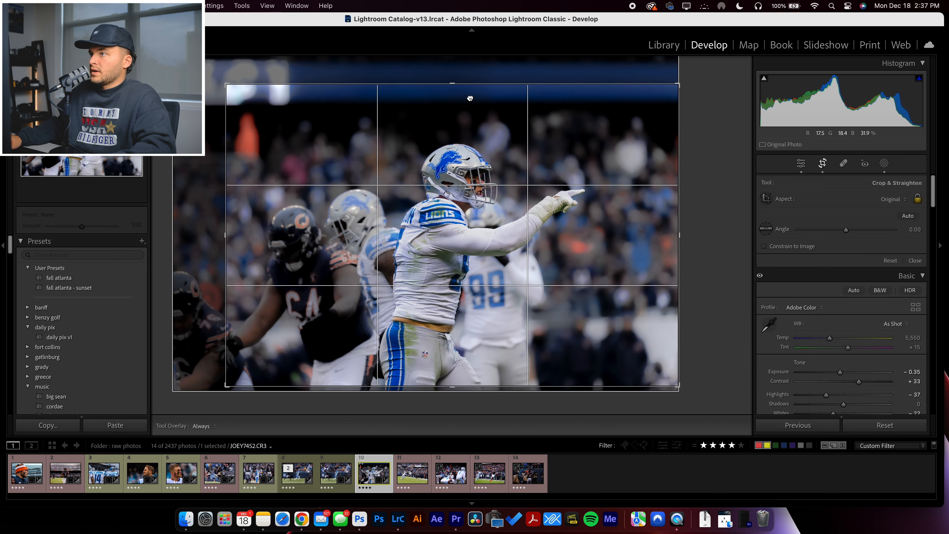
{"action": "left_click_drag", "start_coordinate": [456, 125], "coordinate": [456, 108]}
{"action": "left_click_drag", "start_coordinate": [463, 151], "coordinate": [459, 169]}
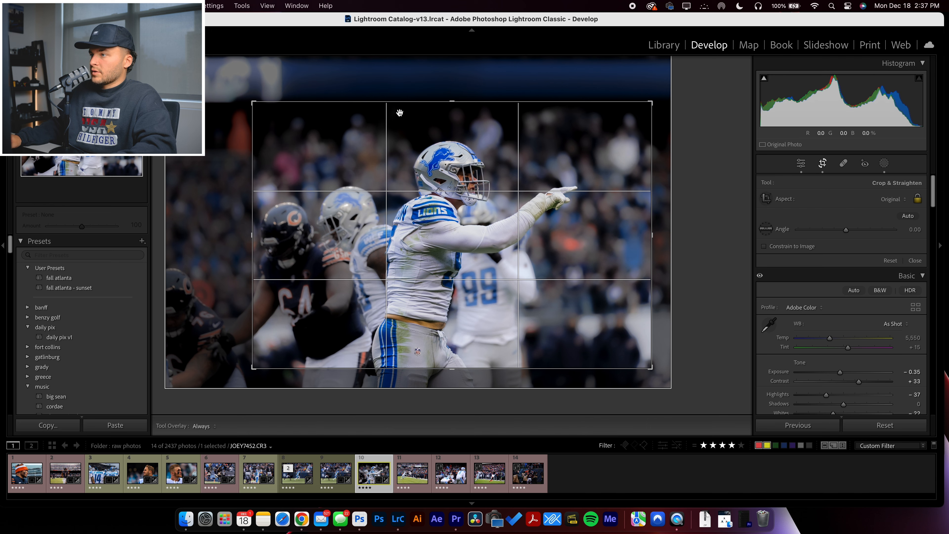
{"action": "key", "text": "Return"}
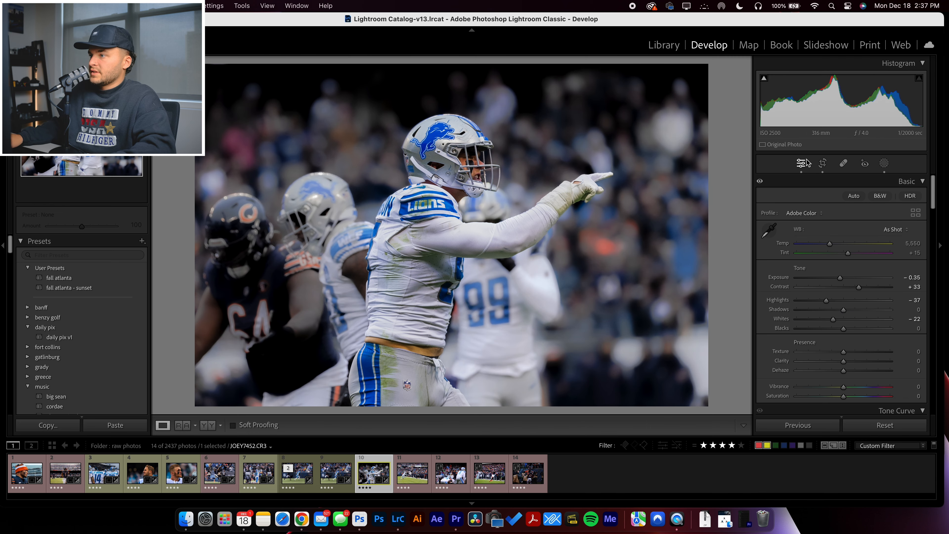
Tighten the crop to frame the pointing player from the waist up, keeping the helmet and pointing hand inside
{"action": "left_click", "coordinate": [823, 162]}
{"action": "left_click_drag", "start_coordinate": [462, 388], "coordinate": [462, 328]}
{"action": "left_click_drag", "start_coordinate": [473, 294], "coordinate": [442, 279]}
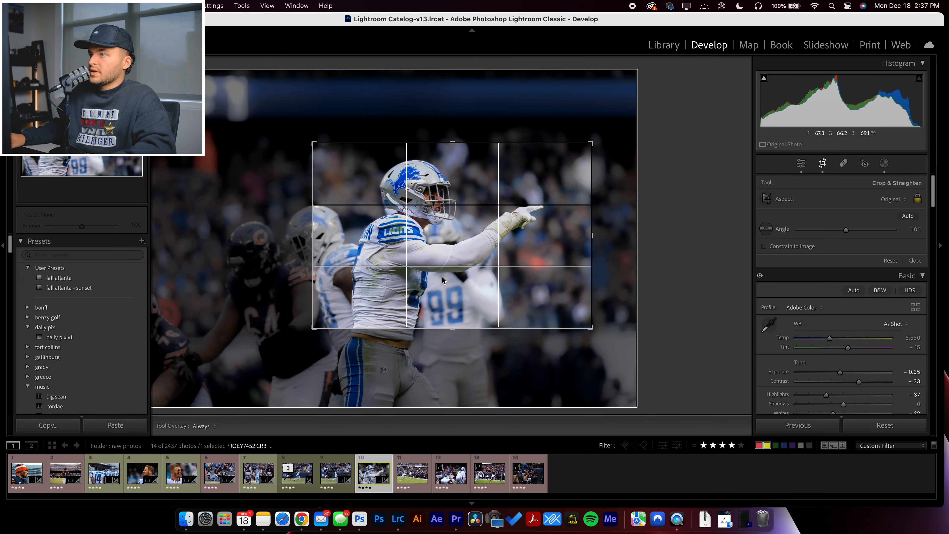
{"action": "key", "text": "Return"}
{"action": "left_click", "coordinate": [823, 163]}
{"action": "left_click_drag", "start_coordinate": [464, 332], "coordinate": [464, 347]}
{"action": "mouse_move", "coordinate": [463, 309]}
{"action": "left_mouse_down"}
{"action": "mouse_move", "coordinate": [484, 306]}
{"action": "mouse_move", "coordinate": [476, 305]}
{"action": "left_mouse_up"}
{"action": "key", "text": "Return"}
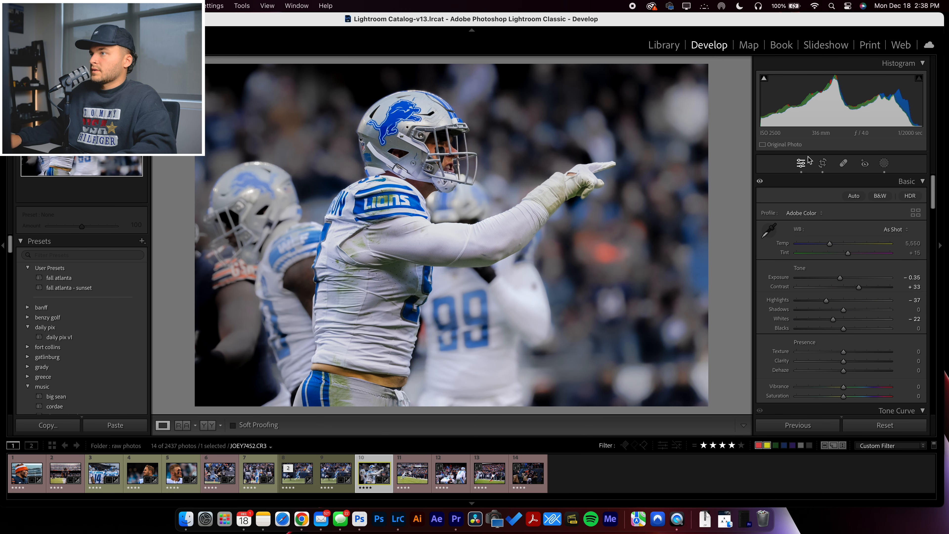
Loosen the crop slightly above the helmet and shift the pointing player a little left in the frame
{"action": "left_click", "coordinate": [822, 163]}
{"action": "left_click_drag", "start_coordinate": [454, 125], "coordinate": [454, 116]}
{"action": "left_click_drag", "start_coordinate": [465, 175], "coordinate": [465, 168]}
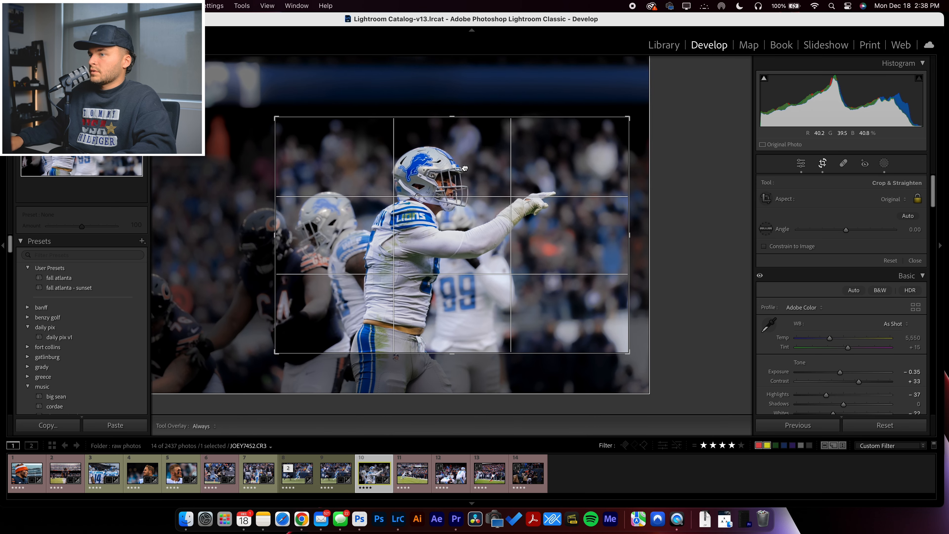
{"action": "key", "text": "Return"}
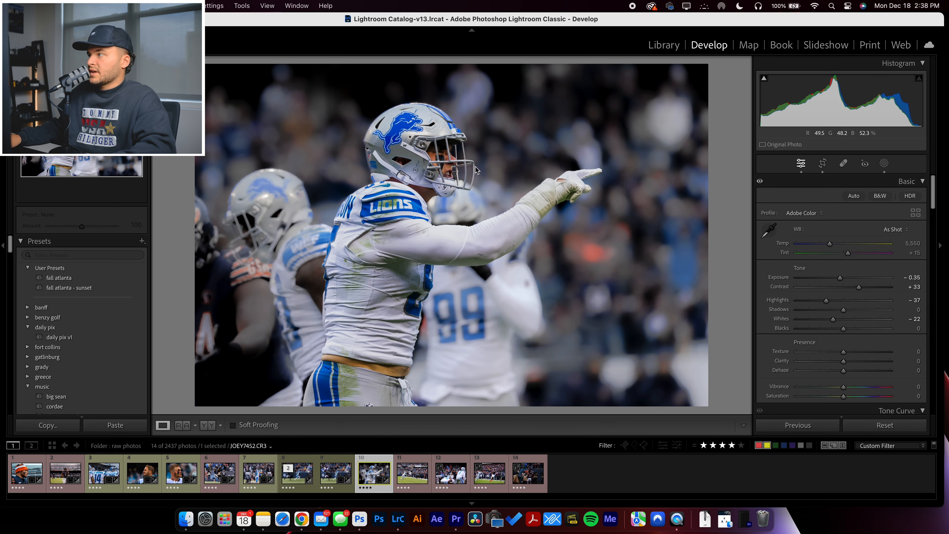
{"action": "left_click", "coordinate": [823, 163]}
{"action": "left_click_drag", "start_coordinate": [385, 219], "coordinate": [378, 219]}
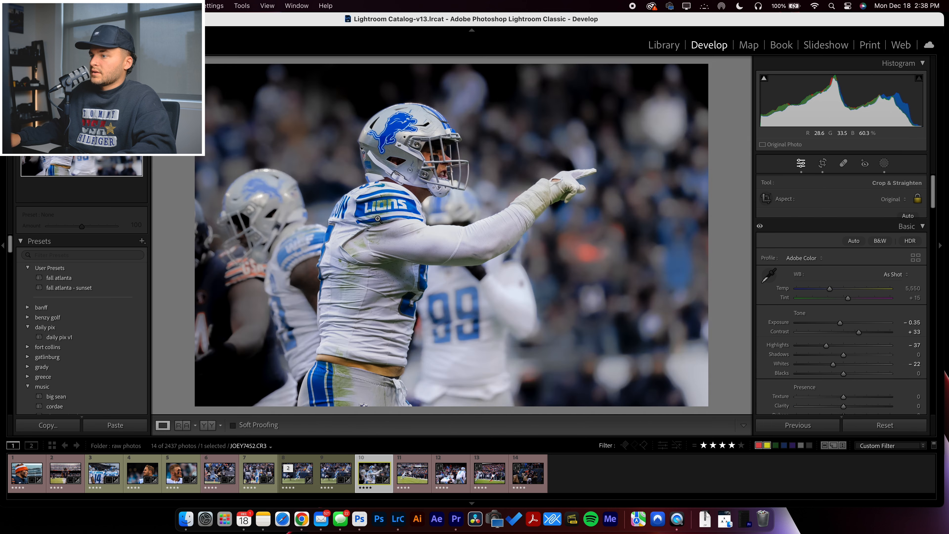
{"action": "key", "text": "Return"}
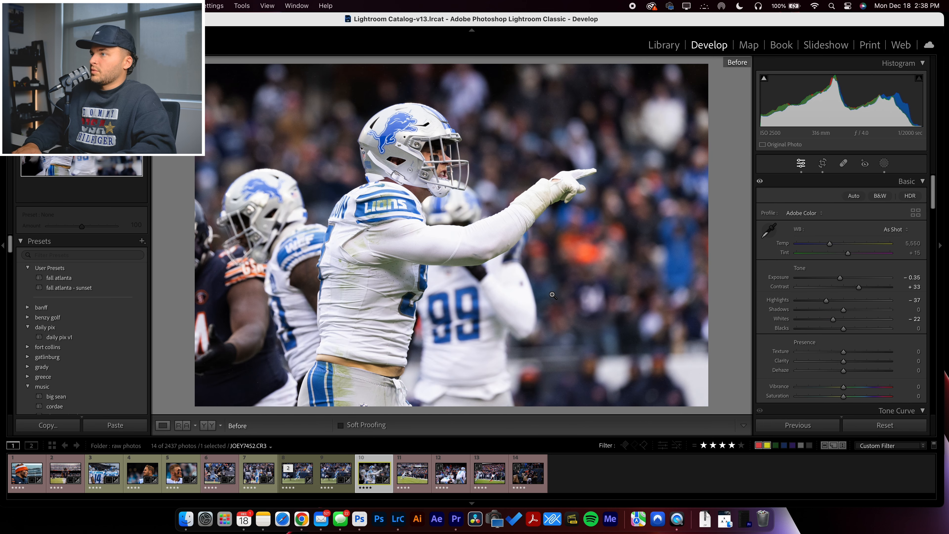
Compare the pointing-player photo with its unedited version and set vibrance to +3, tint to +8 and exposure to 0.00
{"action": "key", "text": "backslash"}
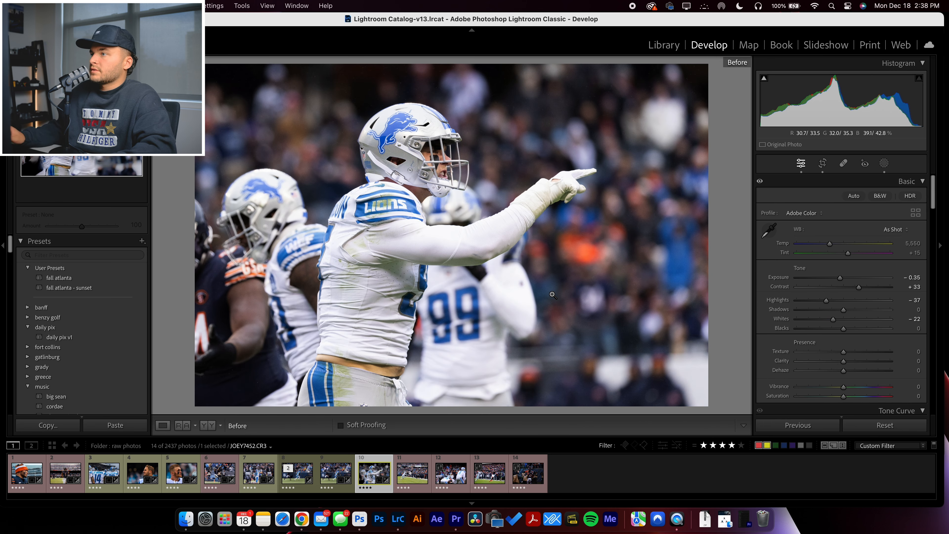
{"action": "key", "text": "backslash"}
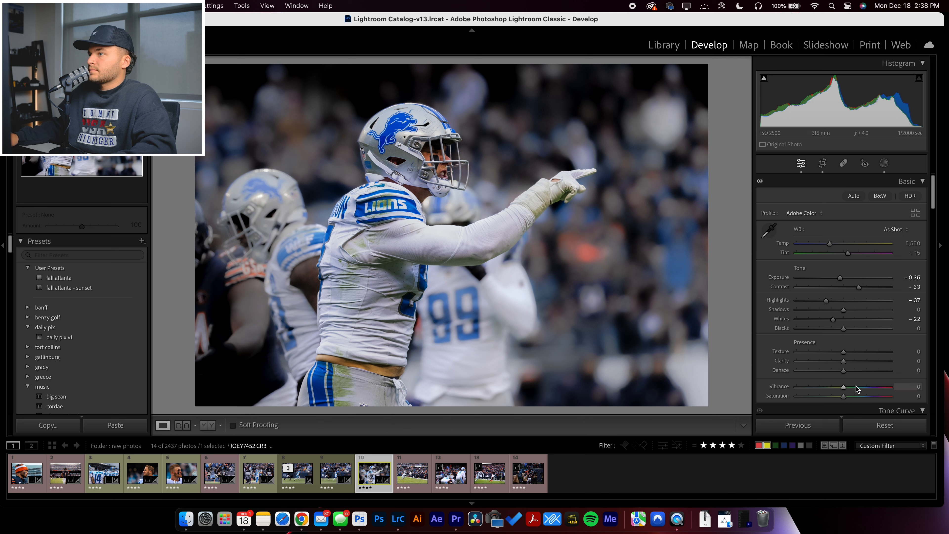
{"action": "left_click_drag", "start_coordinate": [856, 387], "coordinate": [845, 388]}
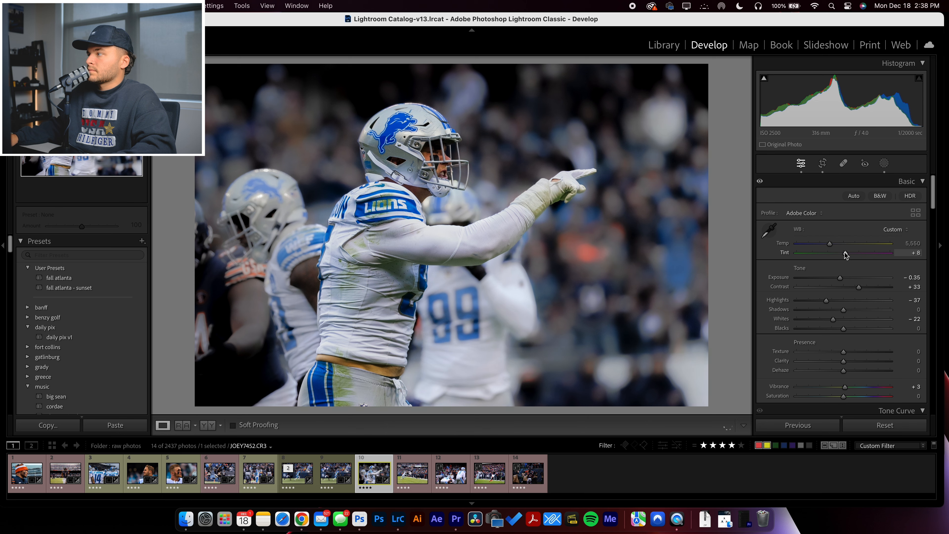
{"action": "left_click_drag", "start_coordinate": [841, 279], "coordinate": [845, 279]}
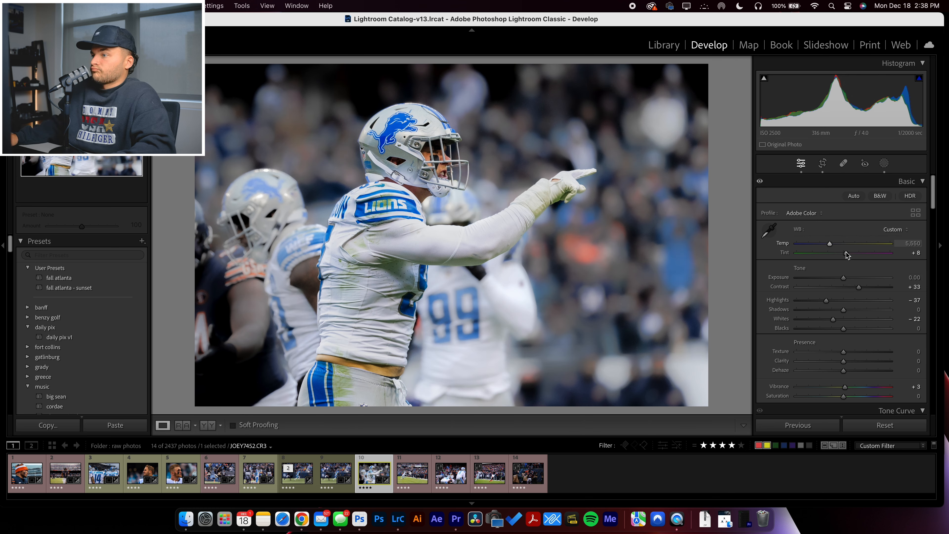
Compare the unedited leaping-catch photo JOEY7645 with the edited end-zone celebration photo JOEY7062 for a matching look
{"action": "left_click", "coordinate": [410, 477]}
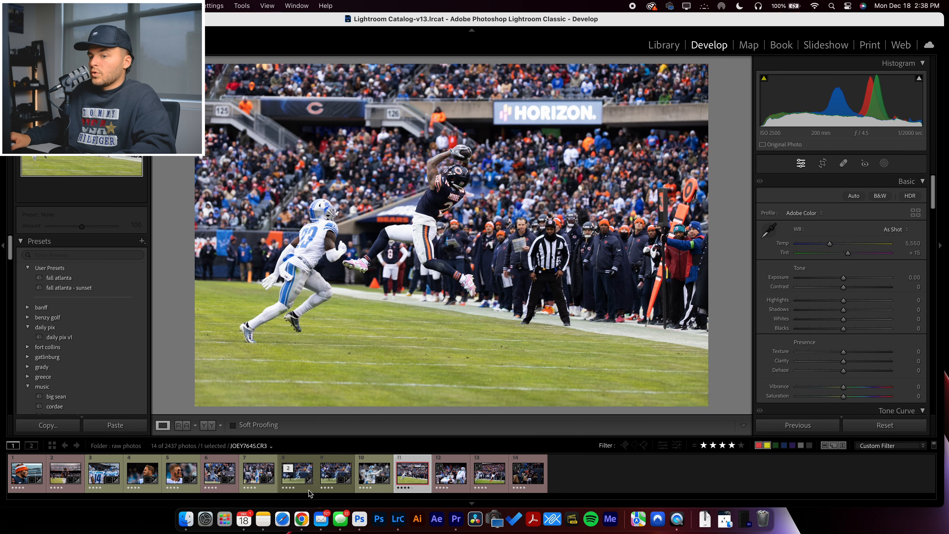
{"action": "left_click", "coordinate": [220, 473]}
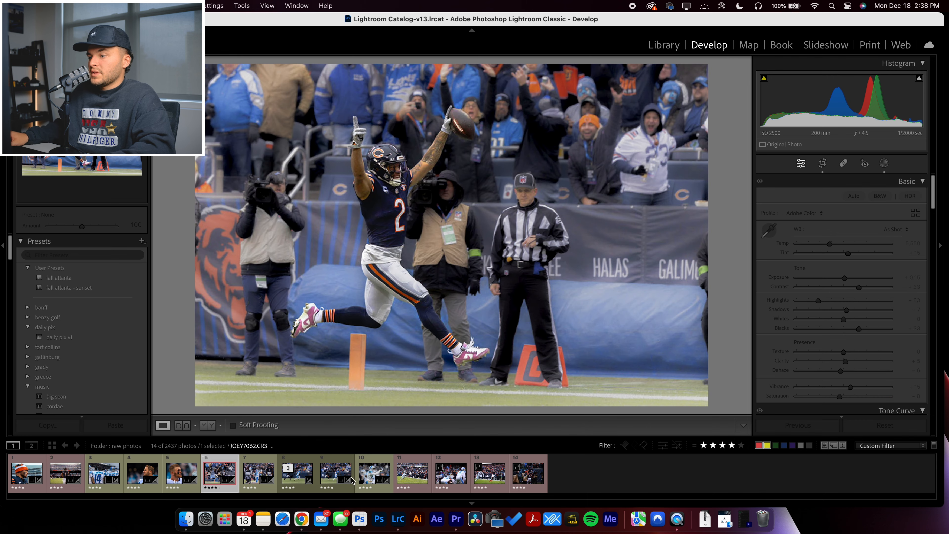
{"action": "left_click", "coordinate": [411, 475]}
{"action": "left_click", "coordinate": [420, 293]}
{"action": "left_click", "coordinate": [419, 293]}
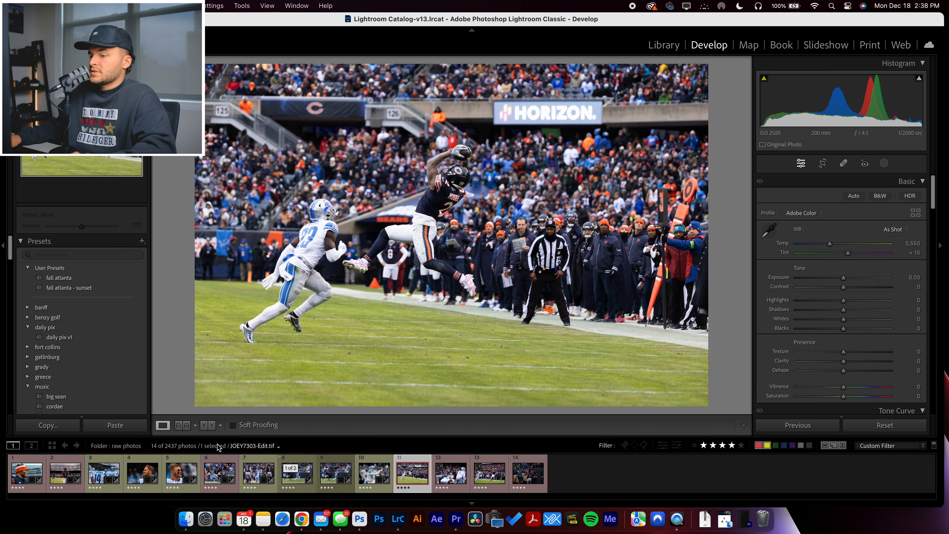
{"action": "left_click", "coordinate": [220, 473]}
{"action": "left_click", "coordinate": [415, 480]}
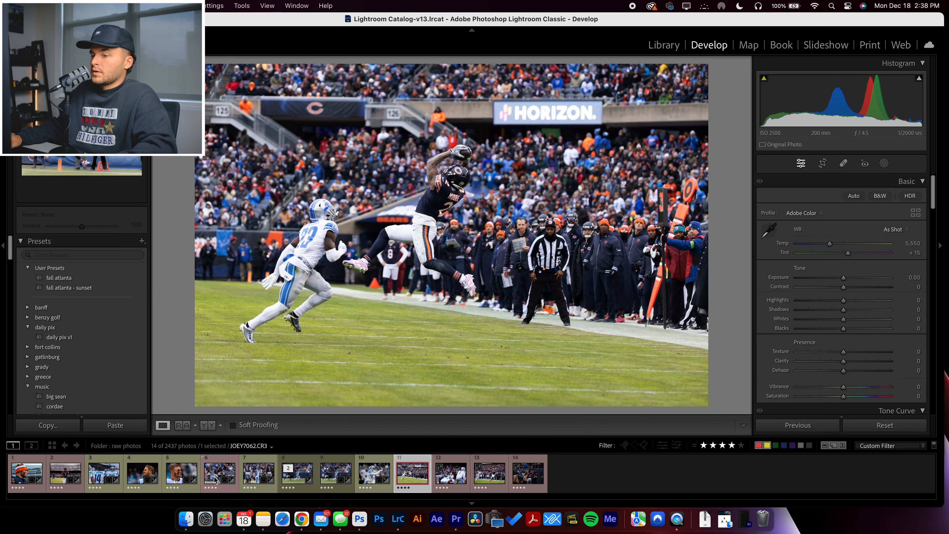
{"action": "left_click", "coordinate": [220, 473]}
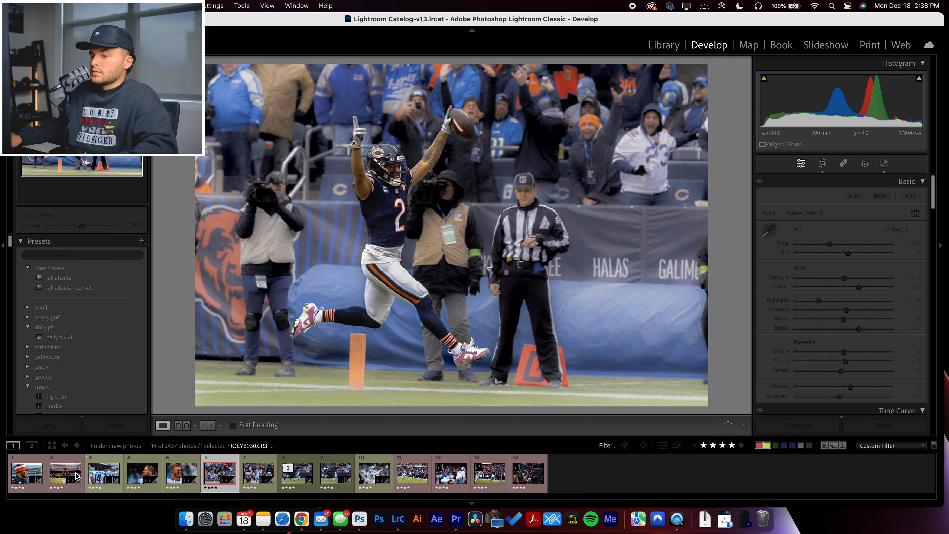
Sync the settings of the kneeling-player photo, second in the series, to the leaping-catch photo JOEY7645
{"action": "left_click", "coordinate": [58, 475]}
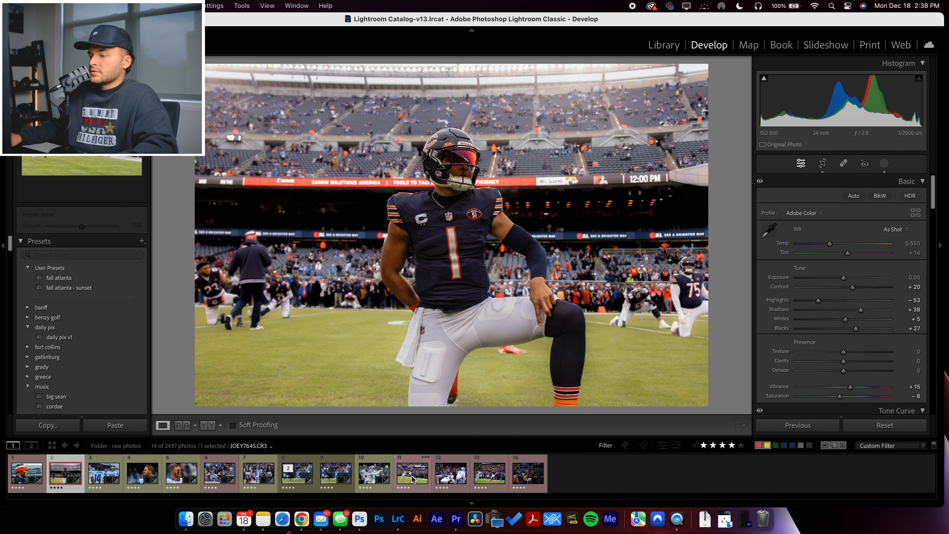
{"action": "left_click", "coordinate": [412, 479], "text": "super"}
{"action": "left_click", "coordinate": [803, 425]}
{"action": "key", "text": "Return"}
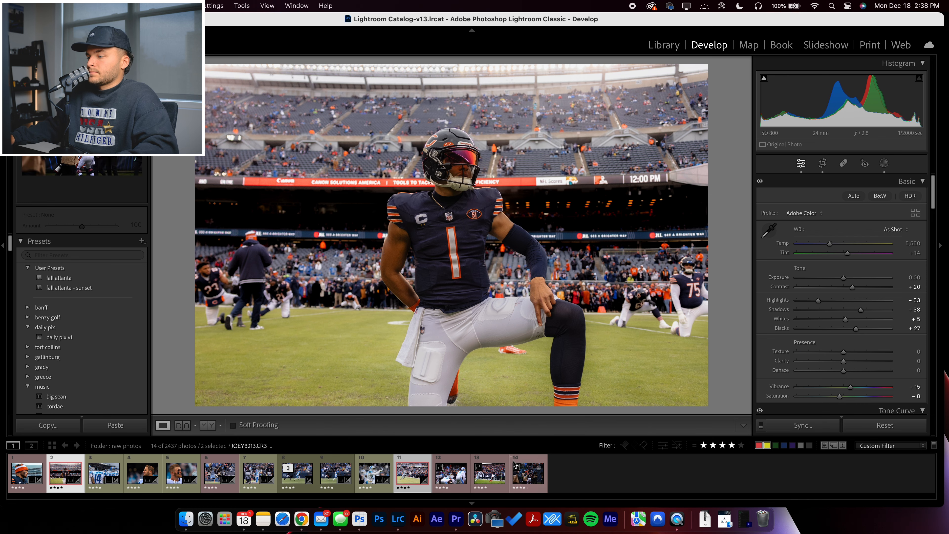
Lower the exposure of the leaping-catch photo JOEY7645 to about -0.45
{"action": "left_click", "coordinate": [448, 474]}
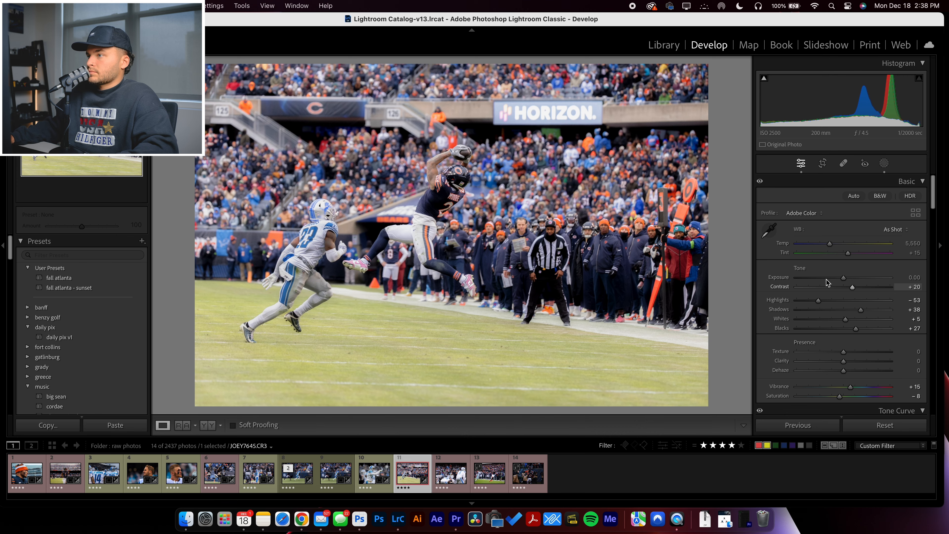
{"action": "left_click", "coordinate": [830, 277]}
{"action": "left_click_drag", "start_coordinate": [830, 279], "coordinate": [840, 279]}
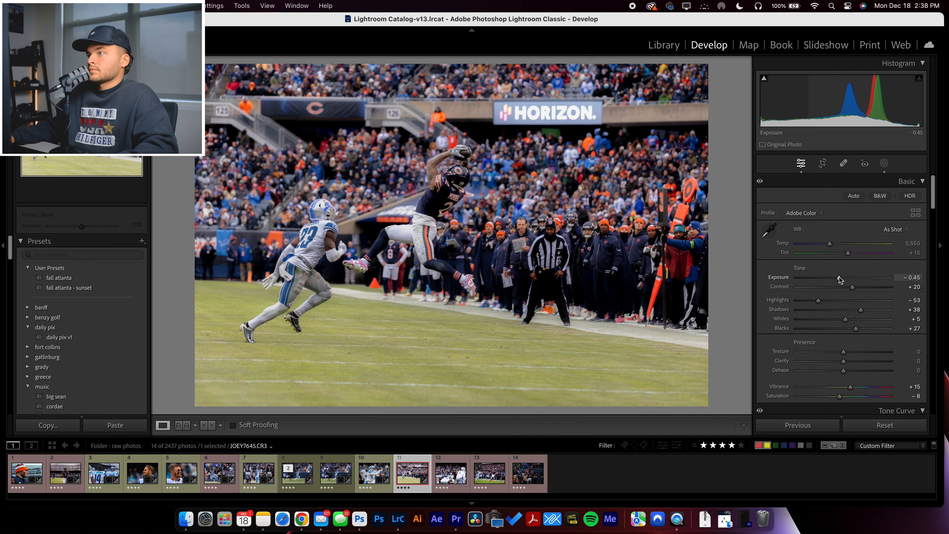
Examine the synced masks on JOEY7645, compare it with the celebration photo JOEY7062, and look through the remaining unedited shots
{"action": "left_click", "coordinate": [880, 164]}
{"action": "mouse_move", "coordinate": [669, 108]}
{"action": "mouse_move", "coordinate": [666, 127]}
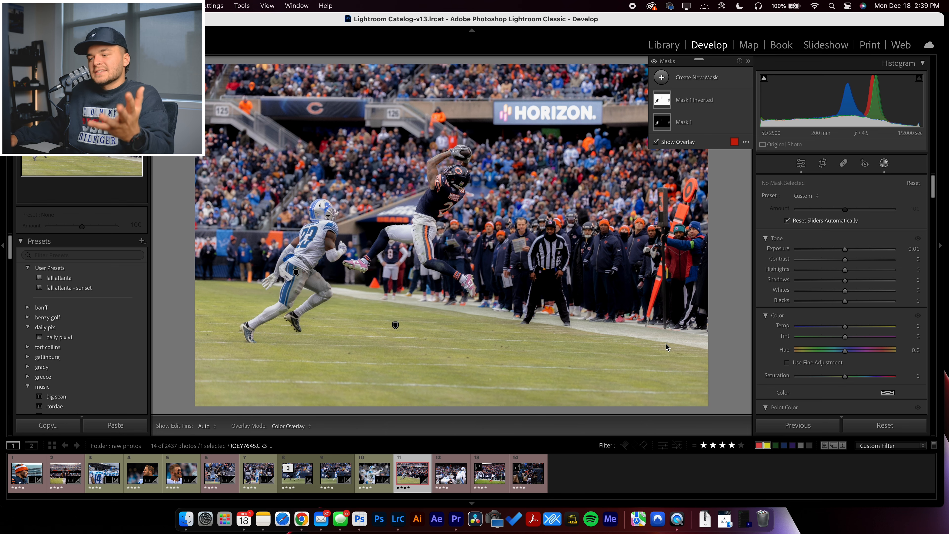
{"action": "left_click", "coordinate": [212, 477]}
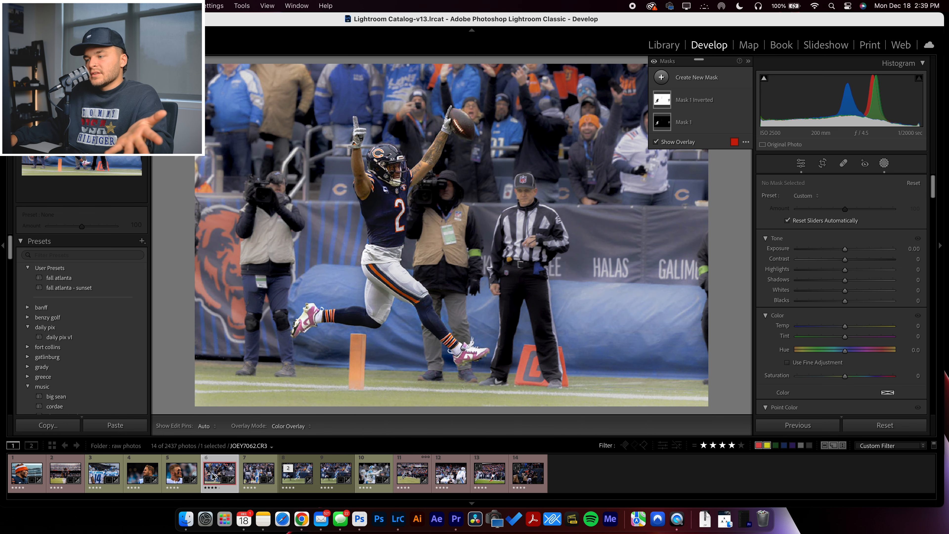
{"action": "left_click", "coordinate": [409, 480]}
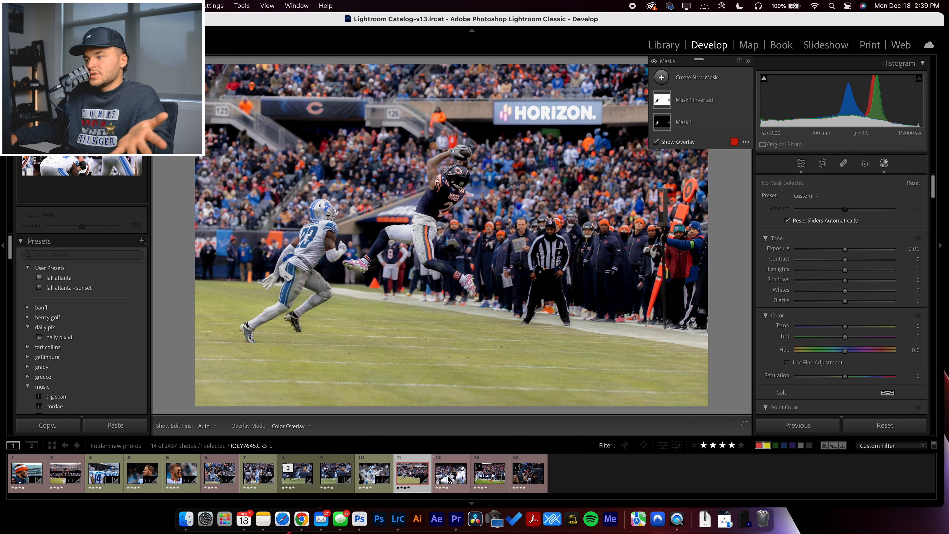
{"action": "left_click", "coordinate": [448, 479]}
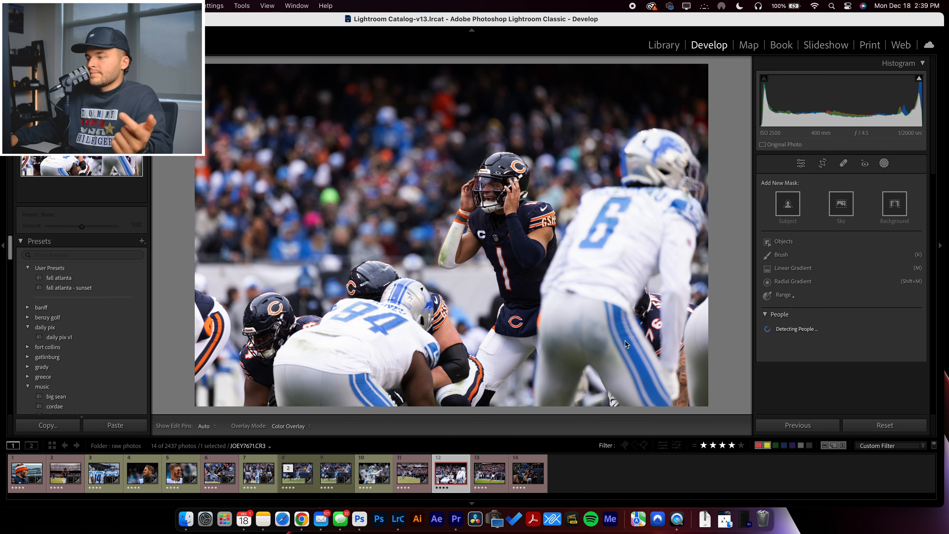
{"action": "left_click", "coordinate": [501, 473]}
{"action": "left_click", "coordinate": [531, 482]}
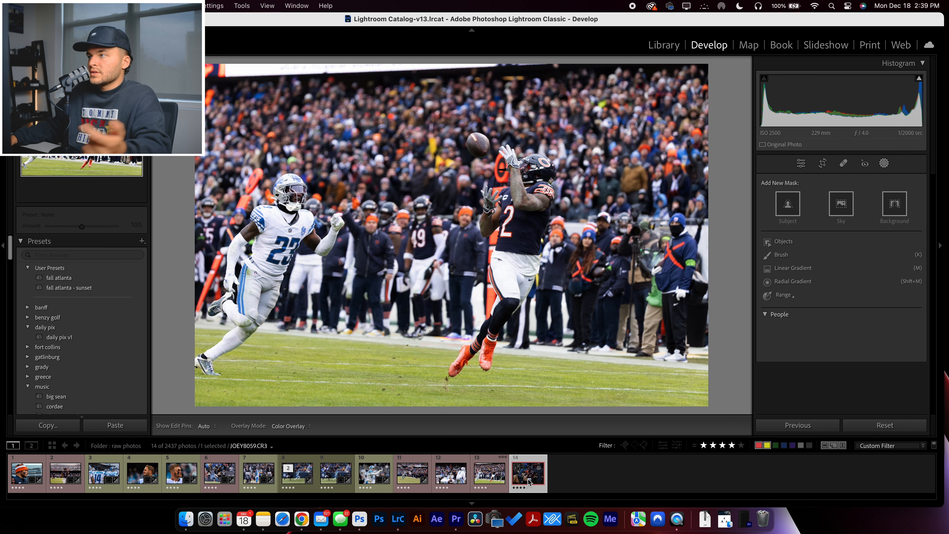
Crop photo JOEY7671 in on the quarterback wearing number 1, cutting off most of player 6
{"action": "left_click", "coordinate": [445, 478]}
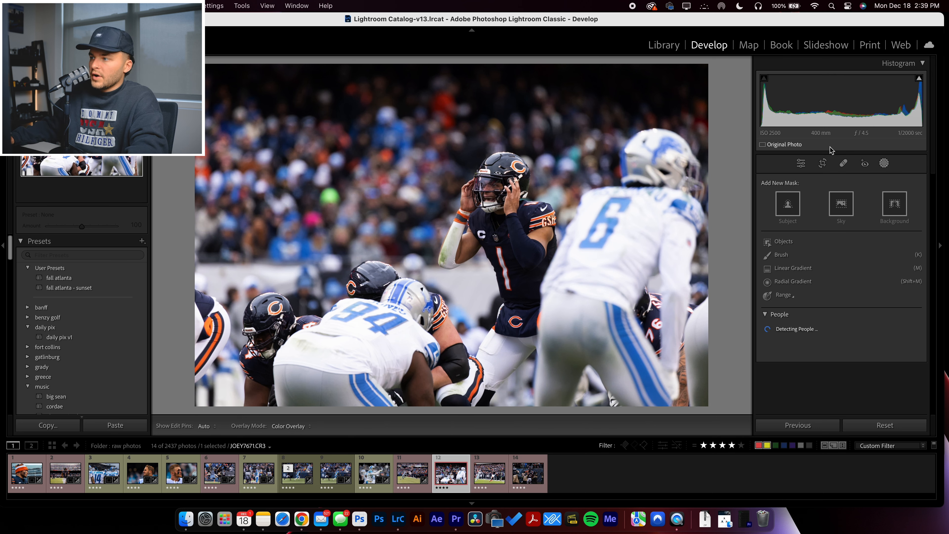
{"action": "left_click", "coordinate": [823, 164]}
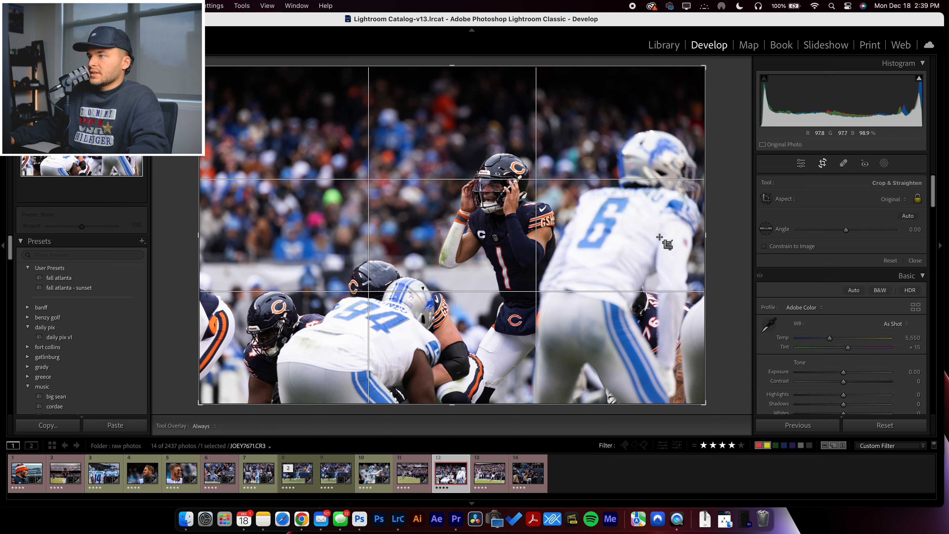
{"action": "left_click_drag", "start_coordinate": [706, 236], "coordinate": [600, 237]}
{"action": "left_click_drag", "start_coordinate": [527, 241], "coordinate": [441, 245]}
{"action": "key", "text": "Return"}
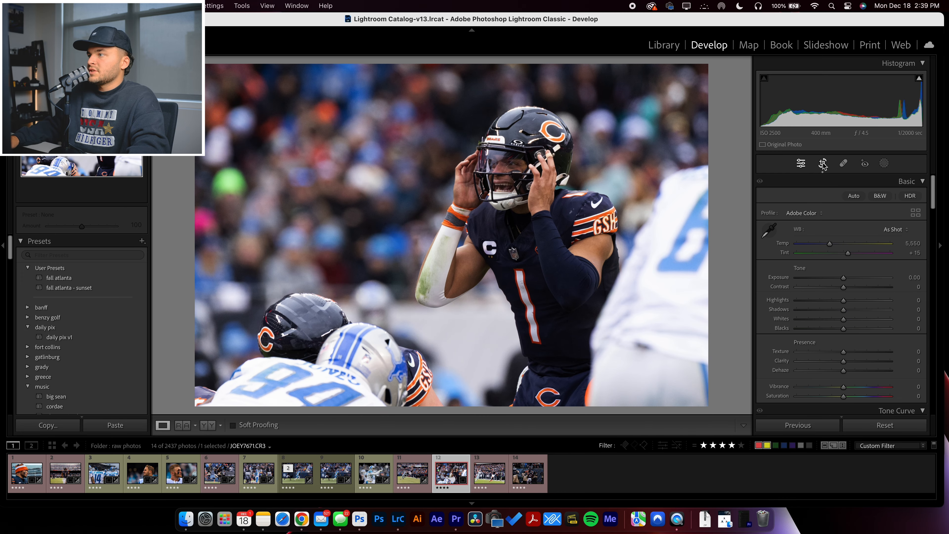
Crop JOEY7671 much tighter around the quarterback's helmet and raised hands, with blurred crowd filling the left side
{"action": "left_click", "coordinate": [823, 164]}
{"action": "left_click_drag", "start_coordinate": [602, 227], "coordinate": [512, 226]}
{"action": "right_click", "coordinate": [484, 226]}
{"action": "left_click", "coordinate": [390, 236]}
{"action": "right_click", "coordinate": [462, 239]}
{"action": "left_click", "coordinate": [387, 253]}
{"action": "left_click_drag", "start_coordinate": [484, 246], "coordinate": [355, 277]}
{"action": "key", "text": "Return"}
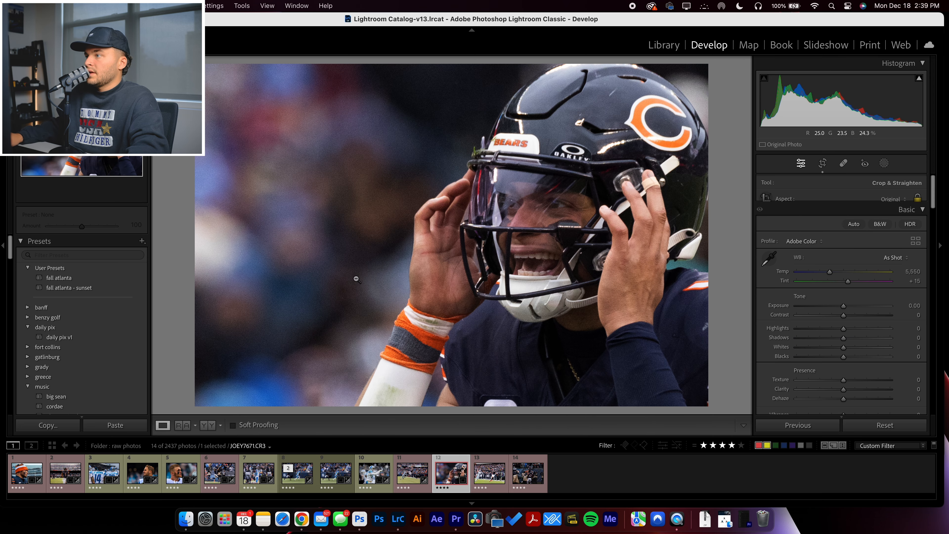
Loosen the crop of JOEY7671 around the quarterback to include his forearms, captain's C and the top of his jersey number
{"action": "left_click", "coordinate": [821, 163]}
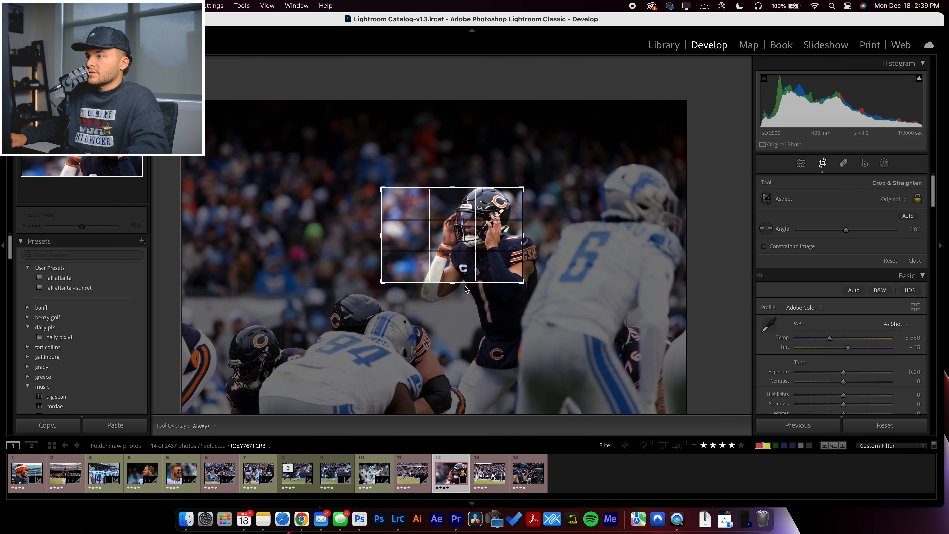
{"action": "key", "text": "Return"}
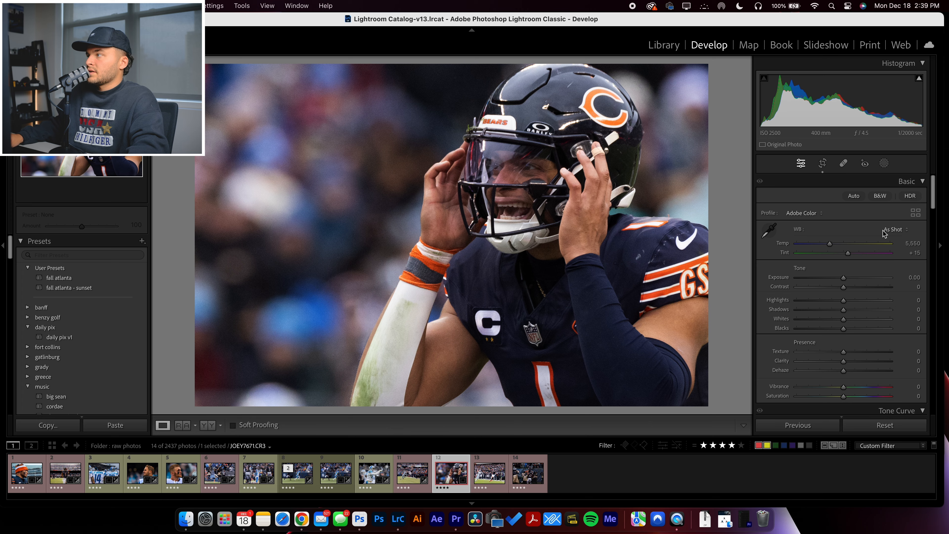
{"action": "left_click", "coordinate": [823, 163]}
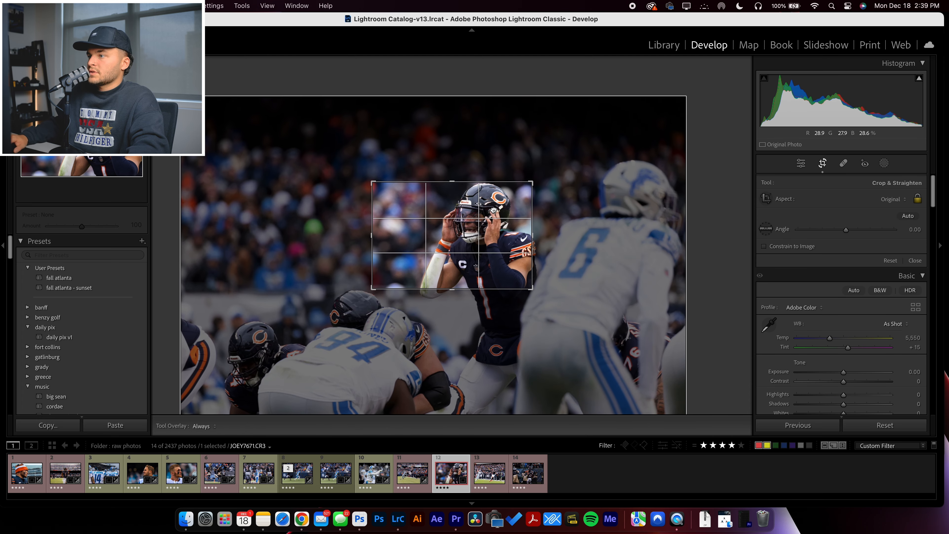
{"action": "key", "text": "Return"}
Denoise JOEY7671 with an amount of 30, checking the face mask and chin strap in the preview
{"action": "scroll", "coordinate": [795, 309], "scroll_direction": "down", "scroll_amount": 15}
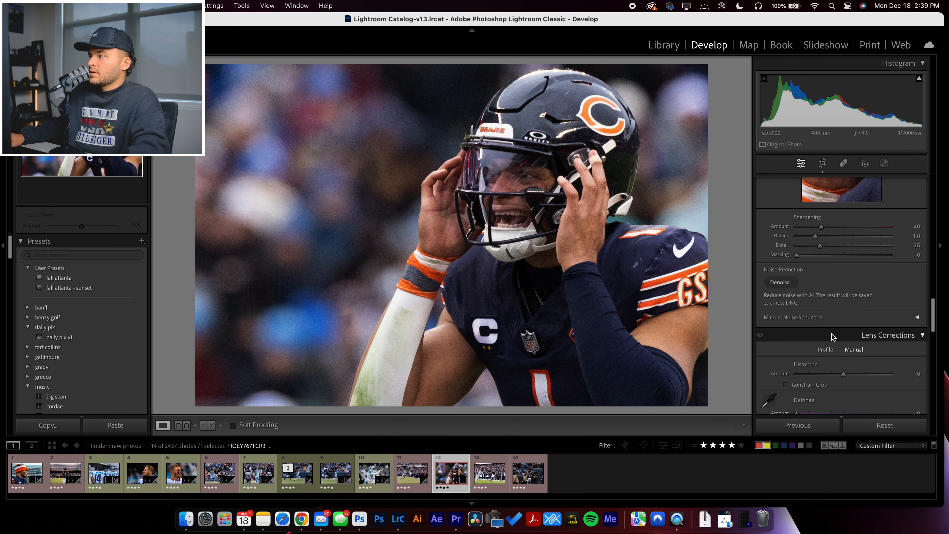
{"action": "left_click", "coordinate": [782, 283]}
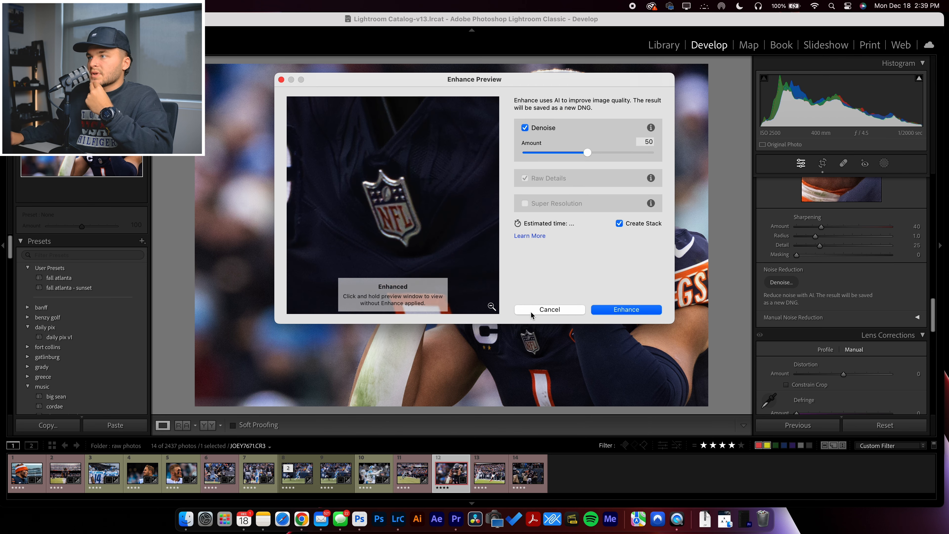
{"action": "left_click_drag", "start_coordinate": [418, 194], "coordinate": [434, 315]}
{"action": "left_click_drag", "start_coordinate": [415, 163], "coordinate": [445, 225]}
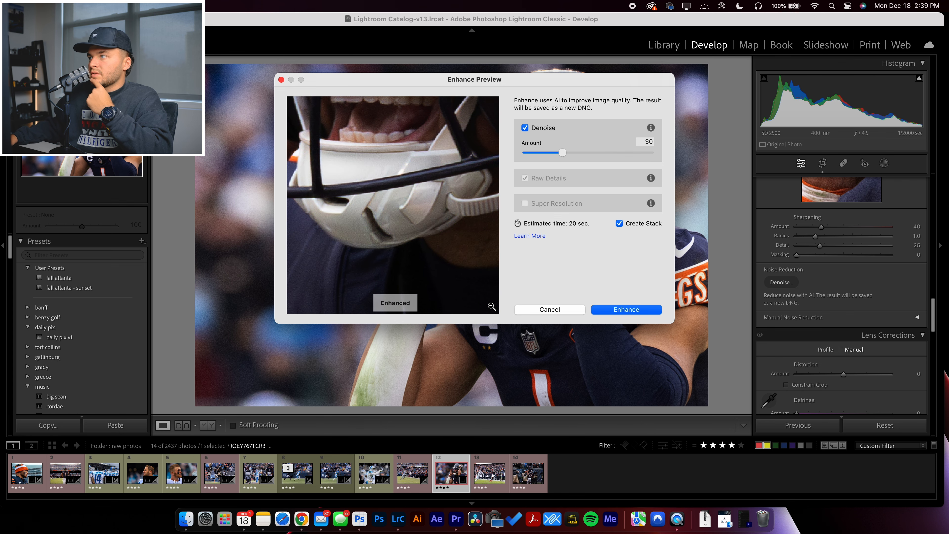
{"action": "left_click", "coordinate": [638, 313]}
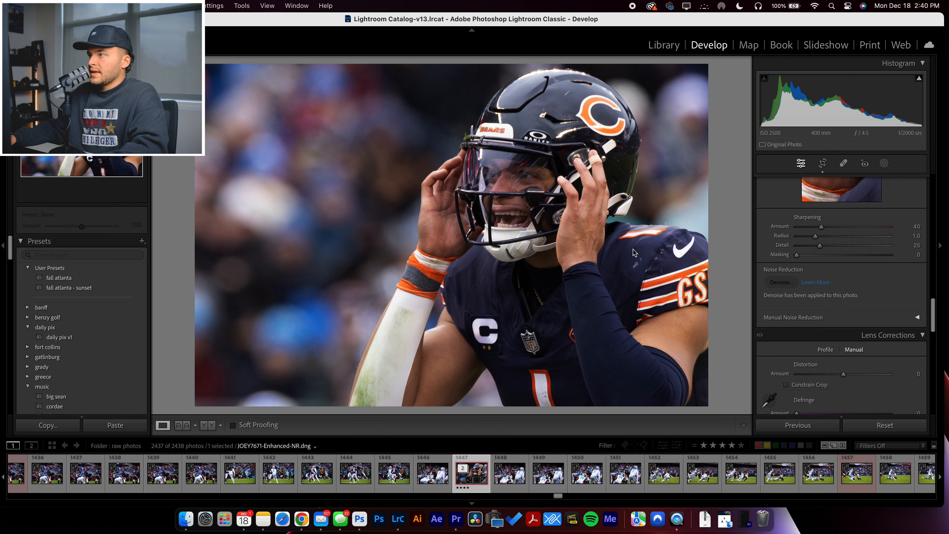
Raise the exposure of JOEY7671-Enhanced-NR to +0.45
{"action": "scroll", "coordinate": [792, 264], "scroll_direction": "up", "scroll_amount": 10}
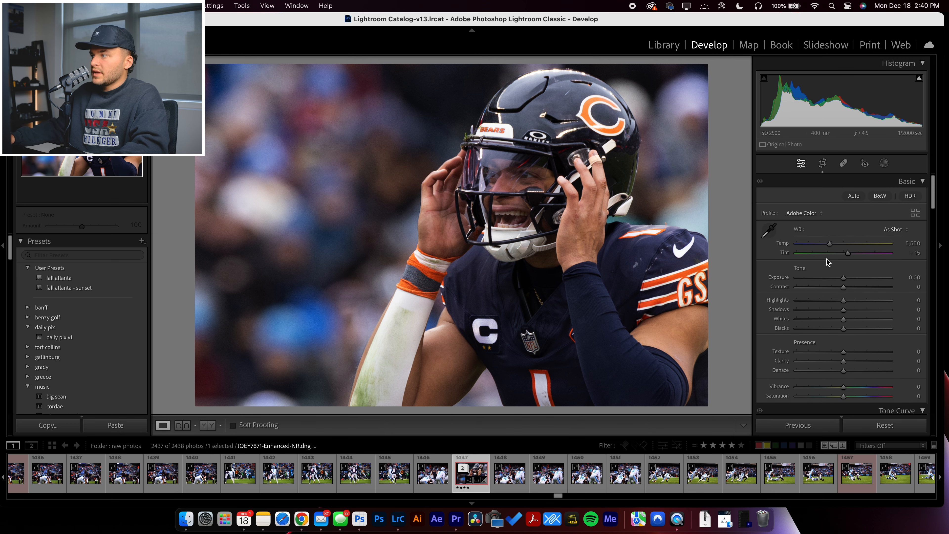
{"action": "left_click_drag", "start_coordinate": [843, 277], "coordinate": [847, 278]}
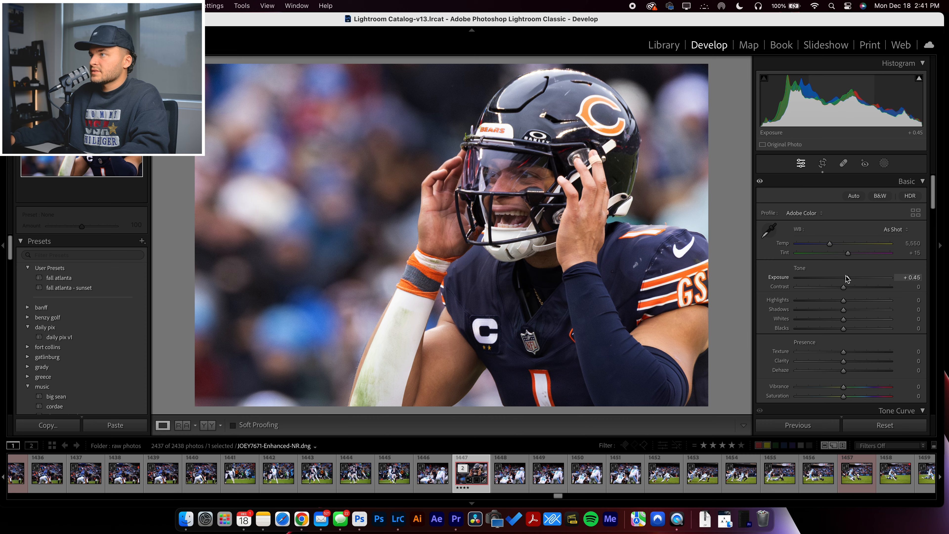
{"action": "left_click", "coordinate": [510, 202]}
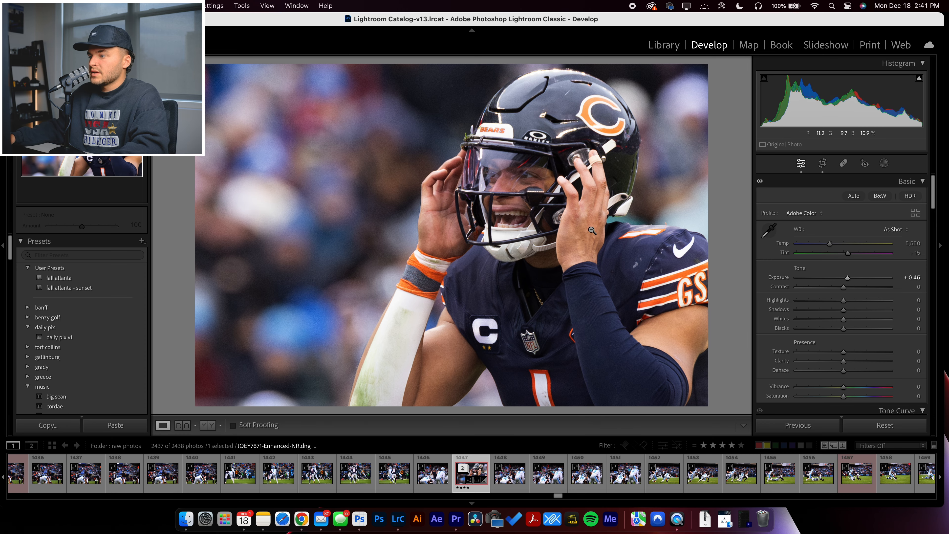
Widen the crop of JOEY7671-Enhanced-NR, placing the quarterback in the right part of the frame with much more blurred crowd beside him
{"action": "left_click", "coordinate": [821, 164]}
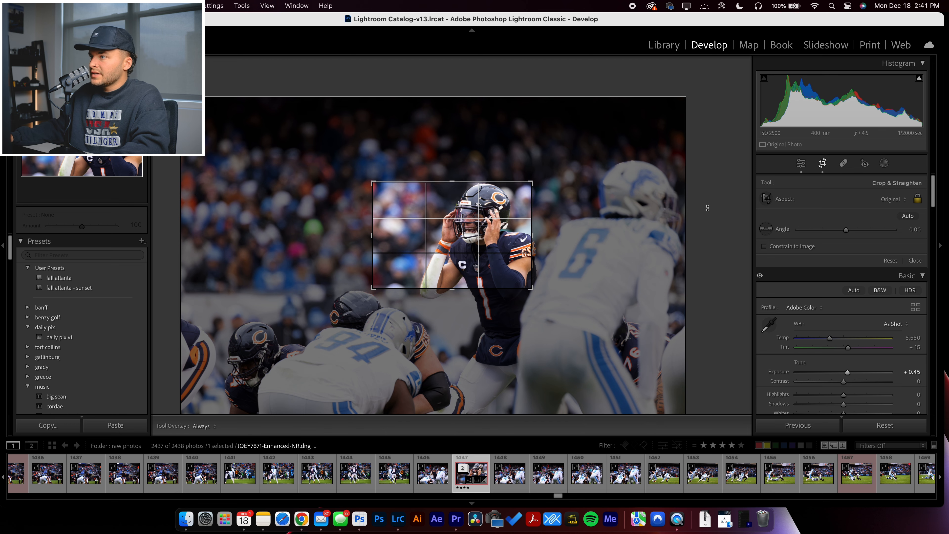
{"action": "left_click_drag", "start_coordinate": [381, 227], "coordinate": [402, 230]}
{"action": "key", "text": "Return"}
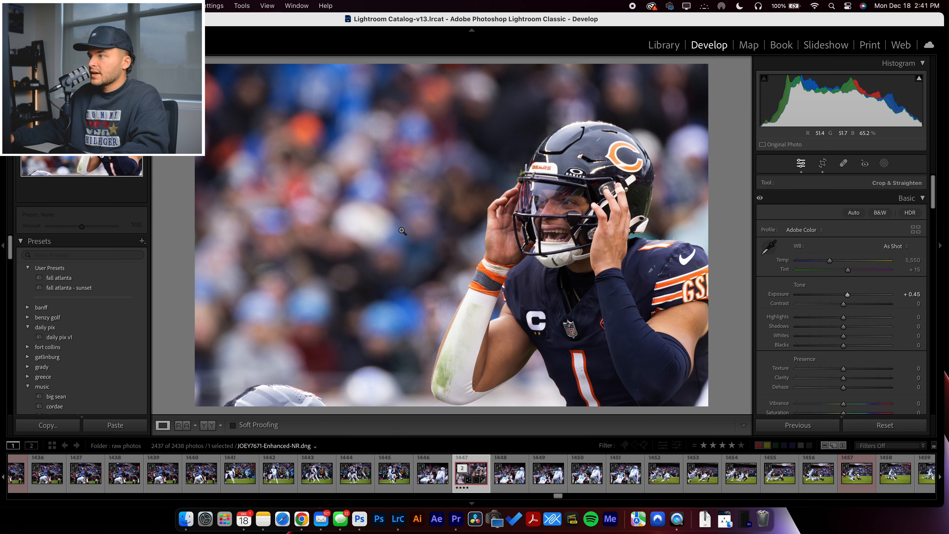
{"action": "left_click", "coordinate": [824, 164]}
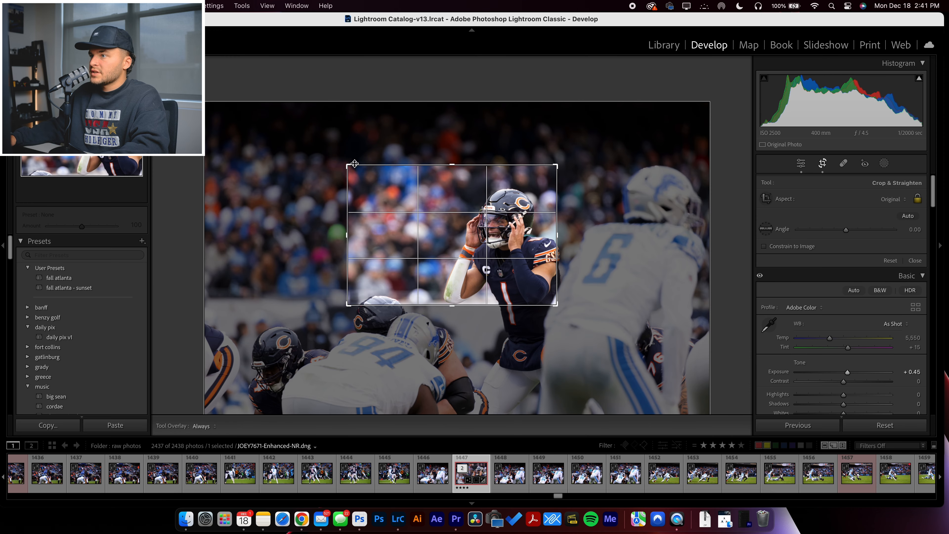
{"action": "left_click_drag", "start_coordinate": [349, 165], "coordinate": [306, 150]}
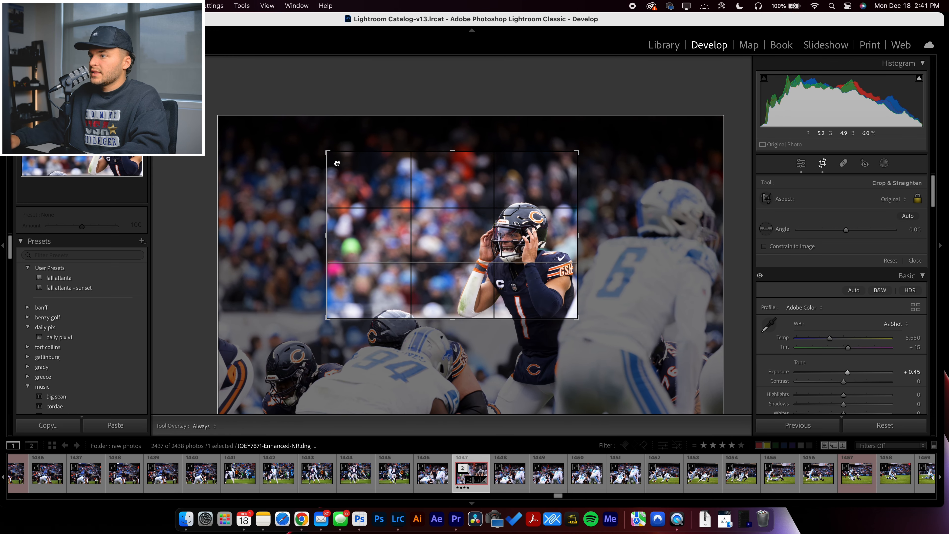
{"action": "key", "text": "Return"}
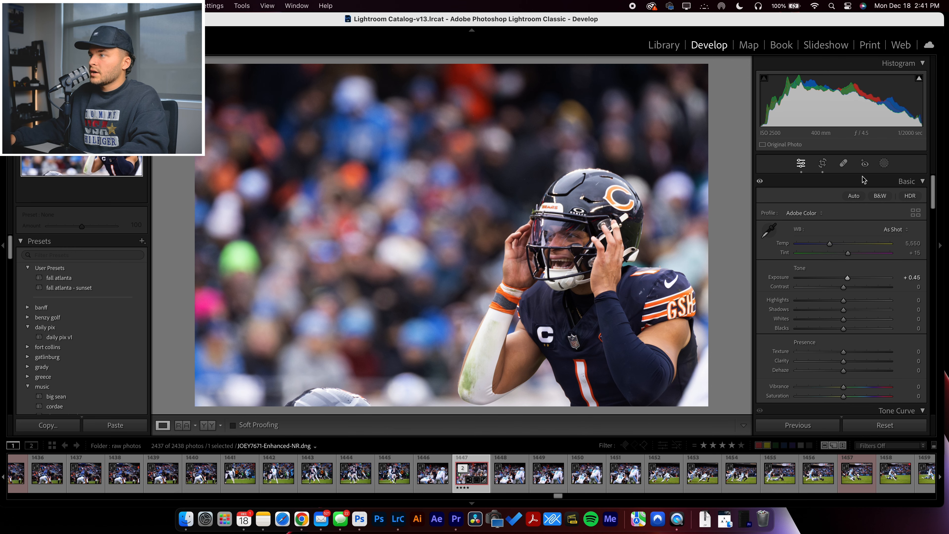
{"action": "left_click", "coordinate": [822, 164]}
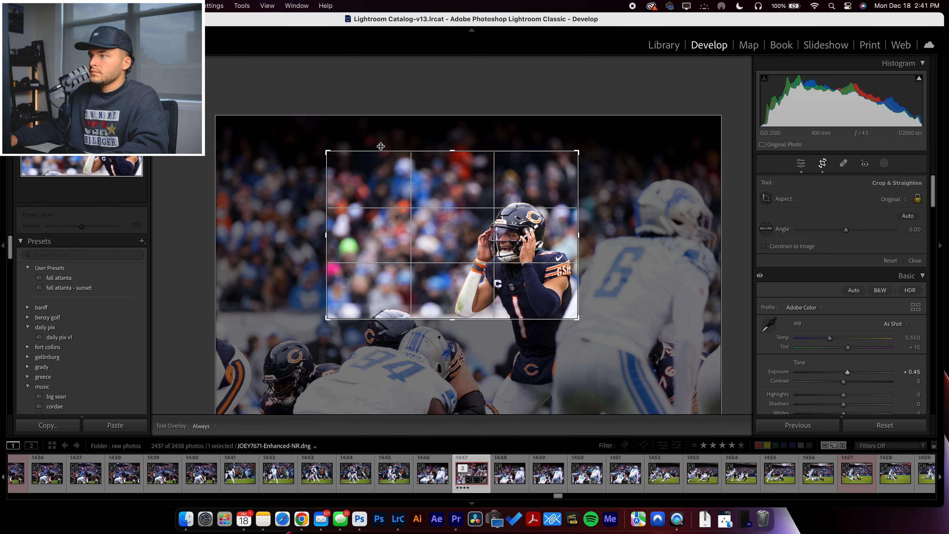
{"action": "left_click_drag", "start_coordinate": [328, 152], "coordinate": [331, 154]}
{"action": "left_click_drag", "start_coordinate": [396, 173], "coordinate": [390, 176]}
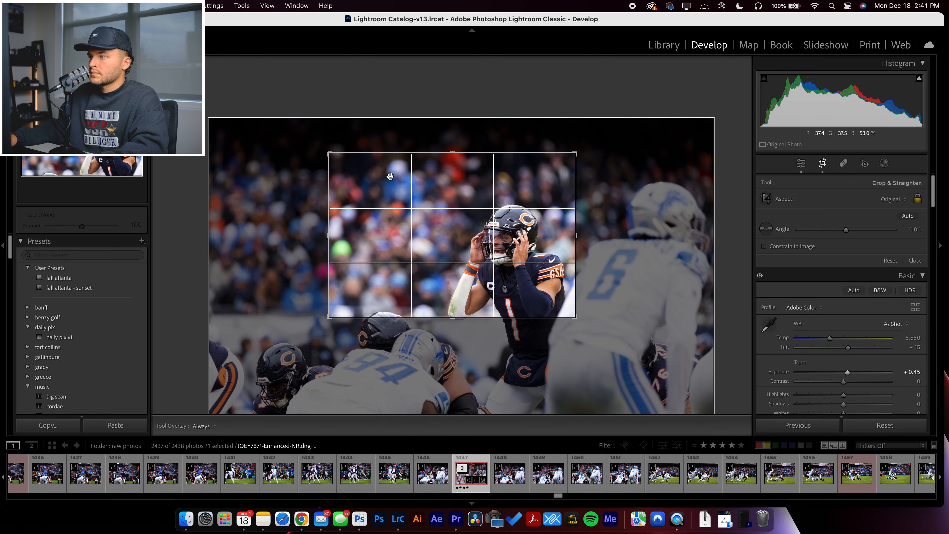
{"action": "key", "text": "Return"}
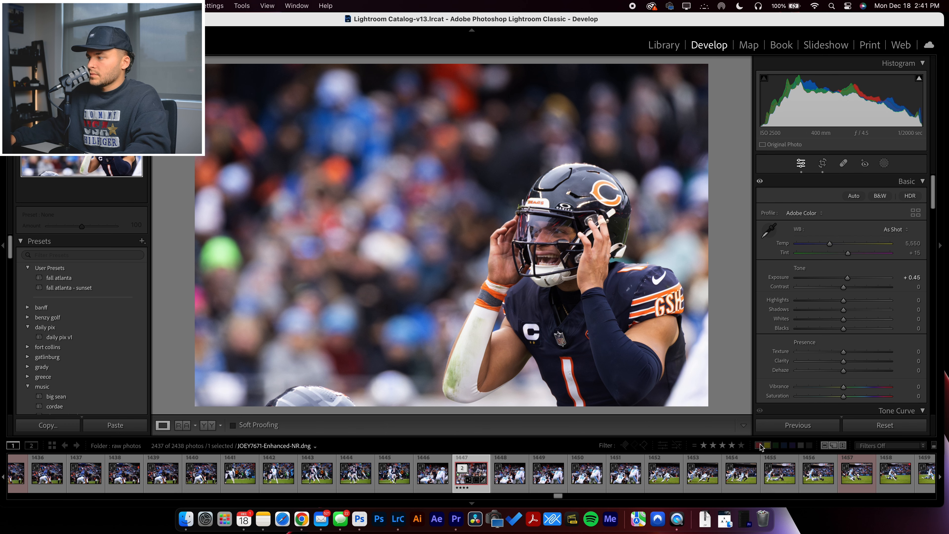
Restore the four-star photo filter and sync the edits from the profile portrait JOEY6951 onto JOEY7671-Enhanced-NR
{"action": "left_click", "coordinate": [733, 446]}
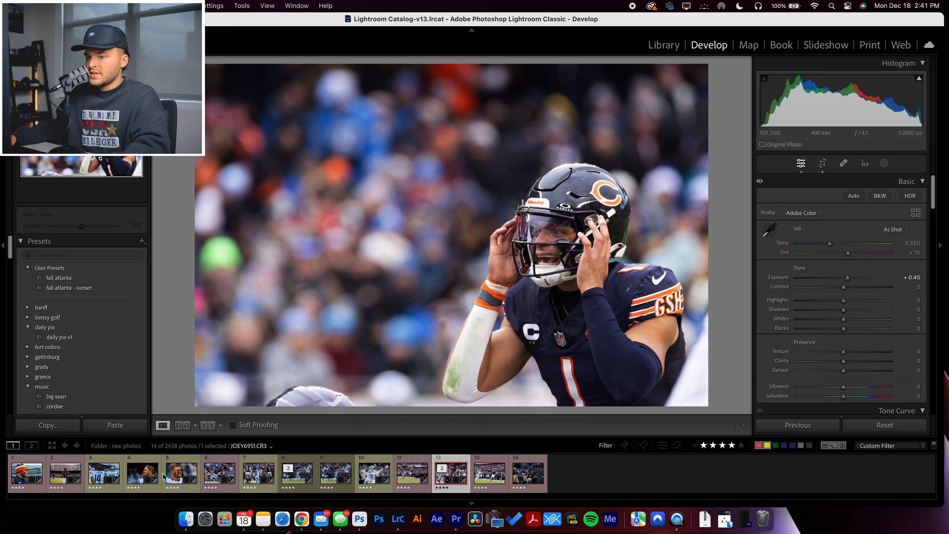
{"action": "left_click", "coordinate": [144, 474]}
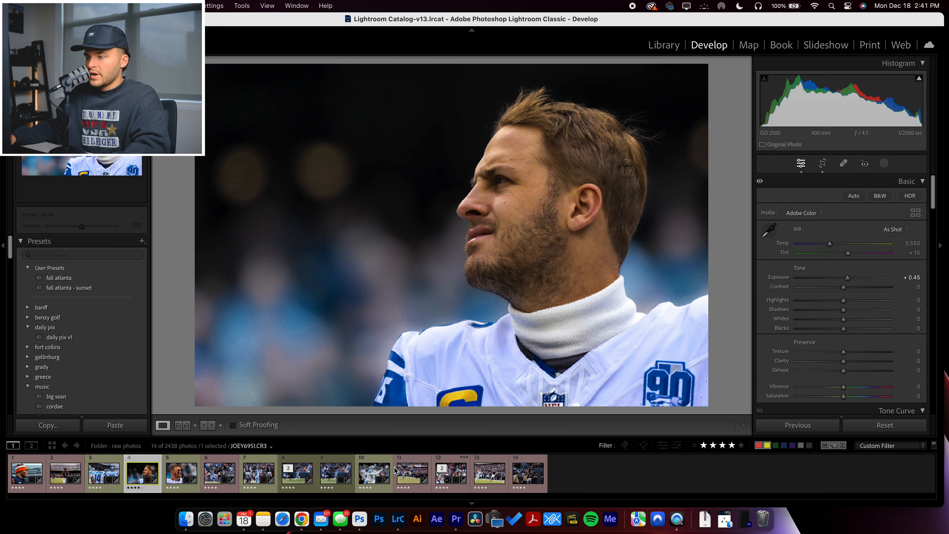
{"action": "left_click", "coordinate": [440, 479], "text": "super"}
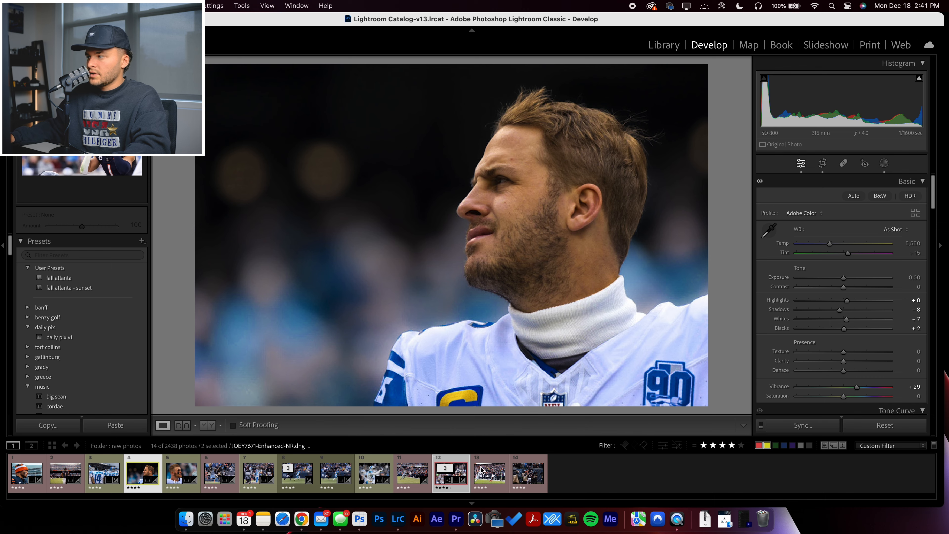
{"action": "left_click", "coordinate": [801, 427]}
{"action": "key", "text": "Return"}
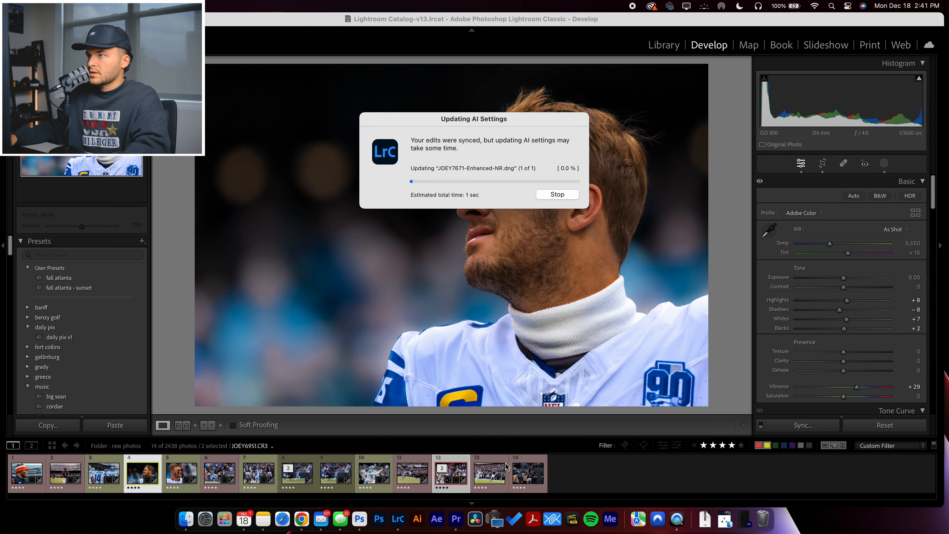
{"action": "left_click", "coordinate": [492, 475]}
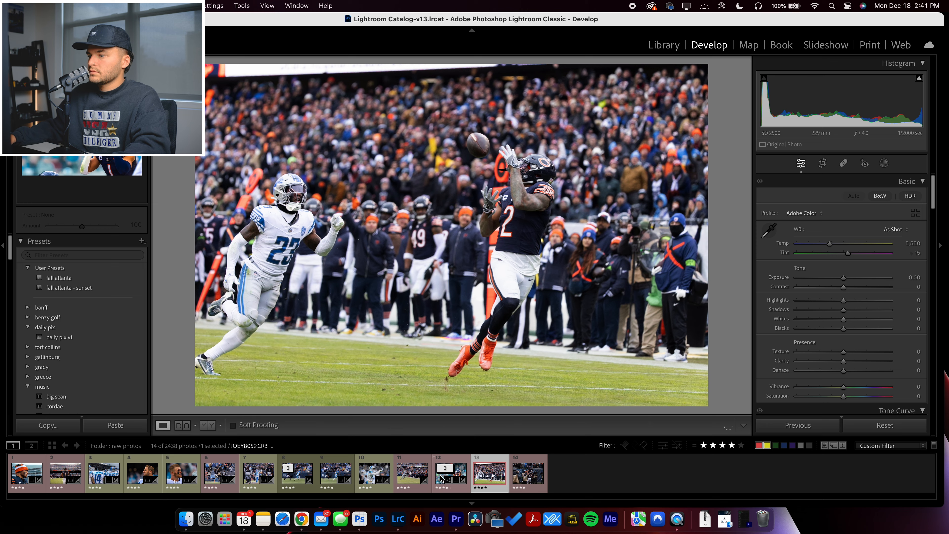
{"action": "left_click", "coordinate": [441, 478]}
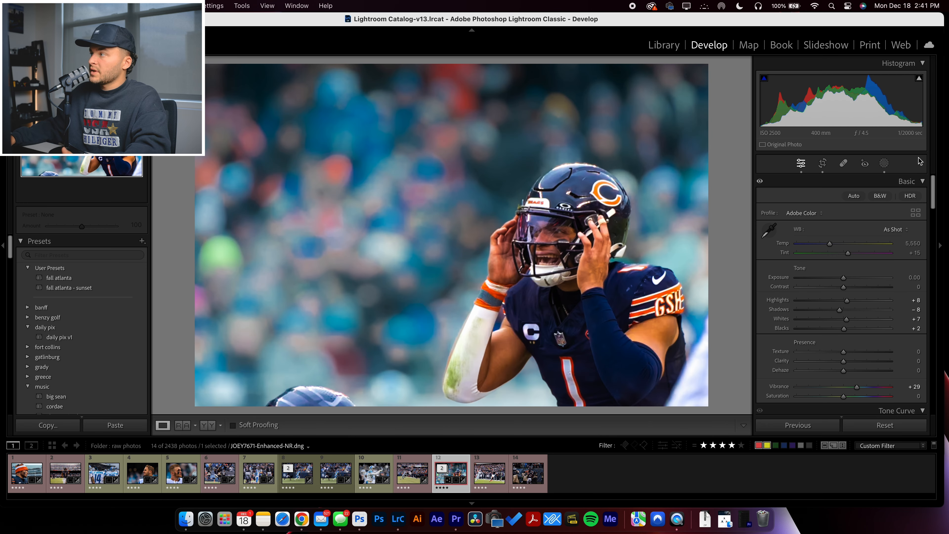
Reset the hue, tint and temperature of the inverted subject mask covering the crowd background
{"action": "left_click", "coordinate": [885, 163]}
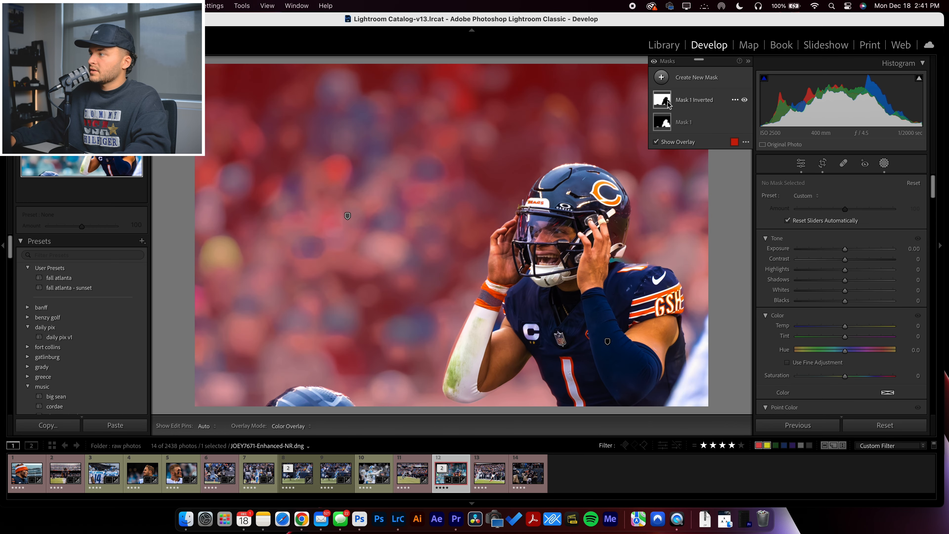
{"action": "left_click", "coordinate": [663, 100]}
{"action": "double_click", "coordinate": [843, 364]}
{"action": "double_click", "coordinate": [826, 350]}
{"action": "double_click", "coordinate": [841, 339]}
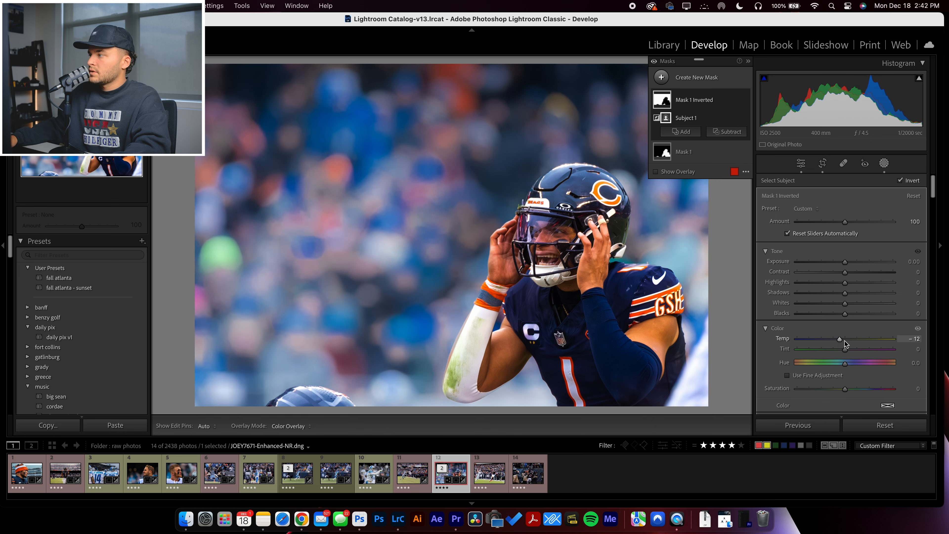
Set the background mask to Temp 2, Saturation -38, Shadows -51, Whites 32 and Blacks -56, and close masking
{"action": "scroll", "coordinate": [847, 348], "scroll_direction": "down", "scroll_amount": 3}
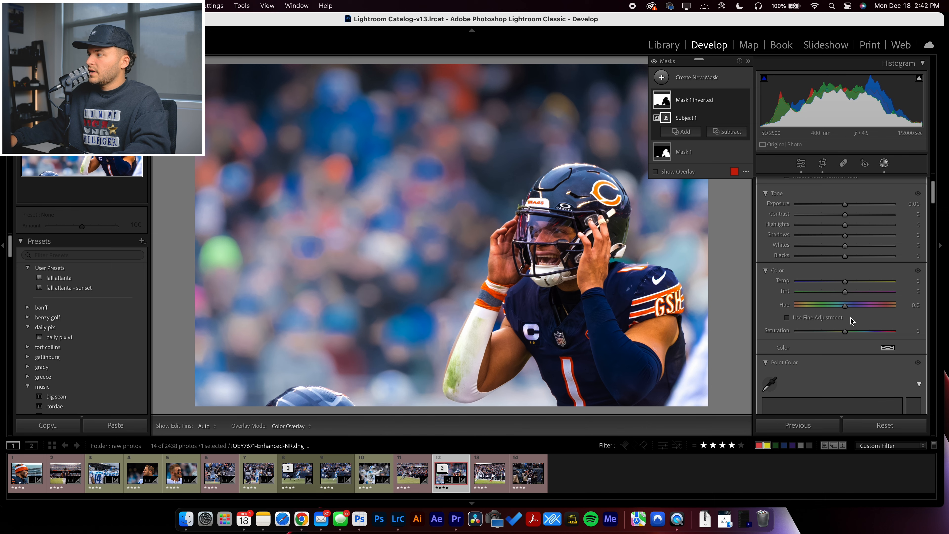
{"action": "scroll", "coordinate": [847, 337], "scroll_direction": "up", "scroll_amount": 3}
{"action": "mouse_move", "coordinate": [845, 341]}
{"action": "left_mouse_down"}
{"action": "mouse_move", "coordinate": [861, 341]}
{"action": "mouse_move", "coordinate": [846, 340]}
{"action": "left_mouse_up"}
{"action": "left_click_drag", "start_coordinate": [845, 388], "coordinate": [816, 389]}
{"action": "left_click_drag", "start_coordinate": [808, 293], "coordinate": [861, 303]}
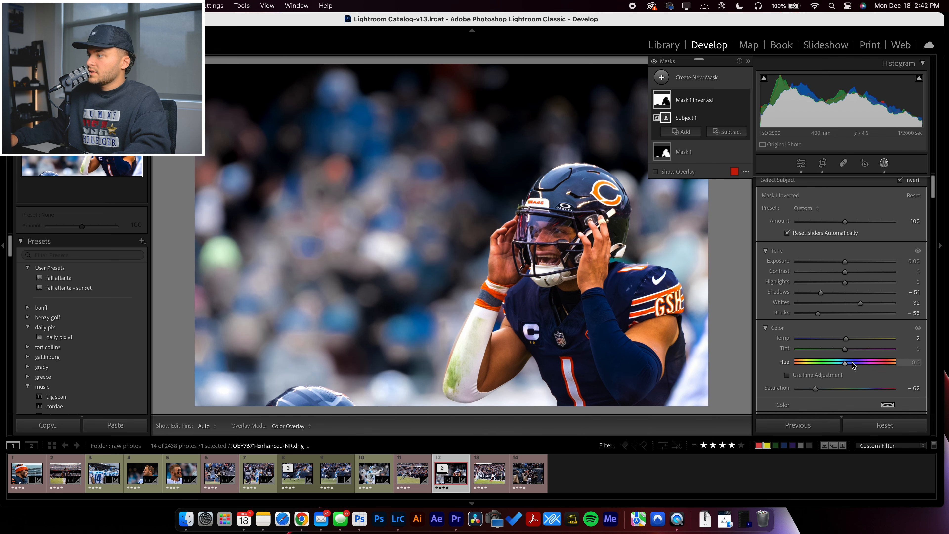
{"action": "left_click_drag", "start_coordinate": [828, 389], "coordinate": [828, 390]}
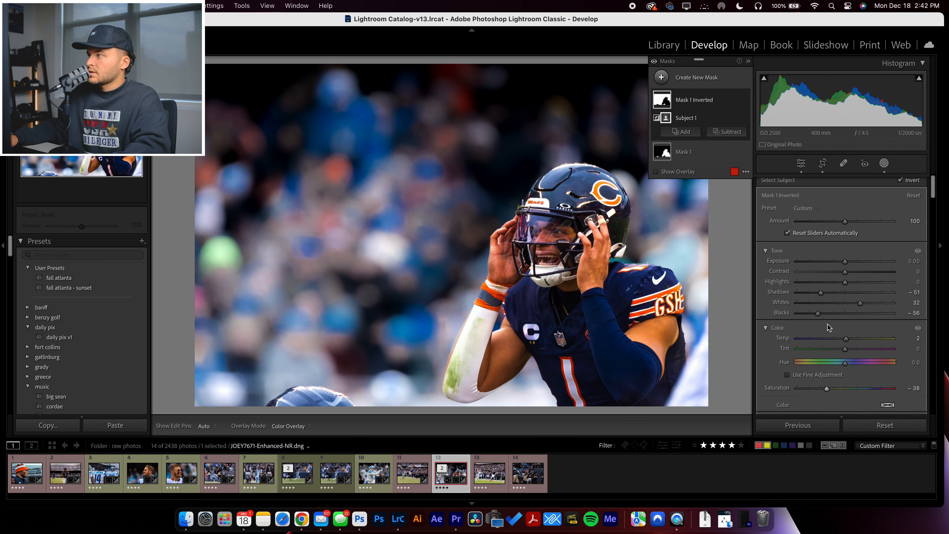
{"action": "left_click", "coordinate": [885, 164]}
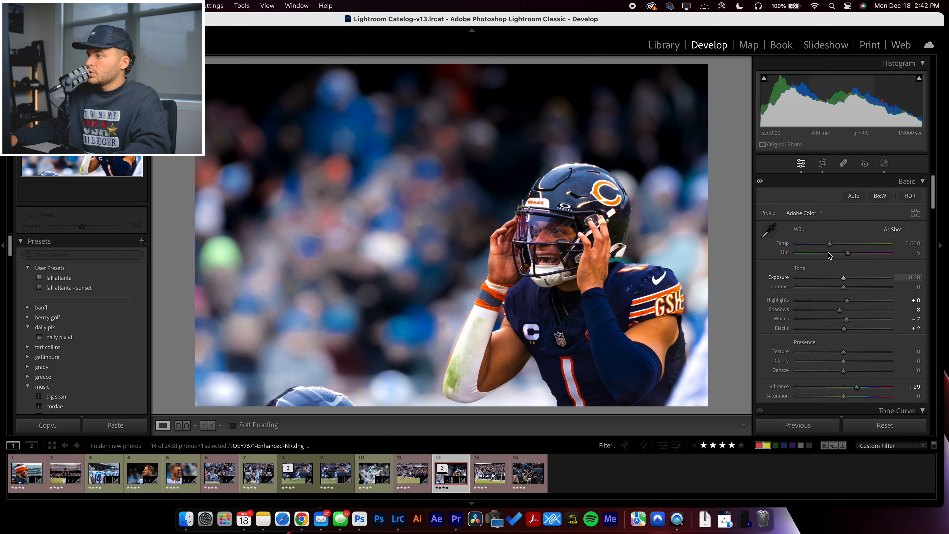
Set the Color Mixer saturation to Red +12, Orange +10 and Green +23 for the quarterback photo
{"action": "scroll", "coordinate": [849, 278], "scroll_direction": "down", "scroll_amount": 15}
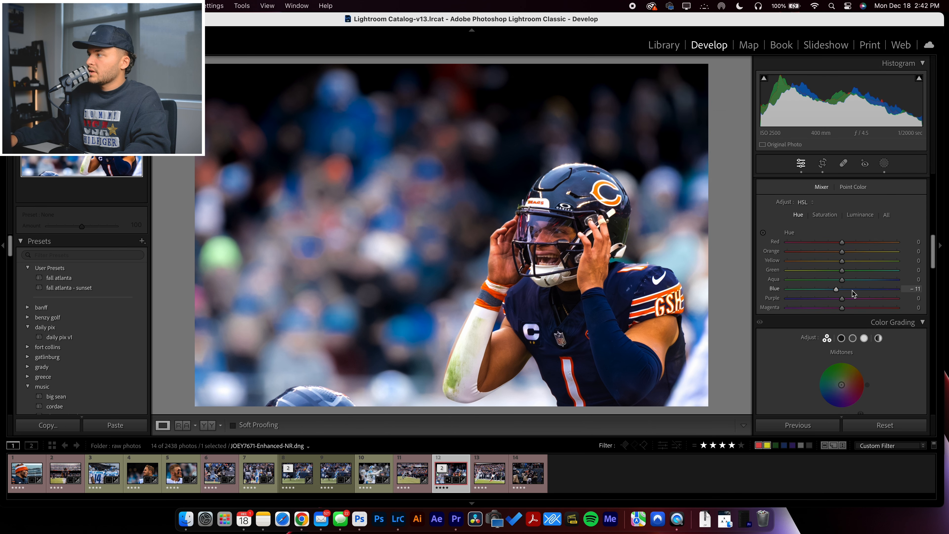
{"action": "left_click", "coordinate": [825, 246]}
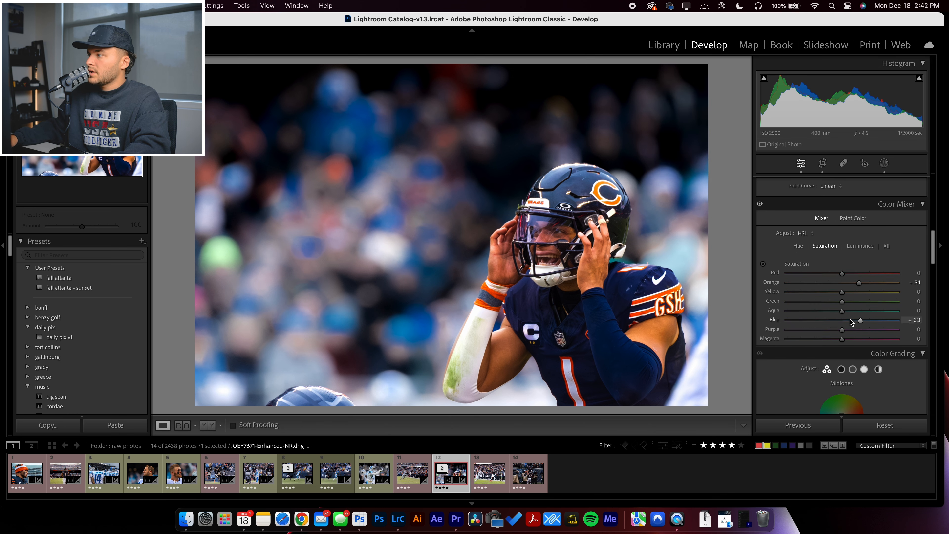
{"action": "mouse_move", "coordinate": [842, 301]}
{"action": "left_mouse_down"}
{"action": "mouse_move", "coordinate": [896, 303]}
{"action": "mouse_move", "coordinate": [857, 303]}
{"action": "left_mouse_up"}
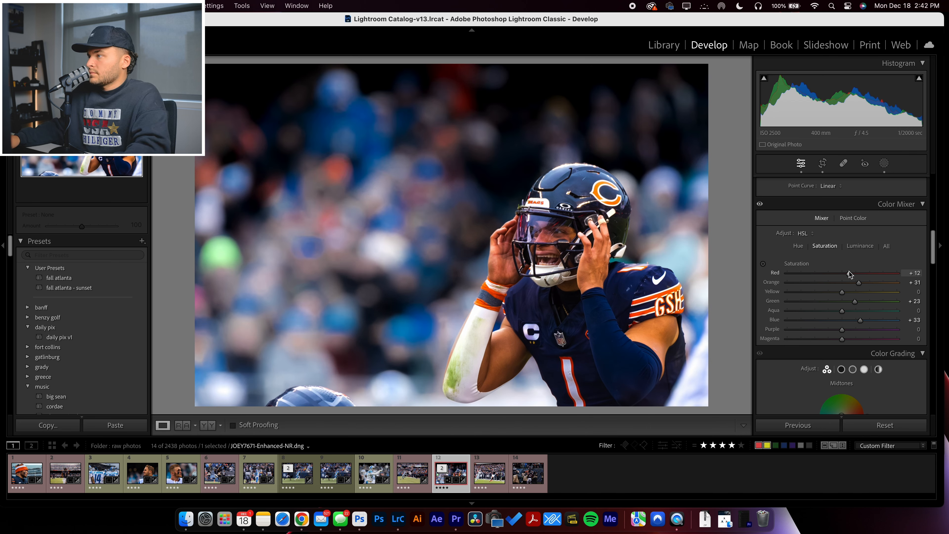
{"action": "left_click_drag", "start_coordinate": [858, 284], "coordinate": [852, 284]}
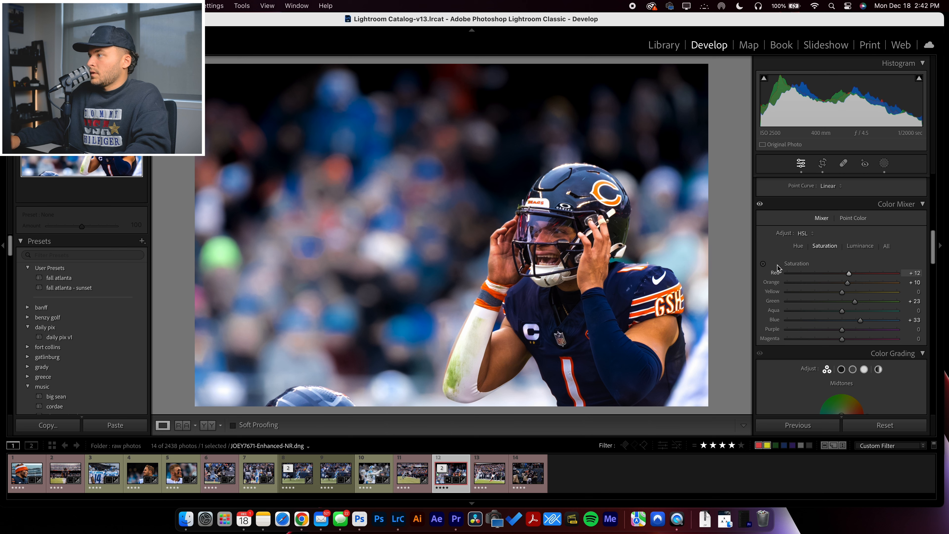
{"action": "left_click", "coordinate": [763, 264]}
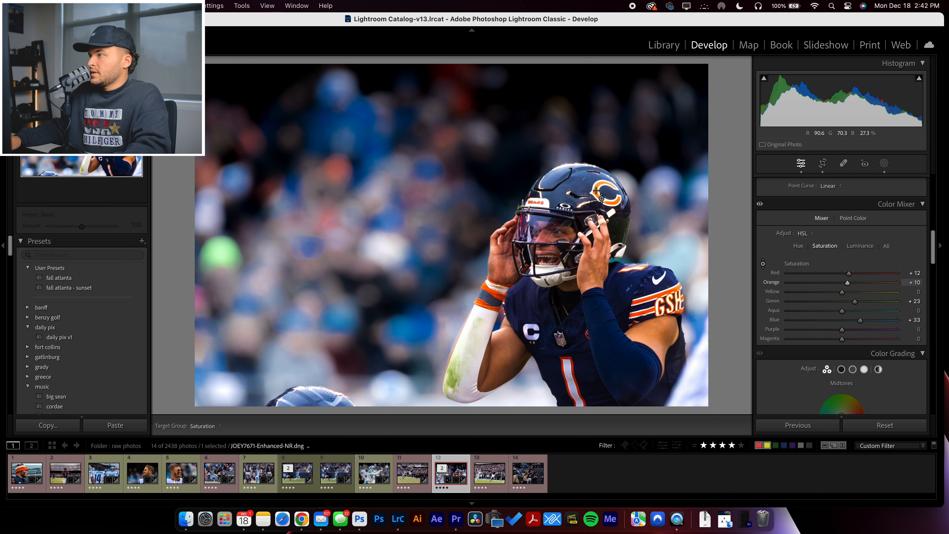
{"action": "left_click_drag", "start_coordinate": [612, 220], "coordinate": [613, 192]}
{"action": "key", "text": "super+z"}
Shift the hue of the helmet's orange C logo by sampling it, to Orange -33 and Yellow -3
{"action": "left_click", "coordinate": [798, 246]}
{"action": "left_click", "coordinate": [764, 263]}
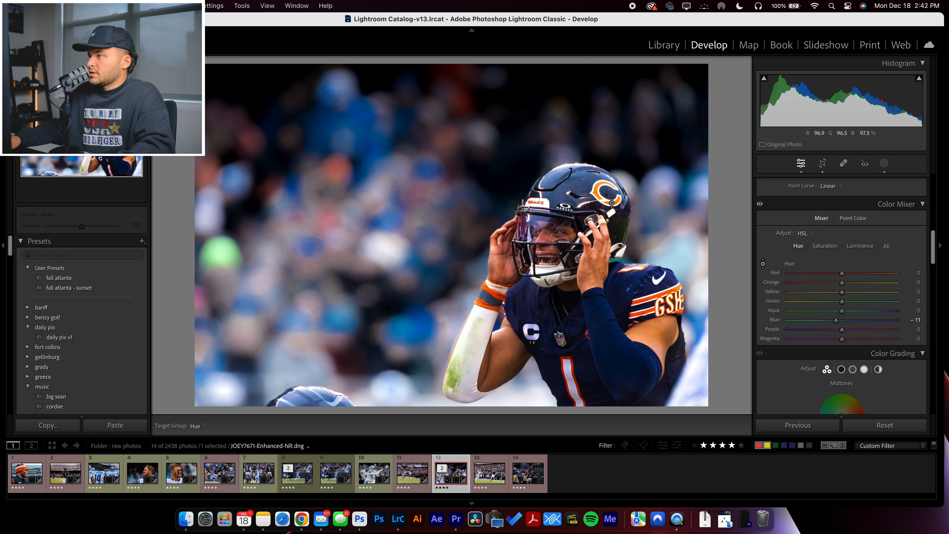
{"action": "left_click_drag", "start_coordinate": [613, 195], "coordinate": [612, 207]}
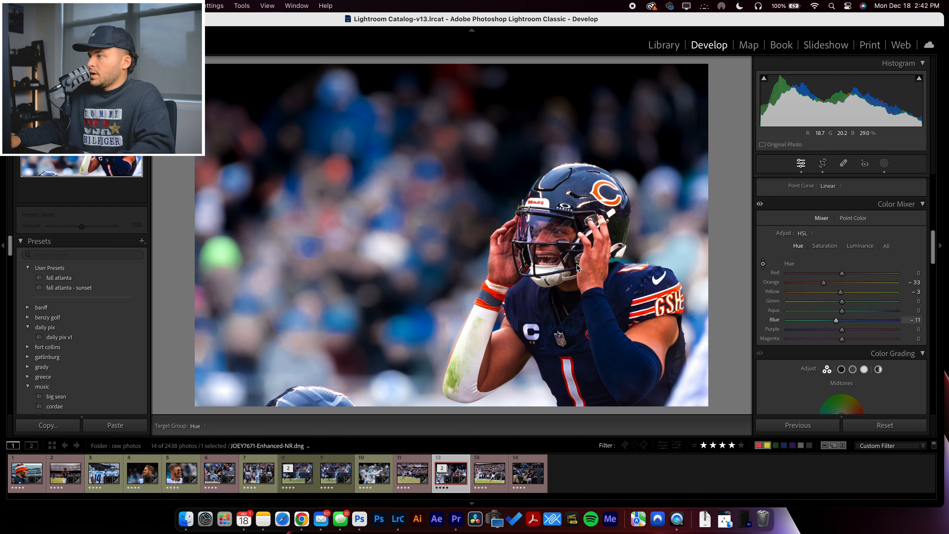
{"action": "left_click_drag", "start_coordinate": [595, 193], "coordinate": [595, 195]}
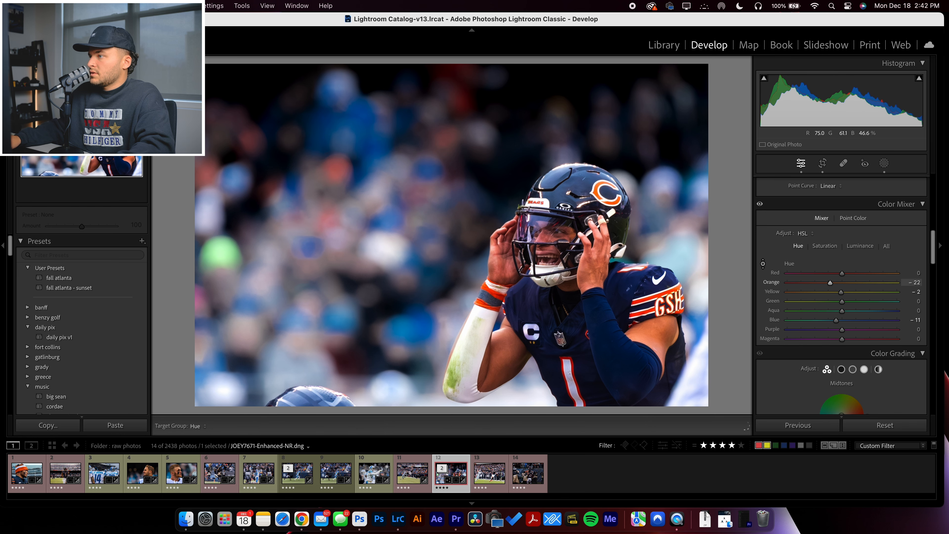
{"action": "key", "text": "super+z"}
{"action": "key", "text": "super+z"}
{"action": "key", "text": "super+z"}
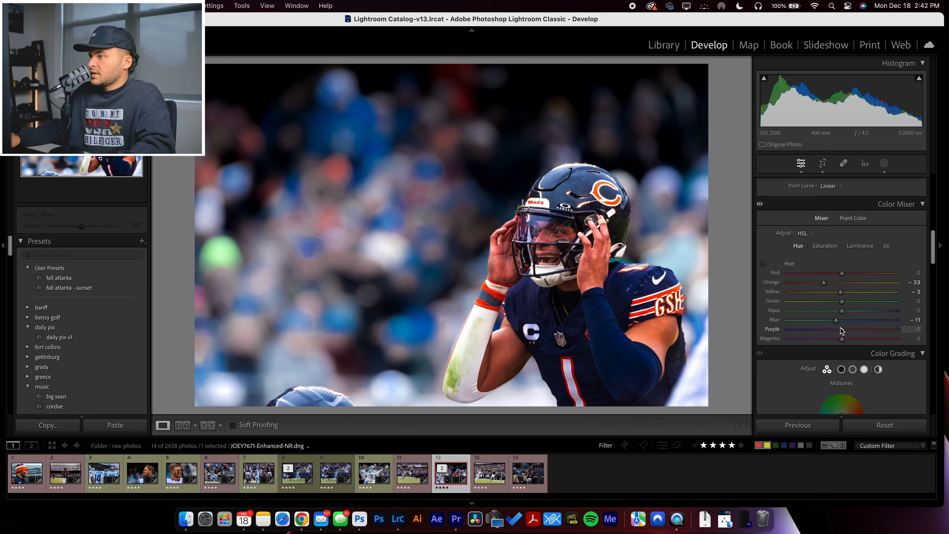
Set the hue to Blue -7, Purple -16 and Magenta -8, and shift the sampled hand skin tones to Red +6 and Orange -27
{"action": "mouse_move", "coordinate": [842, 330]}
{"action": "left_mouse_down"}
{"action": "mouse_move", "coordinate": [825, 330]}
{"action": "mouse_move", "coordinate": [835, 339]}
{"action": "mouse_move", "coordinate": [838, 321]}
{"action": "left_mouse_up"}
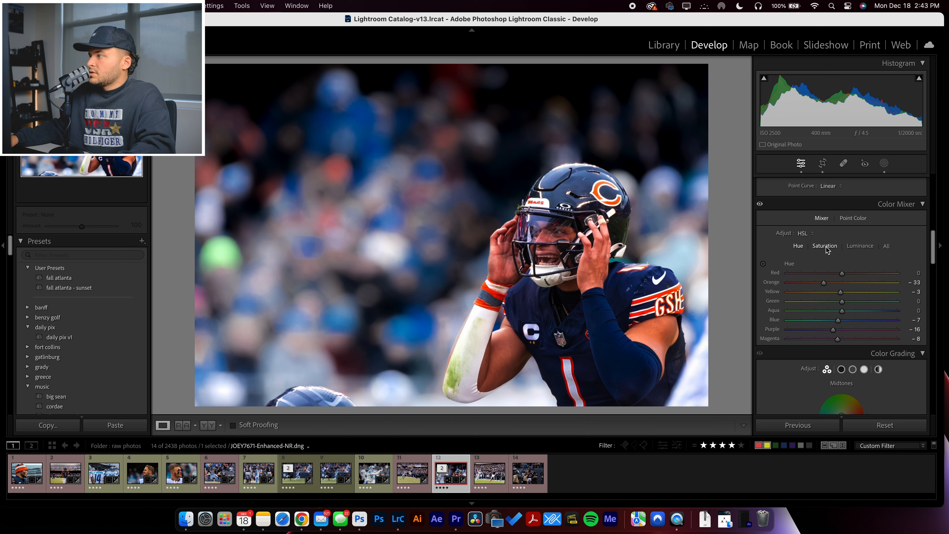
{"action": "left_click", "coordinate": [763, 263]}
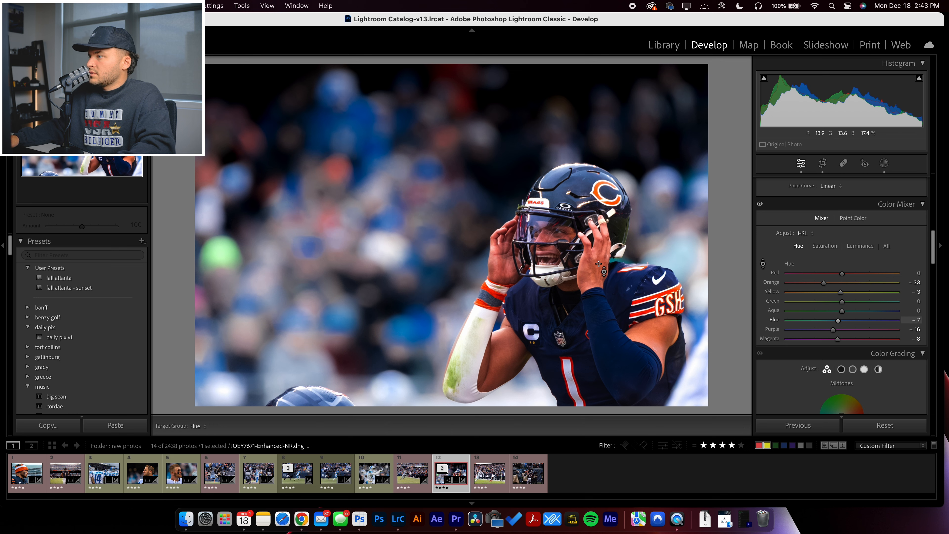
{"action": "mouse_move", "coordinate": [602, 271]}
{"action": "left_mouse_down"}
{"action": "mouse_move", "coordinate": [602, 251]}
{"action": "mouse_move", "coordinate": [602, 262]}
{"action": "left_mouse_up"}
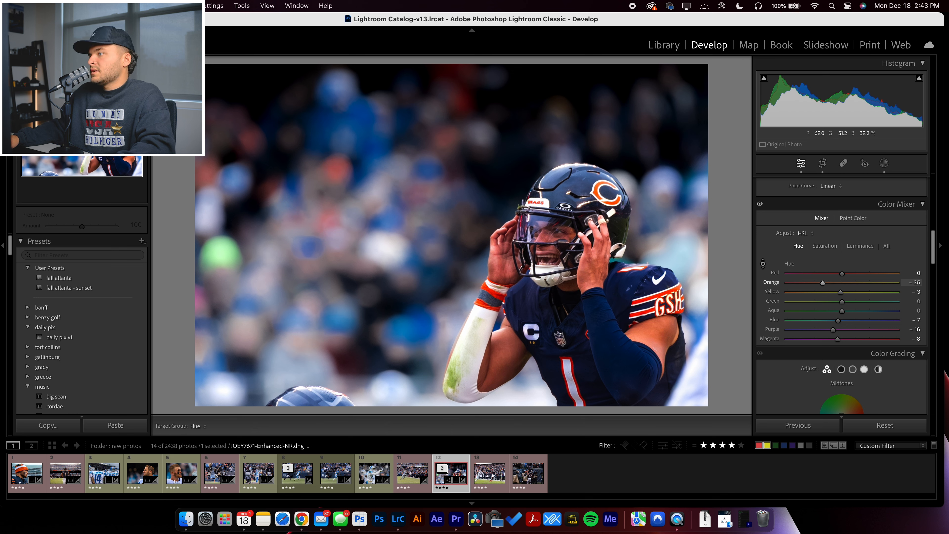
{"action": "mouse_move", "coordinate": [602, 261]}
{"action": "left_mouse_down"}
{"action": "mouse_move", "coordinate": [599, 271]}
{"action": "mouse_move", "coordinate": [599, 252]}
{"action": "mouse_move", "coordinate": [599, 261]}
{"action": "left_mouse_up"}
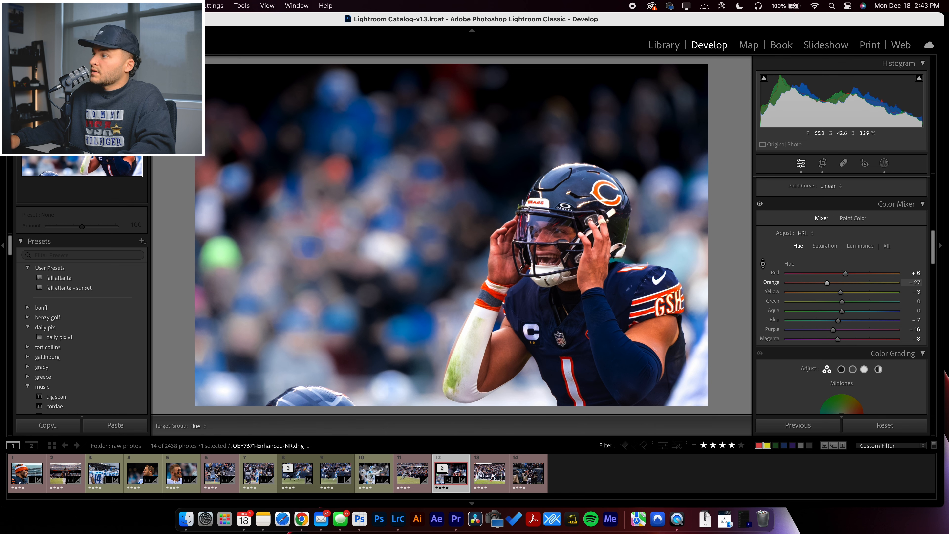
Retune the quarterback's subject mask to Contrast 30, Shadows 48, Temp -4, Tint -25 and Saturation 20
{"action": "left_click", "coordinate": [885, 164]}
{"action": "left_click_drag", "start_coordinate": [838, 295], "coordinate": [827, 318]}
{"action": "mouse_move", "coordinate": [846, 350]}
{"action": "left_mouse_down"}
{"action": "mouse_move", "coordinate": [833, 352]}
{"action": "mouse_move", "coordinate": [846, 343]}
{"action": "left_mouse_up"}
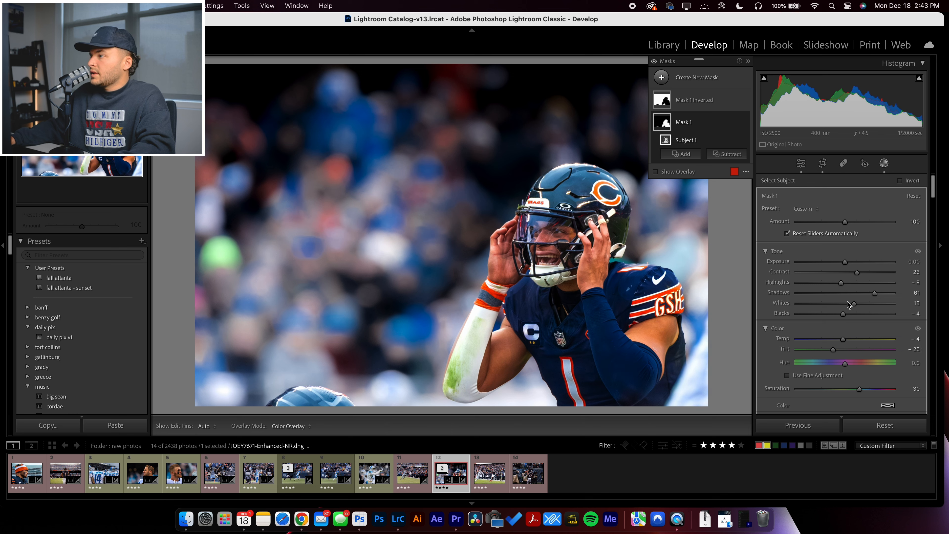
{"action": "left_click_drag", "start_coordinate": [857, 273], "coordinate": [868, 294]}
{"action": "left_click_drag", "start_coordinate": [865, 388], "coordinate": [856, 390]}
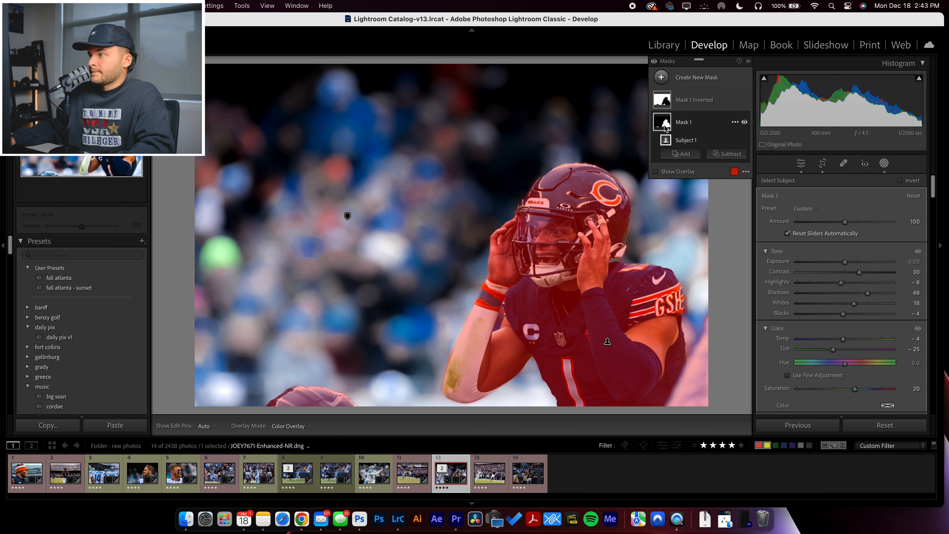
Set the inverted subject mask over the crowd to Contrast 40, Whites 30 and Blacks -50
{"action": "left_click", "coordinate": [694, 100]}
{"action": "left_click_drag", "start_coordinate": [845, 272], "coordinate": [821, 314]}
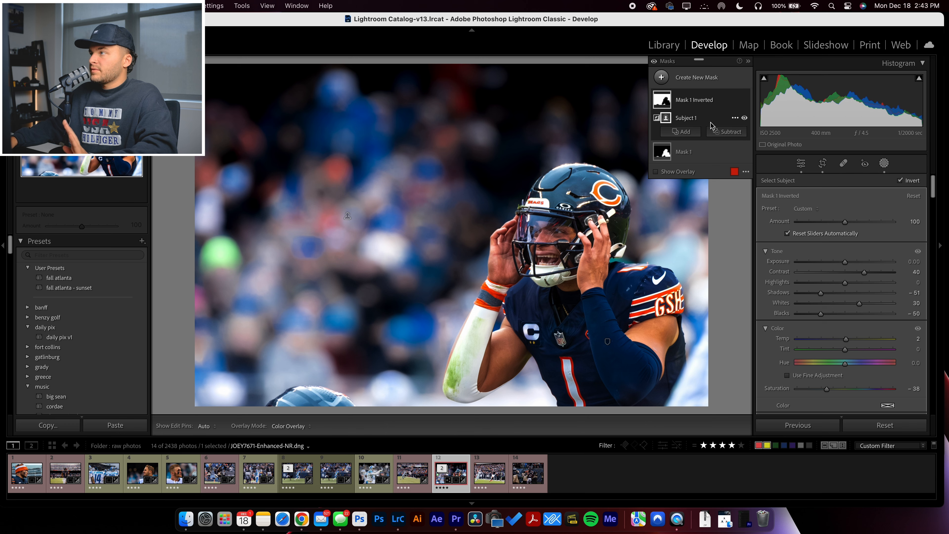
Create a background mask and subtract a linear gradient rising from the bottom, leaving only the upper crowd masked
{"action": "left_click", "coordinate": [662, 79]}
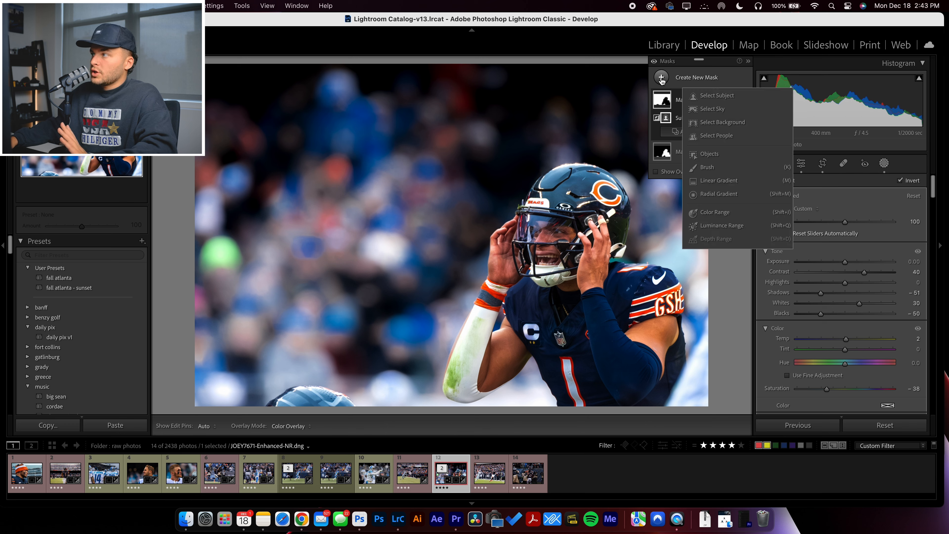
{"action": "left_click", "coordinate": [722, 122]}
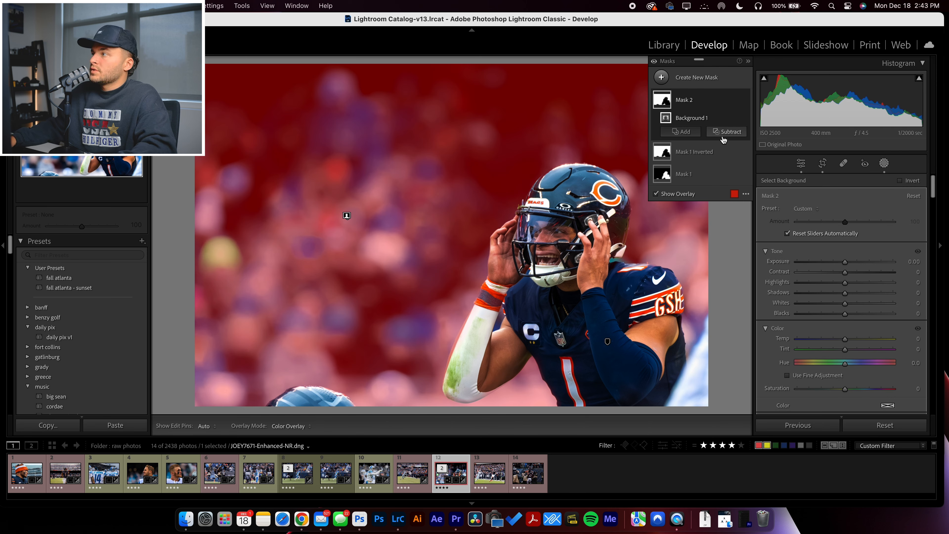
{"action": "left_click", "coordinate": [718, 132]}
{"action": "left_click", "coordinate": [742, 239]}
{"action": "left_click_drag", "start_coordinate": [415, 386], "coordinate": [415, 173]}
{"action": "left_click_drag", "start_coordinate": [415, 268], "coordinate": [415, 262]}
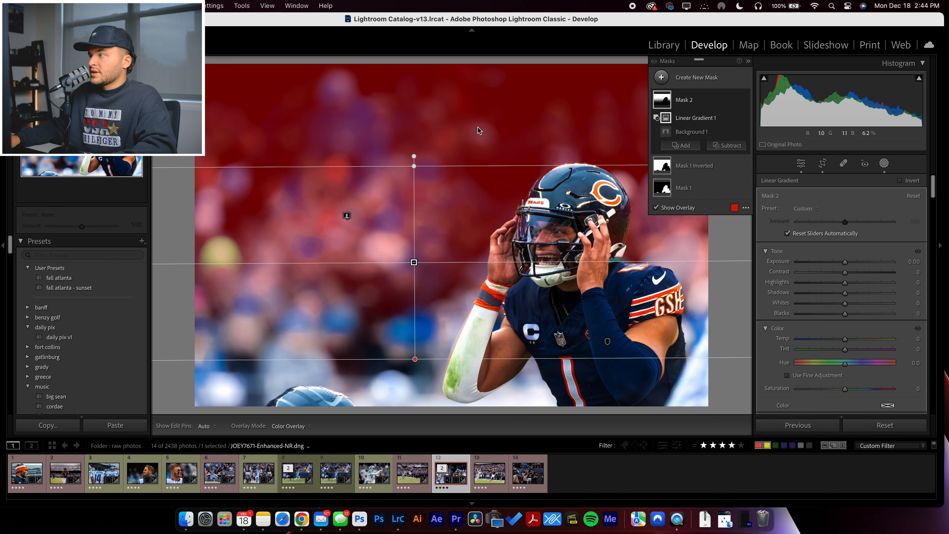
Darken the upper crowd mask with Exposure -0.30, Highlights 9, slightly raised Whites and slightly lowered Blacks
{"action": "left_click_drag", "start_coordinate": [845, 262], "coordinate": [818, 293]}
{"action": "left_click_drag", "start_coordinate": [836, 262], "coordinate": [842, 263]}
{"action": "left_click_drag", "start_coordinate": [832, 314], "coordinate": [851, 285]}
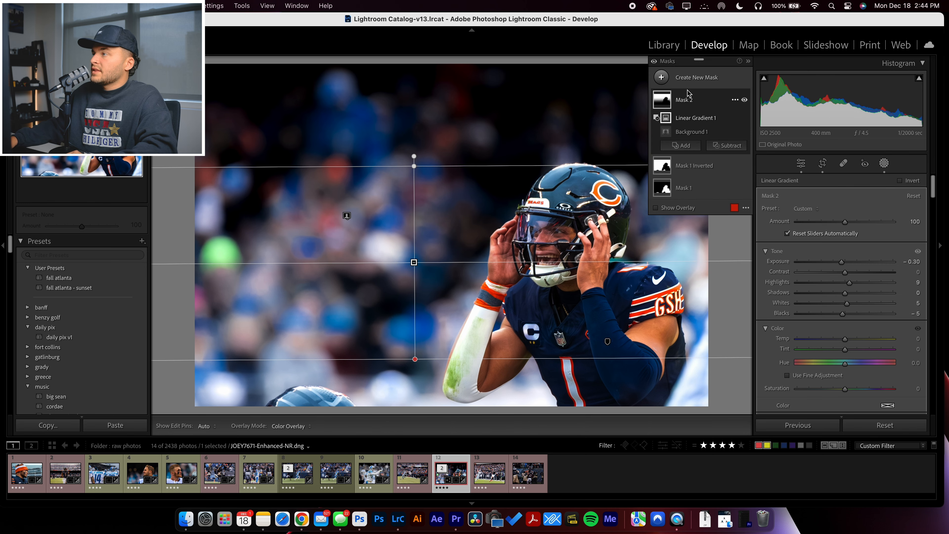
Create another background mask and subtract a linear gradient running down from the top, leaving only the lower crowd masked
{"action": "left_click", "coordinate": [661, 77]}
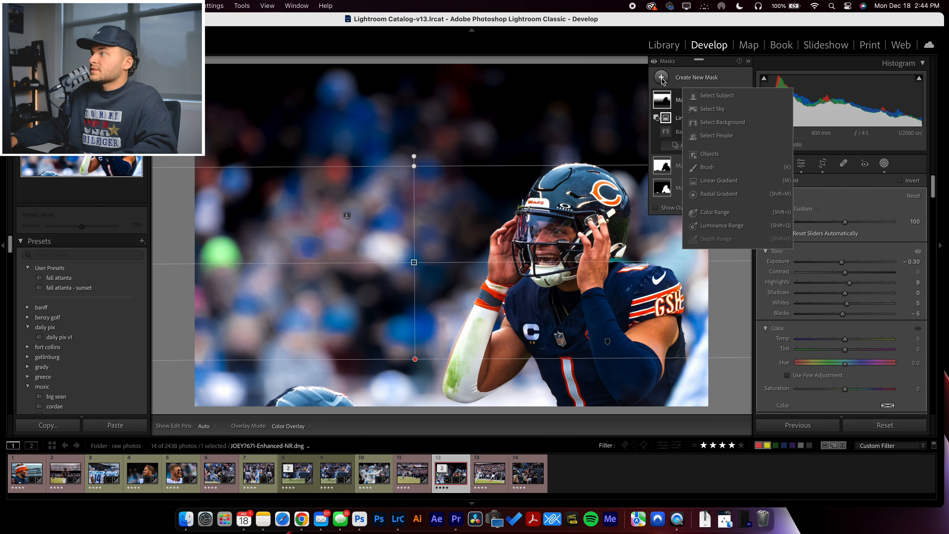
{"action": "left_click", "coordinate": [725, 122]}
{"action": "left_click", "coordinate": [714, 132]}
{"action": "left_click", "coordinate": [730, 223]}
{"action": "key", "text": "super+z"}
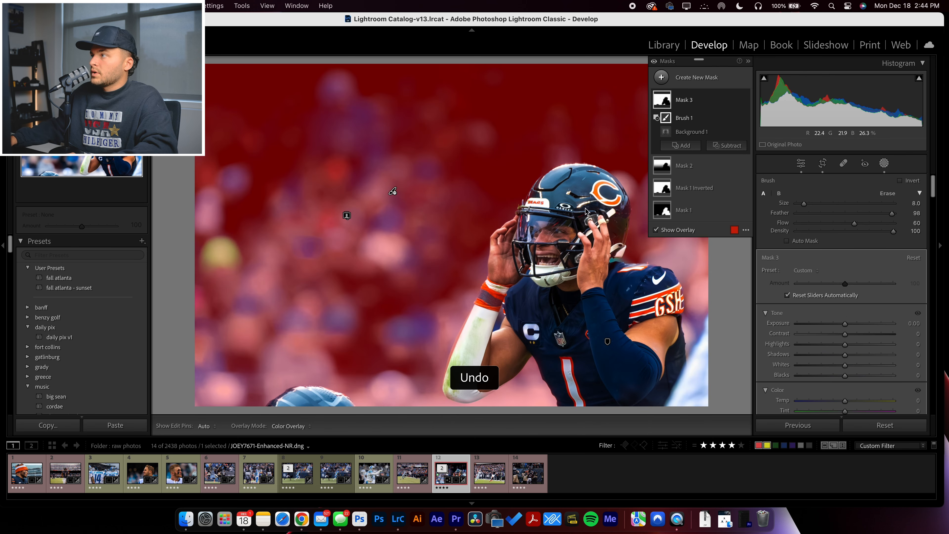
{"action": "left_click", "coordinate": [727, 131]}
{"action": "left_click", "coordinate": [742, 239]}
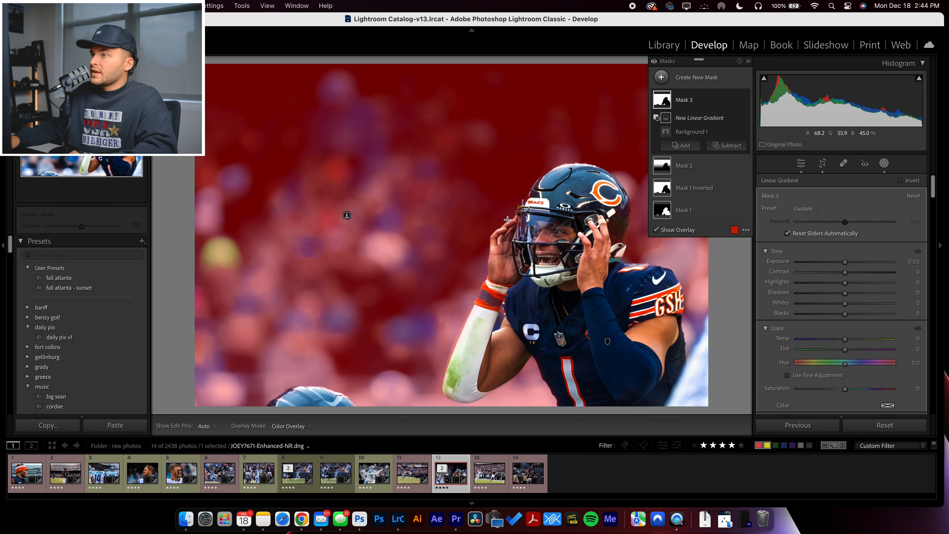
{"action": "left_click_drag", "start_coordinate": [427, 205], "coordinate": [430, 323]}
Set the lower crowd mask to Exposure -0.16, Highlights 19, Shadows 34 and Whites 43, and close masking
{"action": "left_click_drag", "start_coordinate": [845, 303], "coordinate": [855, 283]}
{"action": "left_click_drag", "start_coordinate": [846, 293], "coordinate": [862, 297]}
{"action": "left_click_drag", "start_coordinate": [845, 261], "coordinate": [842, 263]}
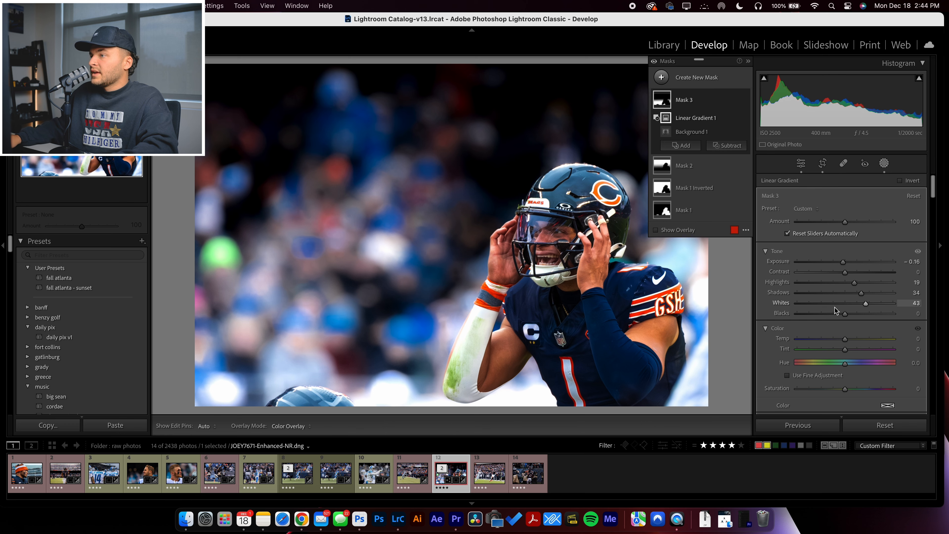
{"action": "left_click", "coordinate": [884, 164]}
{"action": "scroll", "coordinate": [857, 344], "scroll_direction": "down", "scroll_amount": 5}
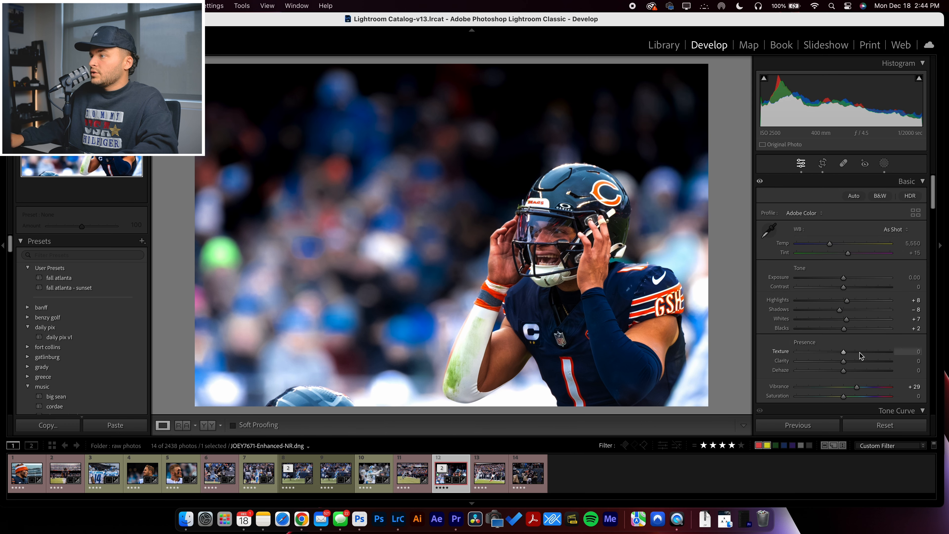
Cool and desaturate the inverted subject mask over the crowd with Temp -18, Tint -11, Hue 8.4 and Saturation -83
{"action": "left_click", "coordinate": [885, 168]}
{"action": "left_click", "coordinate": [664, 151]}
{"action": "scroll", "coordinate": [862, 270], "scroll_direction": "down", "scroll_amount": 3}
{"action": "left_click_drag", "start_coordinate": [846, 267], "coordinate": [843, 268]}
{"action": "left_click_drag", "start_coordinate": [827, 318], "coordinate": [805, 320]}
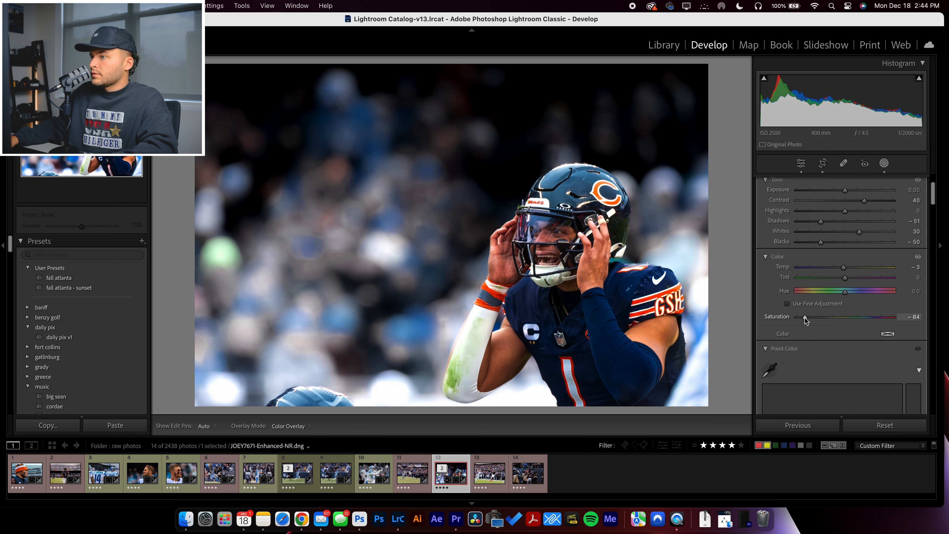
{"action": "left_click_drag", "start_coordinate": [843, 267], "coordinate": [853, 294]}
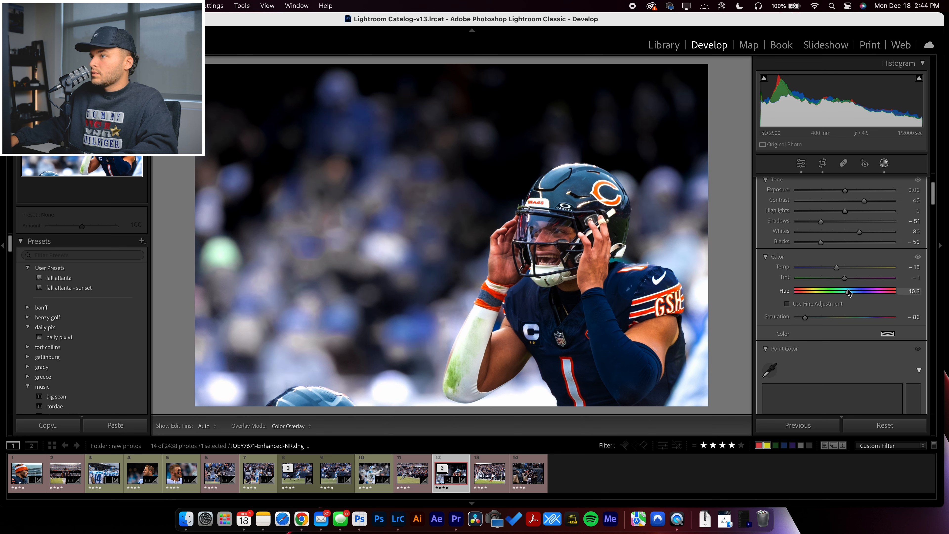
{"action": "left_click_drag", "start_coordinate": [846, 293], "coordinate": [848, 291]}
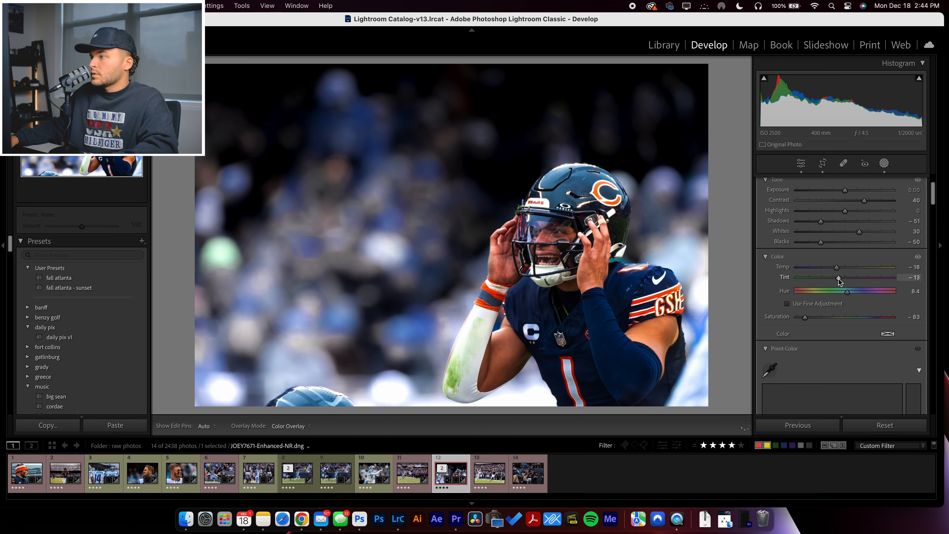
Tint the inverted subject mask with a pale blue color at hue 230 and saturation 13%
{"action": "scroll", "coordinate": [840, 281], "scroll_direction": "down", "scroll_amount": 3}
{"action": "left_click", "coordinate": [889, 244]}
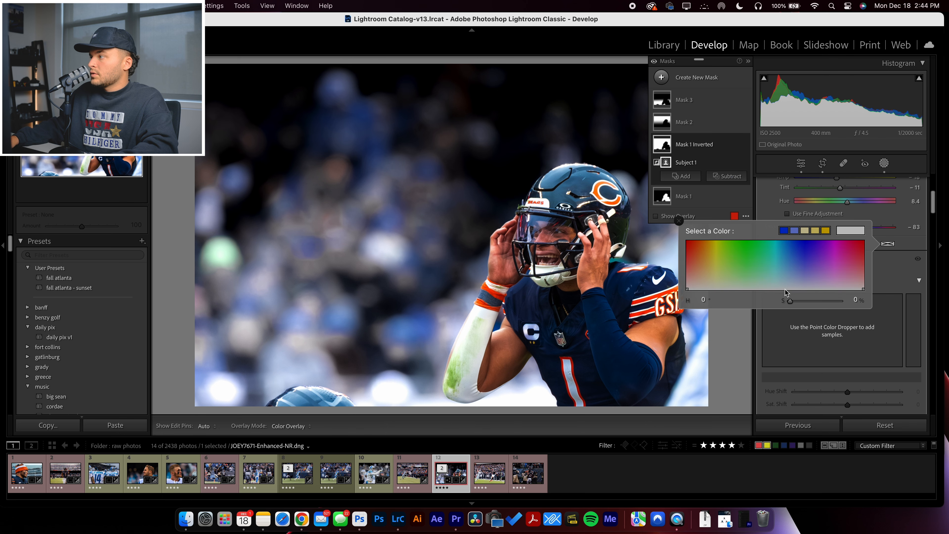
{"action": "left_click", "coordinate": [799, 266]}
{"action": "left_click_drag", "start_coordinate": [799, 266], "coordinate": [799, 277]}
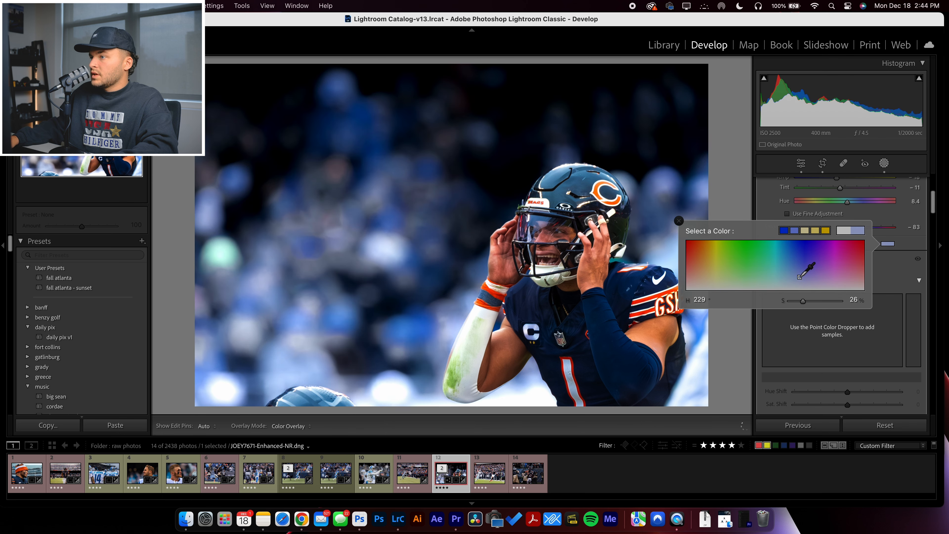
{"action": "left_click_drag", "start_coordinate": [802, 273], "coordinate": [803, 279]}
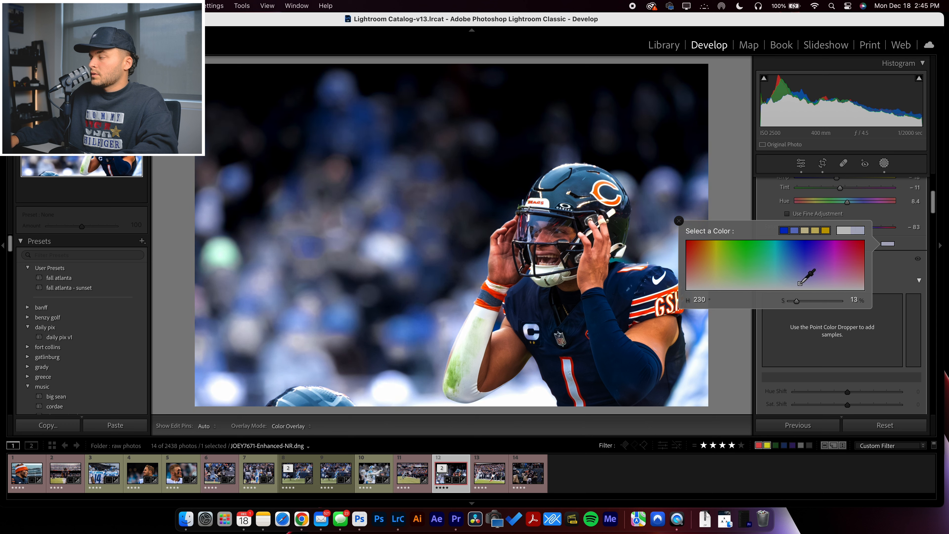
{"action": "left_click", "coordinate": [890, 258]}
Set the inverted subject mask to Saturation -87, Temp -11 and Whites 33
{"action": "left_click_drag", "start_coordinate": [806, 228], "coordinate": [837, 261]}
{"action": "scroll", "coordinate": [815, 232], "scroll_direction": "up", "scroll_amount": 4}
{"action": "mouse_move", "coordinate": [859, 223]}
{"action": "left_mouse_down"}
{"action": "mouse_move", "coordinate": [874, 225]}
{"action": "mouse_move", "coordinate": [862, 224]}
{"action": "left_mouse_up"}
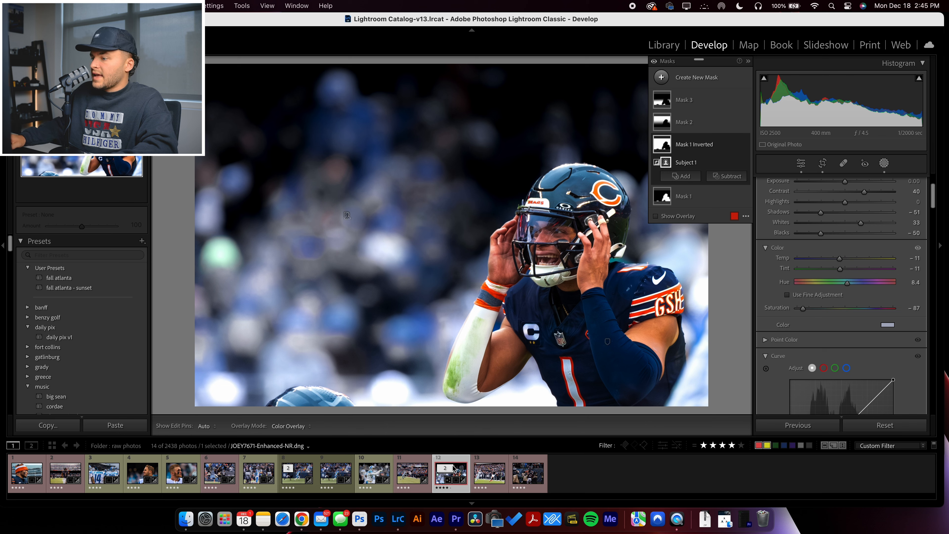
Open the edited JOEY7671-Enhanced-NR photo in Adobe Photoshop (Beta)
{"action": "right_click", "coordinate": [440, 481]}
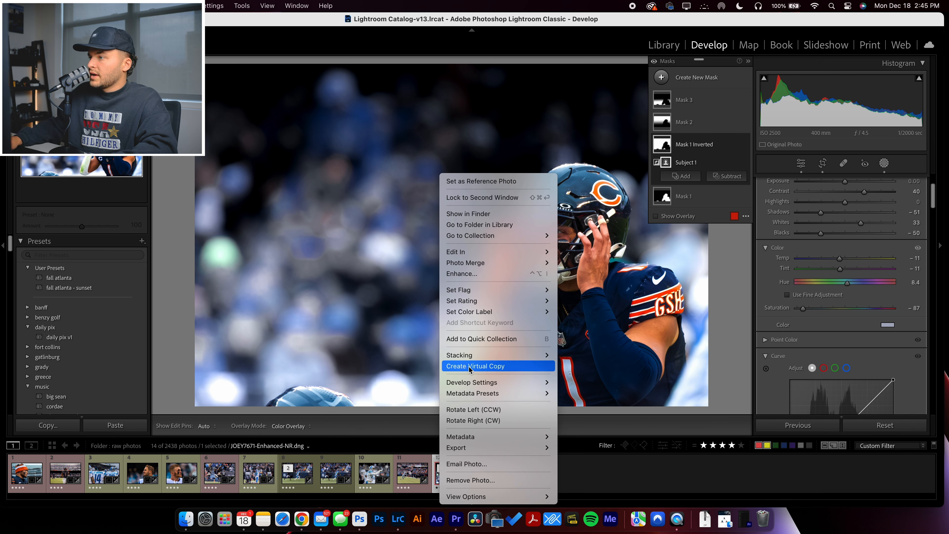
{"action": "mouse_move", "coordinate": [506, 252]}
{"action": "left_click", "coordinate": [579, 253]}
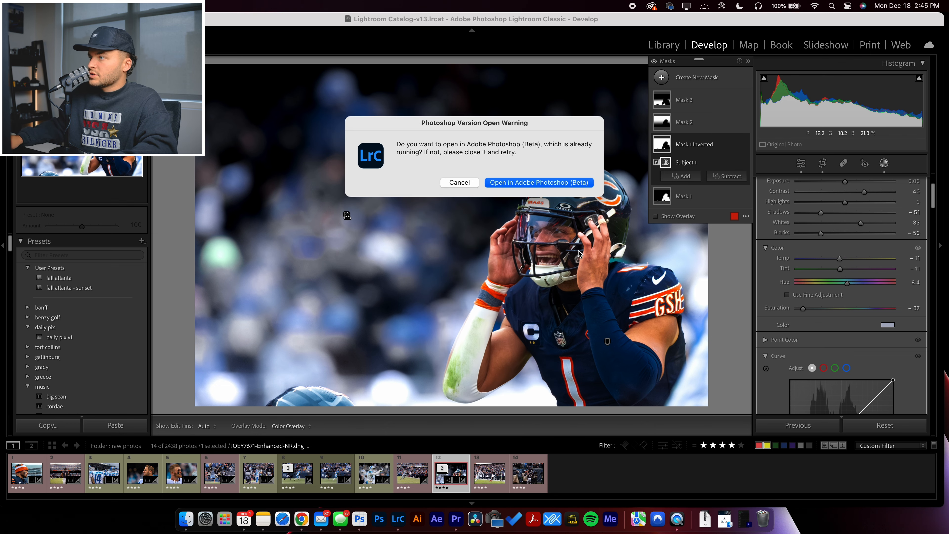
{"action": "left_click", "coordinate": [542, 183]}
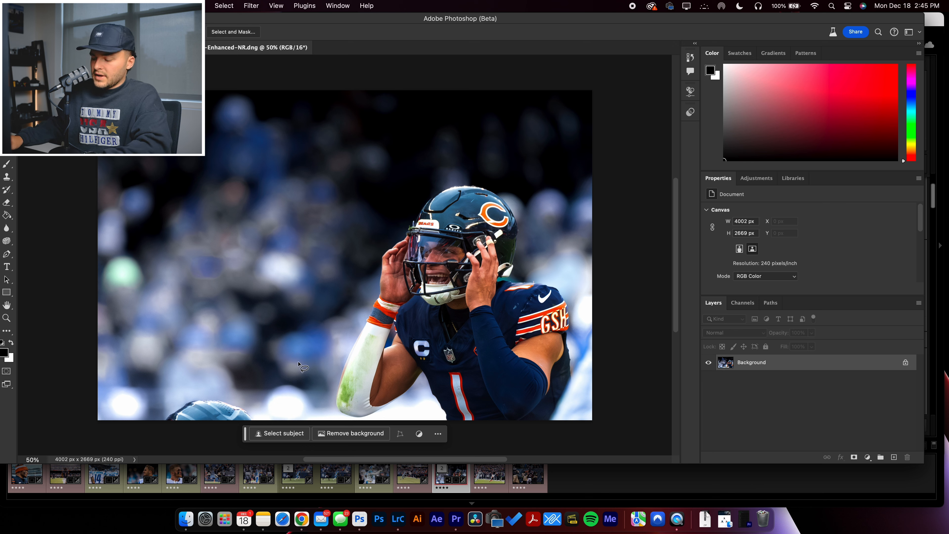
Lasso the blurred helmet at the photo's bottom edge and run Generative Fill on it with the prompt "remove"
{"action": "left_click_drag", "start_coordinate": [160, 417], "coordinate": [205, 395]}
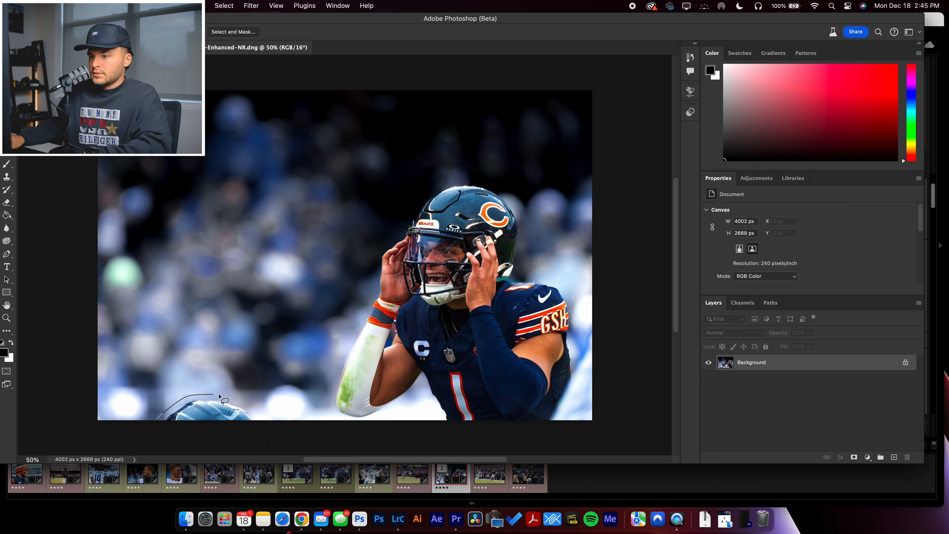
{"action": "left_click_drag", "start_coordinate": [152, 440], "coordinate": [150, 437]}
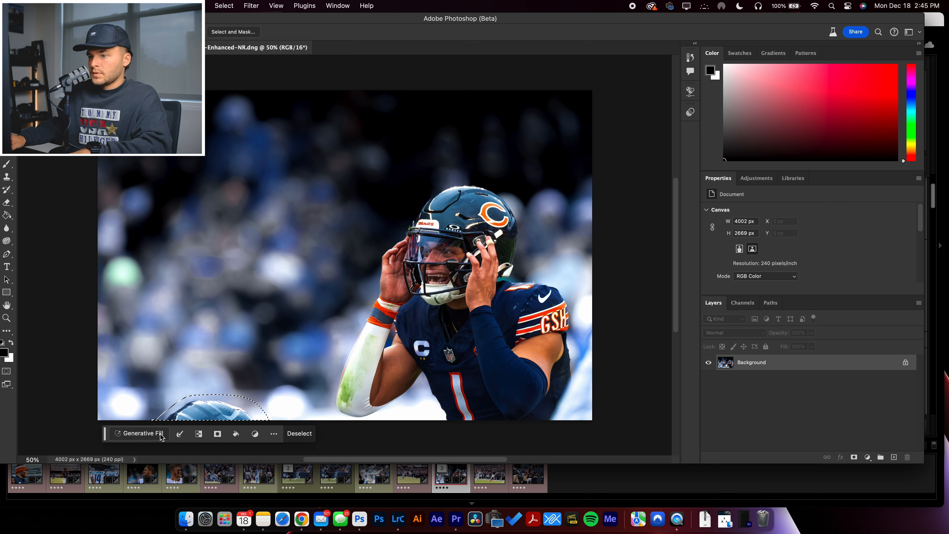
{"action": "left_click", "coordinate": [142, 434]}
{"action": "type", "text": "remo"}
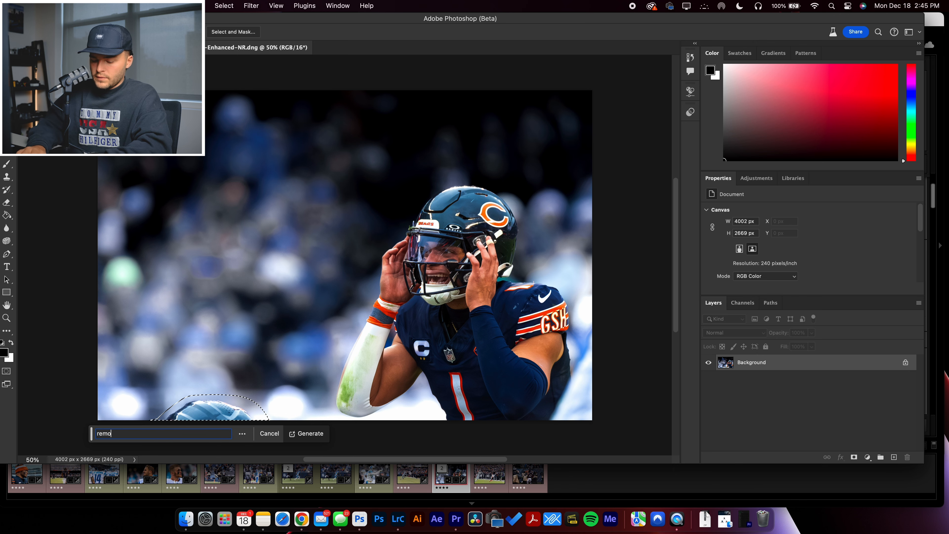
{"action": "type", "text": "ve"}
{"action": "key", "text": "Return"}
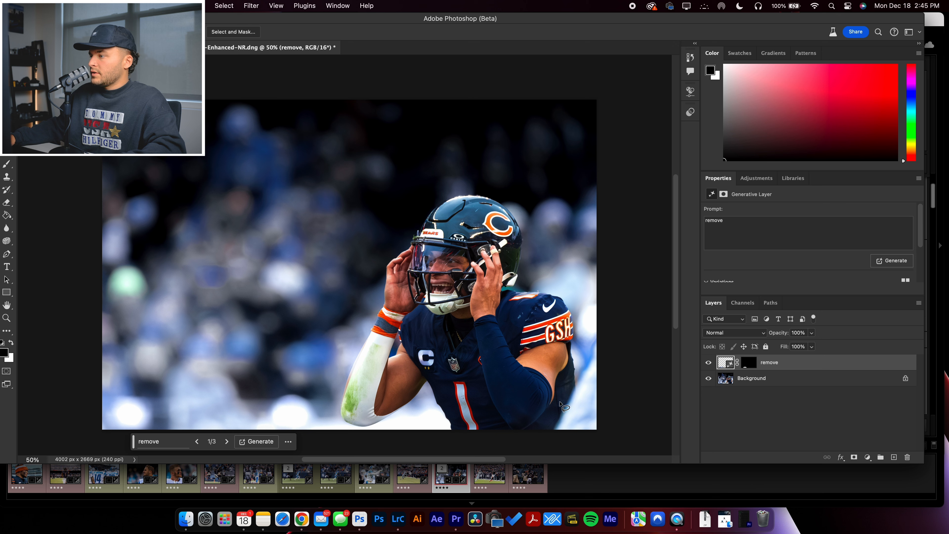
Lasso the blurred figure beside the quarterback's arm, run Generative Fill with the prompt "remove", and compare the variations, keeping the first
{"action": "left_click_drag", "start_coordinate": [559, 403], "coordinate": [565, 389]}
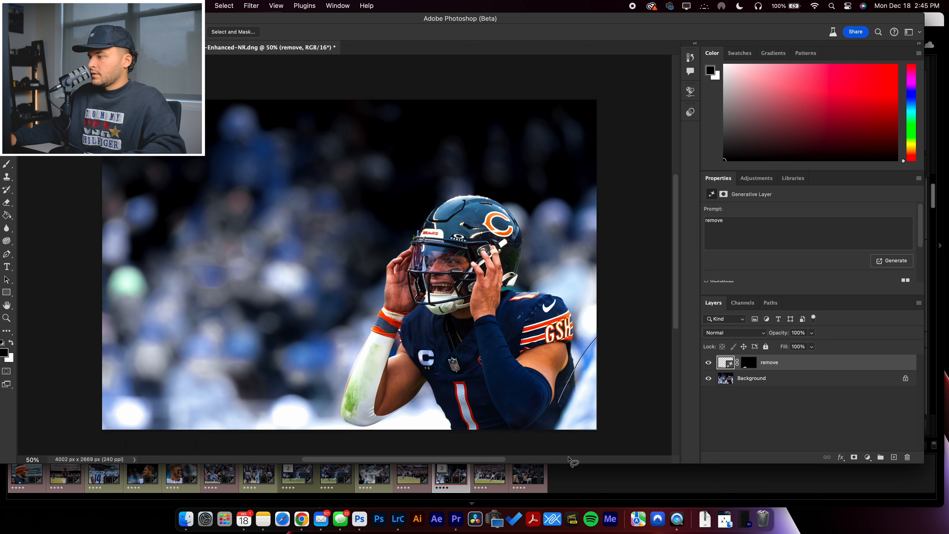
{"action": "left_click_drag", "start_coordinate": [543, 457], "coordinate": [543, 457]}
{"action": "left_click", "coordinate": [498, 441]}
{"action": "type", "text": "remove"}
{"action": "key", "text": "Return"}
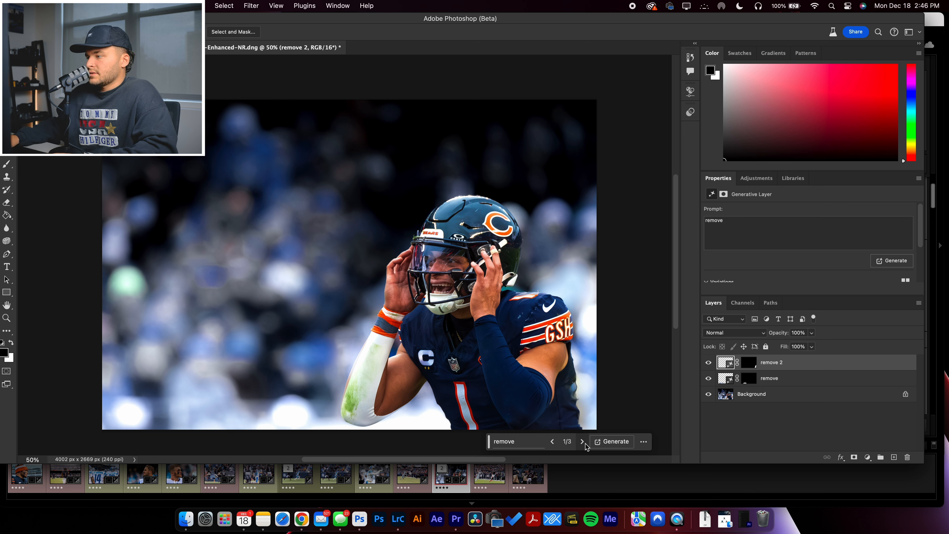
{"action": "left_click", "coordinate": [584, 443]}
{"action": "left_click", "coordinate": [584, 443]}
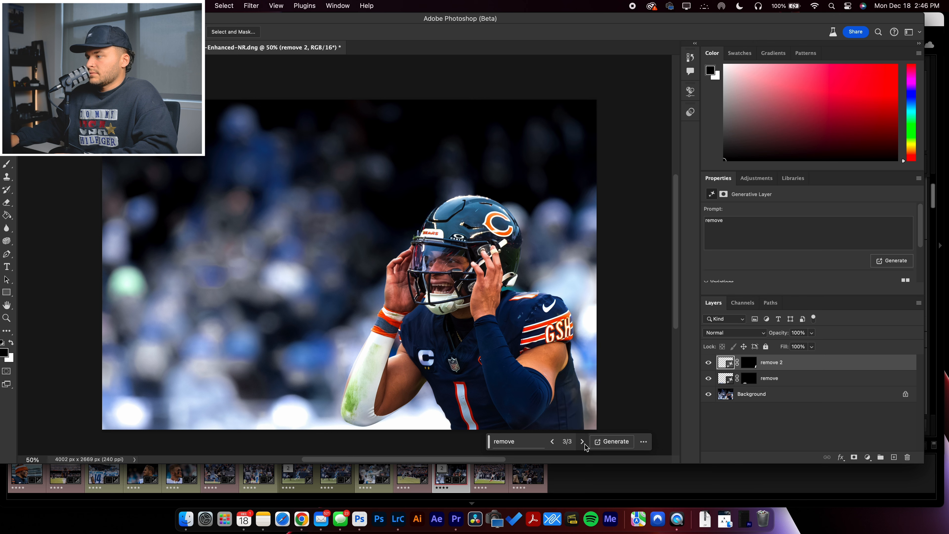
{"action": "left_click", "coordinate": [553, 443]}
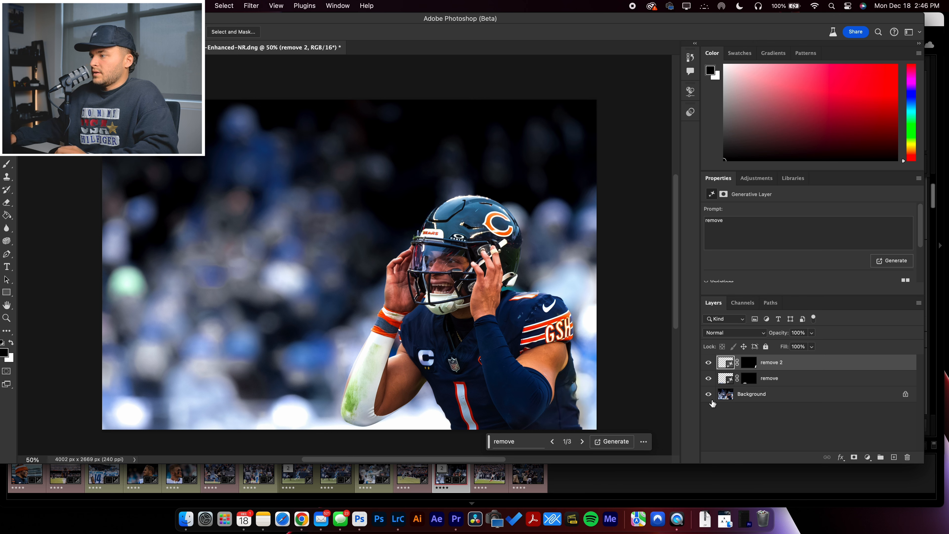
Merge the two generative "remove" layers with the Background layer
{"action": "left_click", "coordinate": [816, 424]}
{"action": "key", "text": "super+equal"}
{"action": "key", "text": "super+equal"}
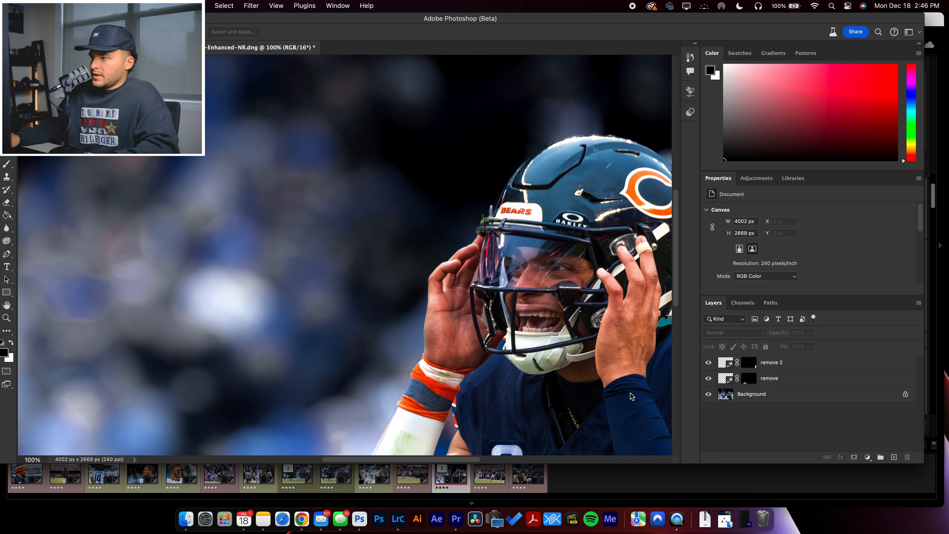
{"action": "left_click_drag", "start_coordinate": [601, 389], "coordinate": [348, 295]}
{"action": "left_click_drag", "start_coordinate": [426, 288], "coordinate": [477, 278]}
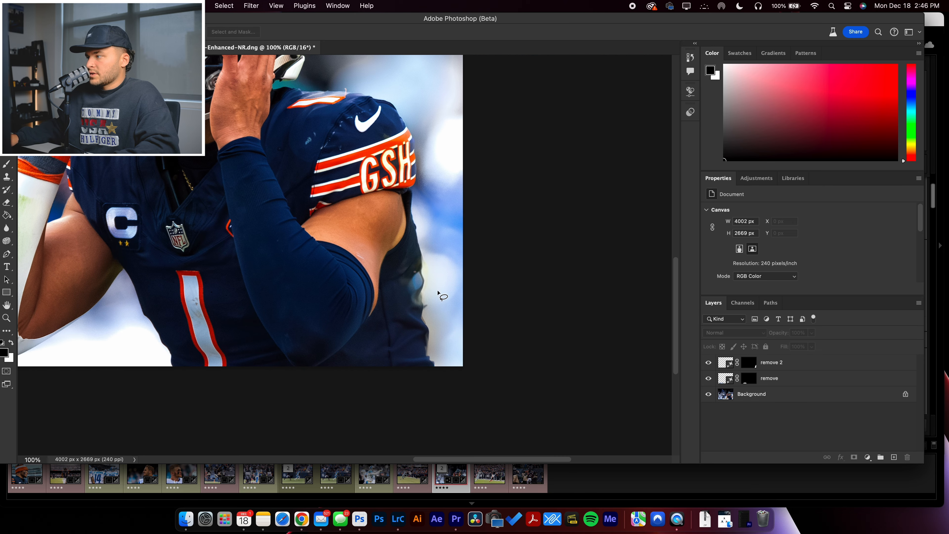
{"action": "left_click", "coordinate": [840, 362]}
{"action": "left_click", "coordinate": [781, 397]}
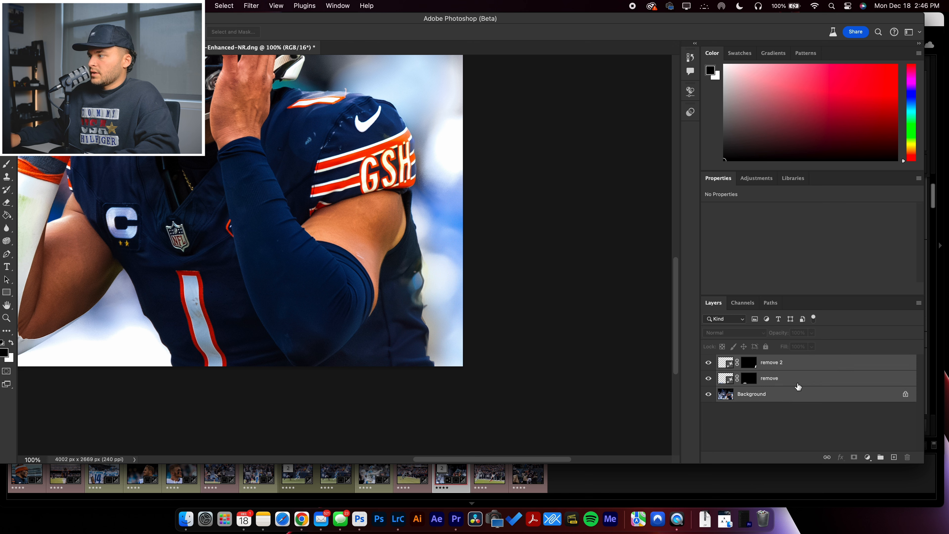
{"action": "right_click", "coordinate": [799, 386]}
{"action": "scroll", "coordinate": [832, 438], "scroll_direction": "down", "scroll_amount": 5}
{"action": "scroll", "coordinate": [835, 373], "scroll_direction": "down", "scroll_amount": 10}
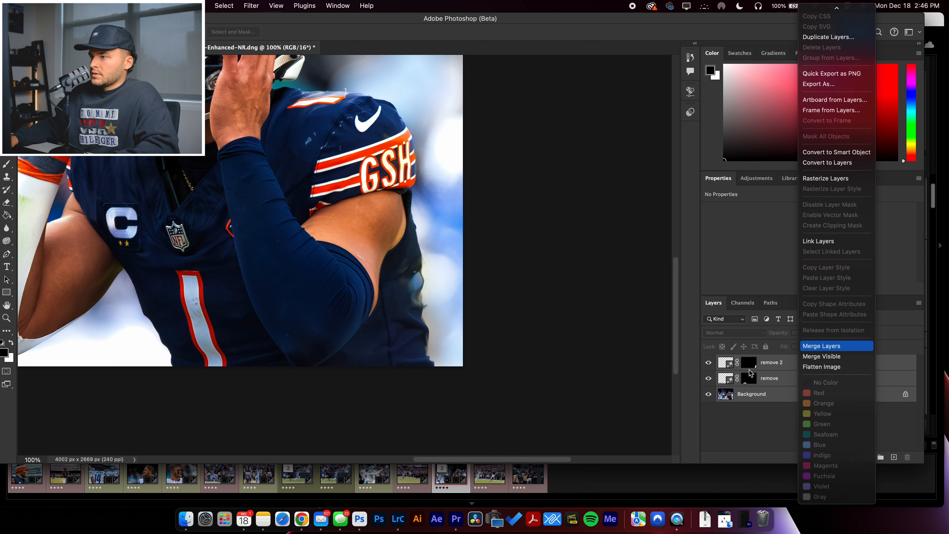
{"action": "key", "text": "Return"}
Lasso the smudged jersey edge below the quarterback's raised arm and regenerate it using Generative Fill without a prompt, choosing the second variation
{"action": "left_click_drag", "start_coordinate": [408, 264], "coordinate": [427, 266]}
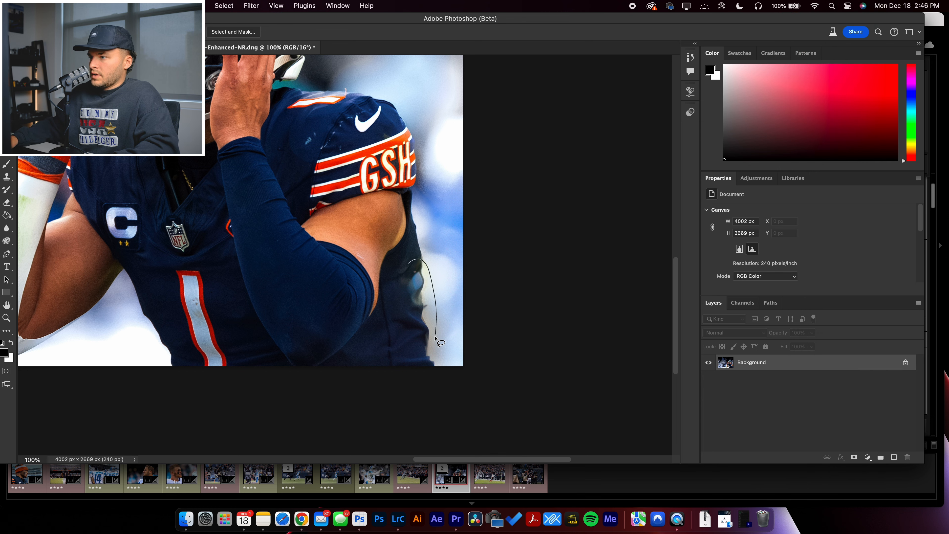
{"action": "left_click_drag", "start_coordinate": [405, 313], "coordinate": [410, 263]}
{"action": "left_click", "coordinate": [355, 351]}
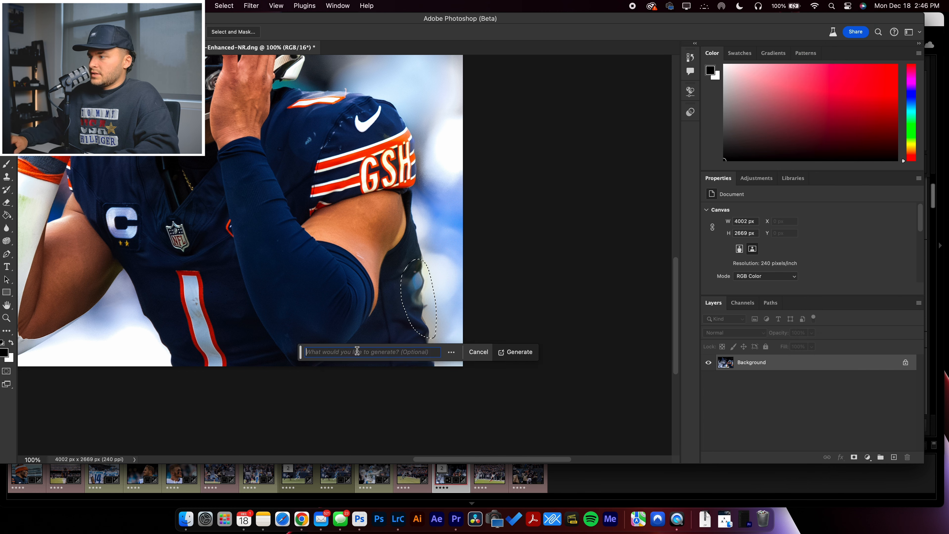
{"action": "key", "text": "Return"}
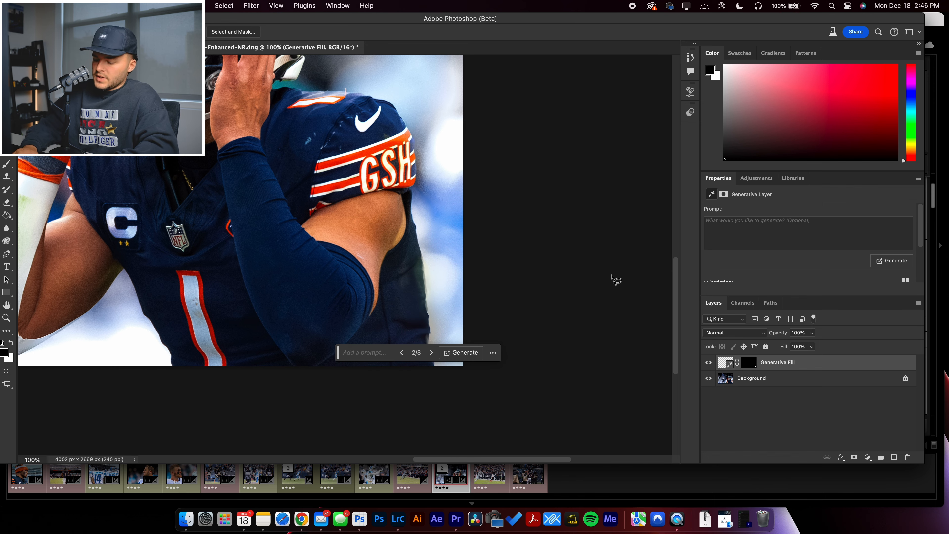
{"action": "key", "text": "super+minus"}
{"action": "key", "text": "super+minus"}
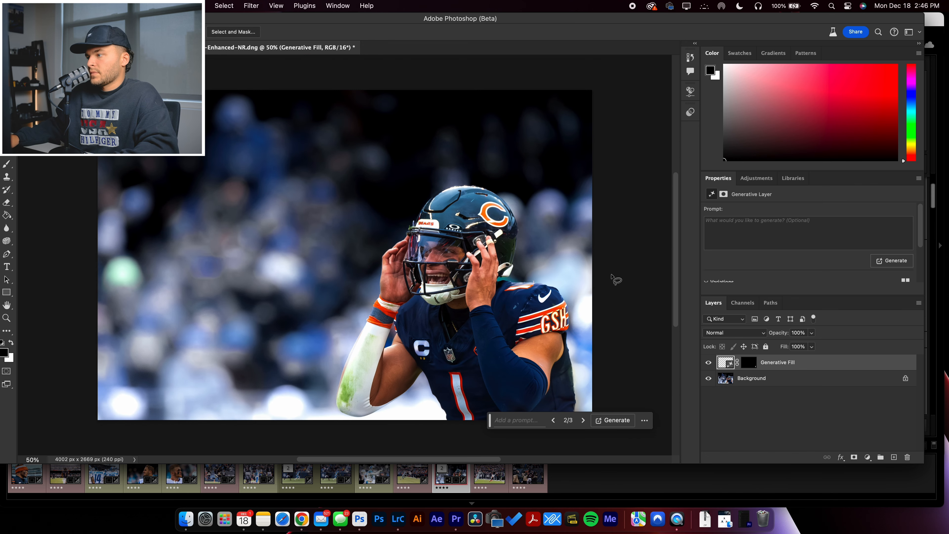
{"action": "left_click", "coordinate": [808, 443]}
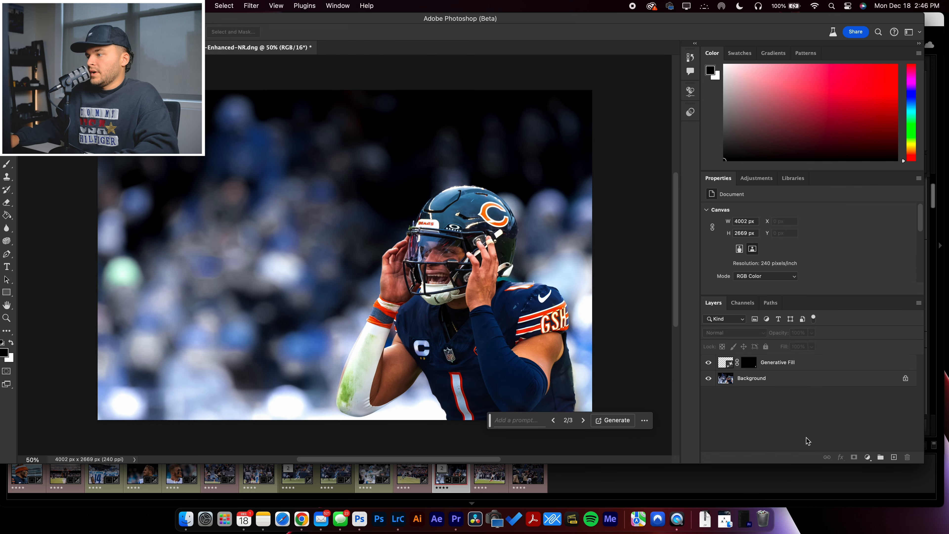
{"action": "left_click", "coordinate": [798, 365]}
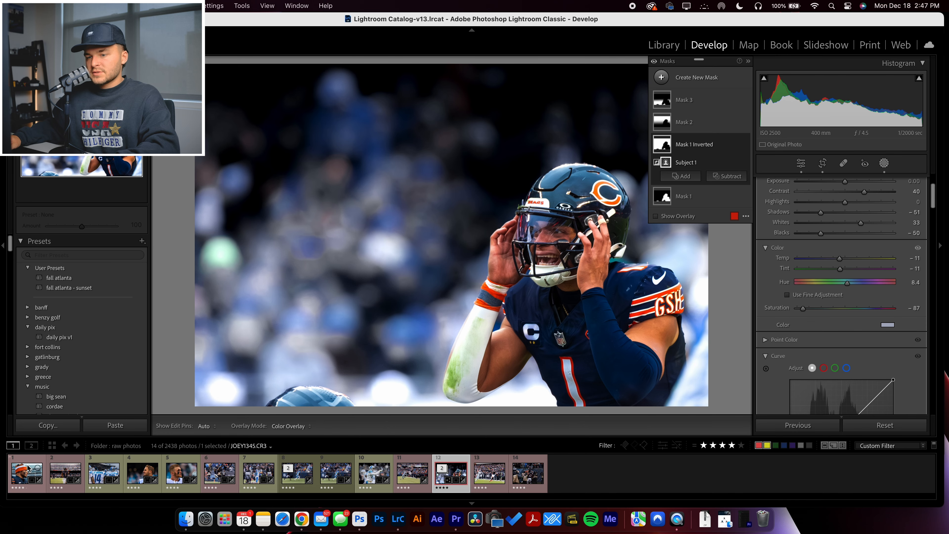
In Lightroom Classic, select photos 1 through 12 and open their export settings with the custom file name text ready for editing
{"action": "left_click", "coordinate": [26, 477], "text": "shift"}
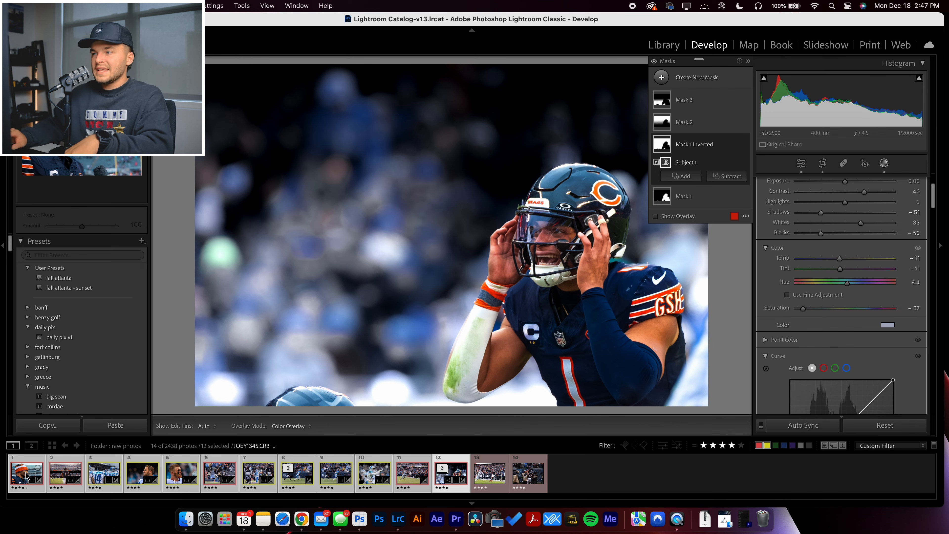
{"action": "key", "text": "super+shift+e"}
{"action": "triple_click", "coordinate": [405, 228]}
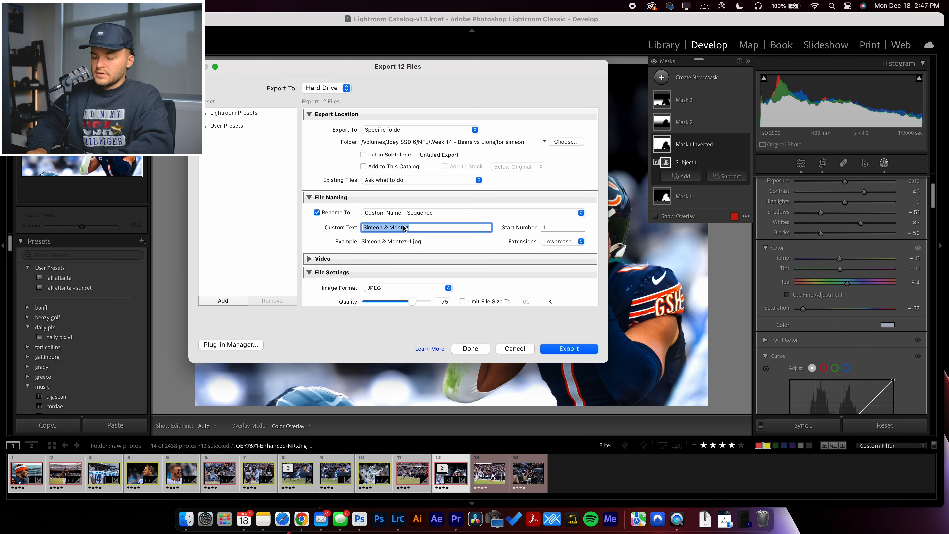